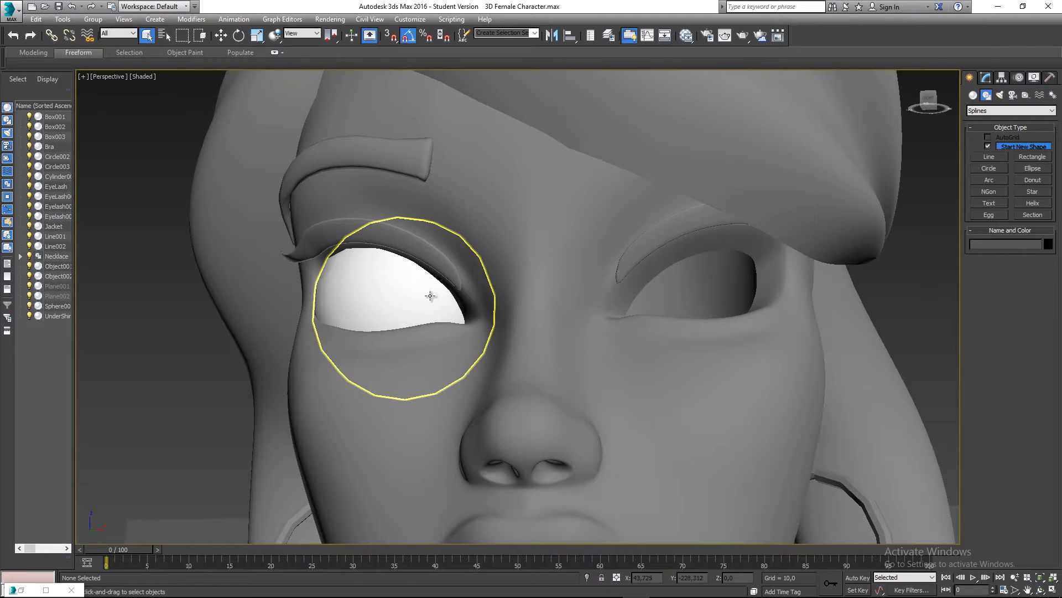
Step: Show edged faces in the viewport and convert the white eyeball sphere to an Editable Poly
{"action": "left_click", "coordinate": [411, 294]}
{"action": "middle_click_drag", "start_coordinate": [411, 294], "coordinate": [476, 321], "text": "alt"}
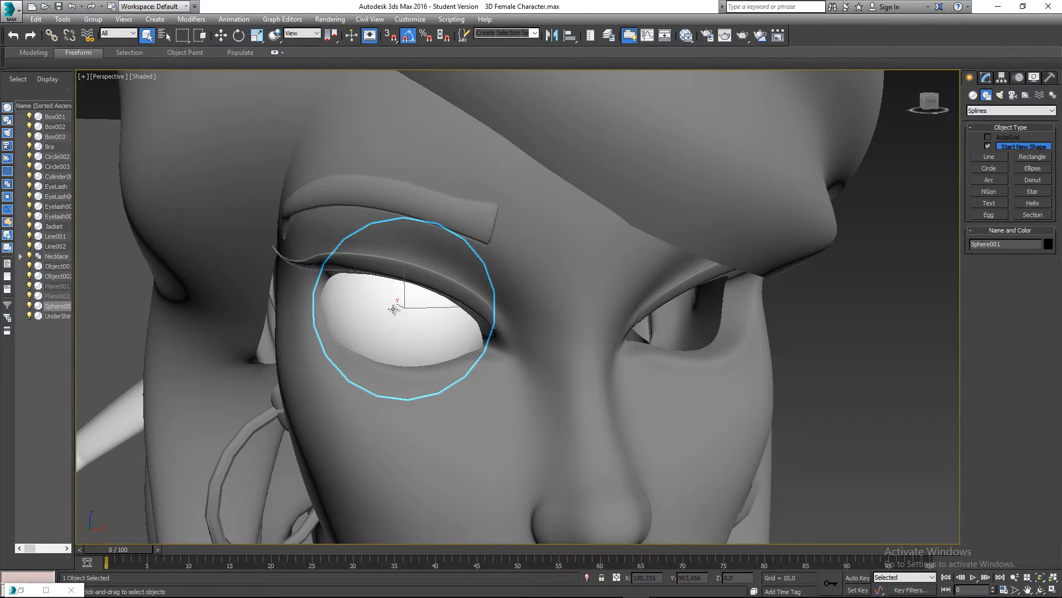
{"action": "key", "text": "F4"}
{"action": "middle_click_drag", "start_coordinate": [391, 314], "coordinate": [395, 290], "text": "alt"}
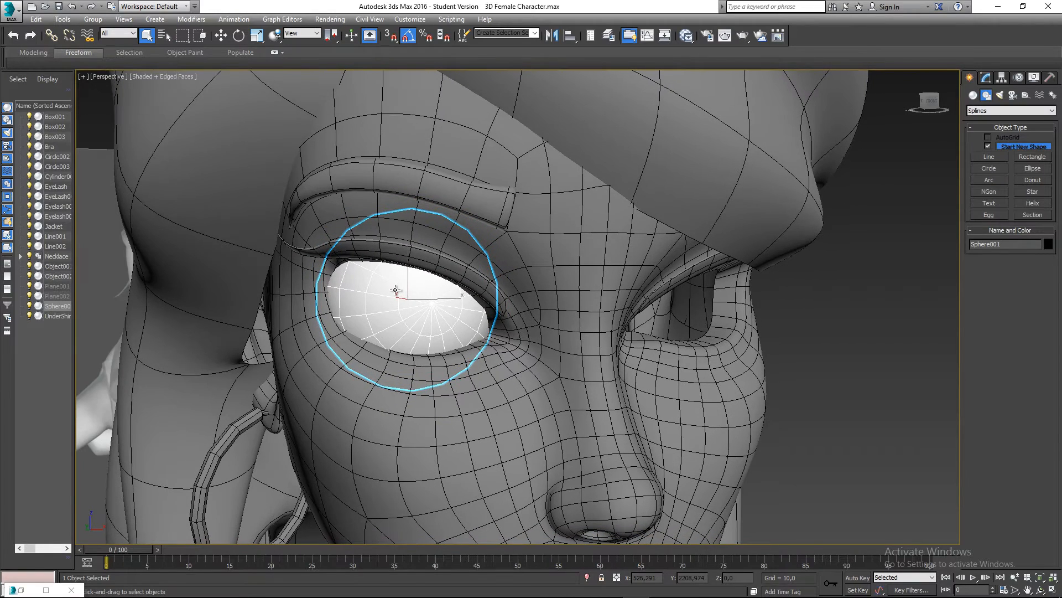
{"action": "right_click", "coordinate": [410, 303]}
{"action": "mouse_move", "coordinate": [434, 396]}
{"action": "left_click", "coordinate": [550, 401]}
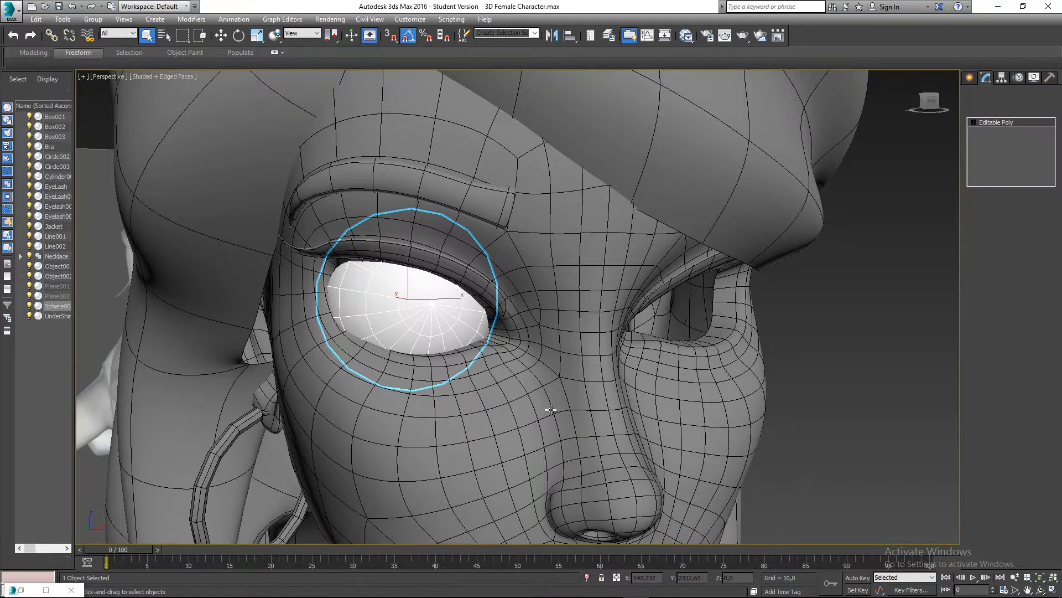
Step: Select the ring of 18 triangular polygons around the pole at the front of the eyeball
{"action": "key", "text": "1"}
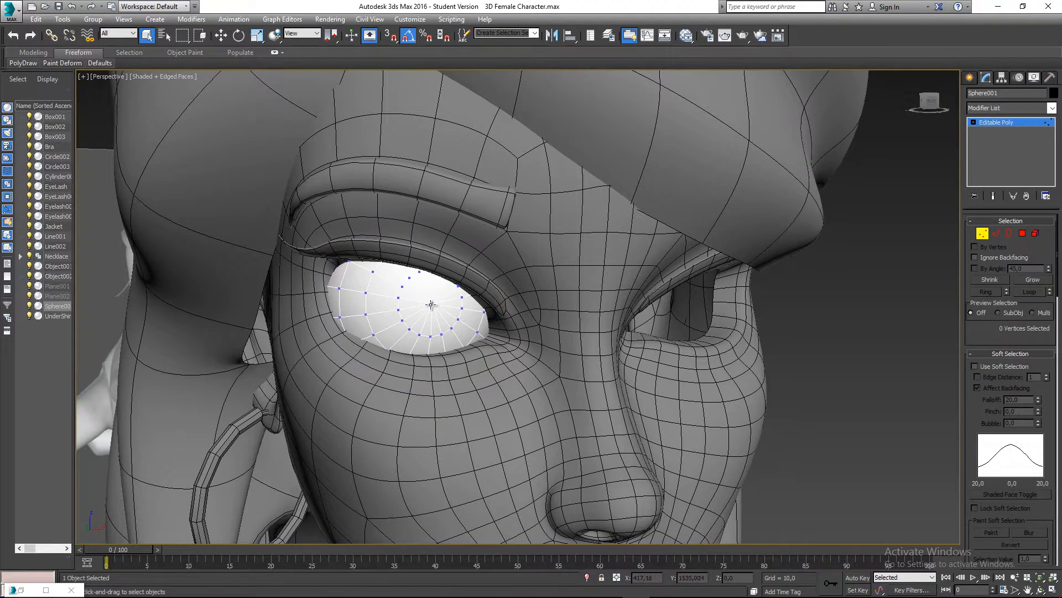
{"action": "scroll", "coordinate": [434, 316], "scroll_direction": "up", "scroll_amount": 4}
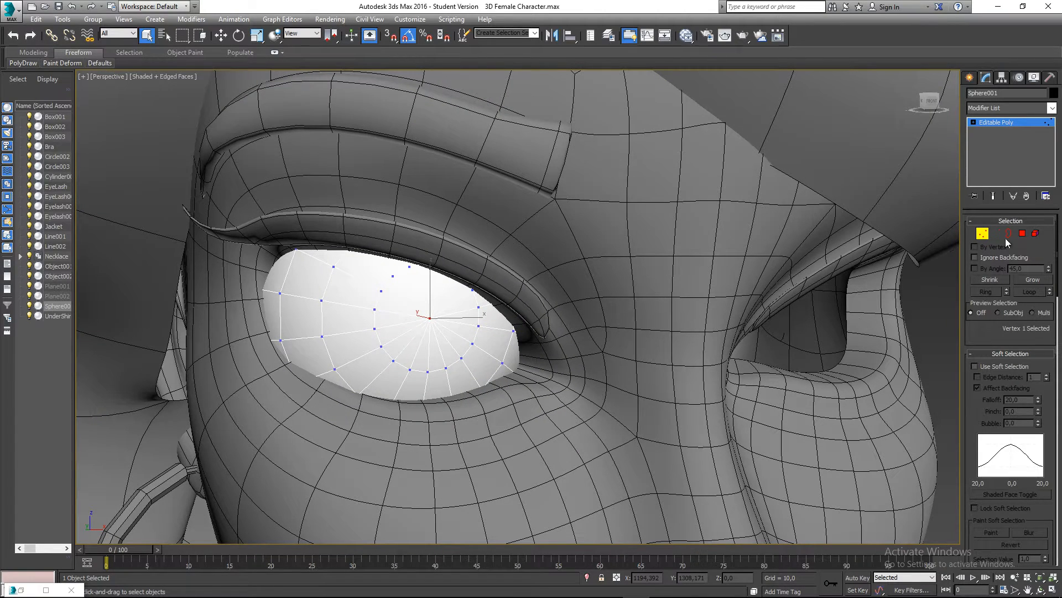
{"action": "left_click", "coordinate": [1023, 233]}
{"action": "middle_click_drag", "start_coordinate": [379, 299], "coordinate": [377, 288]}
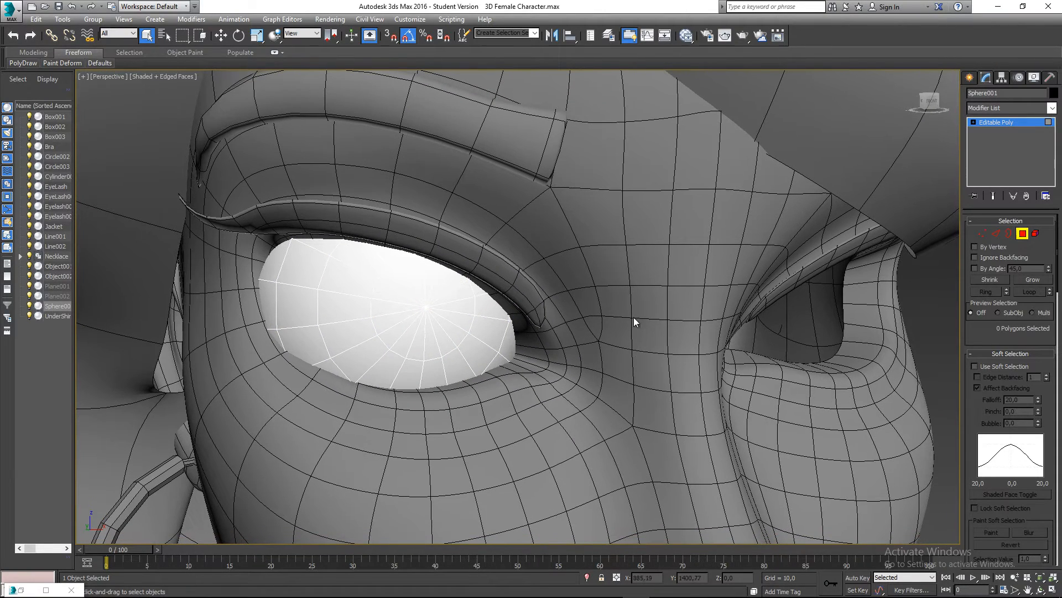
{"action": "left_click", "coordinate": [407, 336]}
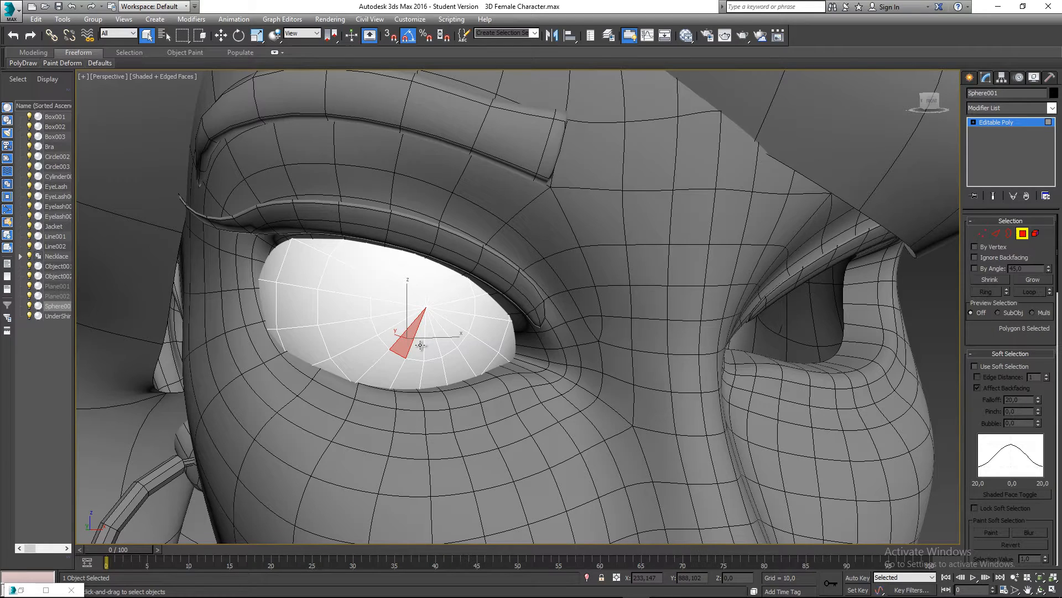
{"action": "left_click", "coordinate": [426, 344], "text": "ctrl"}
{"action": "left_click", "coordinate": [443, 336], "text": "ctrl"}
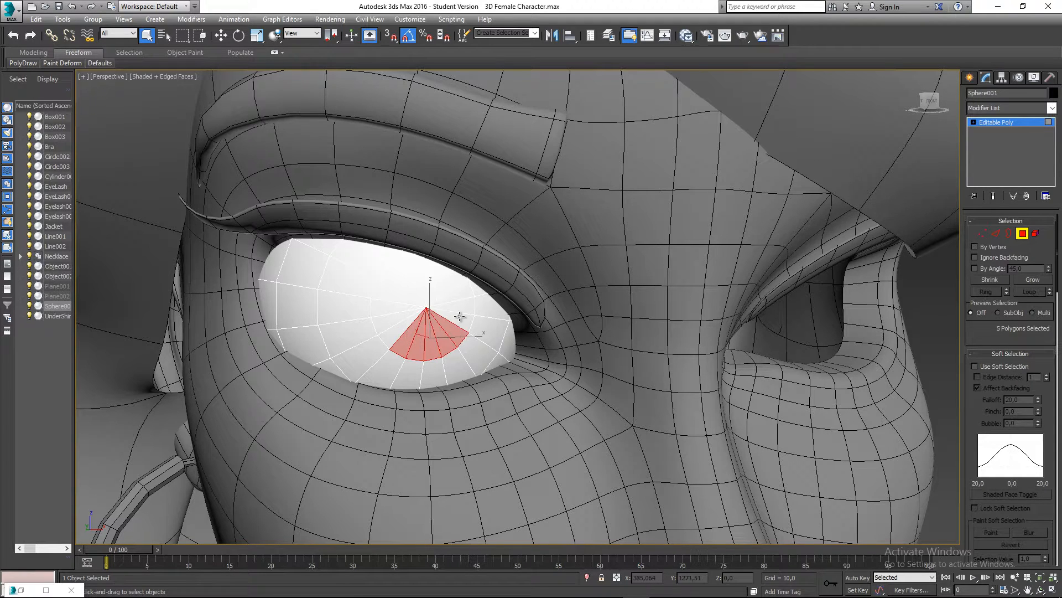
{"action": "left_click", "coordinate": [460, 318], "text": "ctrl"}
{"action": "left_click", "coordinate": [461, 305], "text": "ctrl"}
{"action": "left_click", "coordinate": [460, 293], "text": "ctrl"}
{"action": "left_click", "coordinate": [453, 282], "text": "ctrl"}
{"action": "left_click", "coordinate": [442, 277], "text": "ctrl"}
{"action": "left_click", "coordinate": [429, 278], "text": "ctrl"}
{"action": "left_click", "coordinate": [416, 271], "text": "ctrl"}
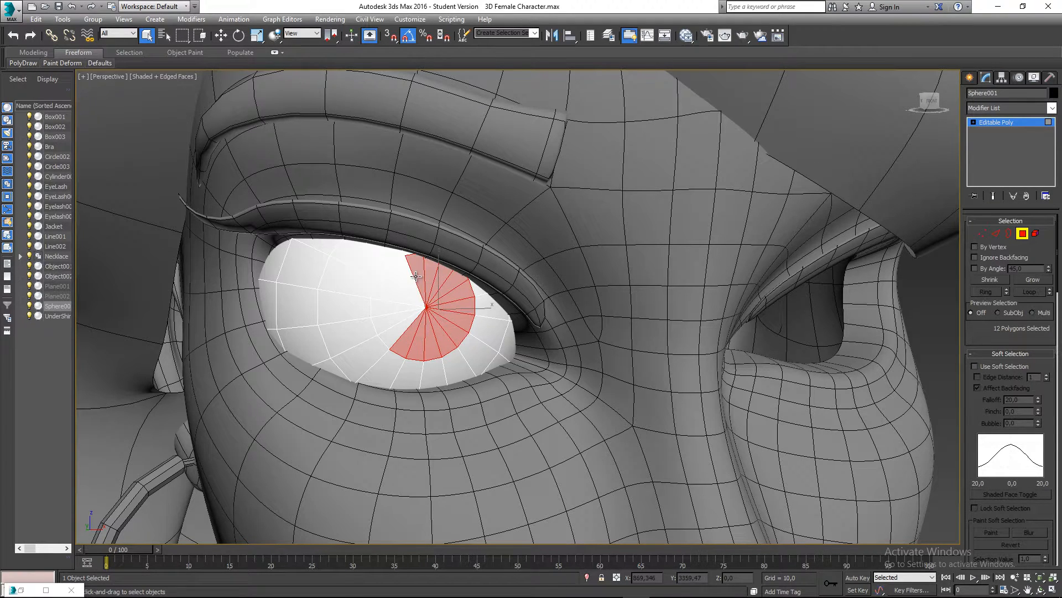
{"action": "left_click", "coordinate": [403, 276], "text": "ctrl"}
{"action": "left_click", "coordinate": [390, 286], "text": "ctrl"}
{"action": "left_click", "coordinate": [382, 299], "text": "ctrl"}
{"action": "left_click", "coordinate": [392, 311], "text": "ctrl"}
{"action": "left_click", "coordinate": [392, 324], "text": "ctrl"}
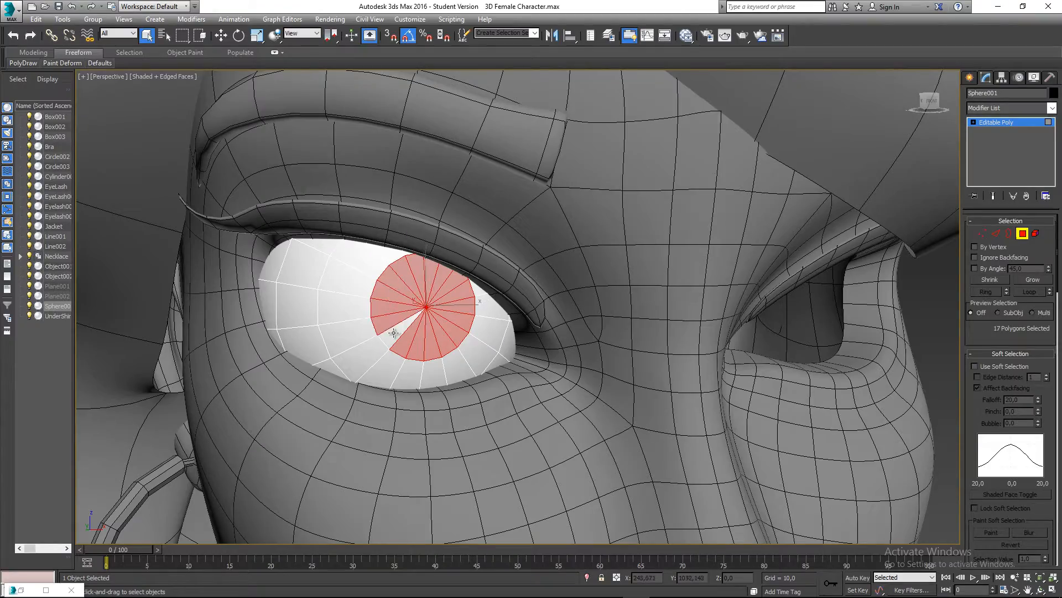
{"action": "left_click", "coordinate": [396, 333], "text": "ctrl"}
{"action": "middle_click_drag", "start_coordinate": [429, 326], "coordinate": [380, 287], "text": "alt"}
{"action": "scroll", "coordinate": [381, 287], "scroll_direction": "up", "scroll_amount": 1}
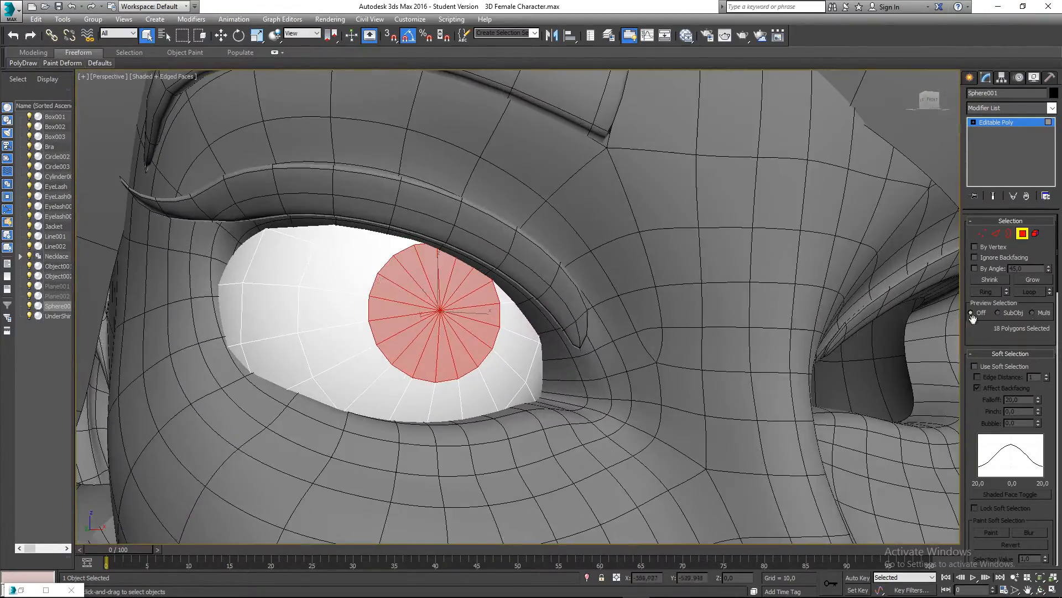
Step: Inset the selected front polygons of the eyeball as a group by 0.115
{"action": "left_click_drag", "start_coordinate": [1026, 347], "coordinate": [1026, 304]}
{"action": "left_click", "coordinate": [981, 313]}
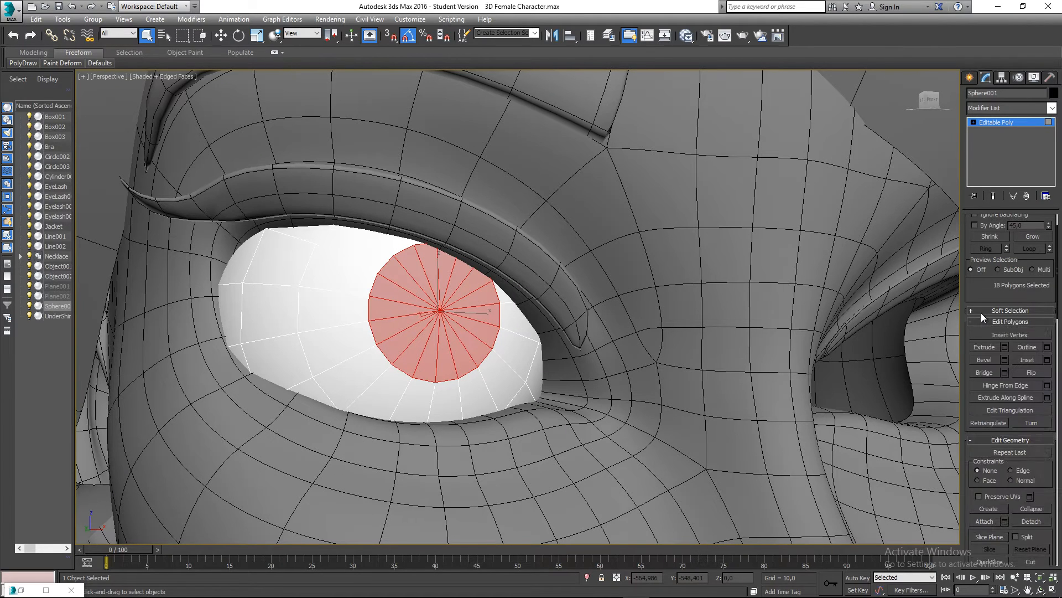
{"action": "left_click", "coordinate": [1047, 360]}
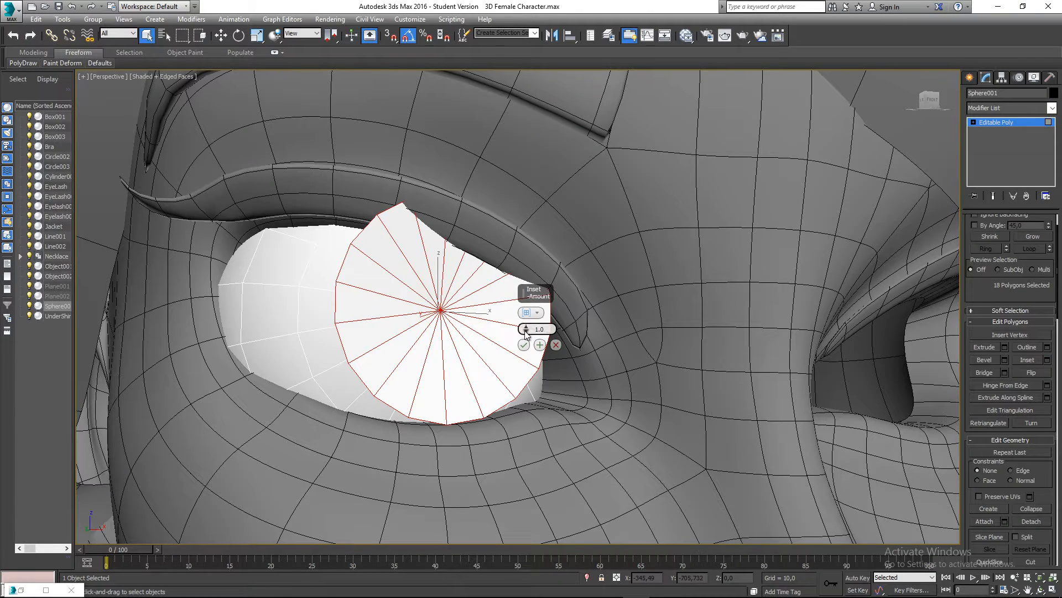
{"action": "left_click_drag", "start_coordinate": [525, 330], "coordinate": [526, 336]}
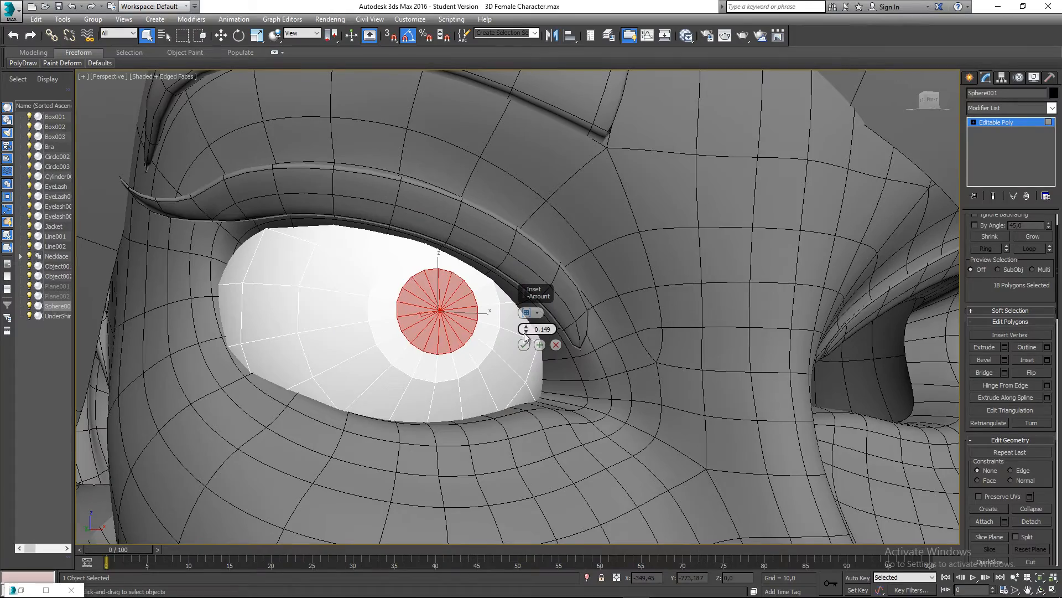
{"action": "mouse_move", "coordinate": [407, 334]}
{"action": "middle_mouse_down", "text": "alt"}
{"action": "mouse_move", "coordinate": [486, 348]}
{"action": "mouse_move", "coordinate": [504, 334]}
{"action": "mouse_move", "coordinate": [390, 331]}
{"action": "mouse_move", "coordinate": [443, 332]}
{"action": "mouse_move", "coordinate": [421, 328]}
{"action": "middle_mouse_up", "text": "alt"}
{"action": "scroll", "coordinate": [394, 338], "scroll_direction": "down", "scroll_amount": 3}
{"action": "scroll", "coordinate": [421, 327], "scroll_direction": "up", "scroll_amount": 3}
{"action": "scroll", "coordinate": [421, 327], "scroll_direction": "up", "scroll_amount": 3}
{"action": "left_click", "coordinate": [526, 330]}
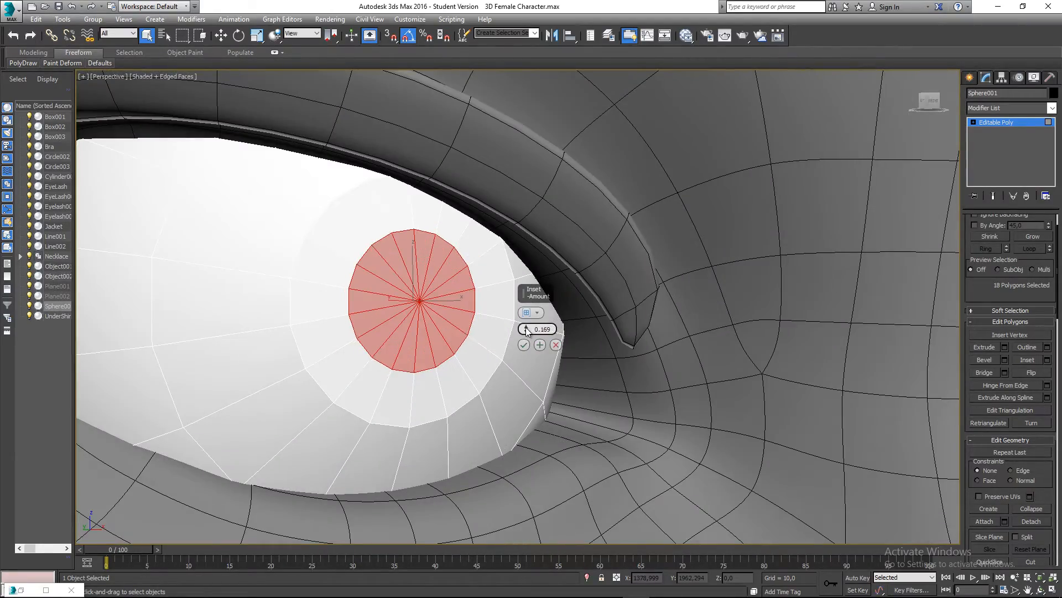
{"action": "left_click_drag", "start_coordinate": [526, 332], "coordinate": [525, 329]}
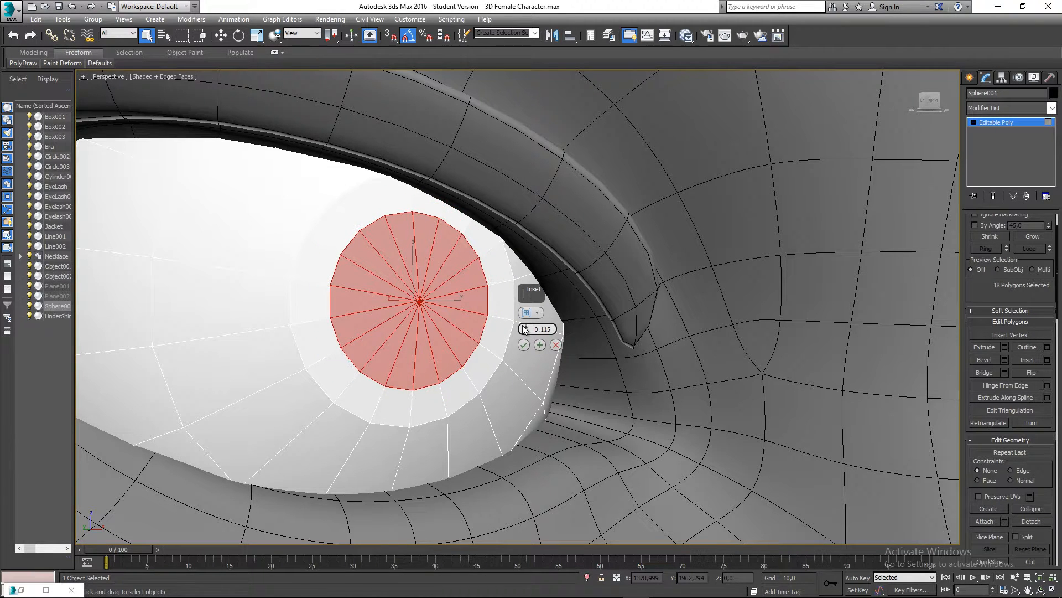
{"action": "scroll", "coordinate": [451, 336], "scroll_direction": "down", "scroll_amount": 10}
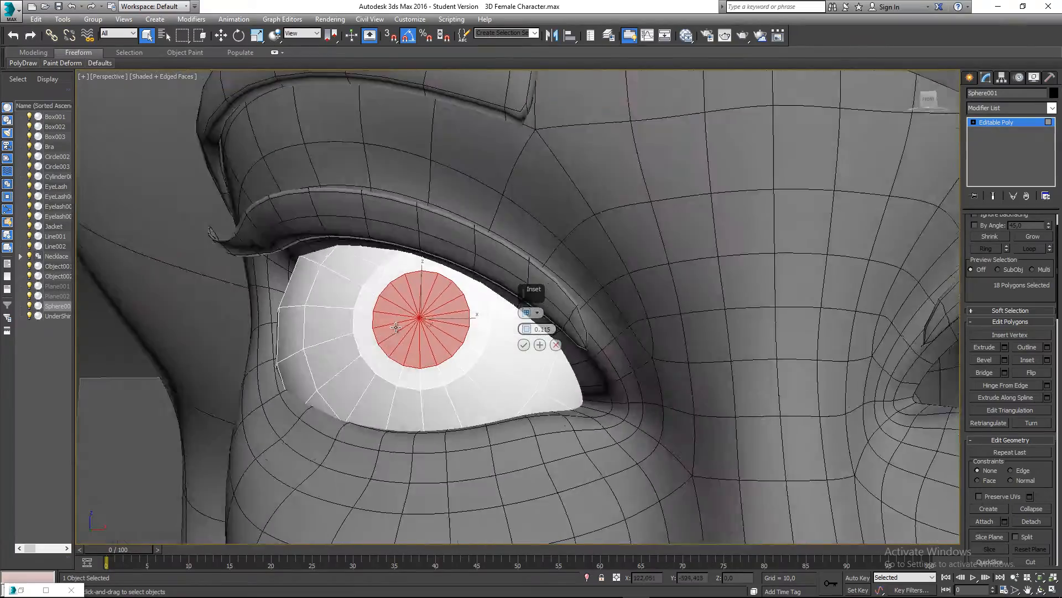
{"action": "scroll", "coordinate": [417, 319], "scroll_direction": "down", "scroll_amount": 12}
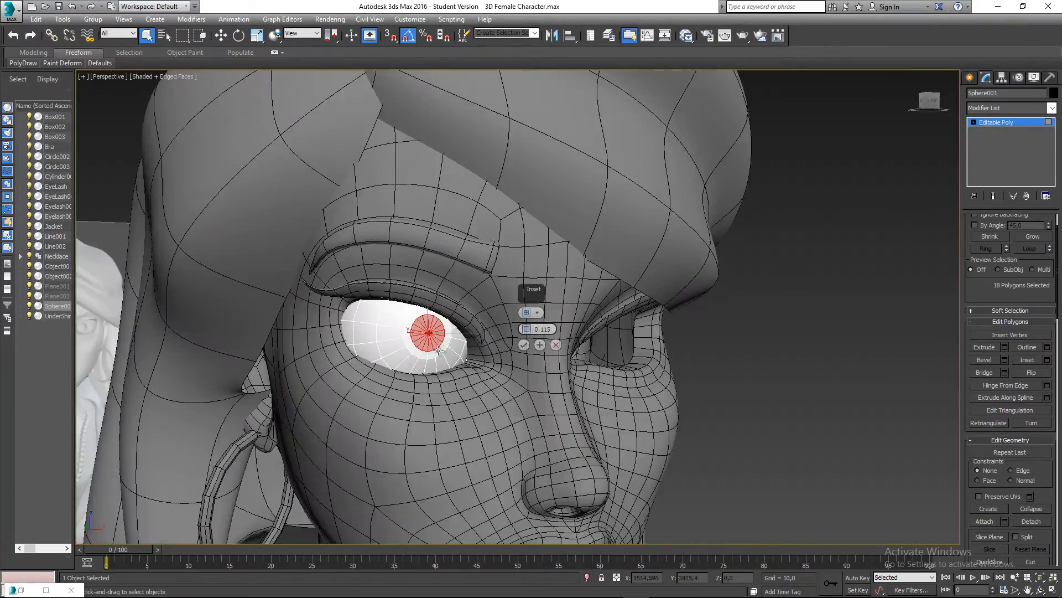
{"action": "scroll", "coordinate": [403, 332], "scroll_direction": "up", "scroll_amount": 10}
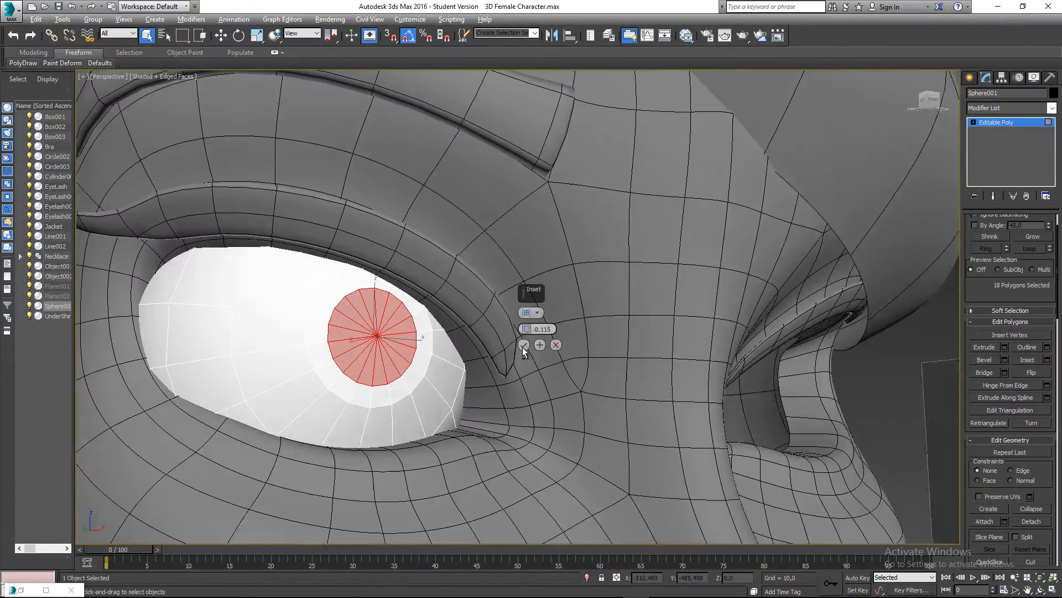
{"action": "left_click", "coordinate": [523, 344]}
Step: Push the inset polygons slightly back into the eyeball along the Y axis
{"action": "middle_click_drag", "start_coordinate": [523, 344], "coordinate": [393, 336], "text": "alt"}
{"action": "key", "text": "w"}
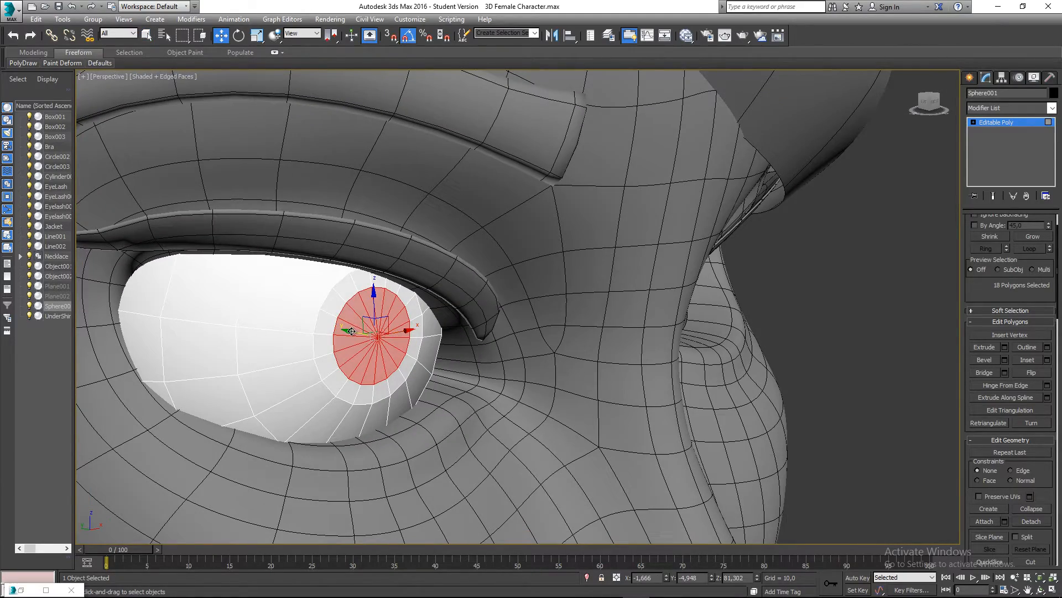
{"action": "left_click_drag", "start_coordinate": [352, 330], "coordinate": [341, 329]}
{"action": "middle_click_drag", "start_coordinate": [341, 329], "coordinate": [317, 246], "text": "alt"}
{"action": "scroll", "coordinate": [1000, 331], "scroll_direction": "up", "scroll_amount": 2}
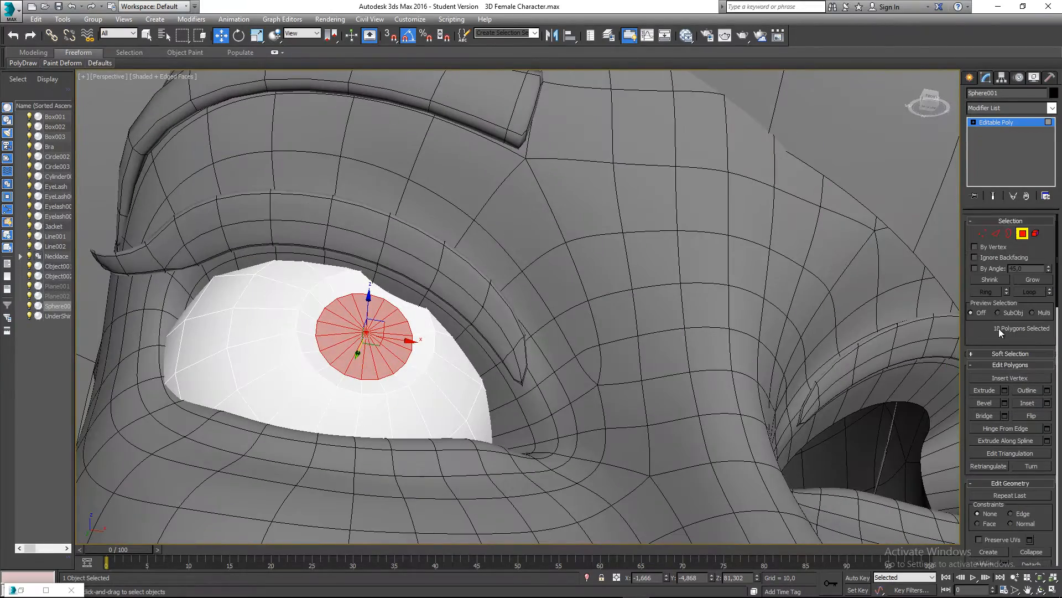
Step: Select the edge loop around the outer rim of the iris recess and chamfer it by 0.04
{"action": "left_click", "coordinate": [995, 237]}
{"action": "double_click", "coordinate": [311, 366]}
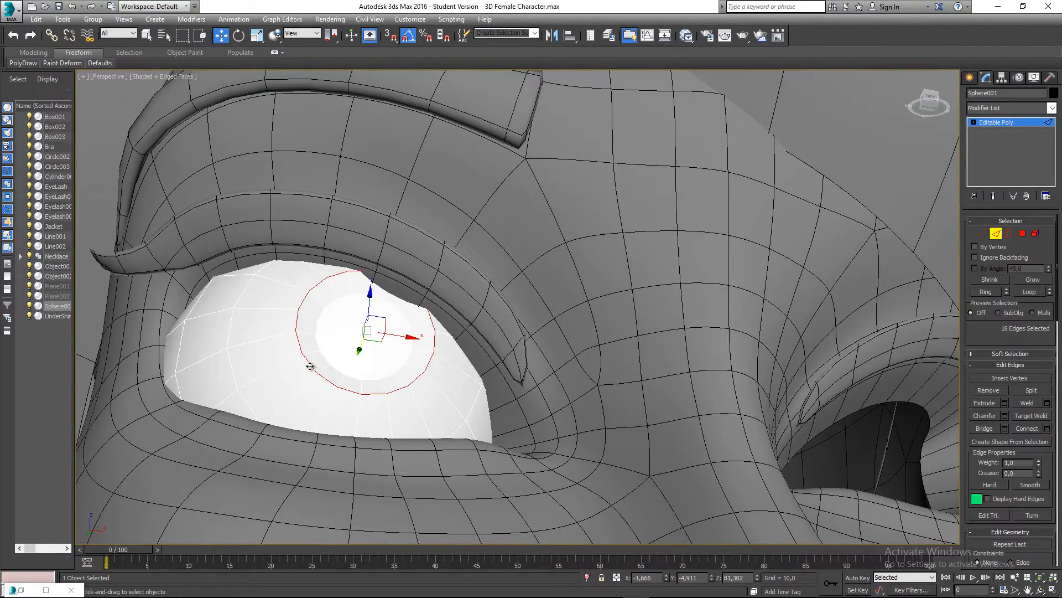
{"action": "middle_click_drag", "start_coordinate": [322, 370], "coordinate": [354, 412], "text": "alt"}
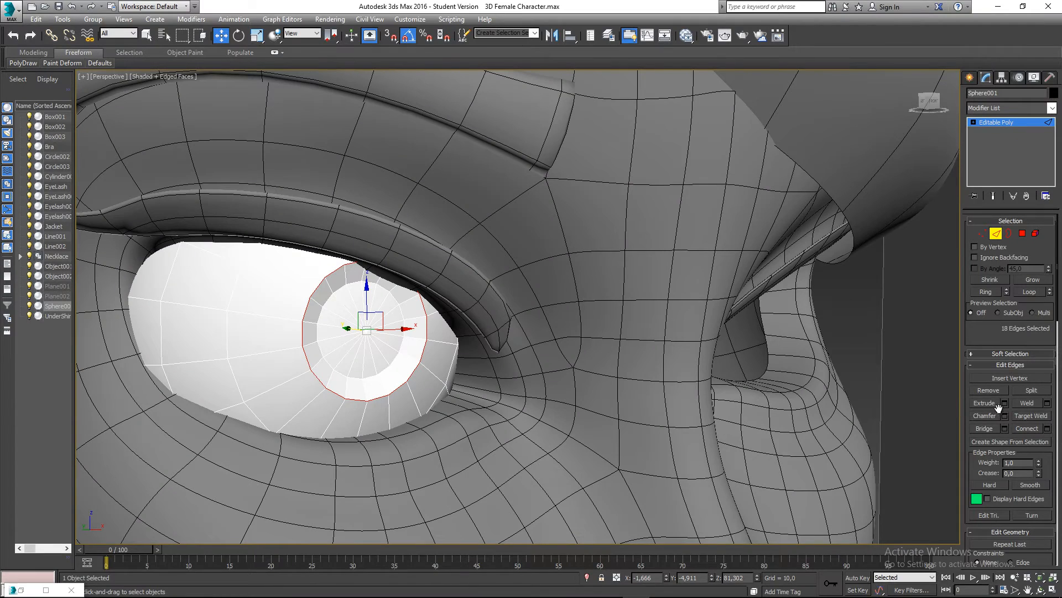
{"action": "left_click", "coordinate": [1004, 416]}
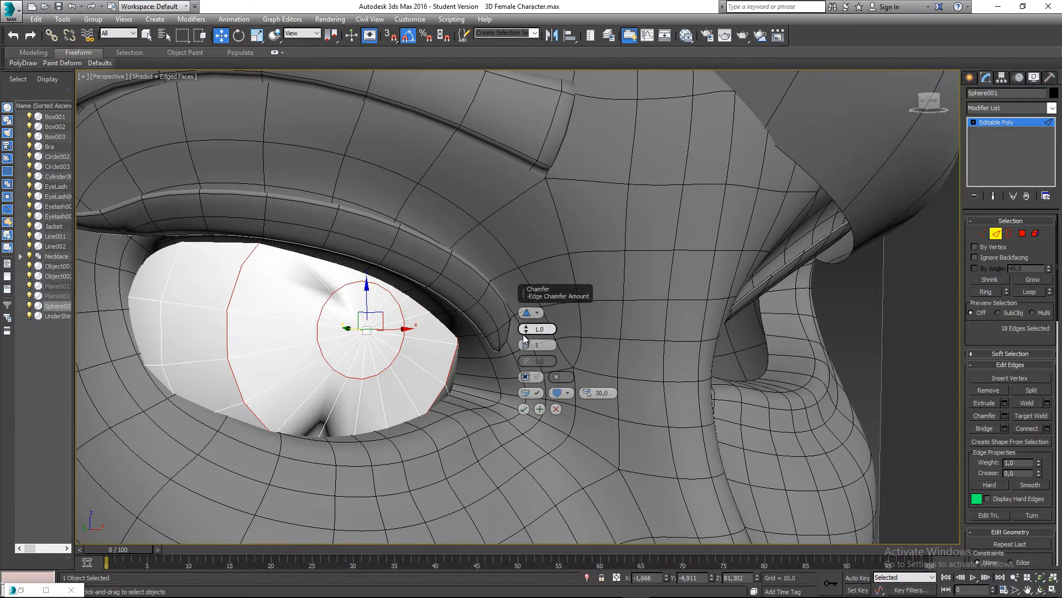
{"action": "left_click_drag", "start_coordinate": [523, 334], "coordinate": [526, 329]}
{"action": "middle_click_drag", "start_coordinate": [434, 347], "coordinate": [377, 275], "text": "alt"}
{"action": "scroll", "coordinate": [338, 353], "scroll_direction": "up", "scroll_amount": 3}
{"action": "middle_click_drag", "start_coordinate": [338, 353], "coordinate": [463, 395], "text": "alt"}
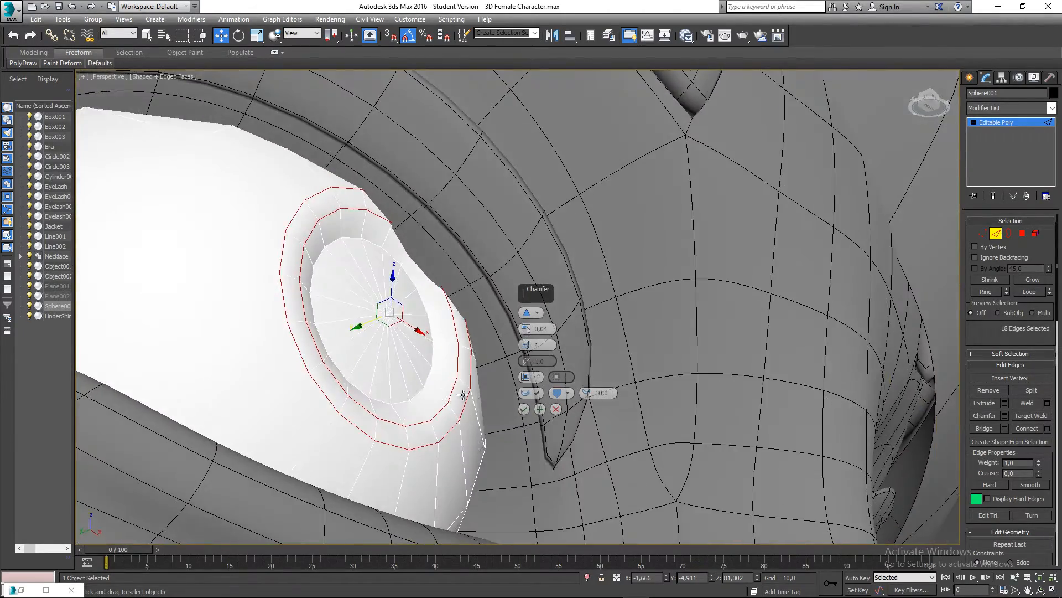
{"action": "left_click", "coordinate": [523, 409]}
Step: Push the central iris polygons further back into the eyeball along the Y axis and clear the selection
{"action": "left_click", "coordinate": [1022, 234]}
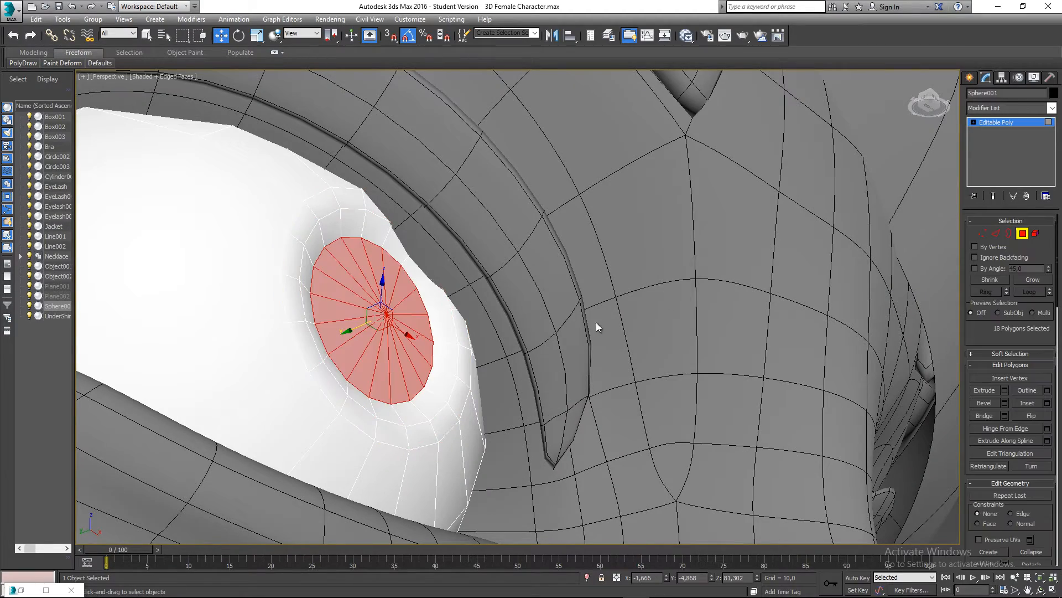
{"action": "middle_click_drag", "start_coordinate": [598, 325], "coordinate": [461, 356], "text": "alt"}
{"action": "left_click_drag", "start_coordinate": [352, 326], "coordinate": [341, 329]}
{"action": "middle_click_drag", "start_coordinate": [341, 329], "coordinate": [413, 394], "text": "alt"}
{"action": "scroll", "coordinate": [350, 345], "scroll_direction": "down", "scroll_amount": 4}
{"action": "left_click", "coordinate": [698, 334]}
{"action": "middle_click_drag", "start_coordinate": [534, 364], "coordinate": [470, 339], "text": "alt"}
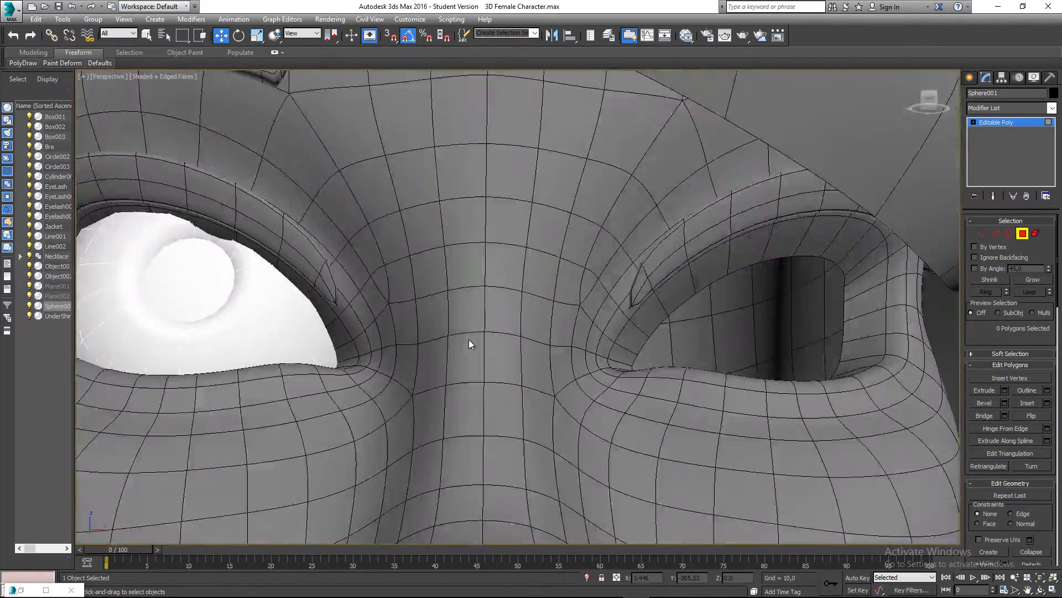
Step: Reselect all the triangular polygons that form the recessed disc at the front of the eyeball
{"action": "scroll", "coordinate": [469, 341], "scroll_direction": "down", "scroll_amount": 5}
{"action": "mouse_move", "coordinate": [381, 340]}
{"action": "middle_mouse_down", "text": "alt"}
{"action": "mouse_move", "coordinate": [384, 369]}
{"action": "mouse_move", "coordinate": [397, 352]}
{"action": "middle_mouse_up", "text": "alt"}
{"action": "scroll", "coordinate": [388, 344], "scroll_direction": "up", "scroll_amount": 5}
{"action": "left_click", "coordinate": [408, 348]}
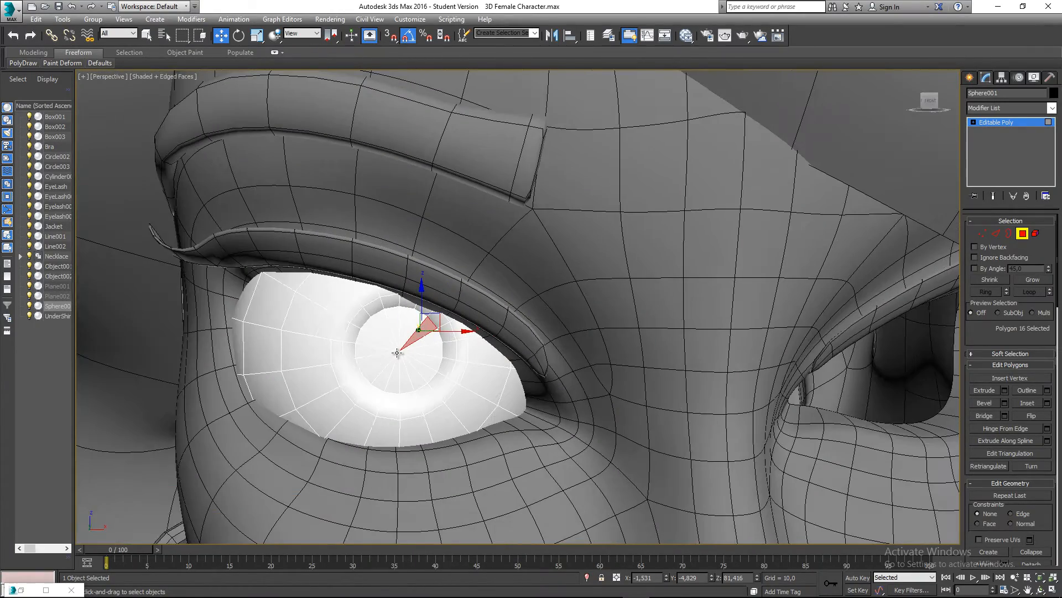
{"action": "scroll", "coordinate": [424, 342], "scroll_direction": "up", "scroll_amount": 1}
{"action": "left_click", "coordinate": [427, 340], "text": "ctrl"}
{"action": "left_click", "coordinate": [433, 357], "text": "ctrl"}
{"action": "left_click", "coordinate": [429, 367], "text": "ctrl"}
{"action": "left_click", "coordinate": [424, 376], "text": "ctrl"}
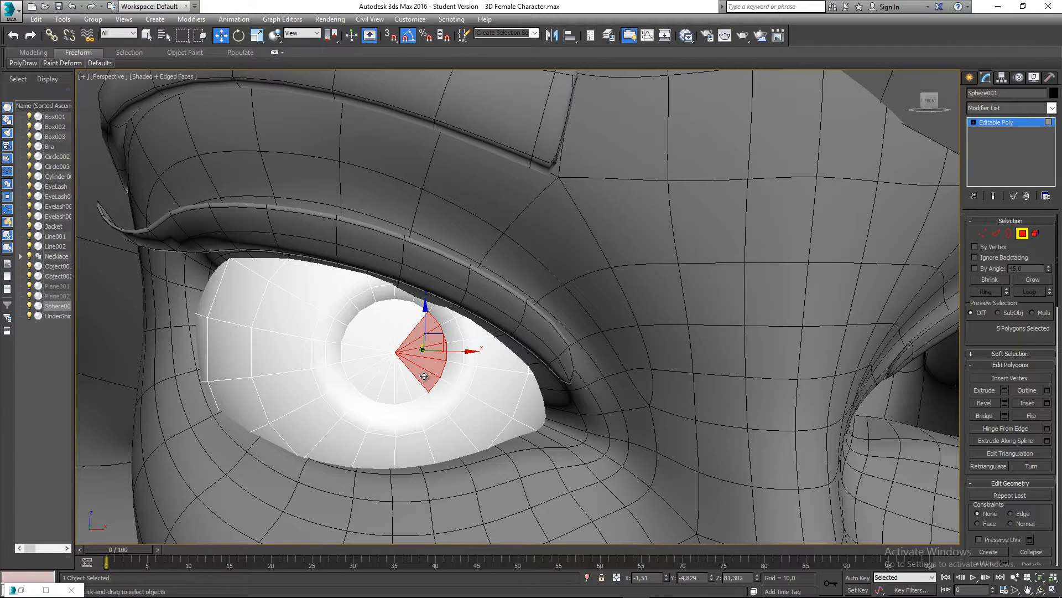
{"action": "key", "text": "q"}
{"action": "left_click", "coordinate": [405, 391], "text": "ctrl"}
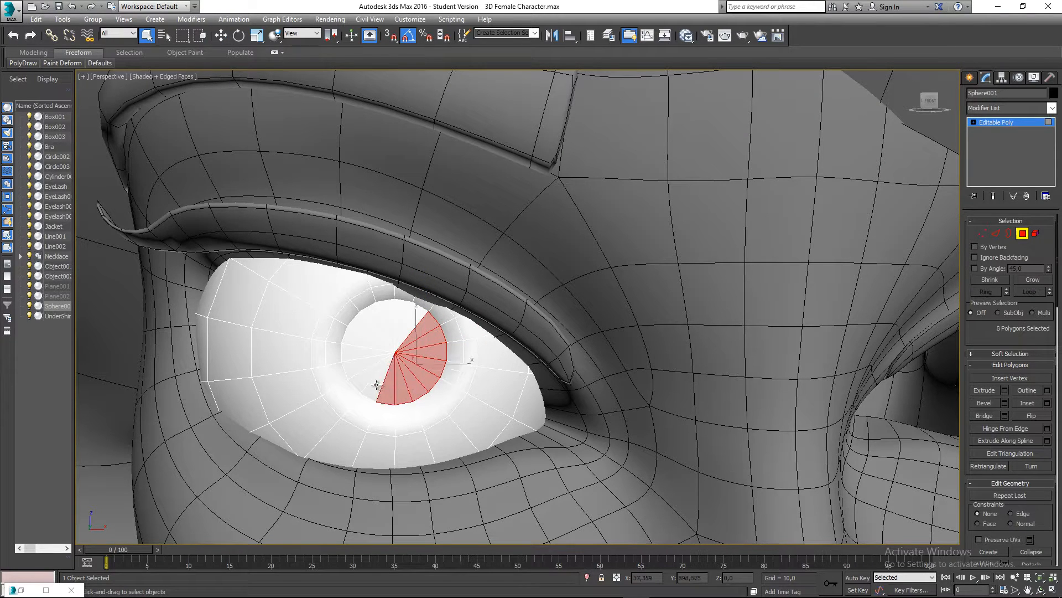
{"action": "left_click", "coordinate": [367, 362], "text": "ctrl"}
{"action": "left_click", "coordinate": [365, 352], "text": "ctrl"}
{"action": "left_click", "coordinate": [367, 342], "text": "ctrl"}
{"action": "left_click", "coordinate": [371, 334], "text": "ctrl"}
{"action": "left_click", "coordinate": [378, 327], "text": "ctrl"}
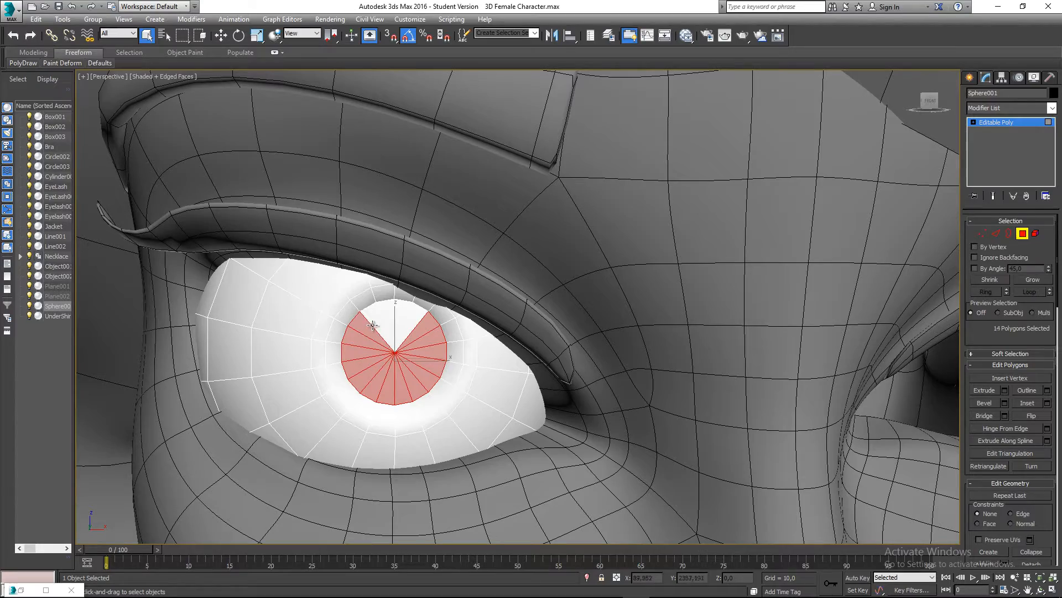
{"action": "left_click", "coordinate": [386, 322], "text": "ctrl"}
{"action": "left_click", "coordinate": [401, 317], "text": "ctrl"}
{"action": "left_click", "coordinate": [413, 320], "text": "ctrl"}
{"action": "scroll", "coordinate": [411, 349], "scroll_direction": "down", "scroll_amount": 5}
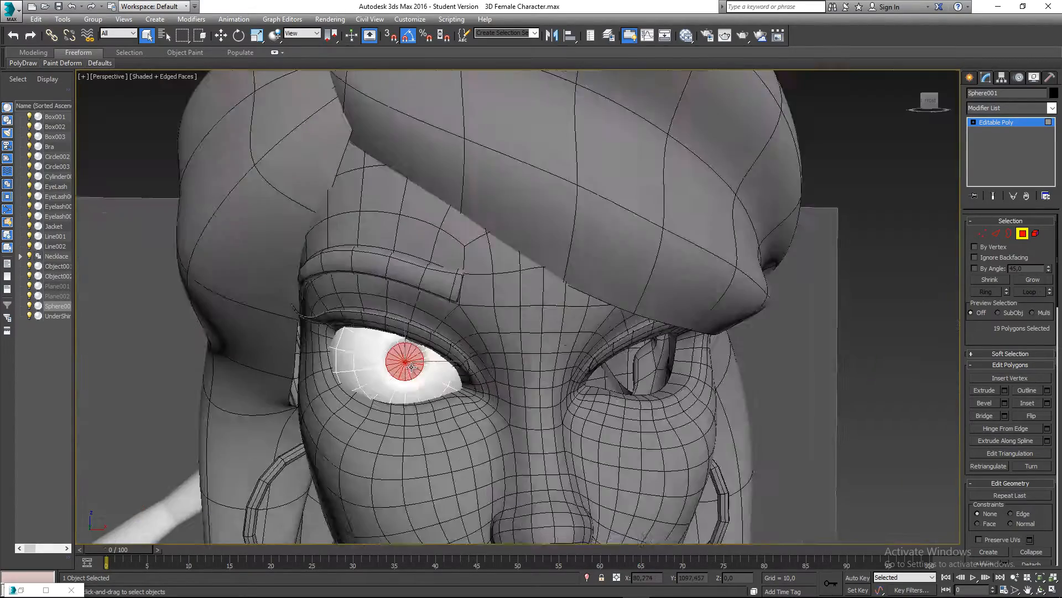
{"action": "middle_click_drag", "start_coordinate": [410, 358], "coordinate": [576, 295], "text": "alt"}
{"action": "scroll", "coordinate": [410, 374], "scroll_direction": "up", "scroll_amount": 5}
{"action": "scroll", "coordinate": [451, 367], "scroll_direction": "up", "scroll_amount": 2}
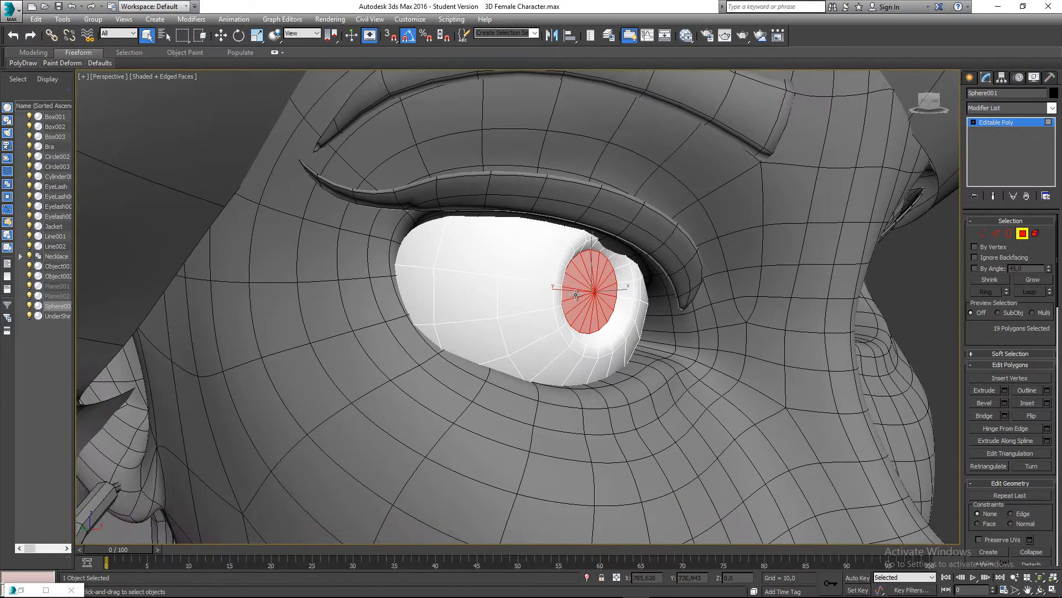
Step: Open the Slate Material Editor and close it again
{"action": "key", "text": "m"}
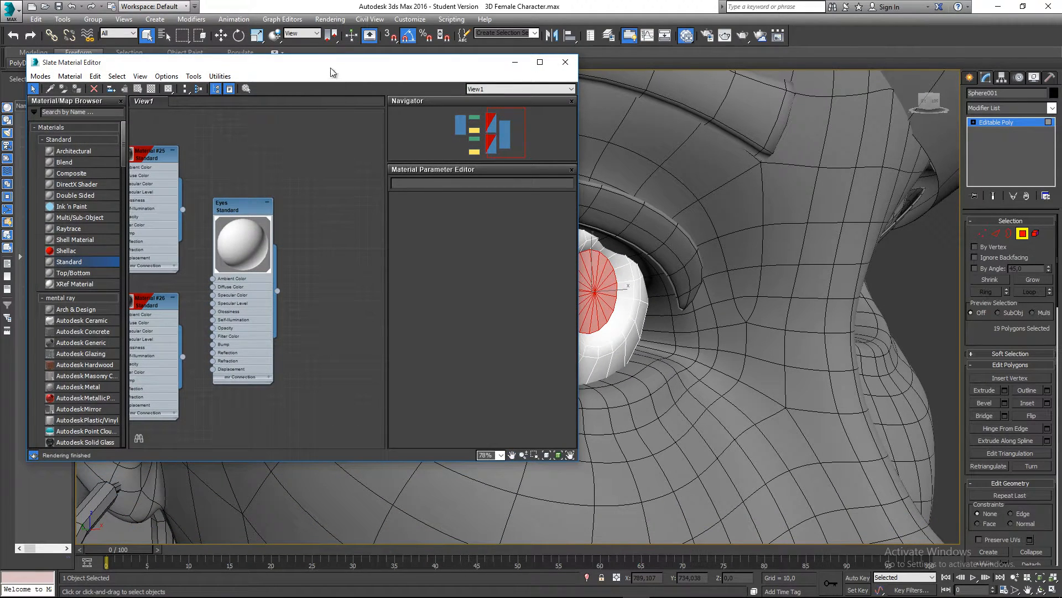
{"action": "left_click", "coordinate": [565, 61]}
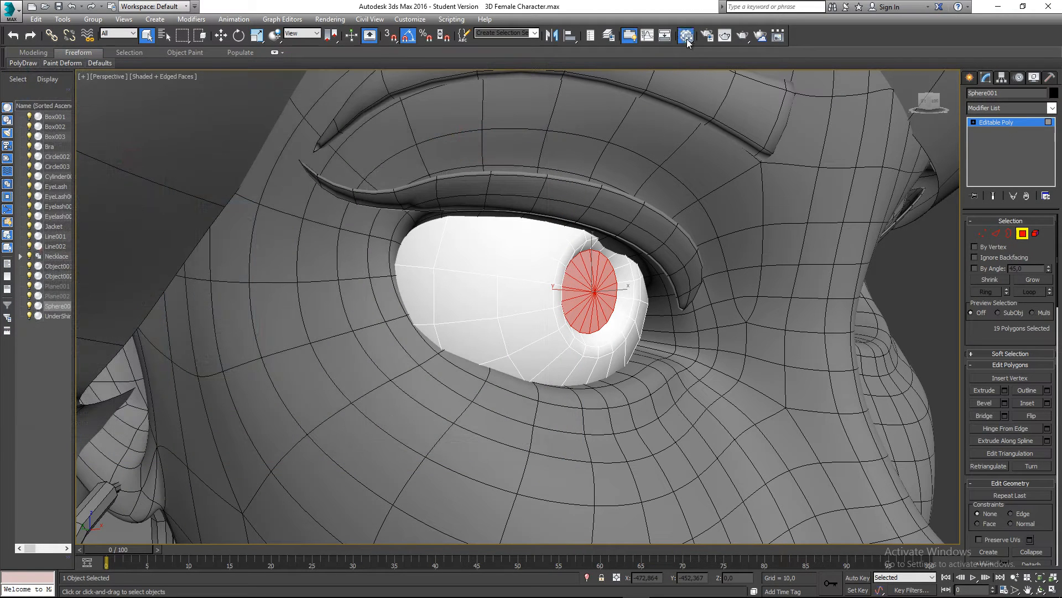
Step: Add a Standard material next to the Eyes material in the Slate Material Editor and name it Iris
{"action": "left_click_drag", "start_coordinate": [686, 38], "coordinate": [688, 70]}
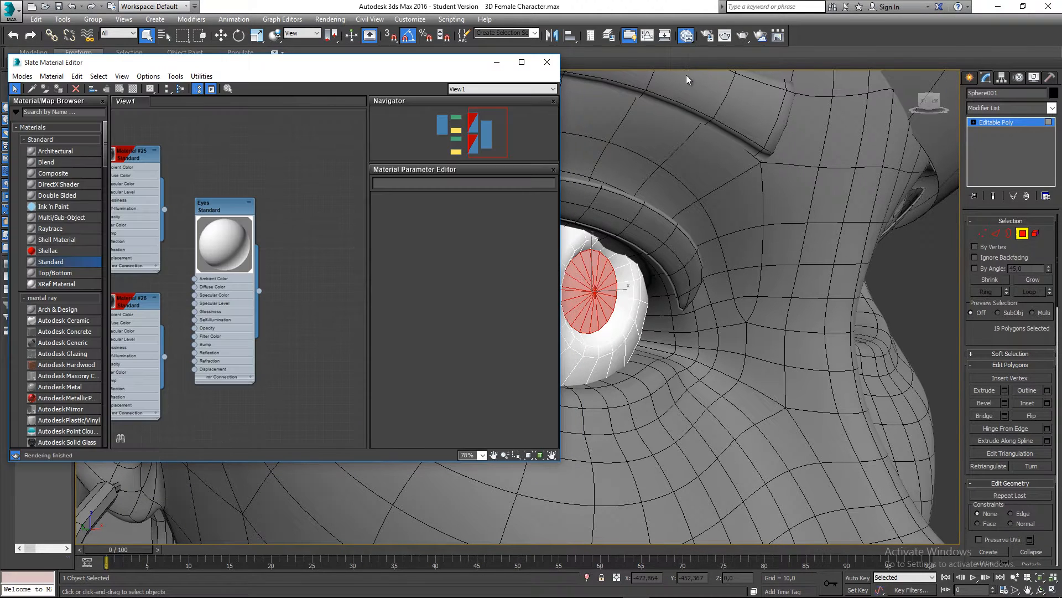
{"action": "middle_click_drag", "start_coordinate": [322, 245], "coordinate": [230, 211]}
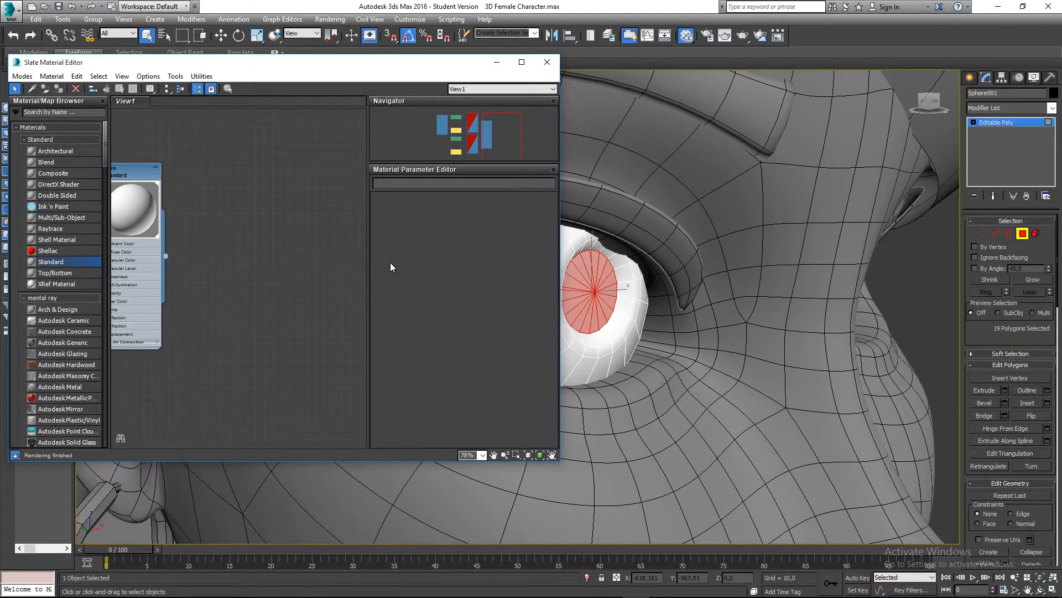
{"action": "middle_click_drag", "start_coordinate": [676, 318], "coordinate": [697, 300]}
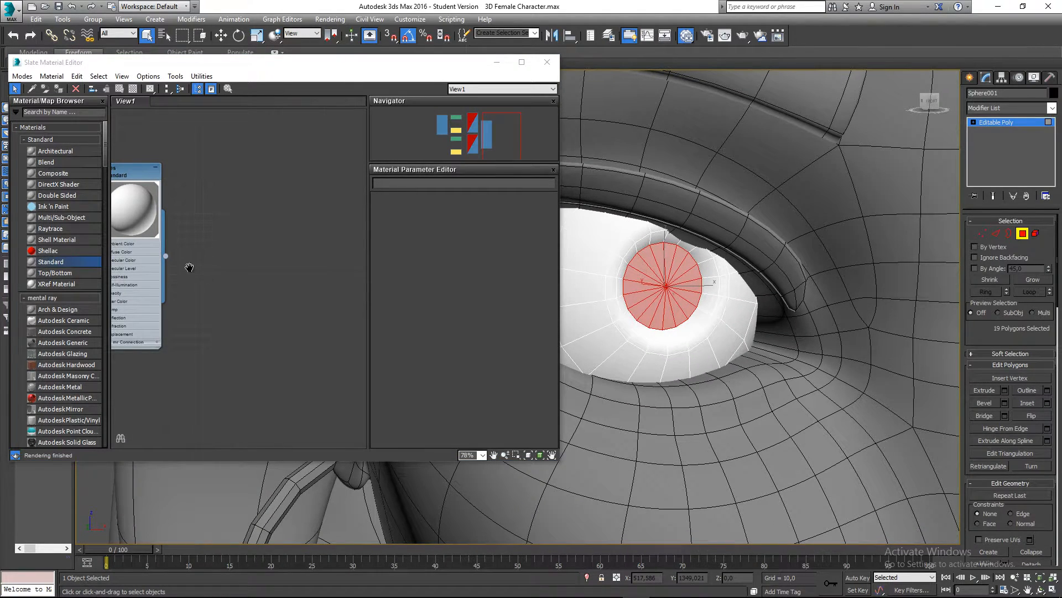
{"action": "middle_click_drag", "start_coordinate": [189, 267], "coordinate": [230, 230]}
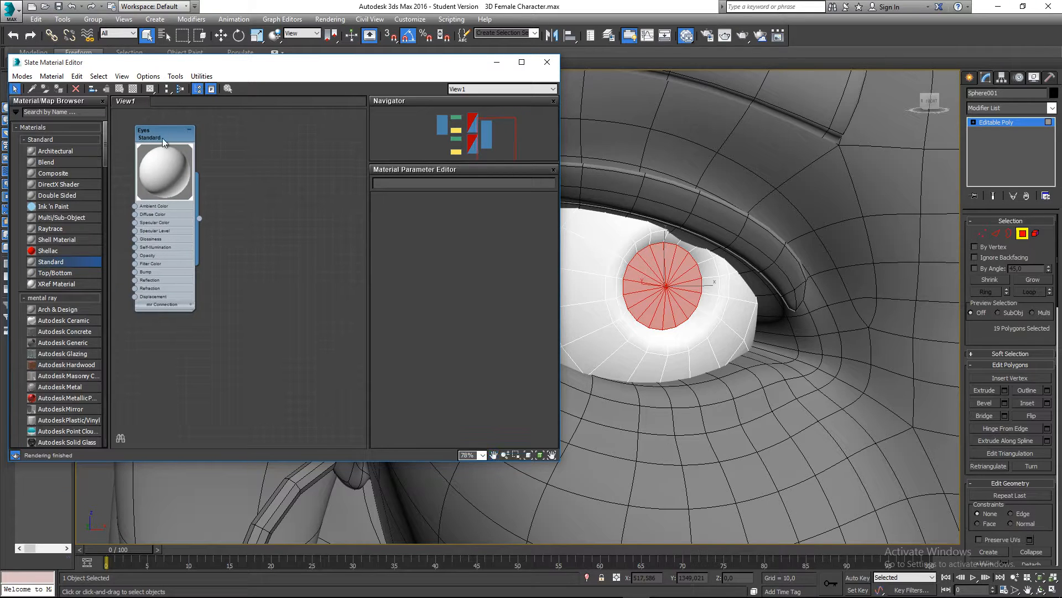
{"action": "middle_click_drag", "start_coordinate": [164, 177], "coordinate": [158, 131]}
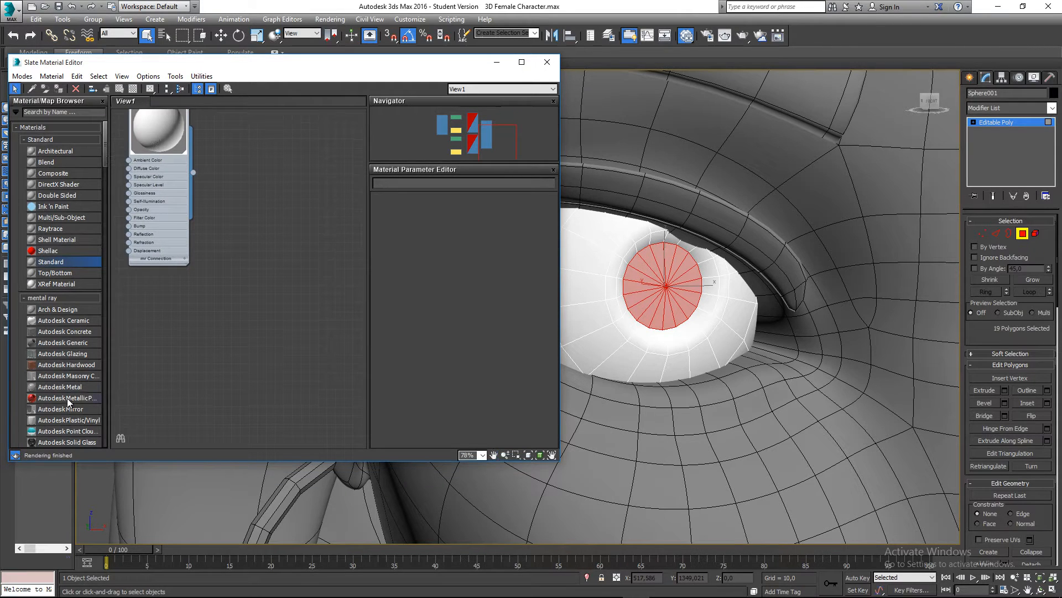
{"action": "left_click_drag", "start_coordinate": [53, 265], "coordinate": [236, 170]}
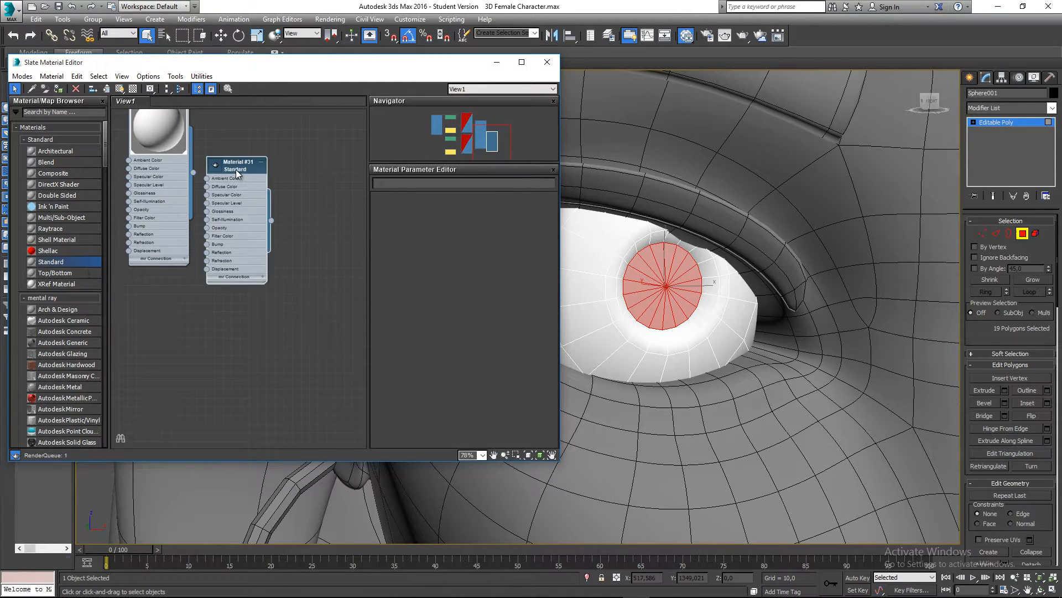
{"action": "double_click", "coordinate": [236, 169]}
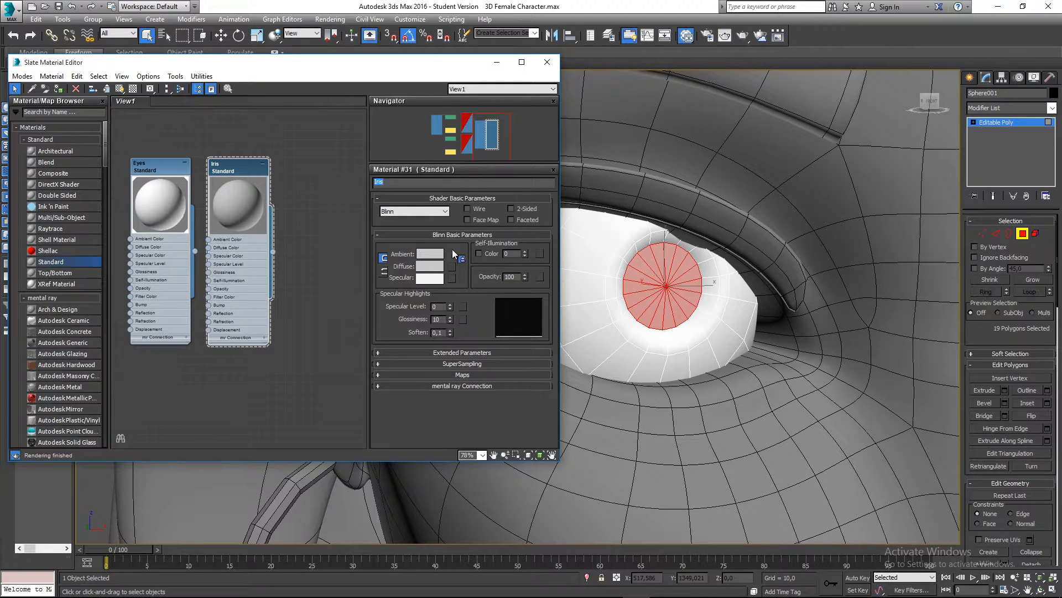
Step: Set the Iris material's diffuse colour to black and assign it to the selected disc polygons, leaving polygon editing
{"action": "left_click", "coordinate": [437, 266]}
{"action": "left_click_drag", "start_coordinate": [320, 132], "coordinate": [311, 68]}
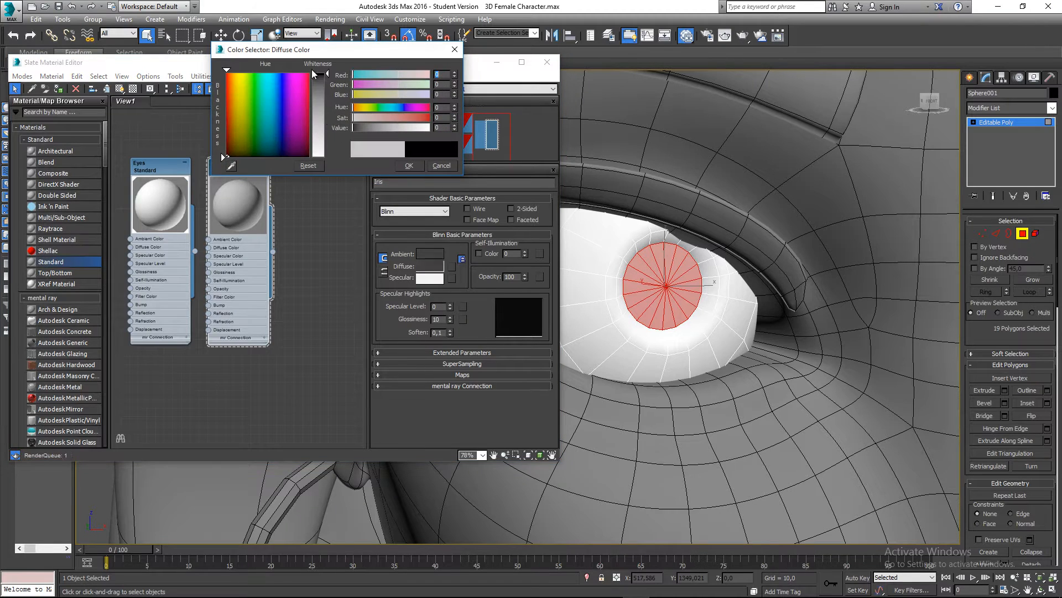
{"action": "left_click", "coordinate": [408, 166]}
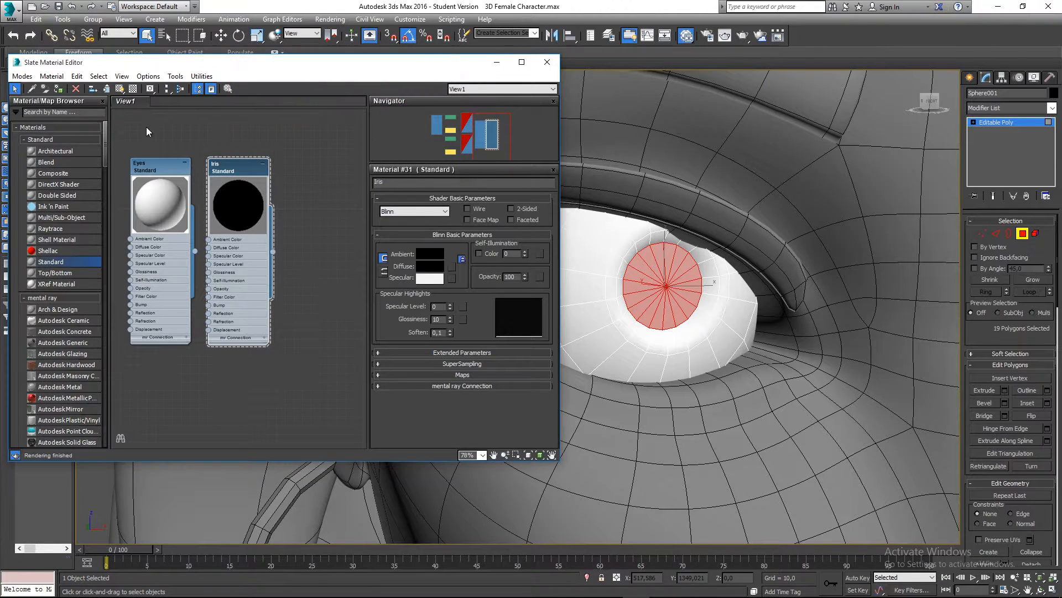
{"action": "left_click", "coordinate": [58, 90]}
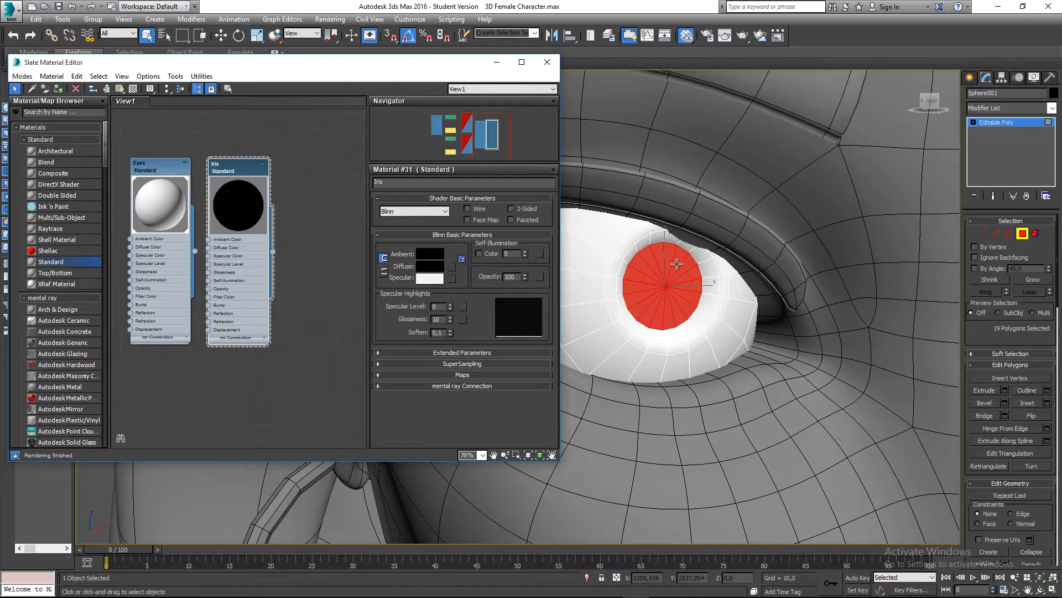
{"action": "scroll", "coordinate": [677, 263], "scroll_direction": "down", "scroll_amount": 8}
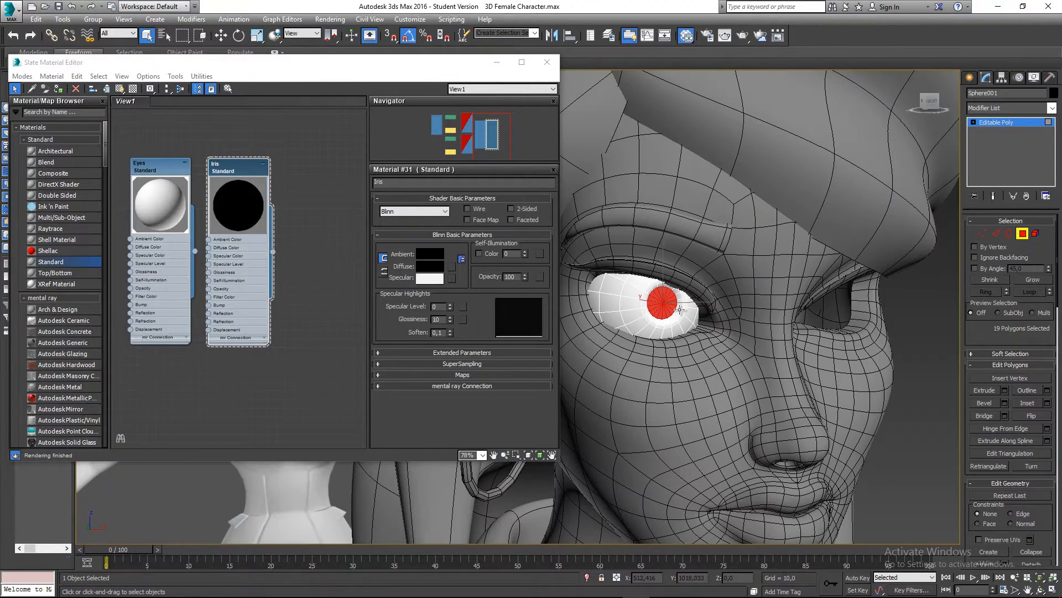
{"action": "left_click", "coordinate": [1022, 235]}
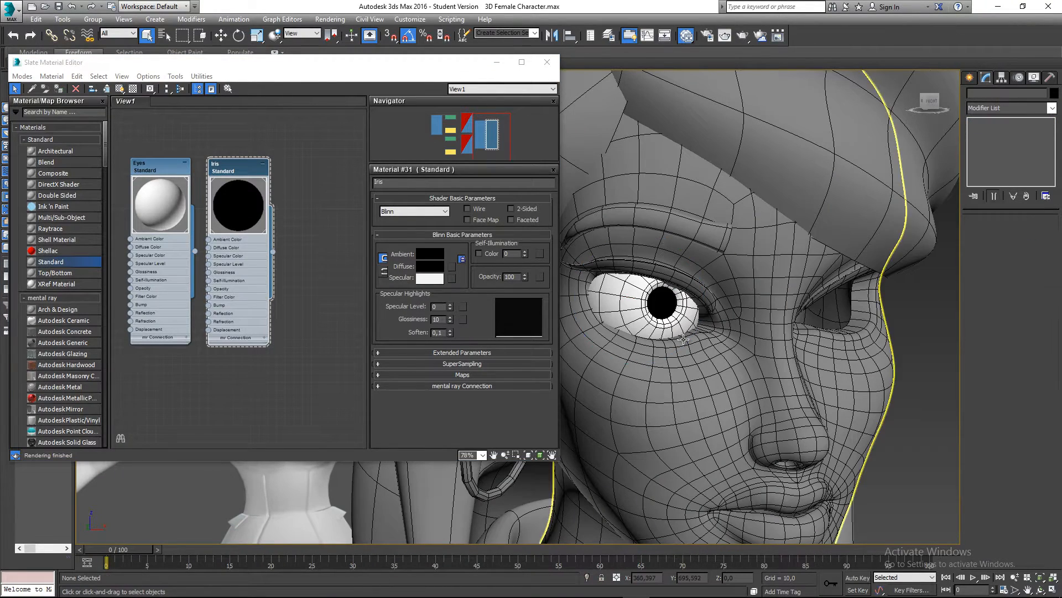
Step: Select the two polygon rings surrounding the black disc on the eyeball sphere
{"action": "scroll", "coordinate": [667, 291], "scroll_direction": "up", "scroll_amount": 5}
{"action": "middle_click_drag", "start_coordinate": [668, 291], "coordinate": [699, 301]}
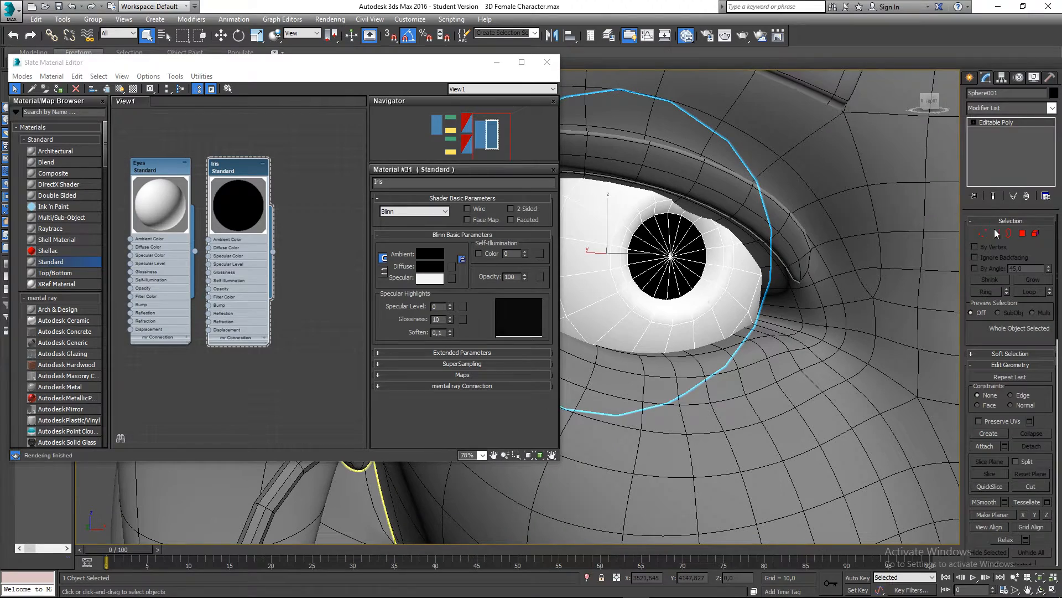
{"action": "left_click", "coordinate": [1021, 235]}
{"action": "left_click", "coordinate": [698, 299]}
{"action": "left_click", "coordinate": [705, 292], "text": "shift"}
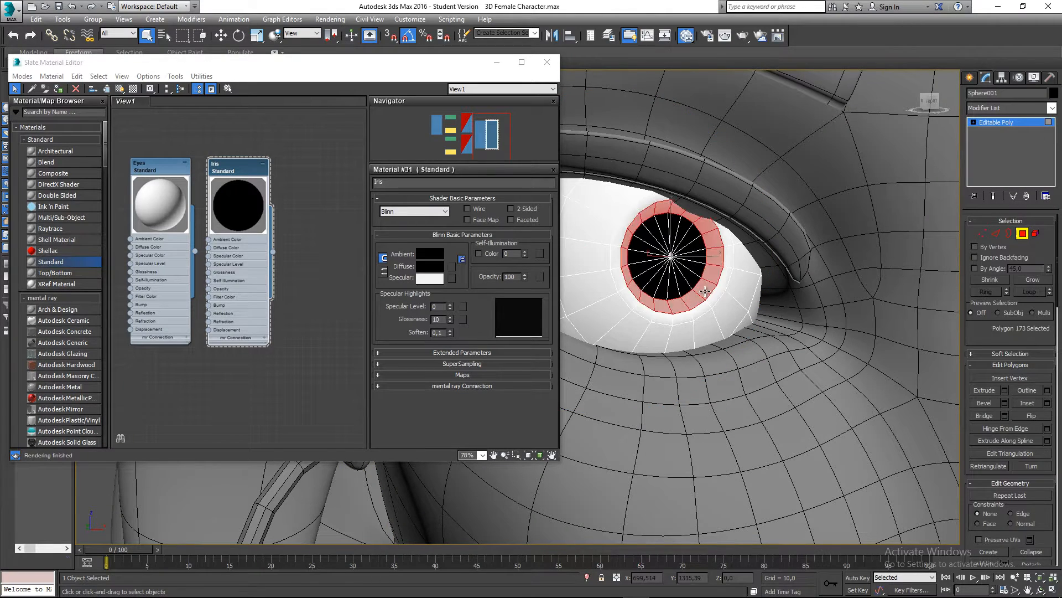
{"action": "left_click", "coordinate": [711, 298], "text": "ctrl"}
{"action": "left_click", "coordinate": [699, 308], "text": "ctrl+shift"}
{"action": "mouse_move", "coordinate": [689, 304]}
{"action": "middle_mouse_down"}
{"action": "mouse_move", "coordinate": [697, 326]}
{"action": "mouse_move", "coordinate": [655, 303]}
{"action": "mouse_move", "coordinate": [707, 306]}
{"action": "mouse_move", "coordinate": [698, 303]}
{"action": "middle_mouse_up"}
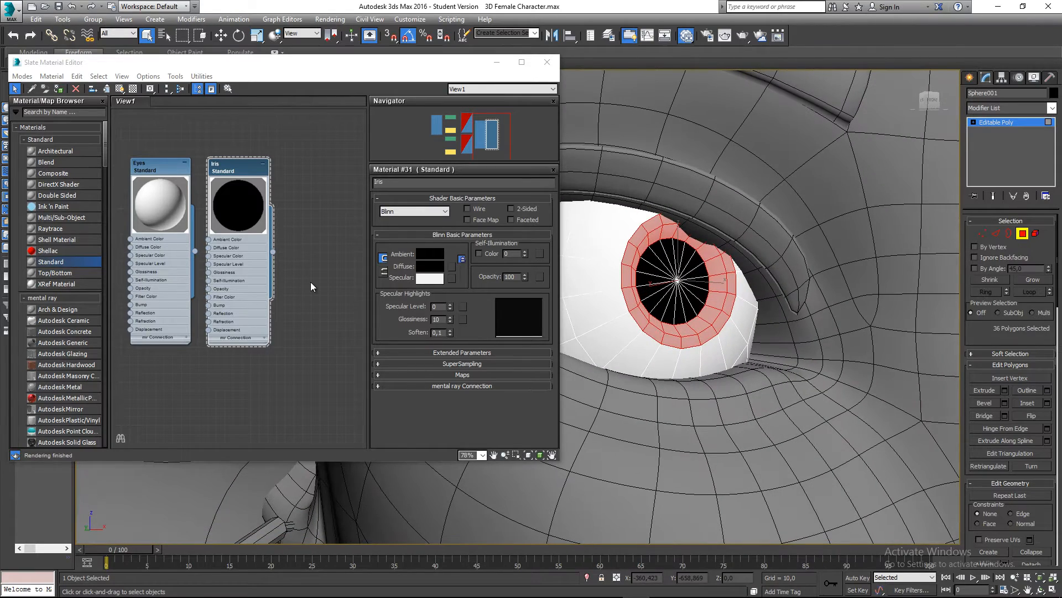
Step: Add another Standard material beside the Iris material and name it Eye Colour
{"action": "middle_click_drag", "start_coordinate": [310, 290], "coordinate": [290, 313]}
{"action": "left_click_drag", "start_coordinate": [276, 214], "coordinate": [290, 181]}
{"action": "double_click", "coordinate": [260, 190]}
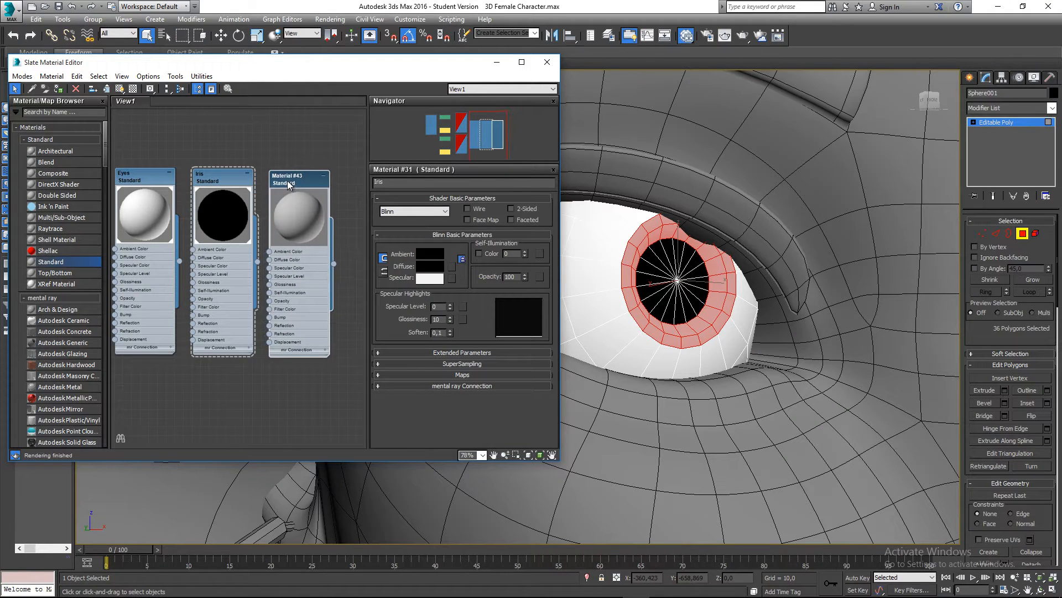
{"action": "double_click", "coordinate": [291, 181]}
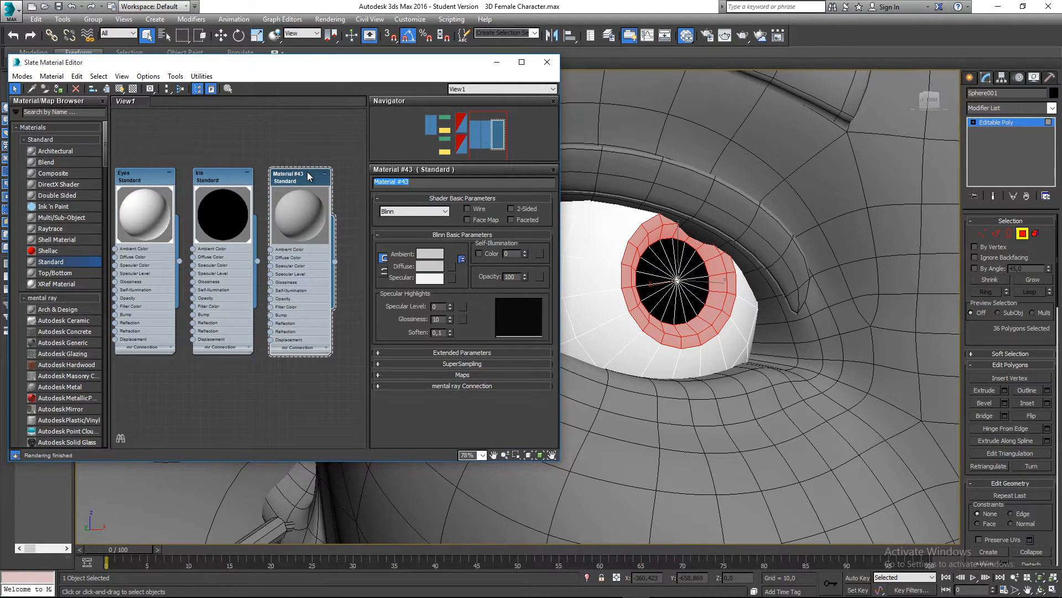
{"action": "type", "text": "Eye COlour"}
Step: Set the Eye Colour material's diffuse colour to bright blue with hue 150, saturation 255 and value 255
{"action": "left_click", "coordinate": [427, 268]}
{"action": "left_click_drag", "start_coordinate": [286, 79], "coordinate": [276, 71]}
{"action": "left_click_drag", "start_coordinate": [326, 119], "coordinate": [313, 72]}
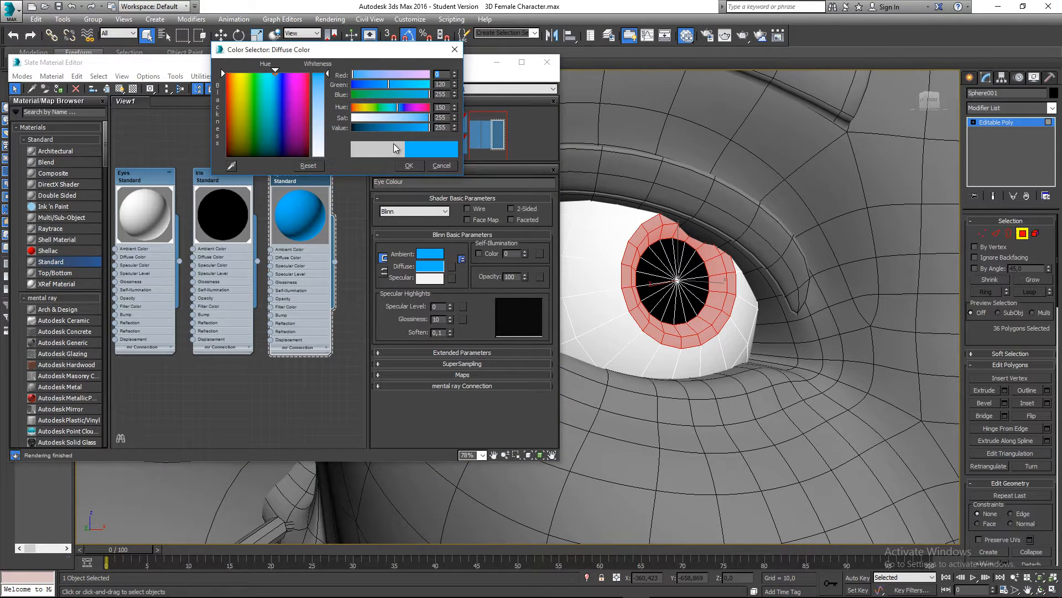
{"action": "left_click", "coordinate": [408, 166]}
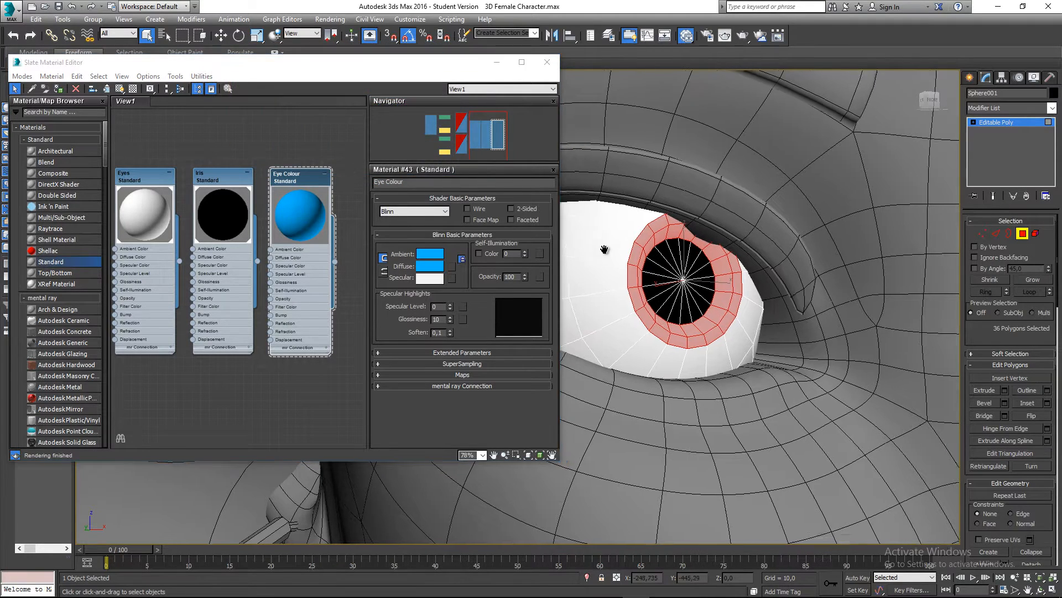
Step: Assign the Eye Colour material to the selected polygon rings, leave polygon editing and clear the object selection
{"action": "left_click", "coordinate": [58, 89]}
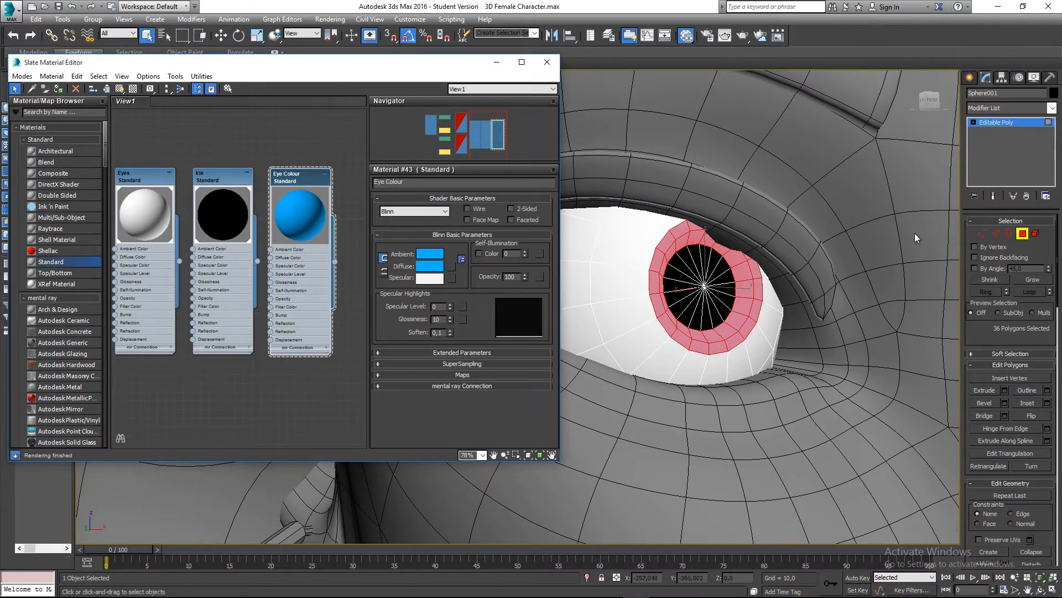
{"action": "left_click", "coordinate": [1022, 235]}
{"action": "scroll", "coordinate": [786, 244], "scroll_direction": "down", "scroll_amount": 8}
{"action": "left_click", "coordinate": [898, 266]}
{"action": "scroll", "coordinate": [772, 263], "scroll_direction": "up", "scroll_amount": 1}
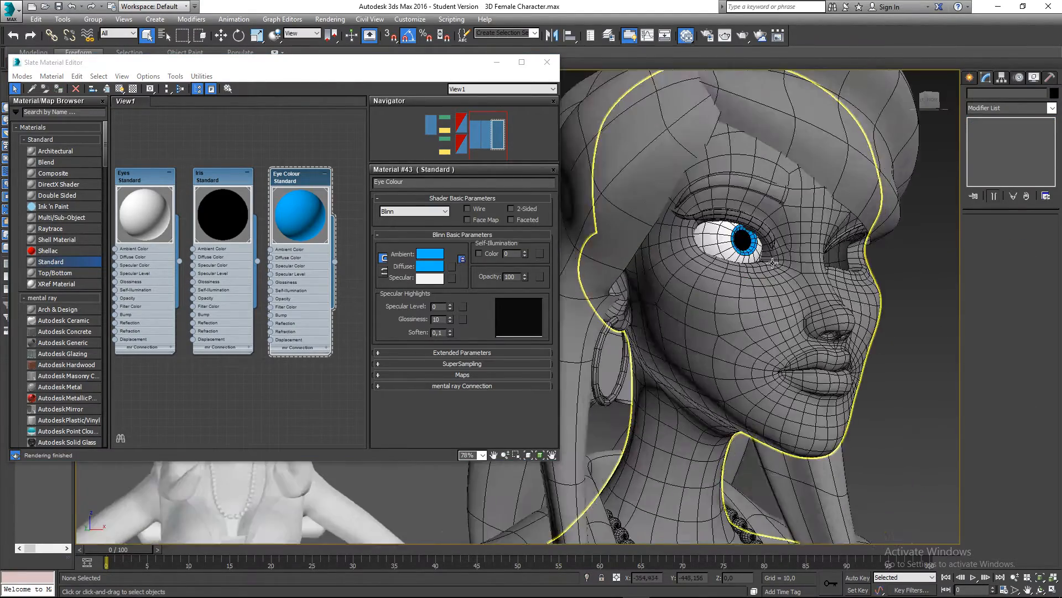
Step: Try a paler blue for the Eye Colour material's diffuse colour and return it to full saturation
{"action": "scroll", "coordinate": [773, 263], "scroll_direction": "up", "scroll_amount": 10}
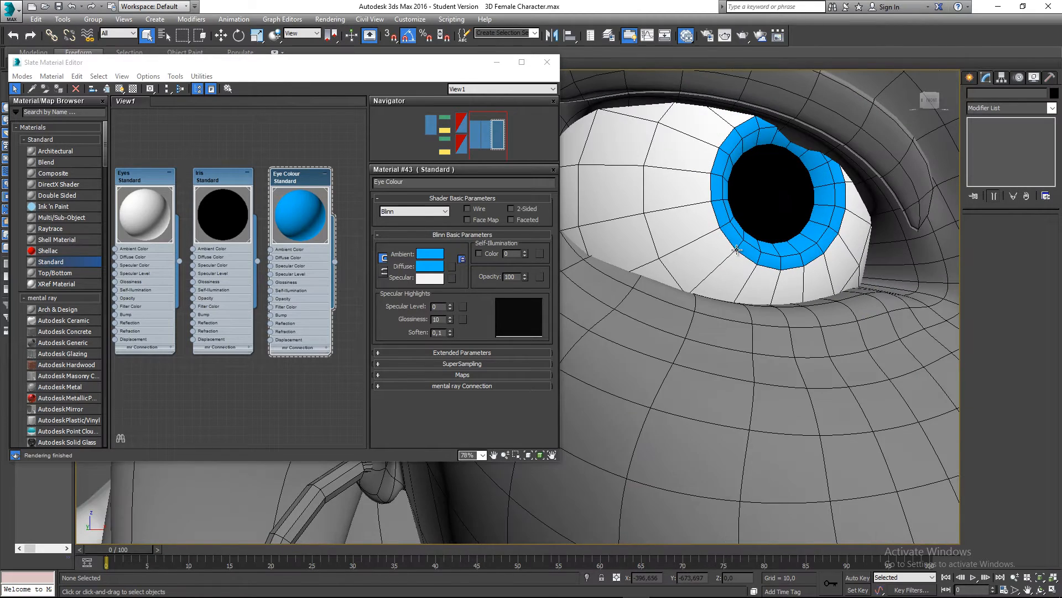
{"action": "middle_click_drag", "start_coordinate": [737, 250], "coordinate": [725, 283]}
{"action": "left_click", "coordinate": [443, 267]}
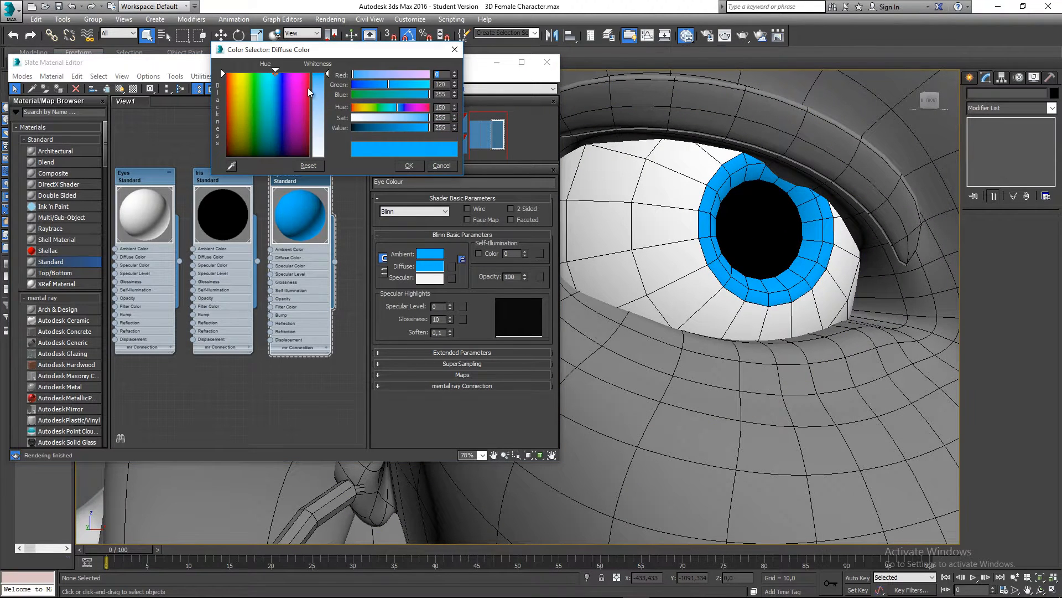
{"action": "left_click_drag", "start_coordinate": [325, 75], "coordinate": [325, 87]}
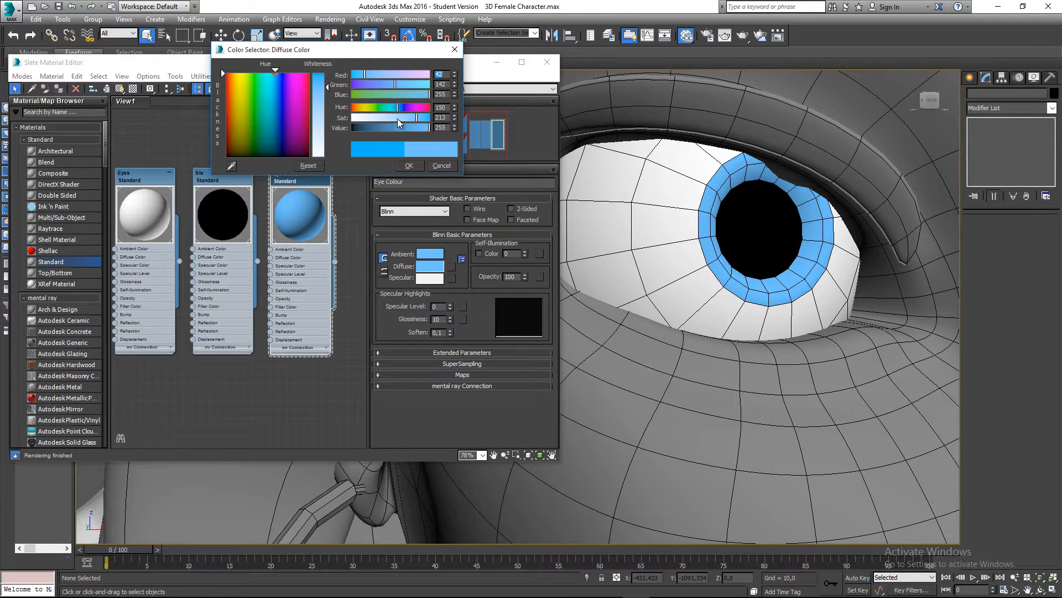
{"action": "left_click_drag", "start_coordinate": [418, 119], "coordinate": [435, 122]}
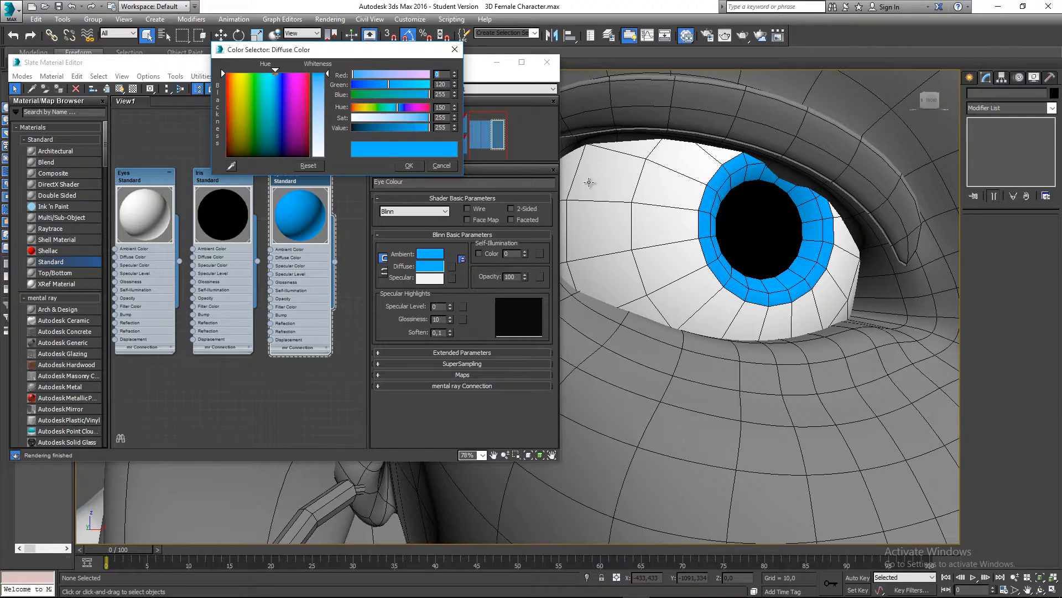
Step: Hide the mesh edges and examine the coloured eye on the character's face from several angles
{"action": "middle_click_drag", "start_coordinate": [686, 222], "coordinate": [703, 256], "text": "alt"}
{"action": "key", "text": "F4"}
{"action": "middle_click_drag", "start_coordinate": [704, 256], "coordinate": [723, 304]}
{"action": "scroll", "coordinate": [741, 281], "scroll_direction": "down", "scroll_amount": 6}
{"action": "scroll", "coordinate": [742, 327], "scroll_direction": "down", "scroll_amount": 4}
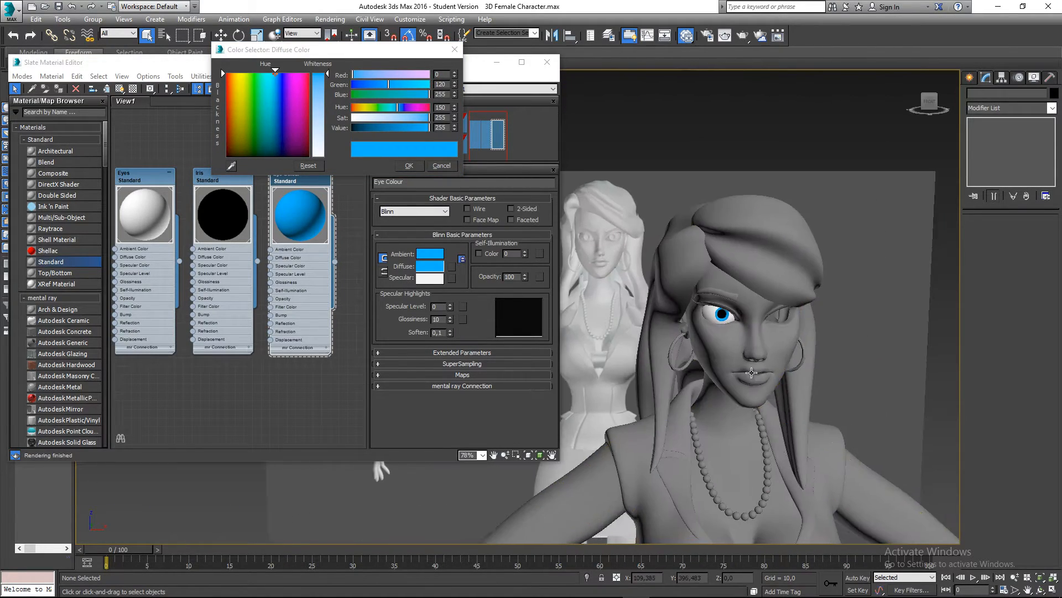
{"action": "middle_click_drag", "start_coordinate": [752, 373], "coordinate": [758, 366], "text": "alt"}
{"action": "scroll", "coordinate": [680, 266], "scroll_direction": "up", "scroll_amount": 8}
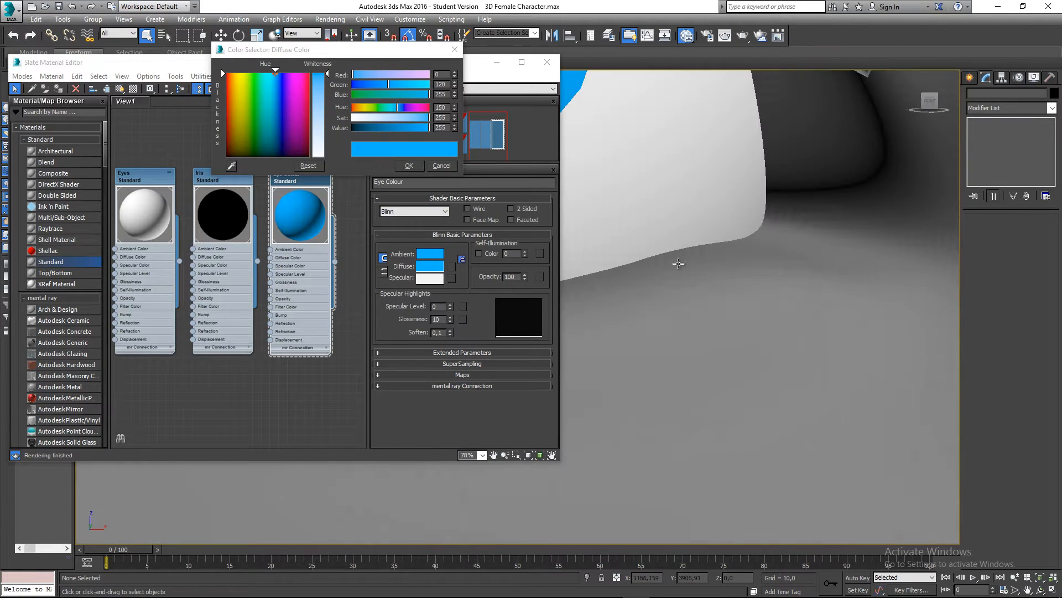
{"action": "scroll", "coordinate": [692, 309], "scroll_direction": "down", "scroll_amount": 8}
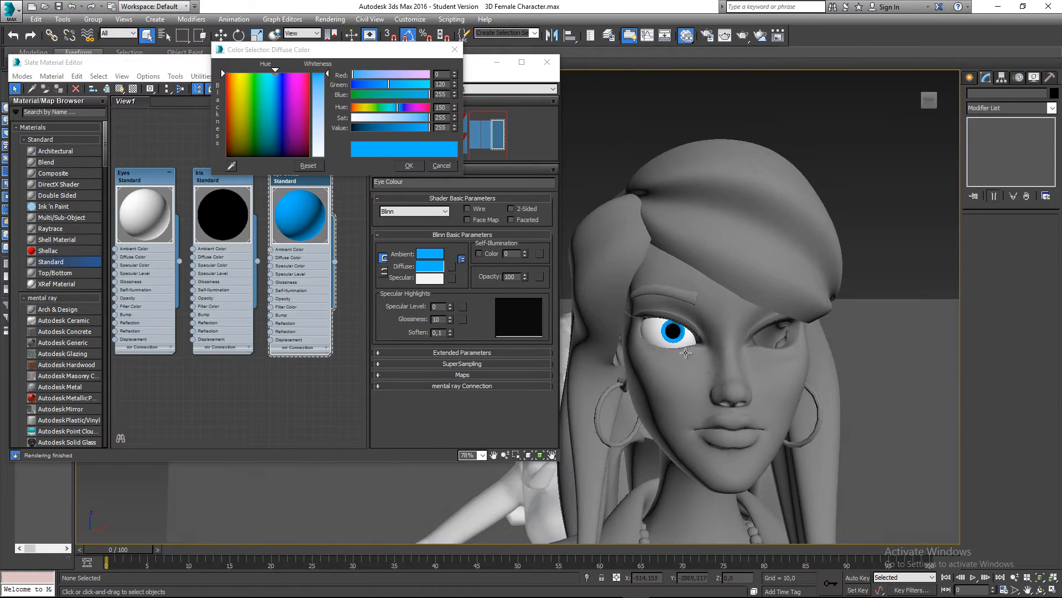
{"action": "scroll", "coordinate": [664, 340], "scroll_direction": "up", "scroll_amount": 3}
{"action": "middle_click_drag", "start_coordinate": [664, 340], "coordinate": [747, 368], "text": "alt"}
{"action": "scroll", "coordinate": [747, 367], "scroll_direction": "down", "scroll_amount": 2}
{"action": "left_click", "coordinate": [819, 366]}
{"action": "scroll", "coordinate": [819, 366], "scroll_direction": "up", "scroll_amount": 4}
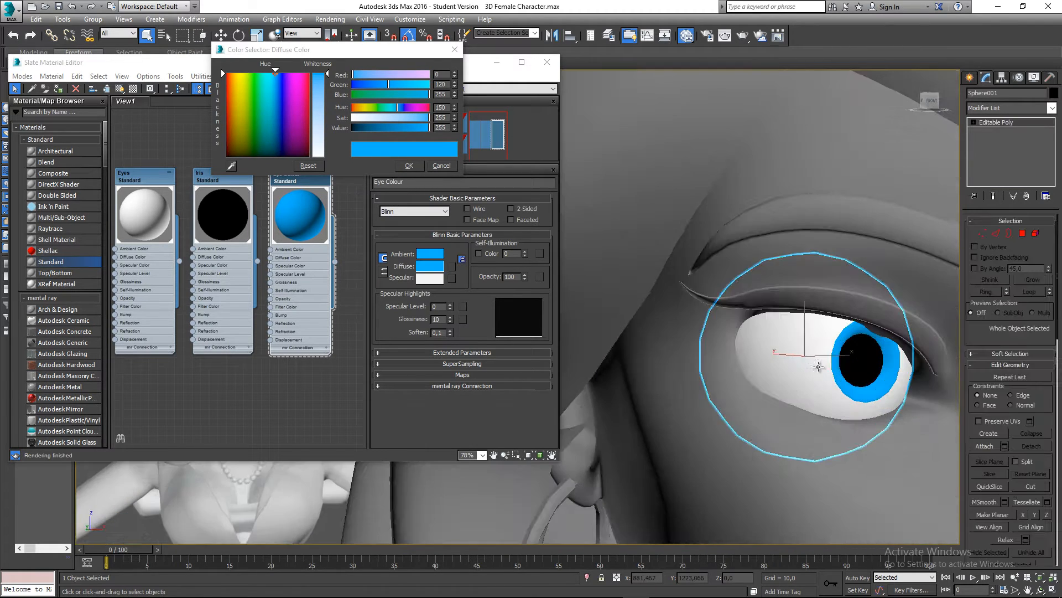
{"action": "middle_click_drag", "start_coordinate": [819, 366], "coordinate": [759, 376], "text": "alt"}
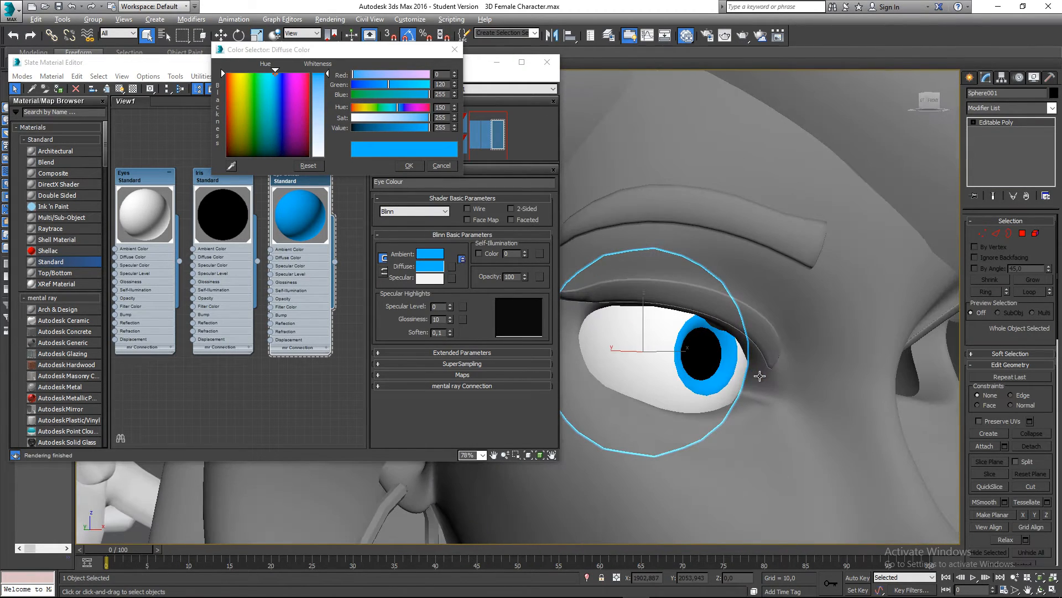
{"action": "mouse_move", "coordinate": [778, 322]}
{"action": "middle_mouse_down", "text": "alt"}
{"action": "mouse_move", "coordinate": [795, 318]}
{"action": "mouse_move", "coordinate": [763, 315]}
{"action": "middle_mouse_up", "text": "alt"}
{"action": "scroll", "coordinate": [763, 315], "scroll_direction": "down", "scroll_amount": 4}
{"action": "left_click", "coordinate": [892, 342]}
{"action": "middle_click_drag", "start_coordinate": [891, 342], "coordinate": [849, 350], "text": "alt"}
{"action": "scroll", "coordinate": [767, 304], "scroll_direction": "up", "scroll_amount": 5}
Step: Select the eyeball's edge loop around the black pupil disc and show the mesh edges again
{"action": "left_click", "coordinate": [666, 368]}
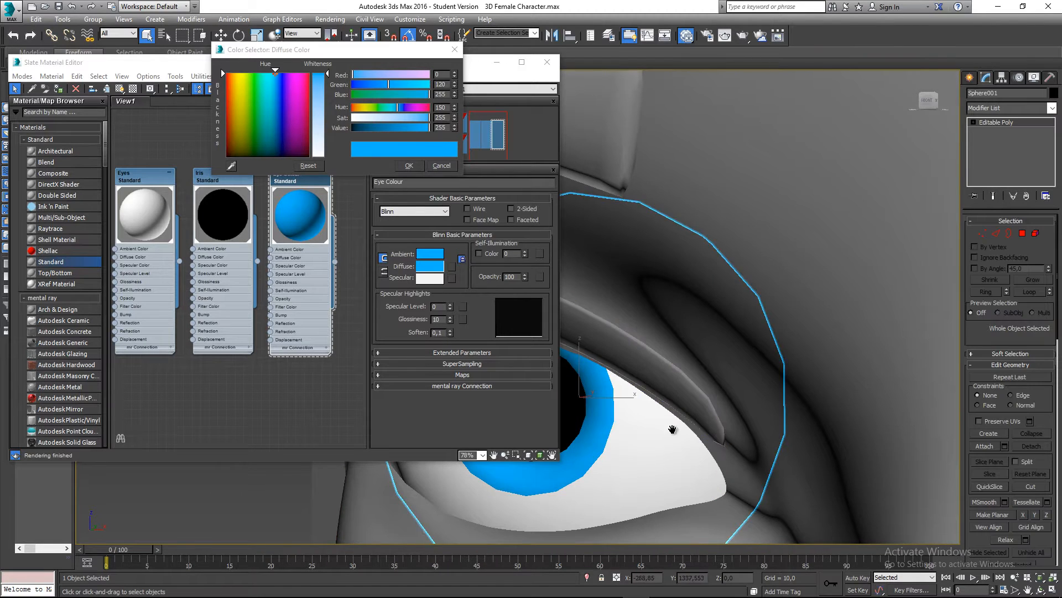
{"action": "key", "text": "z"}
{"action": "left_click", "coordinate": [996, 235]}
{"action": "scroll", "coordinate": [664, 332], "scroll_direction": "up", "scroll_amount": 2}
{"action": "middle_click_drag", "start_coordinate": [633, 338], "coordinate": [885, 372]}
{"action": "key", "text": "F4"}
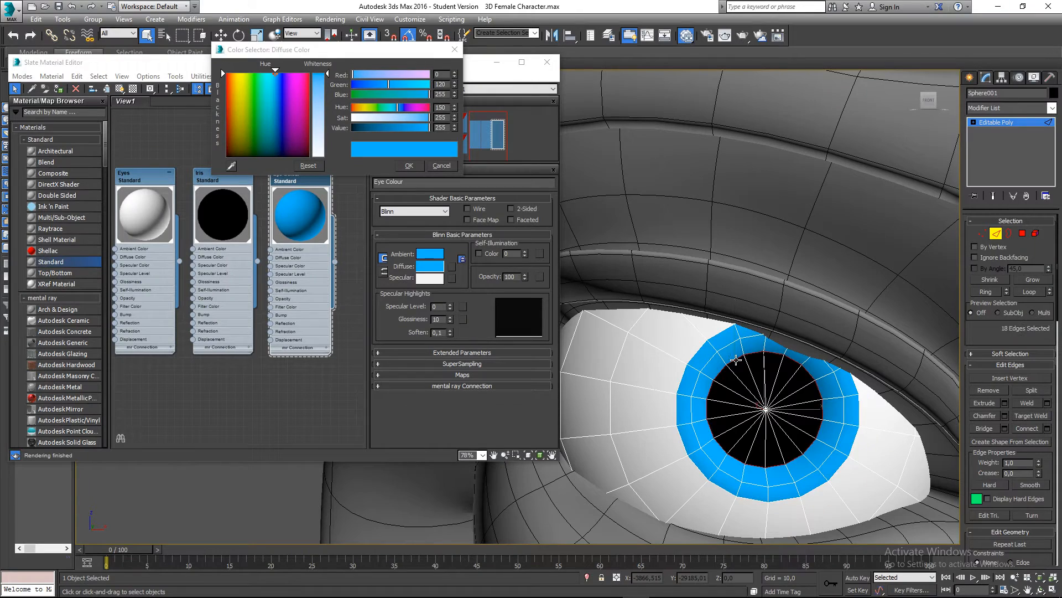
Step: Scale the selected edge loop down uniformly to shrink the black pupil inside the blue ring
{"action": "middle_click_drag", "start_coordinate": [768, 381], "coordinate": [743, 376]}
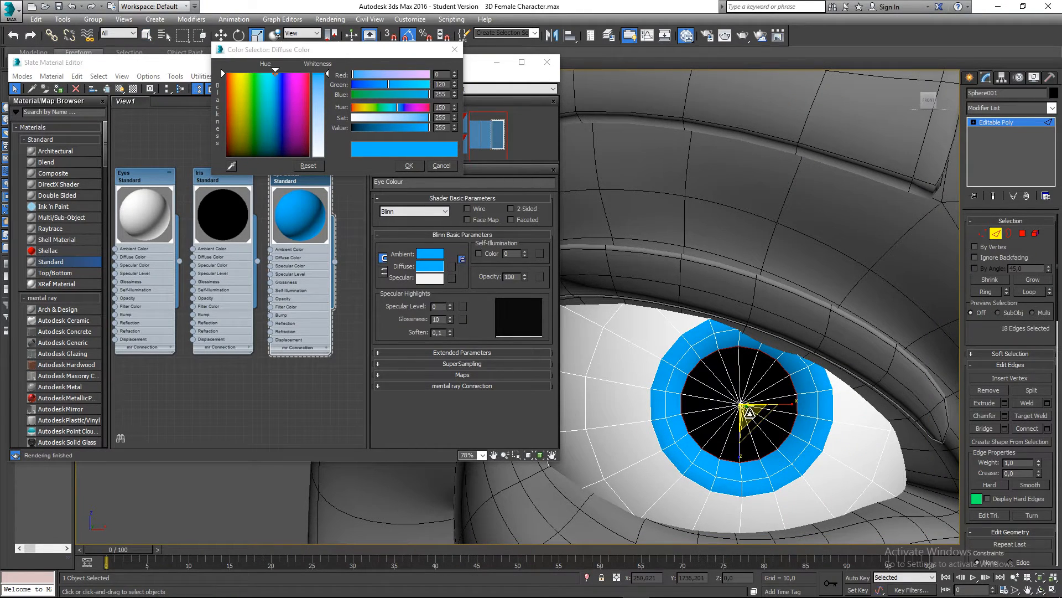
{"action": "middle_click_drag", "start_coordinate": [749, 412], "coordinate": [727, 392], "text": "alt"}
{"action": "mouse_move", "coordinate": [742, 408]}
{"action": "left_mouse_down"}
{"action": "mouse_move", "coordinate": [732, 421]}
{"action": "mouse_move", "coordinate": [743, 411]}
{"action": "left_mouse_up"}
{"action": "middle_click_drag", "start_coordinate": [745, 413], "coordinate": [812, 466], "text": "alt"}
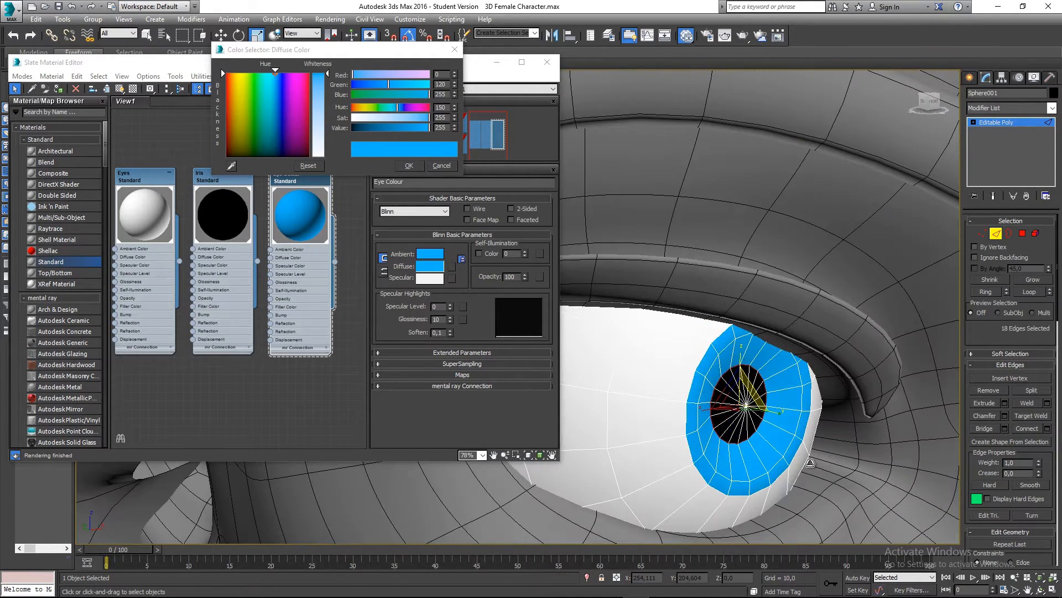
{"action": "middle_click_drag", "start_coordinate": [908, 357], "coordinate": [804, 320]}
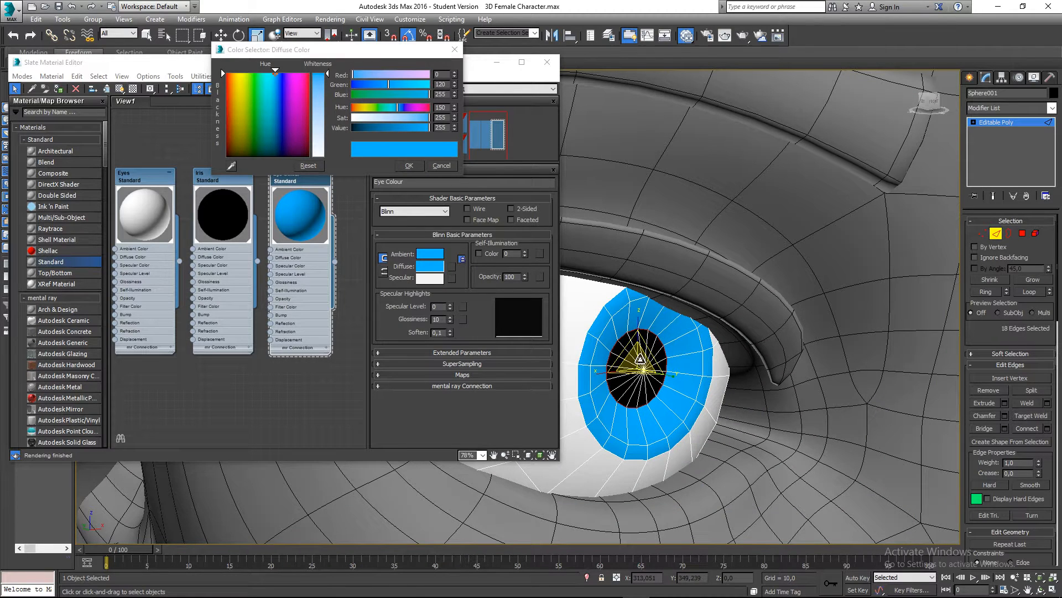
Step: Hide the mesh edges and examine the eye with its smaller pupil from the front, side and a distance
{"action": "key", "text": "w"}
{"action": "middle_click_drag", "start_coordinate": [637, 363], "coordinate": [684, 389], "text": "alt"}
{"action": "scroll", "coordinate": [902, 379], "scroll_direction": "down", "scroll_amount": 7}
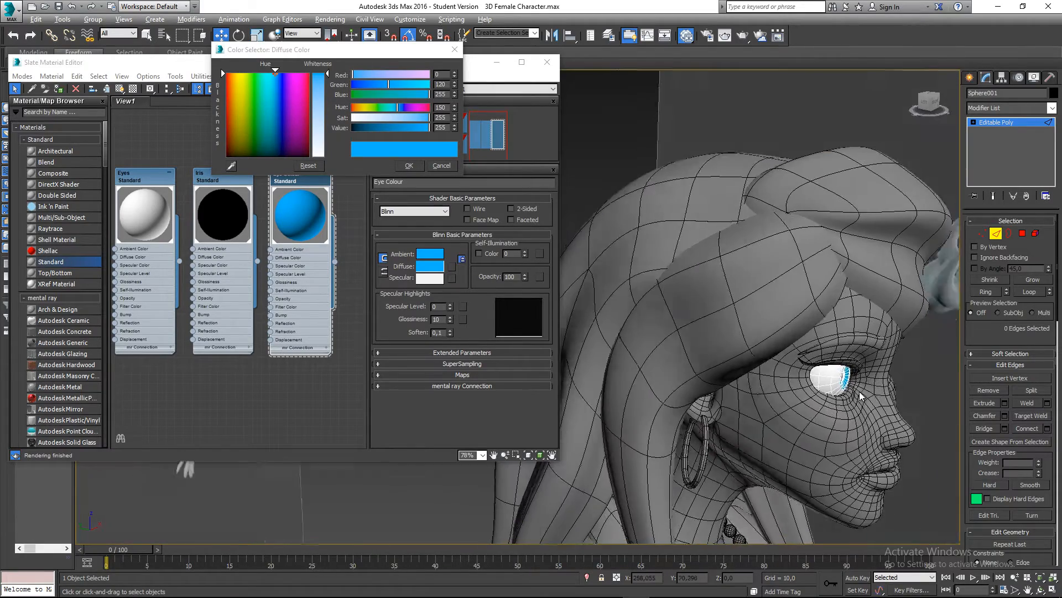
{"action": "middle_click_drag", "start_coordinate": [902, 378], "coordinate": [670, 230], "text": "alt"}
{"action": "key", "text": "F4"}
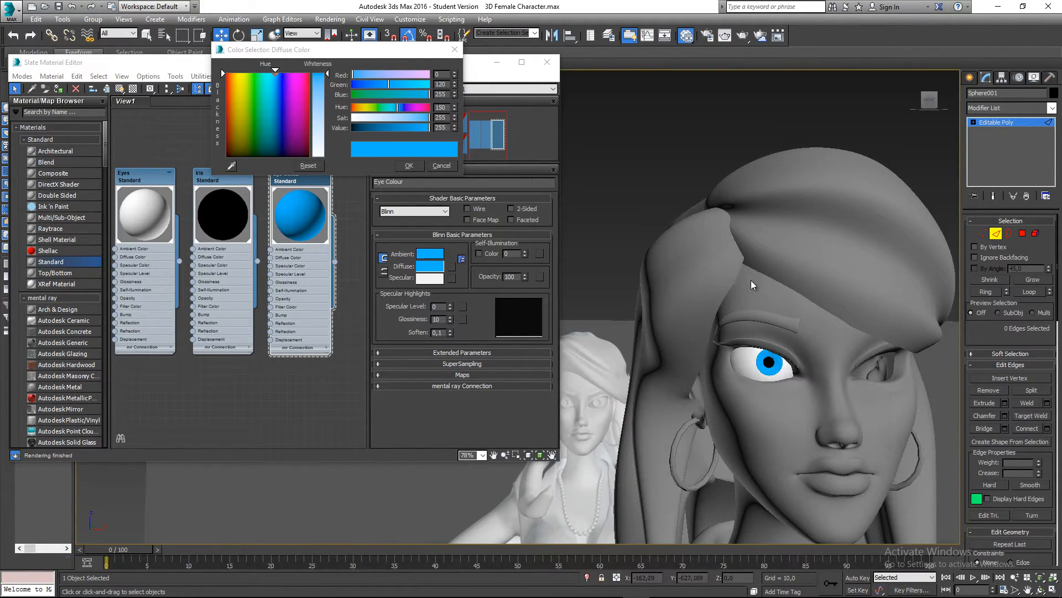
{"action": "scroll", "coordinate": [769, 343], "scroll_direction": "down", "scroll_amount": 5}
{"action": "middle_click_drag", "start_coordinate": [778, 360], "coordinate": [770, 331], "text": "alt"}
{"action": "scroll", "coordinate": [775, 340], "scroll_direction": "up", "scroll_amount": 5}
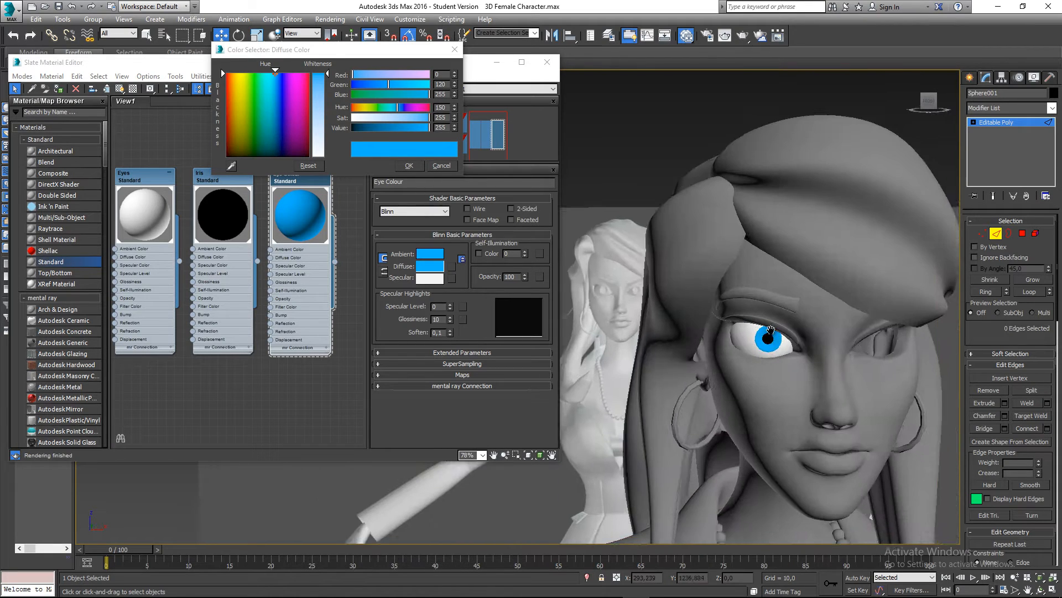
{"action": "scroll", "coordinate": [770, 331], "scroll_direction": "down", "scroll_amount": 5}
{"action": "scroll", "coordinate": [772, 294], "scroll_direction": "up", "scroll_amount": 4}
{"action": "middle_click_drag", "start_coordinate": [698, 293], "coordinate": [738, 306], "text": "alt"}
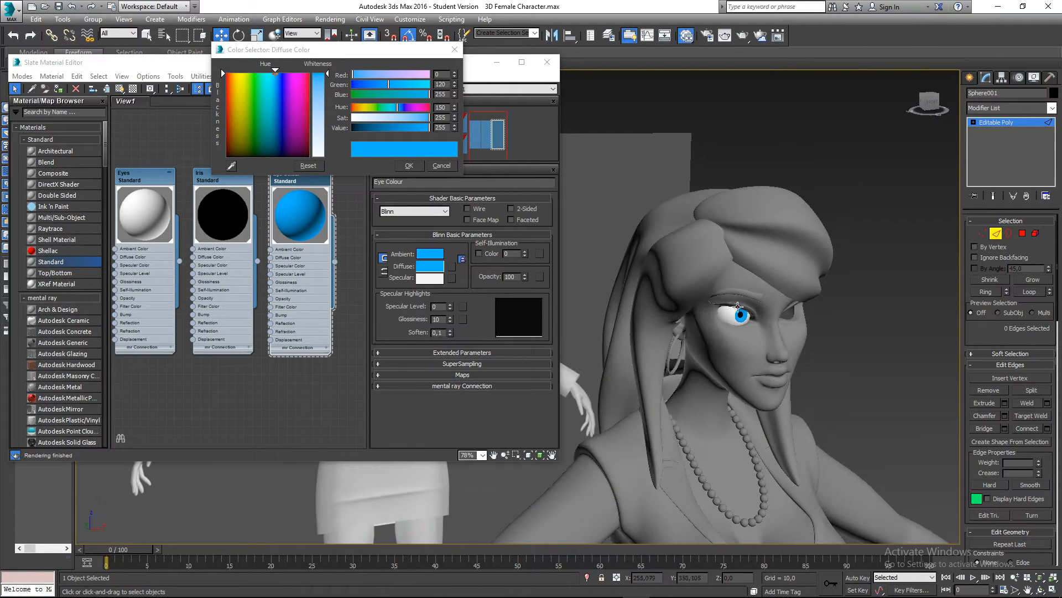
Step: Leave edge editing and select the whole coloured eyeball, framed in the front view
{"action": "left_click", "coordinate": [997, 234]}
{"action": "left_click", "coordinate": [877, 218]}
{"action": "middle_click_drag", "start_coordinate": [877, 218], "coordinate": [847, 221], "text": "alt"}
{"action": "scroll", "coordinate": [818, 249], "scroll_direction": "down", "scroll_amount": 3}
{"action": "scroll", "coordinate": [736, 227], "scroll_direction": "up", "scroll_amount": 3}
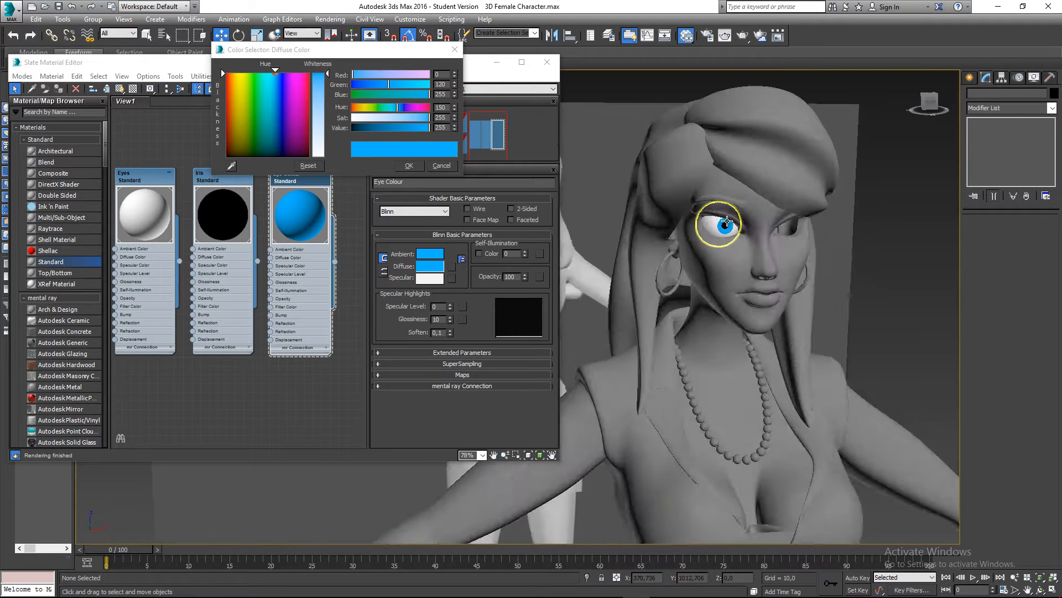
{"action": "left_click", "coordinate": [722, 226]}
{"action": "scroll", "coordinate": [695, 244], "scroll_direction": "up", "scroll_amount": 3}
{"action": "key", "text": "f"}
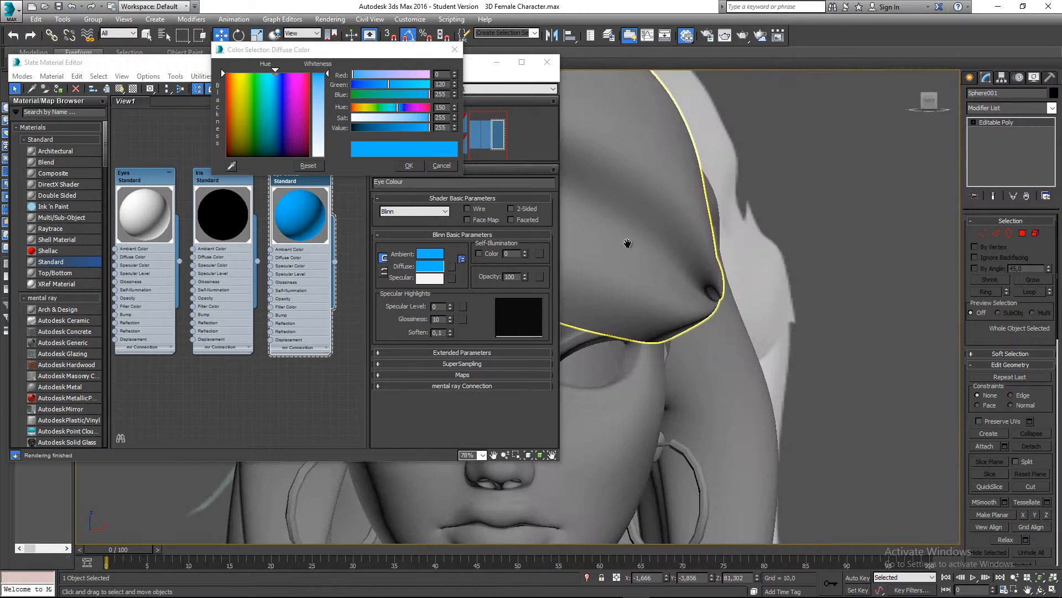
{"action": "middle_click_drag", "start_coordinate": [628, 242], "coordinate": [852, 214]}
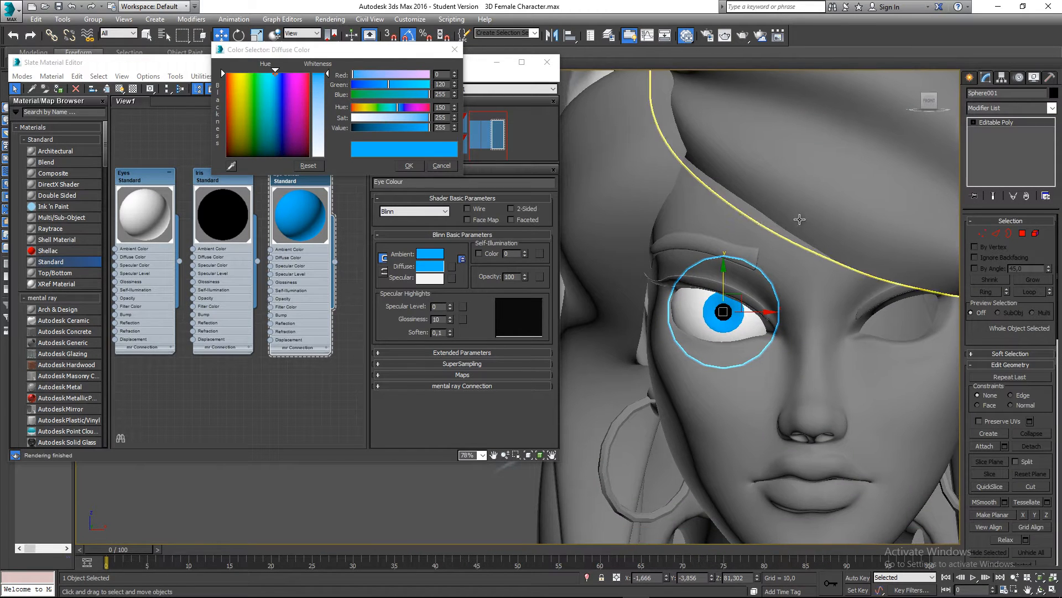
Step: Accept the Eye Colour diffuse colour and move the Slate Material Editor aside to uncover the face
{"action": "left_click", "coordinate": [407, 167]}
{"action": "left_click_drag", "start_coordinate": [379, 67], "coordinate": [21, 65]}
{"action": "middle_click_drag", "start_coordinate": [805, 279], "coordinate": [656, 226]}
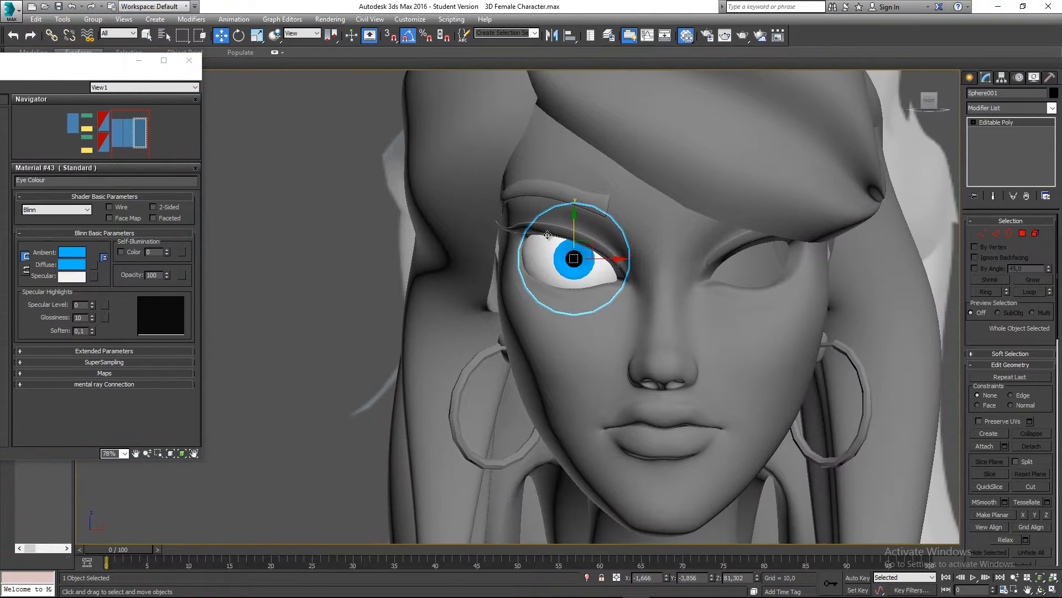
Step: Clone the eyeball along the X axis into the empty eye socket as a single independent copy
{"action": "scroll", "coordinate": [547, 235], "scroll_direction": "up", "scroll_amount": 2}
{"action": "middle_click_drag", "start_coordinate": [643, 272], "coordinate": [476, 277]}
{"action": "scroll", "coordinate": [459, 263], "scroll_direction": "up", "scroll_amount": 2}
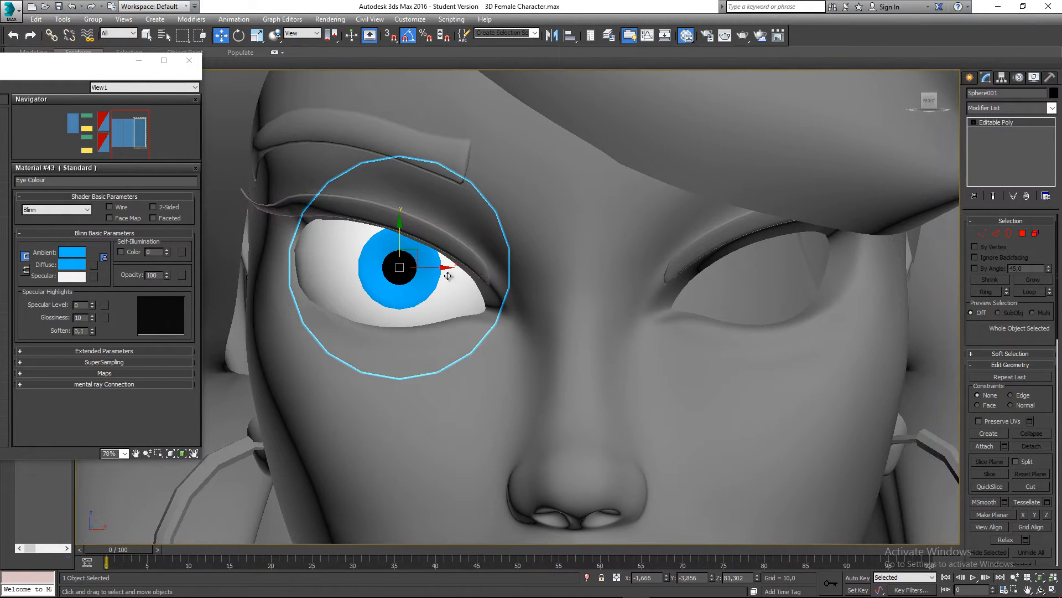
{"action": "left_click_drag", "start_coordinate": [447, 275], "coordinate": [785, 282], "text": "shift"}
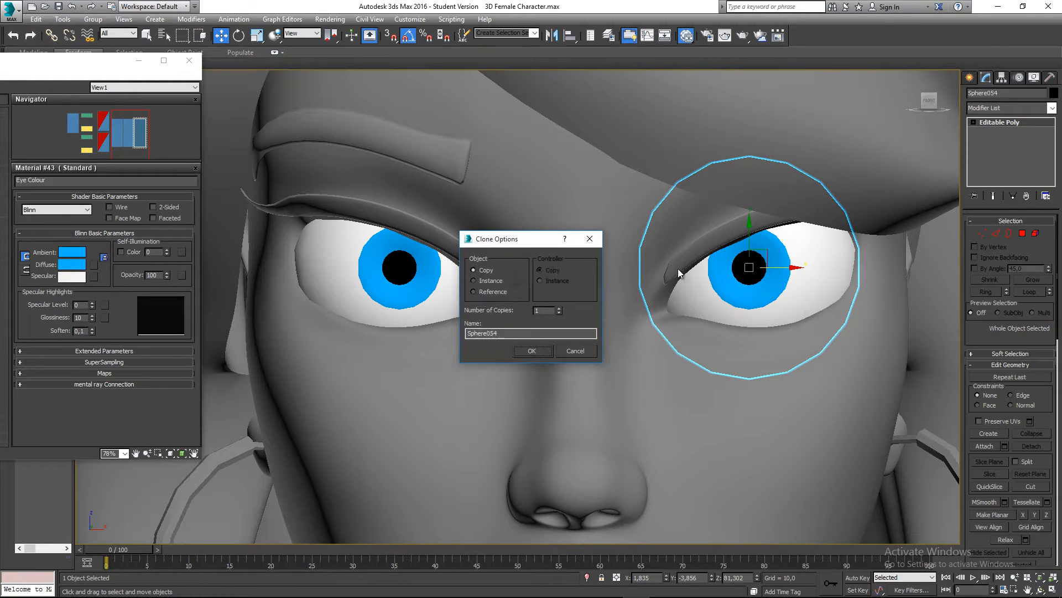
{"action": "left_click", "coordinate": [531, 351]}
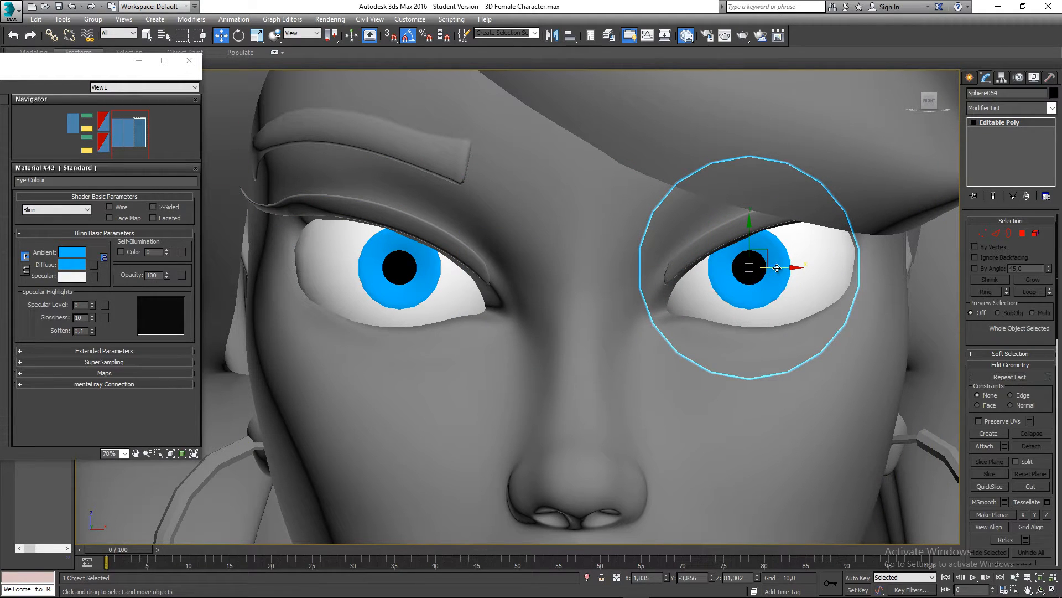
Step: Check both eyes on the face, select the character's body mesh and save the scene
{"action": "scroll", "coordinate": [776, 268], "scroll_direction": "down", "scroll_amount": 4}
{"action": "left_click", "coordinate": [866, 289]}
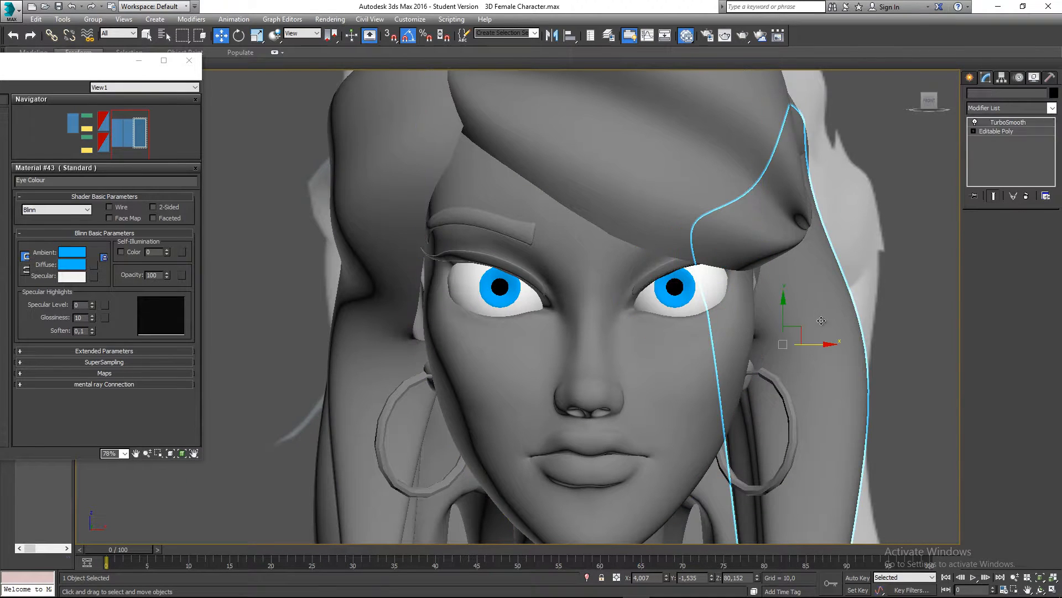
{"action": "scroll", "coordinate": [659, 303], "scroll_direction": "down", "scroll_amount": 3}
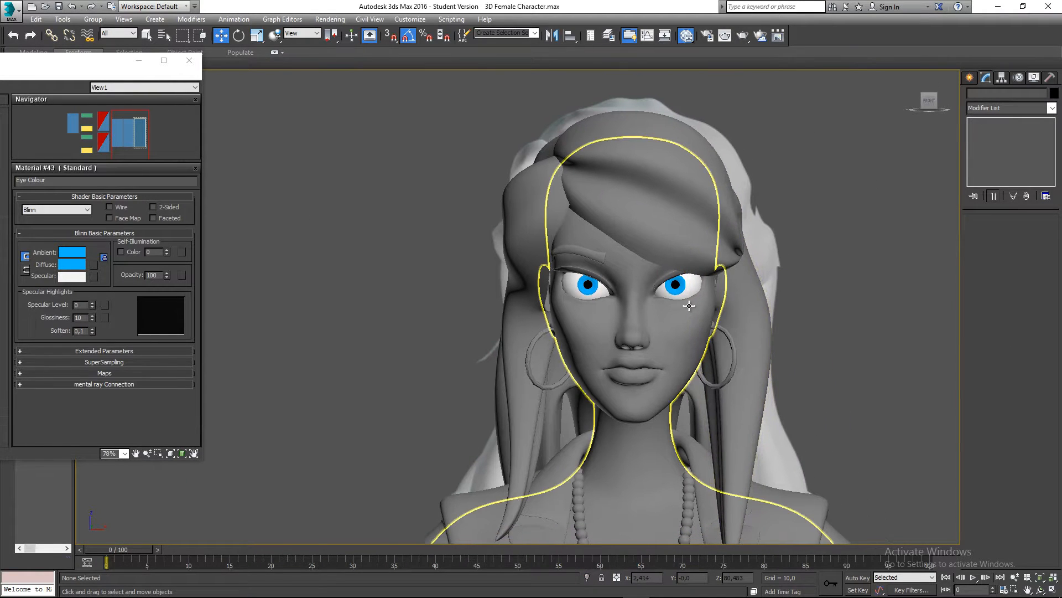
{"action": "scroll", "coordinate": [659, 302], "scroll_direction": "up", "scroll_amount": 2}
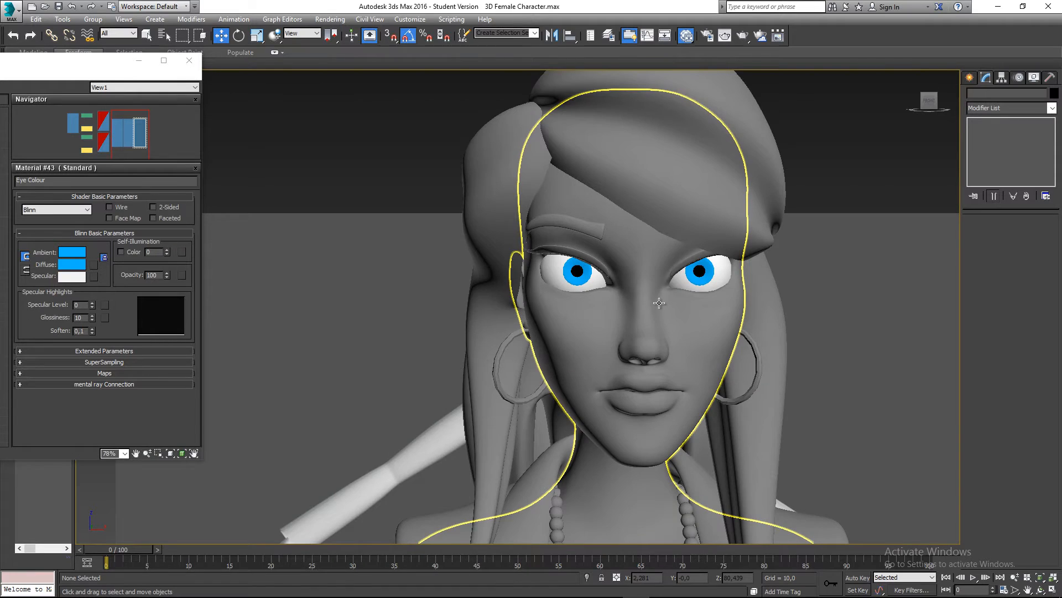
{"action": "mouse_move", "coordinate": [659, 302]}
{"action": "middle_mouse_down", "text": "alt"}
{"action": "mouse_move", "coordinate": [664, 319]}
{"action": "mouse_move", "coordinate": [649, 335]}
{"action": "mouse_move", "coordinate": [660, 304]}
{"action": "middle_mouse_up", "text": "alt"}
{"action": "left_click", "coordinate": [648, 335]}
{"action": "key", "text": "q"}
{"action": "key", "text": "ctrl+s"}
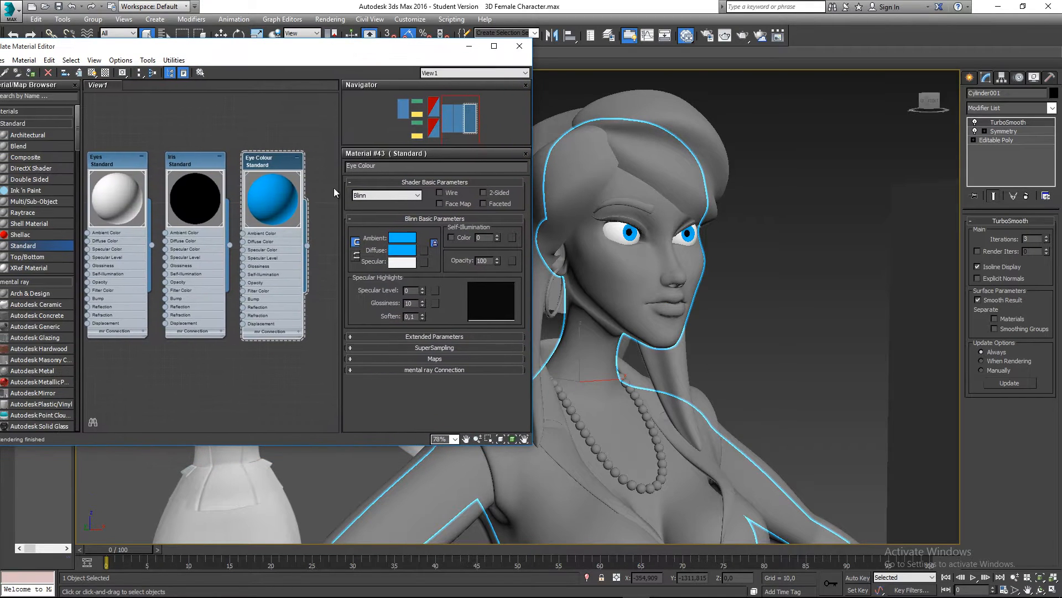
Step: Add a new Standard material below the eye materials and name it Skin
{"action": "middle_click_drag", "start_coordinate": [247, 220], "coordinate": [269, 165]}
{"action": "middle_click_drag", "start_coordinate": [199, 250], "coordinate": [144, 205]}
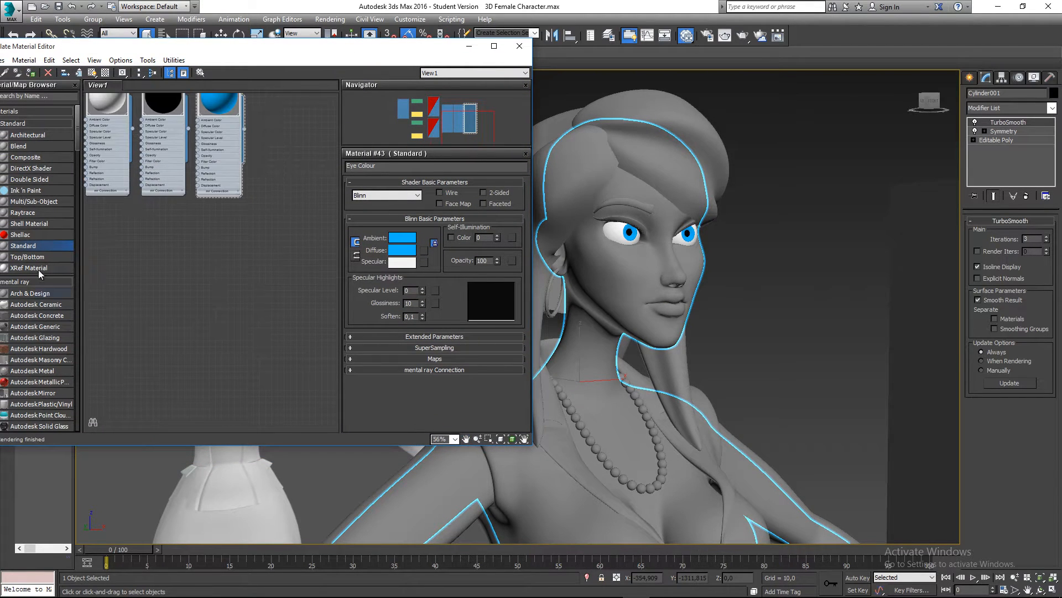
{"action": "left_click_drag", "start_coordinate": [28, 251], "coordinate": [101, 228]}
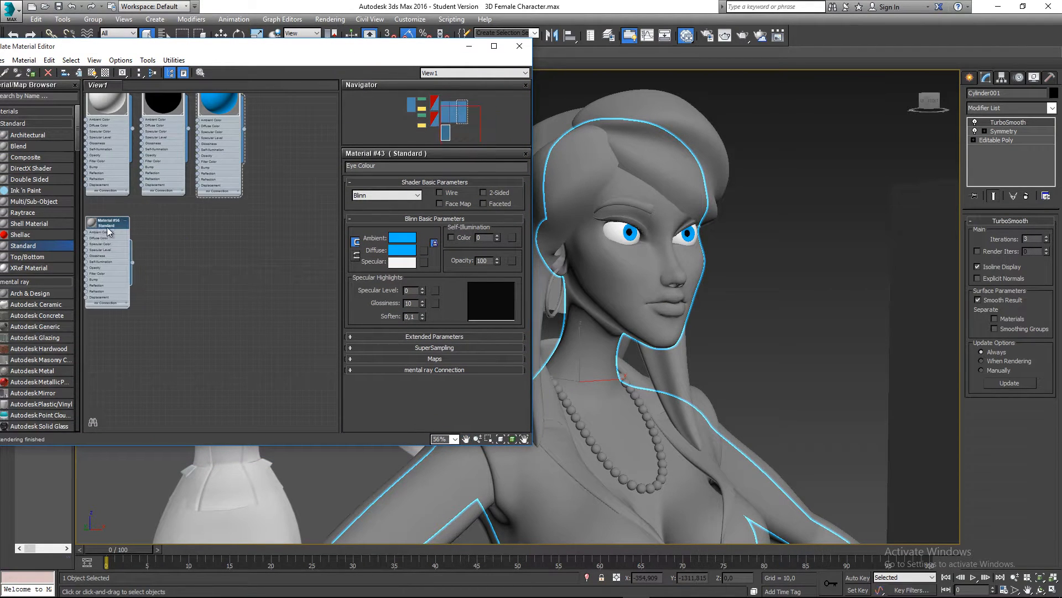
{"action": "middle_click_drag", "start_coordinate": [102, 228], "coordinate": [166, 225]}
{"action": "double_click", "coordinate": [166, 224]}
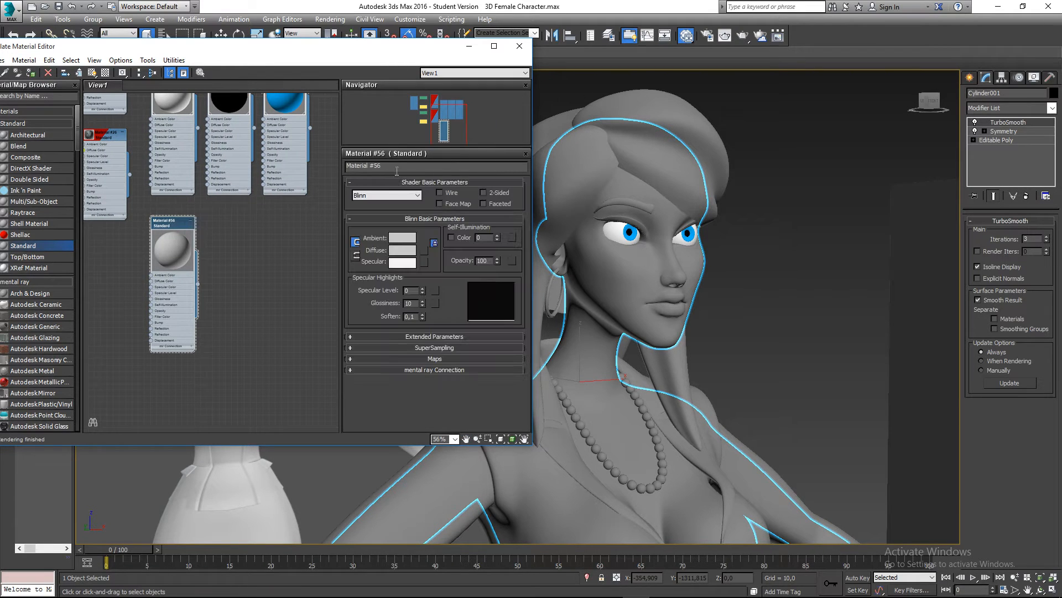
{"action": "type", "text": "Skin"}
{"action": "middle_click_drag", "start_coordinate": [168, 221], "coordinate": [177, 219]}
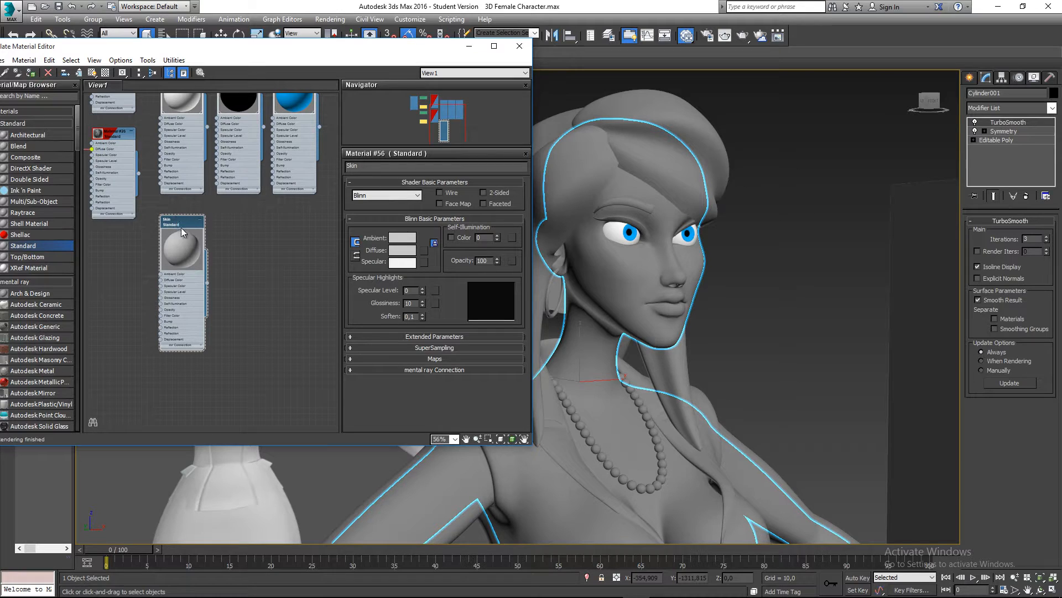
Step: Set the Skin material's diffuse colour to peach orange with hue 12, saturation 180 and value 255
{"action": "left_click", "coordinate": [398, 250]}
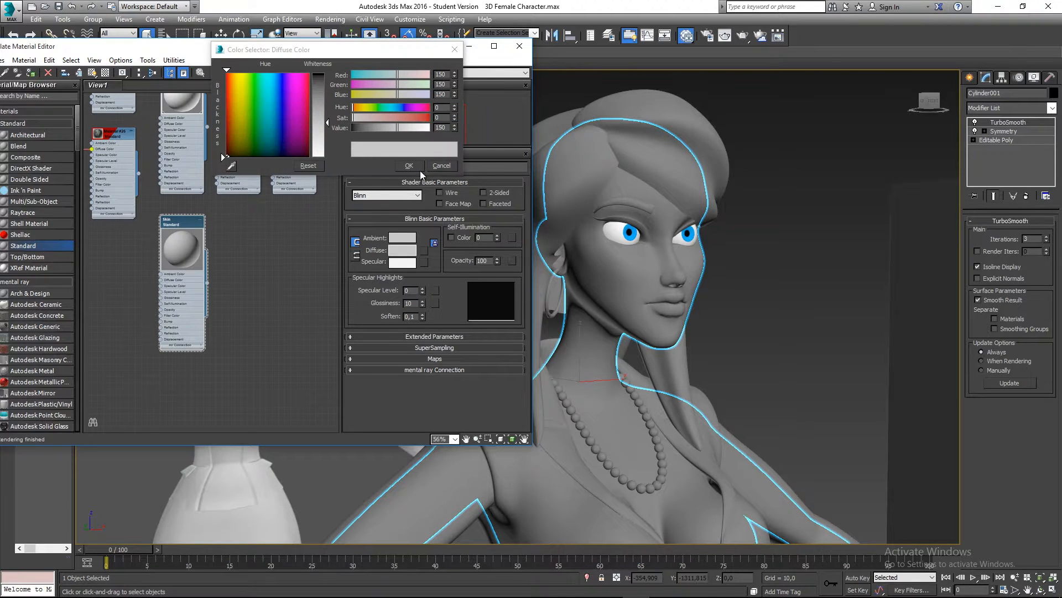
{"action": "left_click_drag", "start_coordinate": [295, 125], "coordinate": [233, 72]}
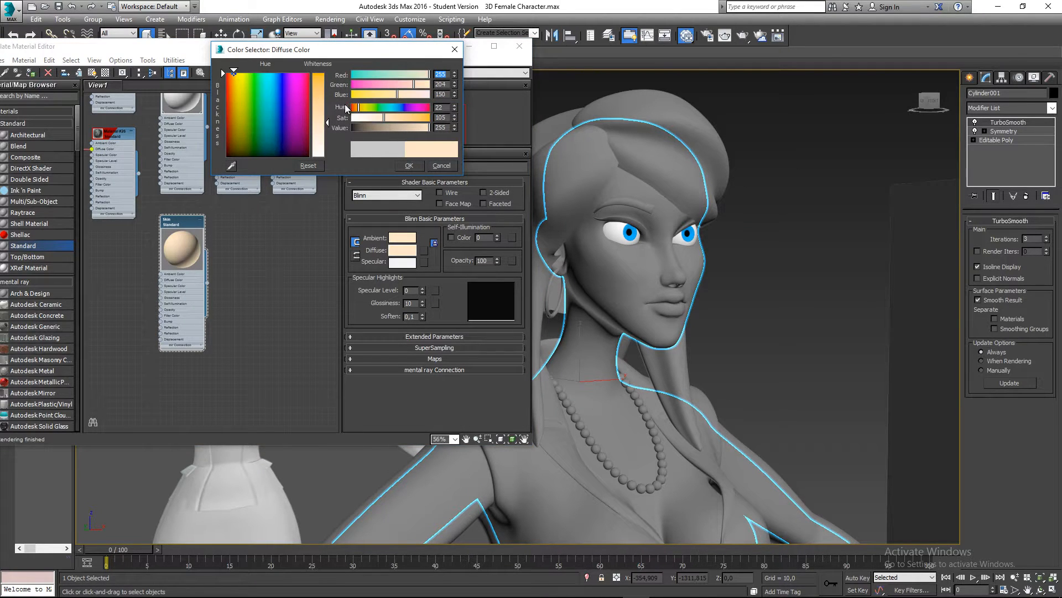
{"action": "left_click_drag", "start_coordinate": [327, 123], "coordinate": [325, 98]}
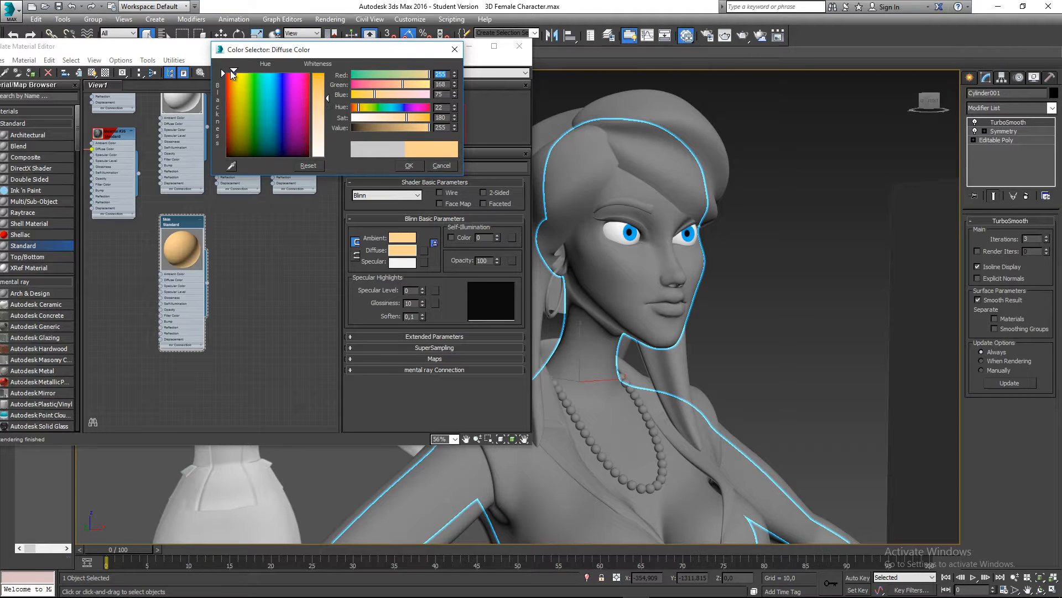
{"action": "left_click_drag", "start_coordinate": [233, 73], "coordinate": [231, 73]}
{"action": "left_click", "coordinate": [408, 166]}
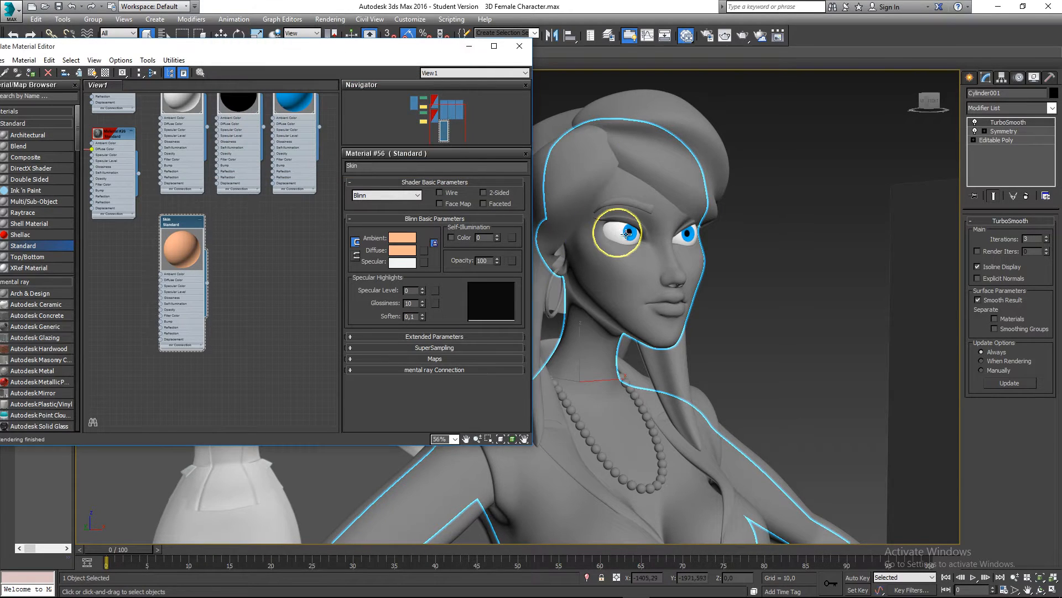
Step: Assign the Skin material to the selected body mesh and deselect the body
{"action": "middle_click_drag", "start_coordinate": [617, 232], "coordinate": [649, 233]}
{"action": "left_click", "coordinate": [35, 73]}
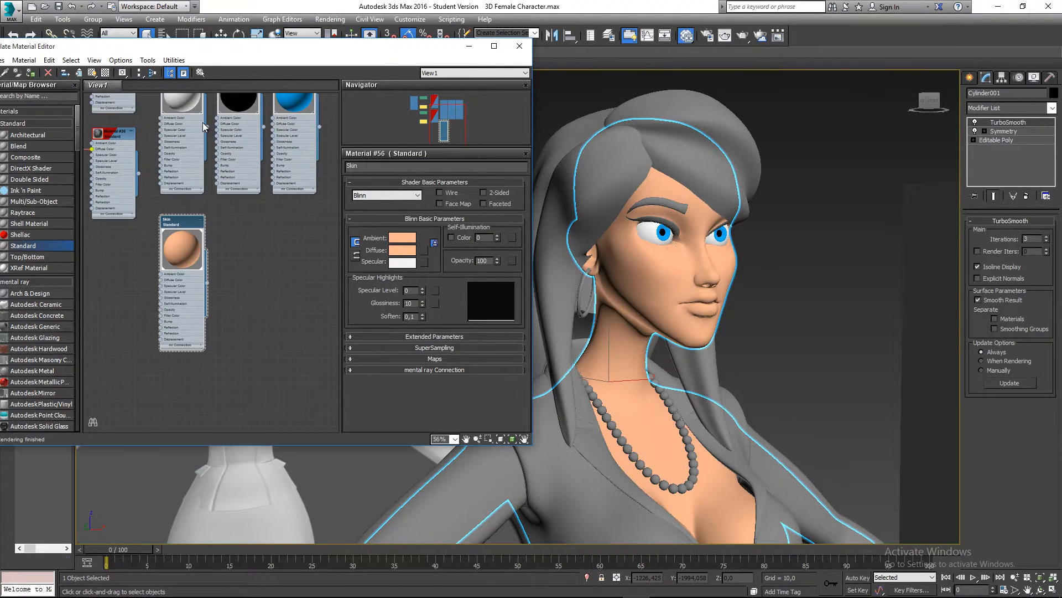
{"action": "left_click", "coordinate": [773, 301]}
{"action": "middle_click_drag", "start_coordinate": [725, 306], "coordinate": [790, 292]}
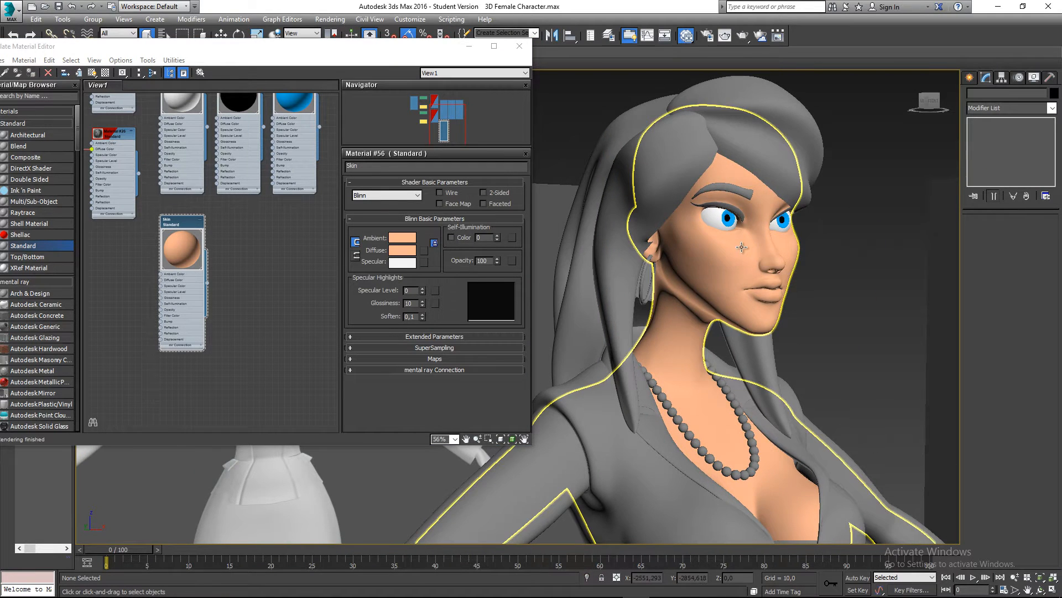
Step: Soften the Skin material's diffuse colour to red 255, green 145, blue 102 while viewing the face up close
{"action": "scroll", "coordinate": [742, 248], "scroll_direction": "up", "scroll_amount": 3}
{"action": "scroll", "coordinate": [738, 247], "scroll_direction": "down", "scroll_amount": 3}
{"action": "middle_click_drag", "start_coordinate": [734, 246], "coordinate": [745, 277]}
{"action": "left_click", "coordinate": [765, 270]}
{"action": "scroll", "coordinate": [758, 270], "scroll_direction": "up", "scroll_amount": 6}
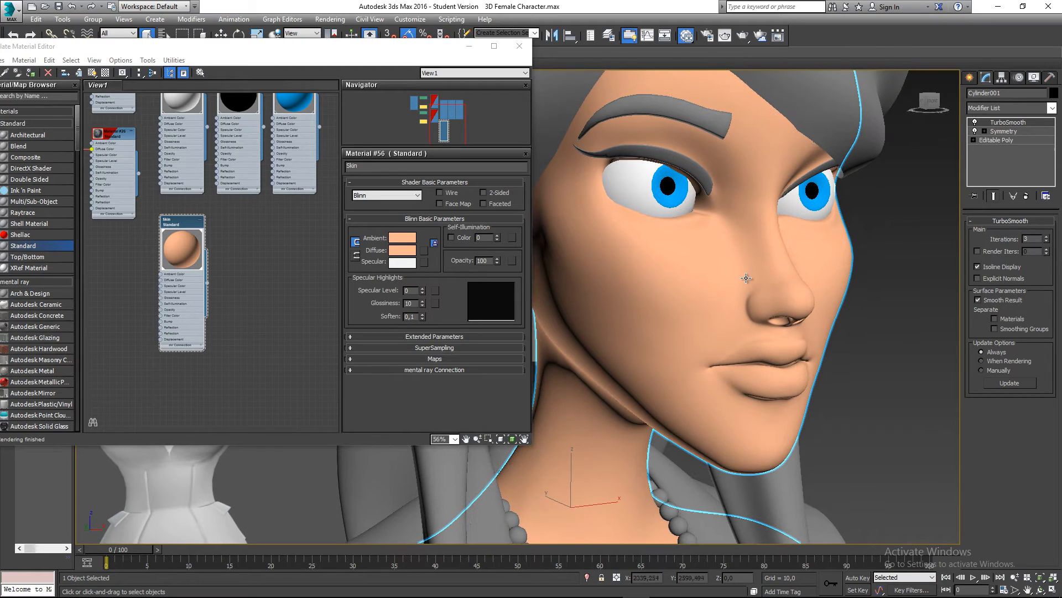
{"action": "left_click", "coordinate": [396, 250]}
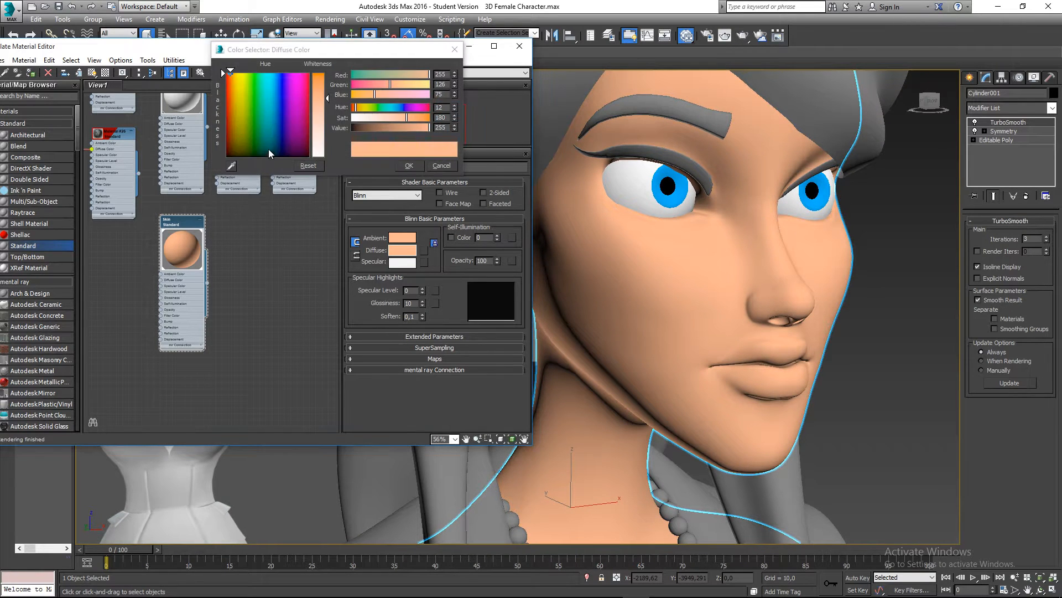
{"action": "left_click_drag", "start_coordinate": [327, 99], "coordinate": [329, 111]}
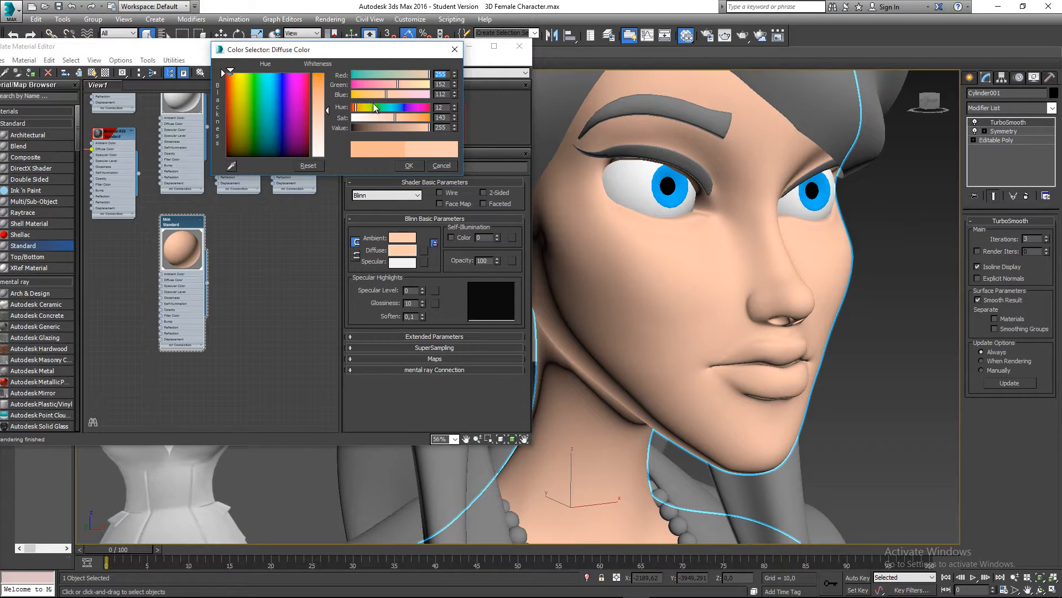
{"action": "left_click_drag", "start_coordinate": [396, 115], "coordinate": [402, 117]}
{"action": "left_click_drag", "start_coordinate": [327, 106], "coordinate": [328, 109]}
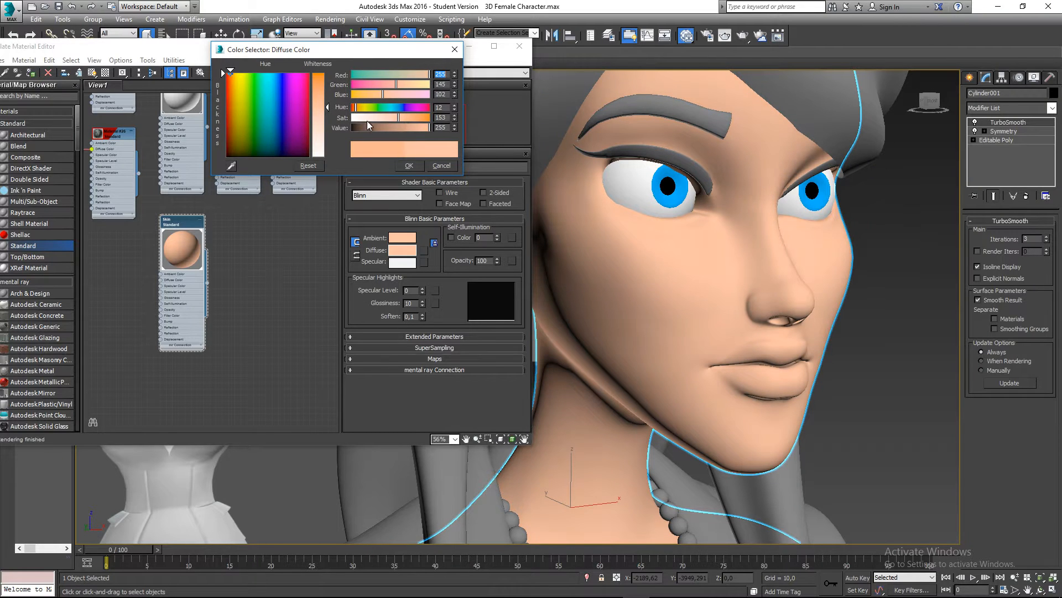
{"action": "left_click", "coordinate": [414, 167]}
Step: Examine the skin colour on the face and full figure from several angles, with the material editor moved further aside
{"action": "scroll", "coordinate": [732, 256], "scroll_direction": "down", "scroll_amount": 5}
{"action": "left_click", "coordinate": [832, 314]}
{"action": "middle_click_drag", "start_coordinate": [832, 314], "coordinate": [873, 299], "text": "alt"}
{"action": "scroll", "coordinate": [658, 157], "scroll_direction": "up", "scroll_amount": 5}
{"action": "left_click", "coordinate": [658, 166]}
{"action": "middle_click_drag", "start_coordinate": [659, 191], "coordinate": [732, 228], "text": "alt"}
{"action": "scroll", "coordinate": [841, 300], "scroll_direction": "down", "scroll_amount": 3}
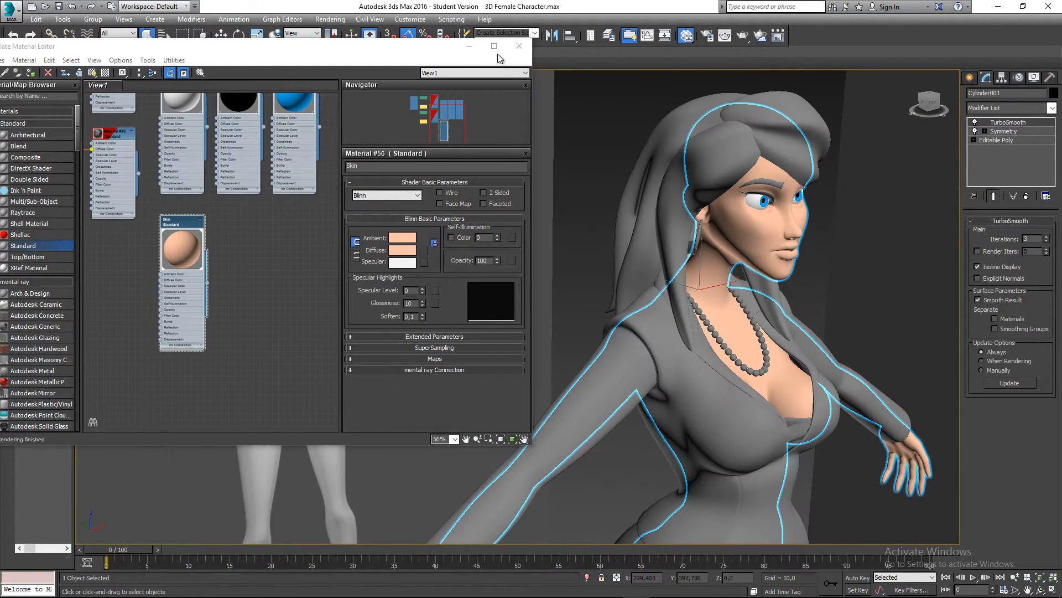
{"action": "left_click_drag", "start_coordinate": [450, 48], "coordinate": [388, 49]}
{"action": "left_click", "coordinate": [603, 186]}
{"action": "scroll", "coordinate": [662, 239], "scroll_direction": "down", "scroll_amount": 5}
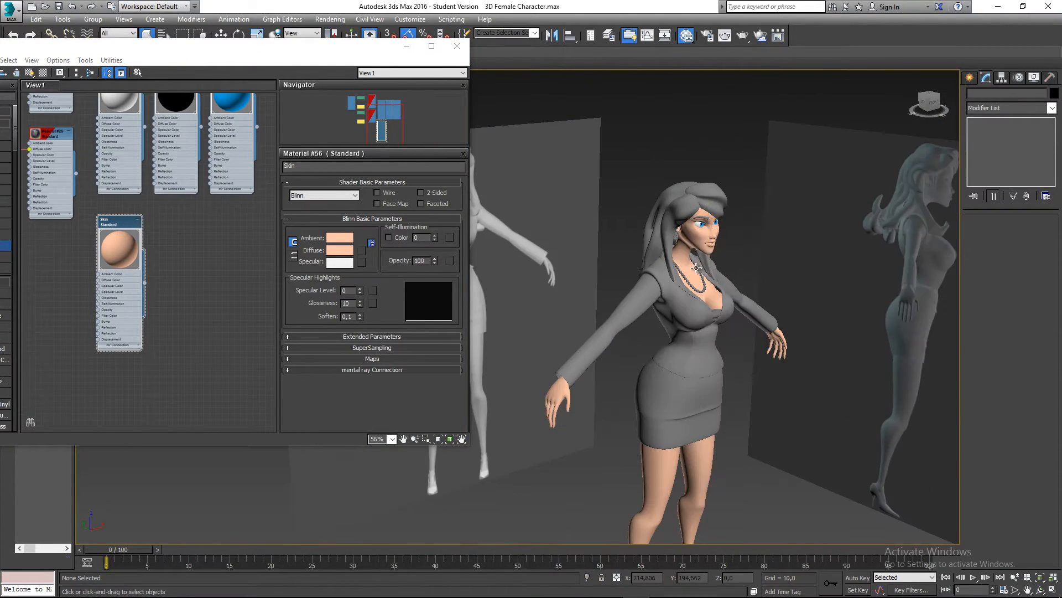
{"action": "middle_click_drag", "start_coordinate": [697, 268], "coordinate": [778, 268], "text": "alt"}
{"action": "scroll", "coordinate": [711, 198], "scroll_direction": "up", "scroll_amount": 5}
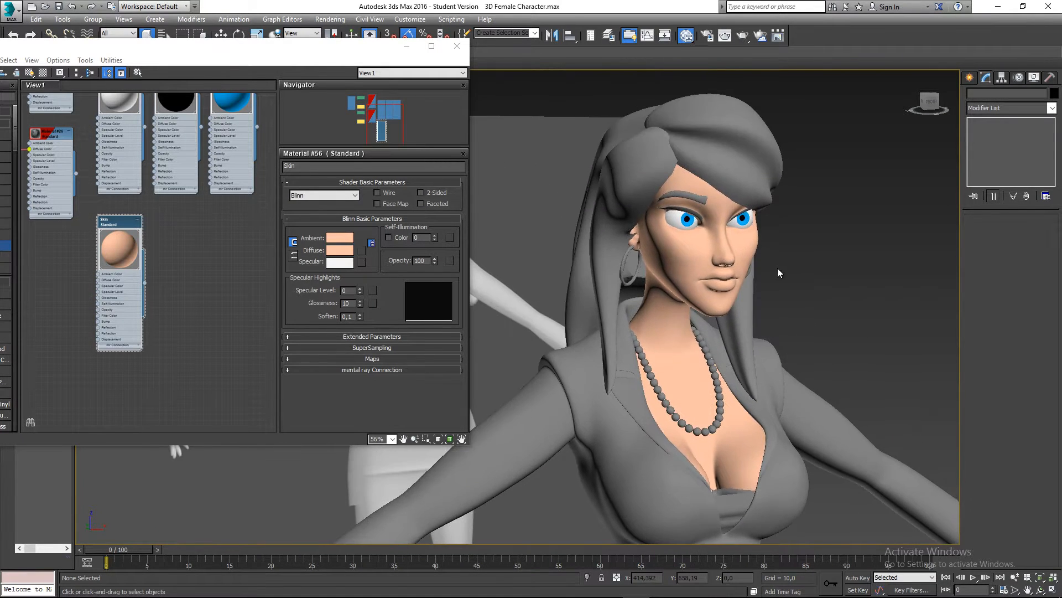
Step: Select the character's jacket and skirt together and make room in the material node view
{"action": "middle_click_drag", "start_coordinate": [791, 355], "coordinate": [815, 202]}
{"action": "left_click", "coordinate": [695, 332]}
{"action": "middle_click_drag", "start_coordinate": [721, 471], "coordinate": [709, 352]}
{"action": "left_click", "coordinate": [663, 445], "text": "ctrl"}
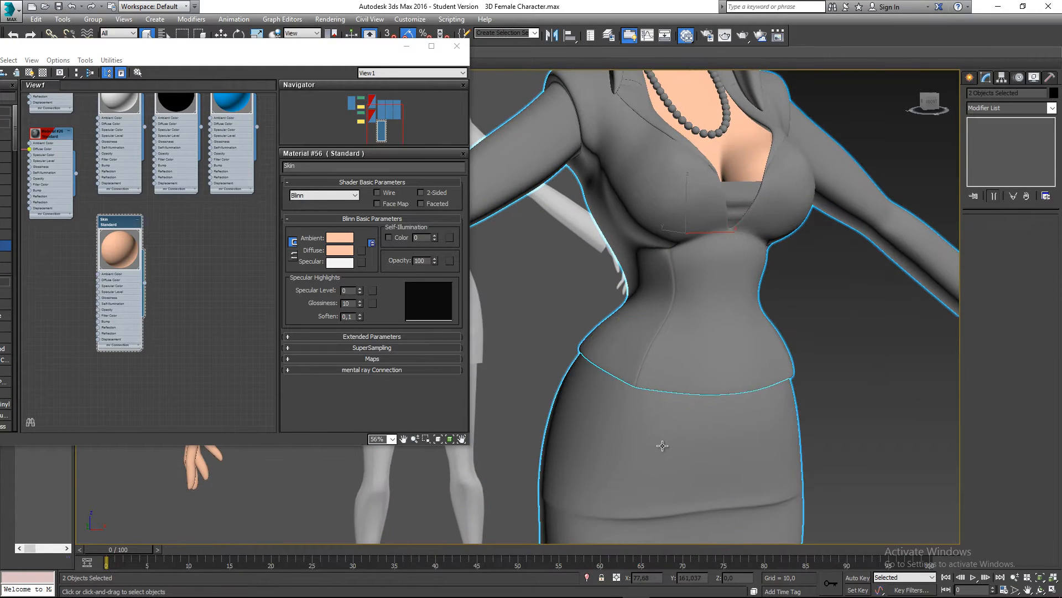
{"action": "middle_click_drag", "start_coordinate": [678, 426], "coordinate": [711, 372]}
{"action": "scroll", "coordinate": [688, 376], "scroll_direction": "down", "scroll_amount": 5}
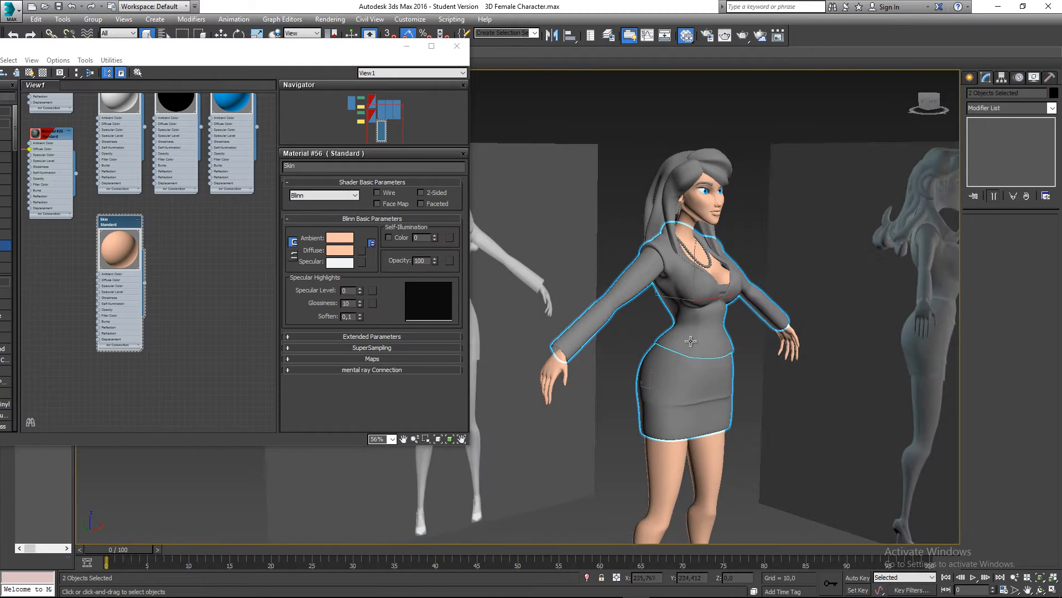
{"action": "middle_click_drag", "start_coordinate": [217, 270], "coordinate": [154, 264]}
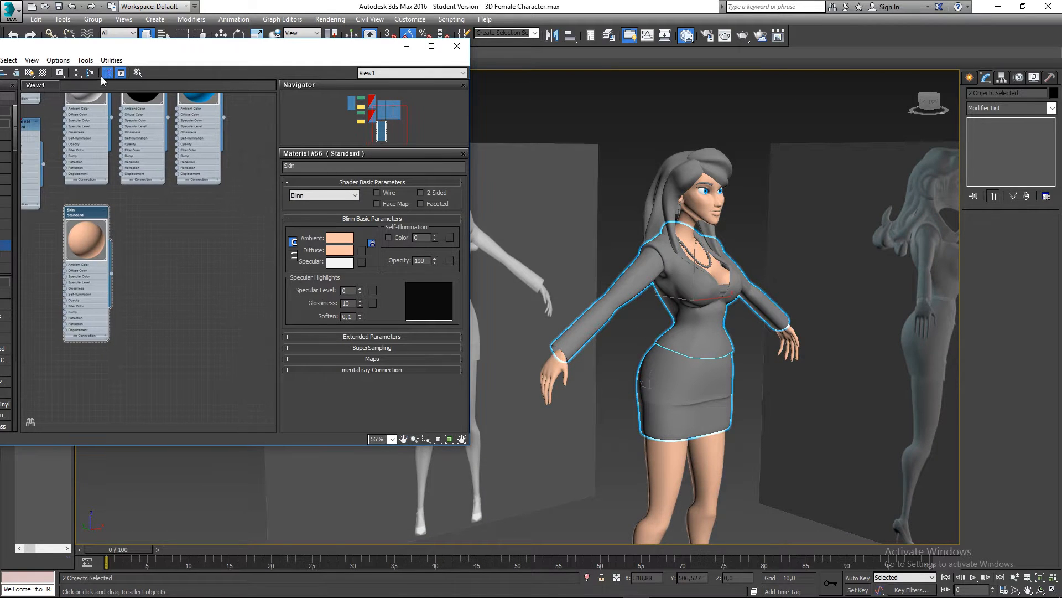
Step: Add a new Standard material to the material node view and name it Jacket
{"action": "left_click_drag", "start_coordinate": [100, 46], "coordinate": [216, 55]}
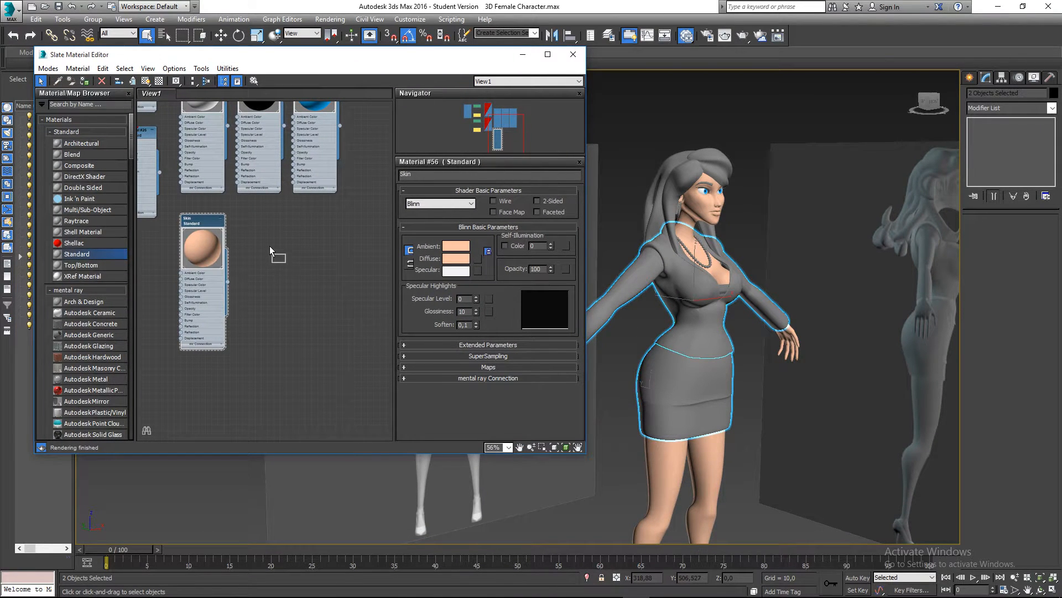
{"action": "left_click_drag", "start_coordinate": [270, 246], "coordinate": [271, 236]}
{"action": "double_click", "coordinate": [253, 246]}
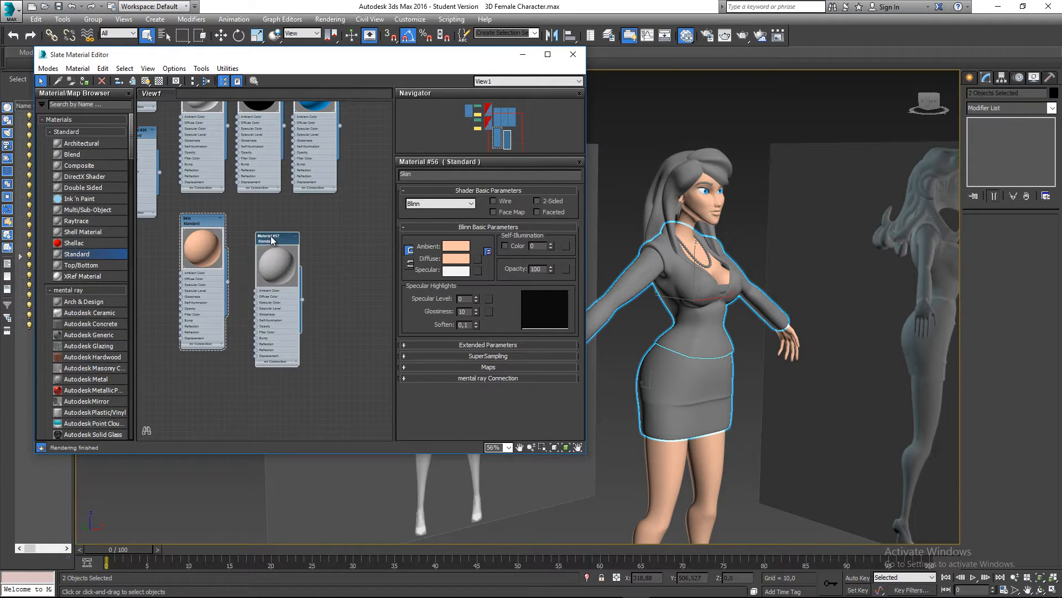
{"action": "double_click", "coordinate": [271, 239]}
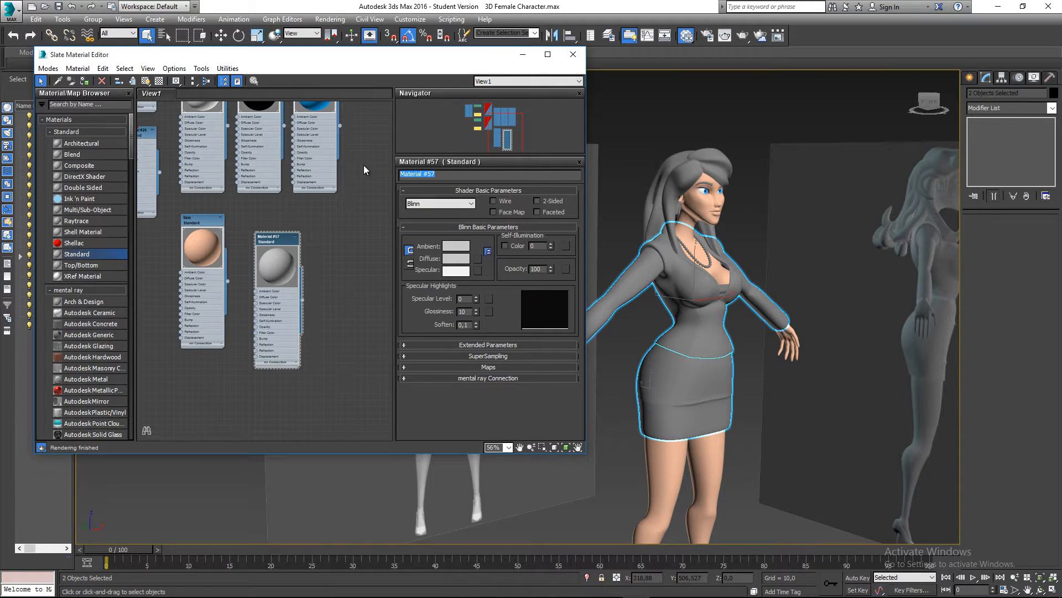
{"action": "type", "text": "Jacket"}
{"action": "key", "text": "Return"}
Step: Set the Jacket material's diffuse colour to pure white (255, 255, 255) and assign it to the selected jacket and skirt
{"action": "left_click", "coordinate": [456, 258]}
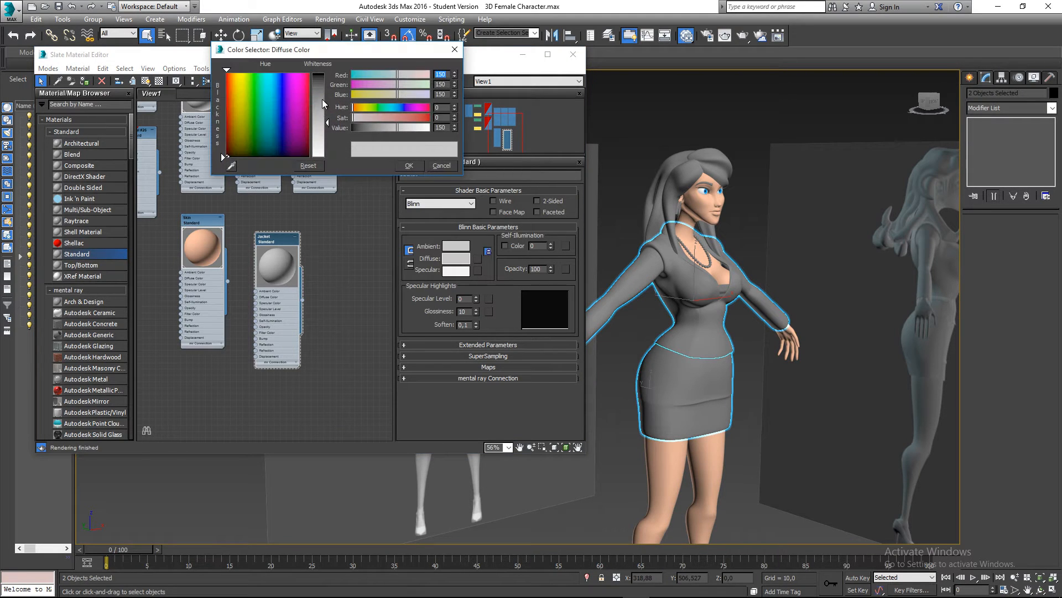
{"action": "left_click_drag", "start_coordinate": [327, 121], "coordinate": [326, 159]}
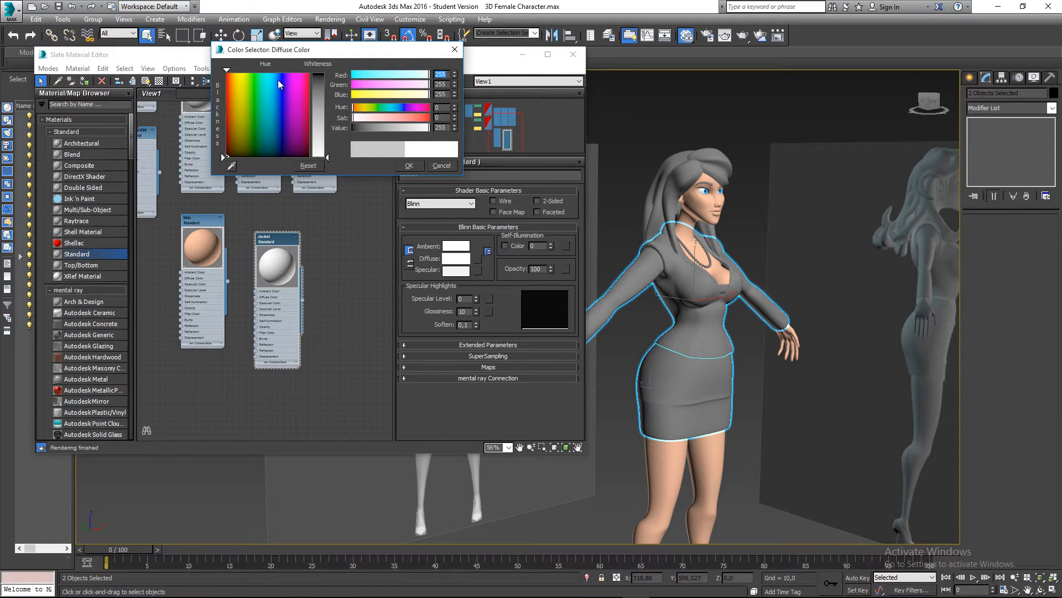
{"action": "left_click", "coordinate": [409, 166]}
{"action": "left_click", "coordinate": [85, 81]}
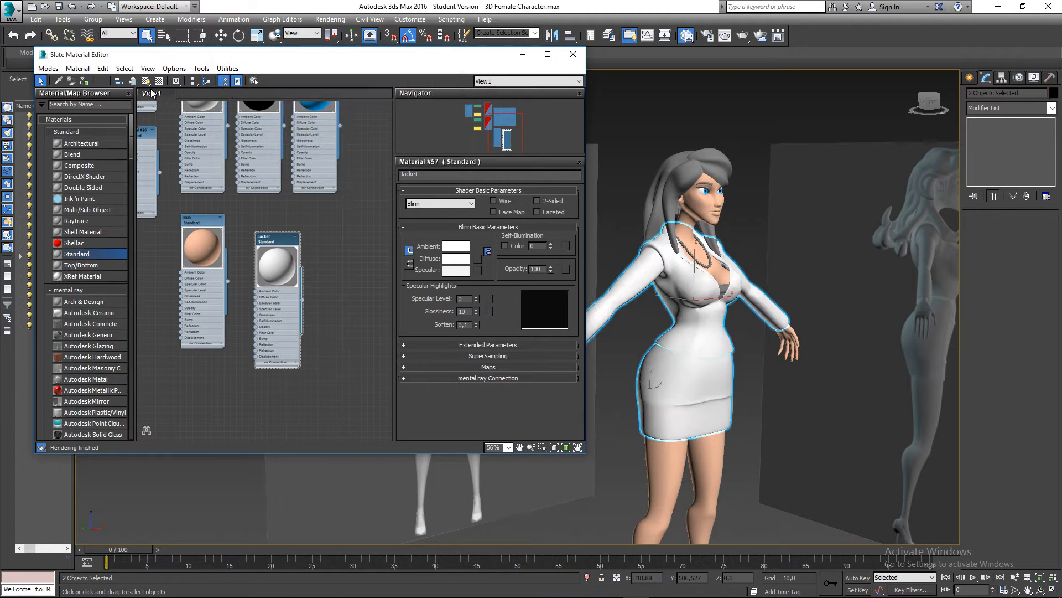
Step: Select the undershirt in the jacket's neckline
{"action": "left_click", "coordinate": [783, 257]}
{"action": "middle_click_drag", "start_coordinate": [783, 256], "coordinate": [867, 239], "text": "alt"}
{"action": "middle_click_drag", "start_coordinate": [868, 240], "coordinate": [774, 270], "text": "alt"}
{"action": "scroll", "coordinate": [774, 270], "scroll_direction": "up", "scroll_amount": 3}
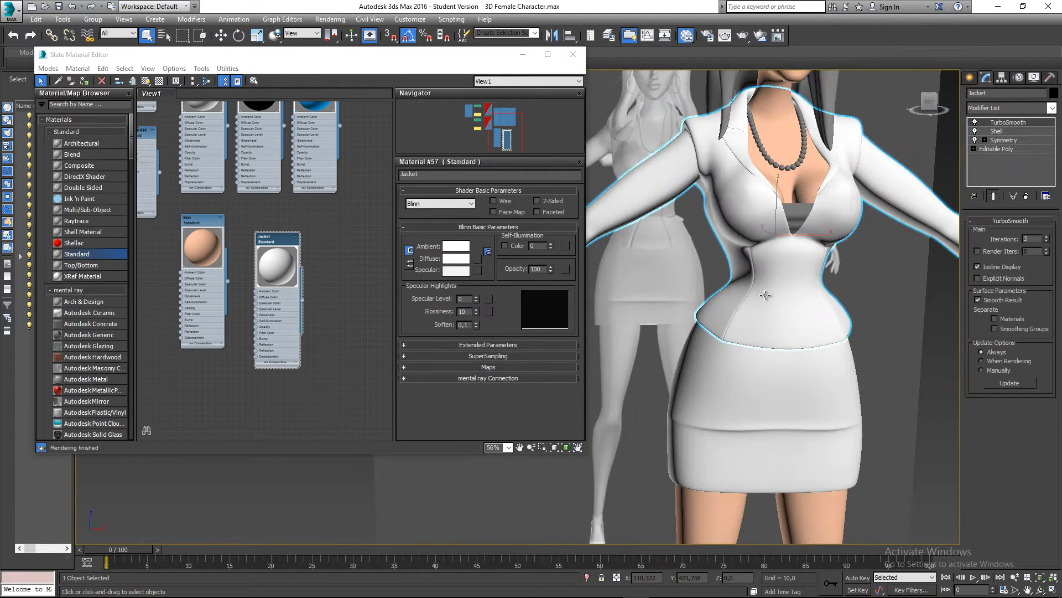
{"action": "middle_click_drag", "start_coordinate": [762, 354], "coordinate": [869, 321], "text": "alt"}
{"action": "left_click", "coordinate": [726, 303]}
{"action": "scroll", "coordinate": [726, 304], "scroll_direction": "up", "scroll_amount": 7}
{"action": "scroll", "coordinate": [750, 309], "scroll_direction": "down", "scroll_amount": 6}
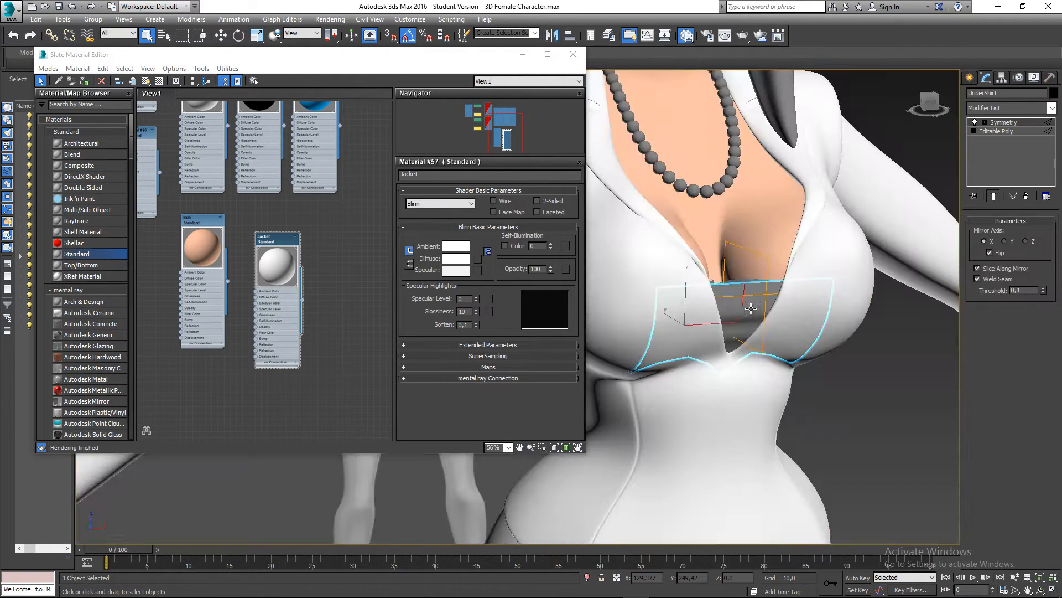
Step: Create another Standard material with a pure black diffuse colour and assign it to the undershirt
{"action": "middle_click_drag", "start_coordinate": [327, 249], "coordinate": [302, 242]}
{"action": "left_click_drag", "start_coordinate": [83, 257], "coordinate": [301, 227]}
{"action": "double_click", "coordinate": [301, 227]}
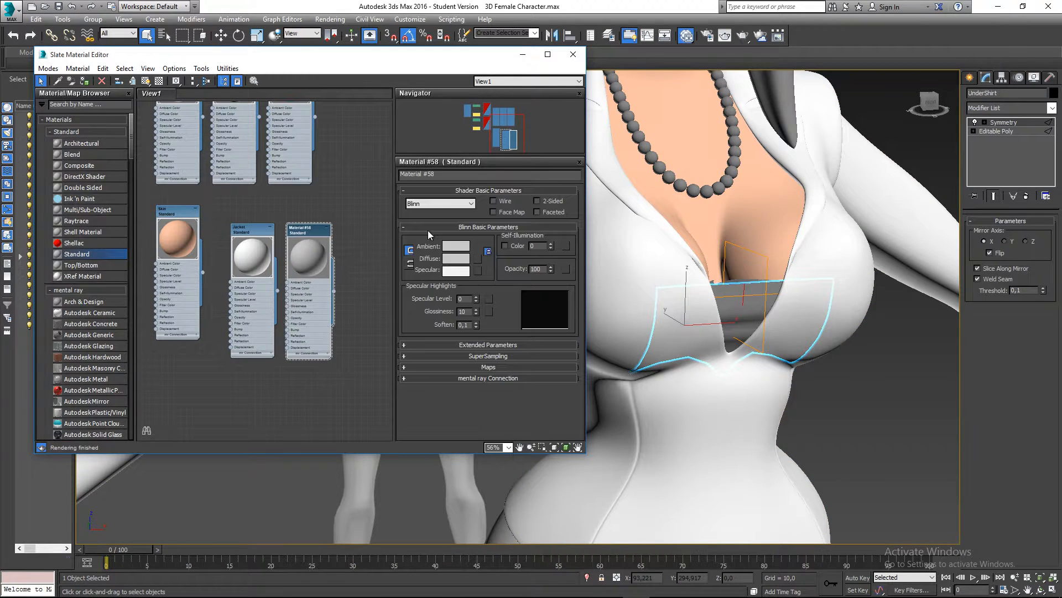
{"action": "left_click", "coordinate": [460, 261]}
{"action": "left_click_drag", "start_coordinate": [319, 113], "coordinate": [326, 62]}
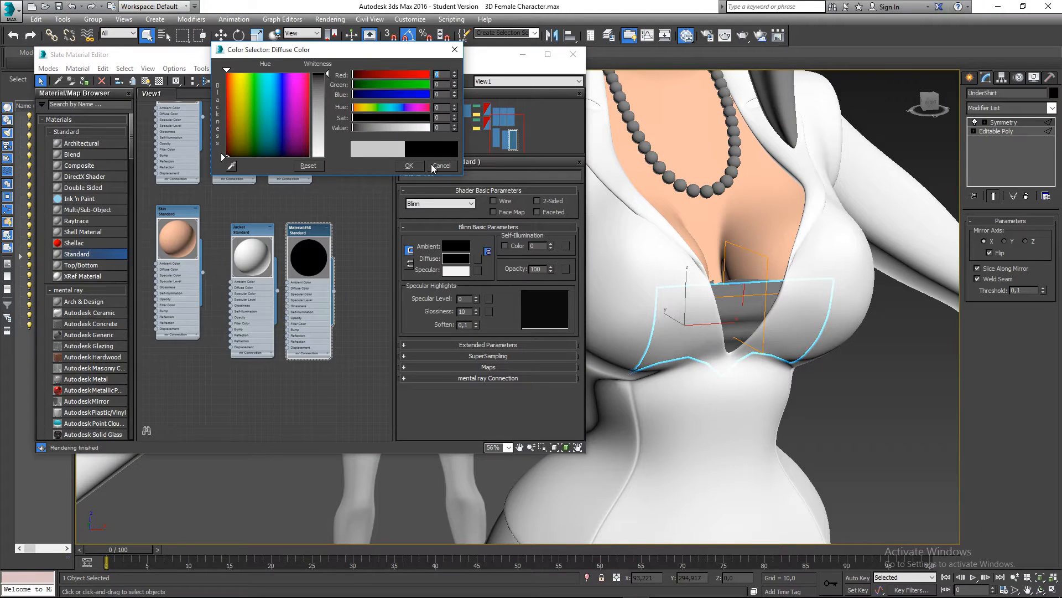
{"action": "left_click", "coordinate": [416, 165]}
{"action": "left_click", "coordinate": [85, 81]}
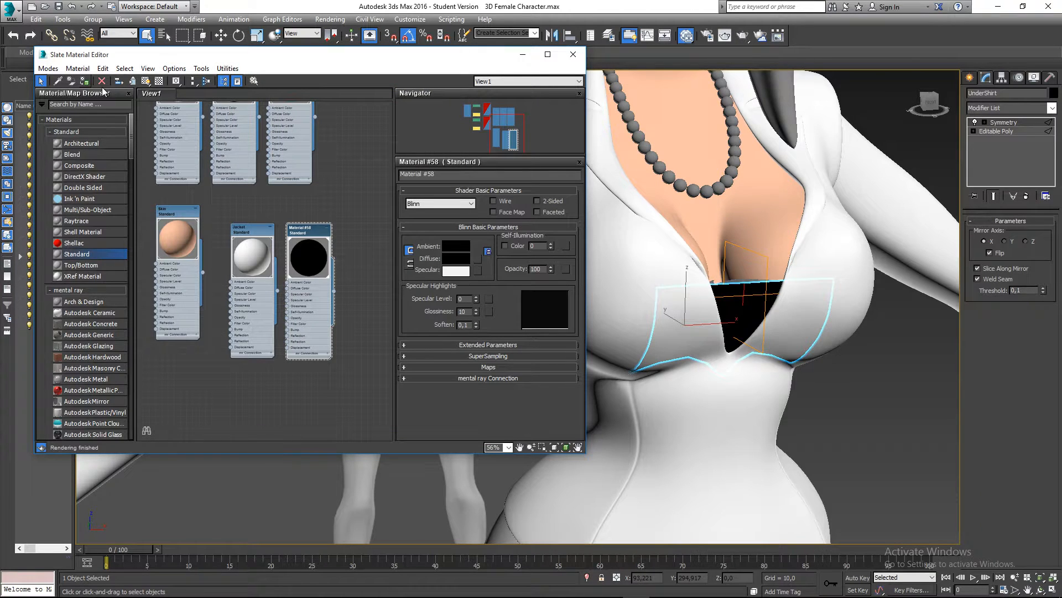
Step: Select the bra above the undershirt, assign the black material to it, and close the material editor
{"action": "left_click", "coordinate": [826, 397]}
{"action": "middle_click_drag", "start_coordinate": [772, 339], "coordinate": [707, 331], "text": "alt"}
{"action": "left_click", "coordinate": [706, 297]}
{"action": "scroll", "coordinate": [707, 298], "scroll_direction": "up", "scroll_amount": 5}
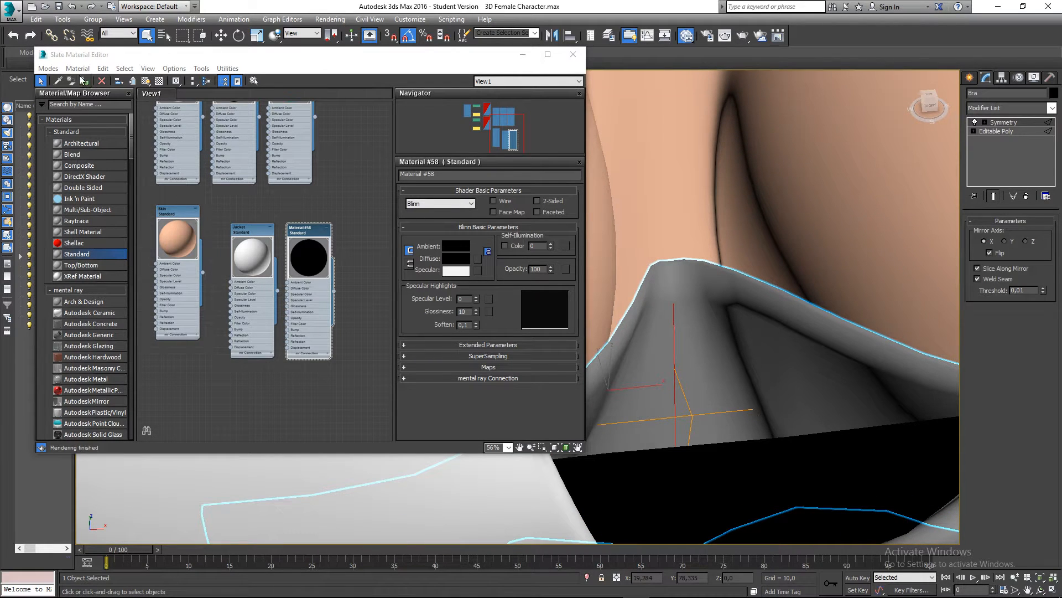
{"action": "left_click", "coordinate": [83, 80]}
{"action": "left_click", "coordinate": [577, 61]}
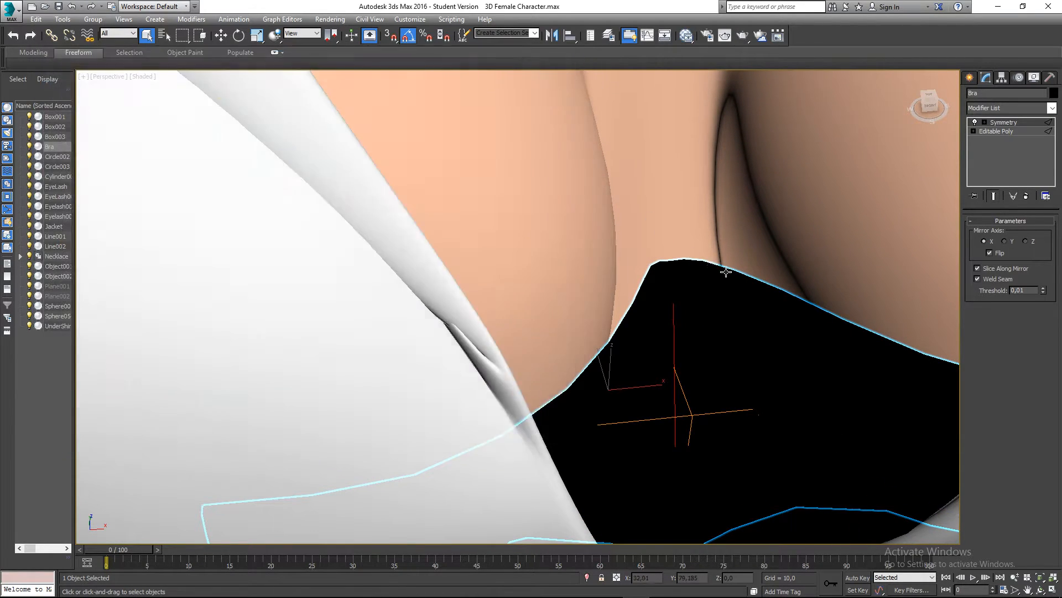
Step: Examine the white suit and black undergarments on the full figure and up close, ending with nothing selected
{"action": "scroll", "coordinate": [728, 269], "scroll_direction": "down", "scroll_amount": 5}
{"action": "mouse_move", "coordinate": [729, 271]}
{"action": "middle_mouse_down", "text": "alt"}
{"action": "mouse_move", "coordinate": [781, 330]}
{"action": "mouse_move", "coordinate": [728, 294]}
{"action": "mouse_move", "coordinate": [755, 298]}
{"action": "mouse_move", "coordinate": [719, 285]}
{"action": "middle_mouse_up", "text": "alt"}
{"action": "left_click", "coordinate": [781, 330]}
{"action": "scroll", "coordinate": [722, 295], "scroll_direction": "down", "scroll_amount": 5}
{"action": "scroll", "coordinate": [721, 285], "scroll_direction": "down", "scroll_amount": 3}
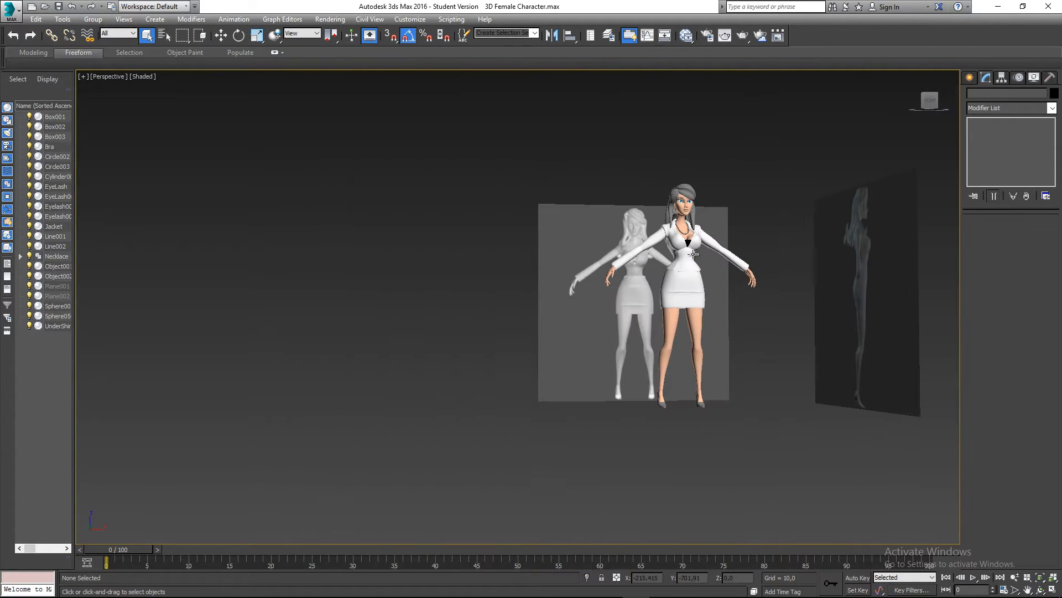
{"action": "scroll", "coordinate": [723, 264], "scroll_direction": "up", "scroll_amount": 6}
{"action": "left_click", "coordinate": [685, 260]}
{"action": "middle_click_drag", "start_coordinate": [726, 236], "coordinate": [721, 269]}
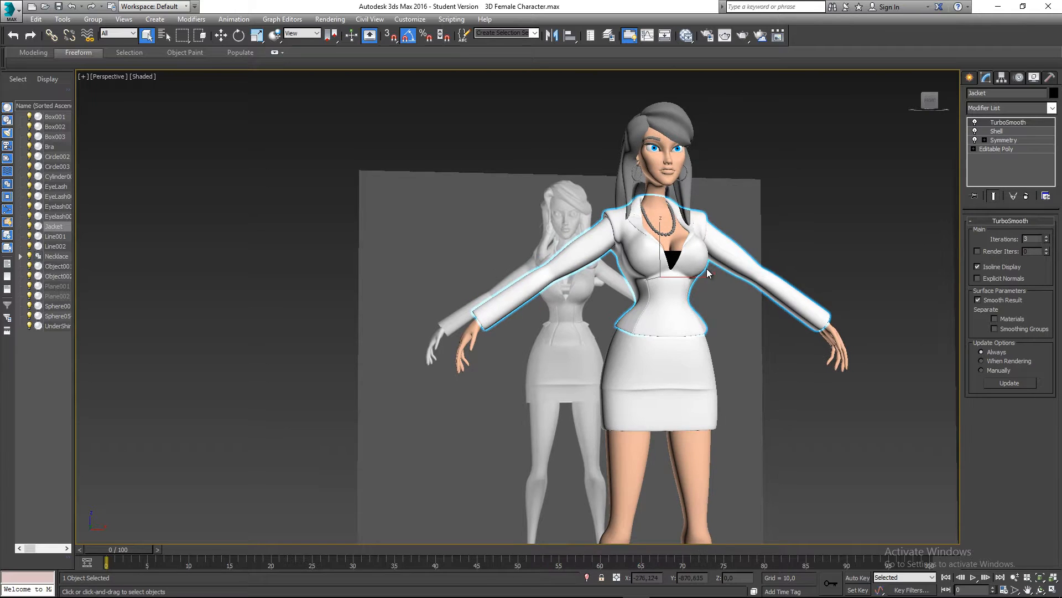
{"action": "scroll", "coordinate": [705, 280], "scroll_direction": "up", "scroll_amount": 5}
{"action": "left_click", "coordinate": [741, 350]}
{"action": "scroll", "coordinate": [730, 227], "scroll_direction": "down", "scroll_amount": 5}
{"action": "middle_click_drag", "start_coordinate": [729, 228], "coordinate": [683, 310]}
{"action": "mouse_move", "coordinate": [683, 310]}
{"action": "middle_mouse_down", "text": "alt"}
{"action": "mouse_move", "coordinate": [717, 324]}
{"action": "mouse_move", "coordinate": [684, 310]}
{"action": "middle_mouse_up", "text": "alt"}
{"action": "middle_click_drag", "start_coordinate": [686, 325], "coordinate": [666, 387]}
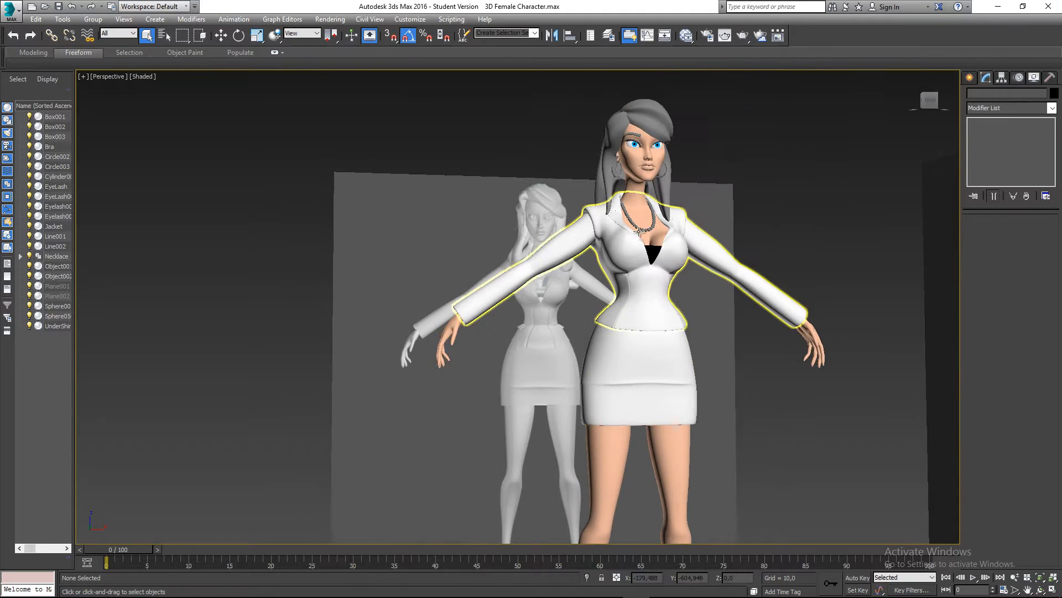
Step: Select all four hair pieces of the character together
{"action": "scroll", "coordinate": [658, 213], "scroll_direction": "up", "scroll_amount": 4}
{"action": "middle_click_drag", "start_coordinate": [658, 213], "coordinate": [764, 291]}
{"action": "scroll", "coordinate": [764, 287], "scroll_direction": "up", "scroll_amount": 3}
{"action": "left_click", "coordinate": [764, 287]}
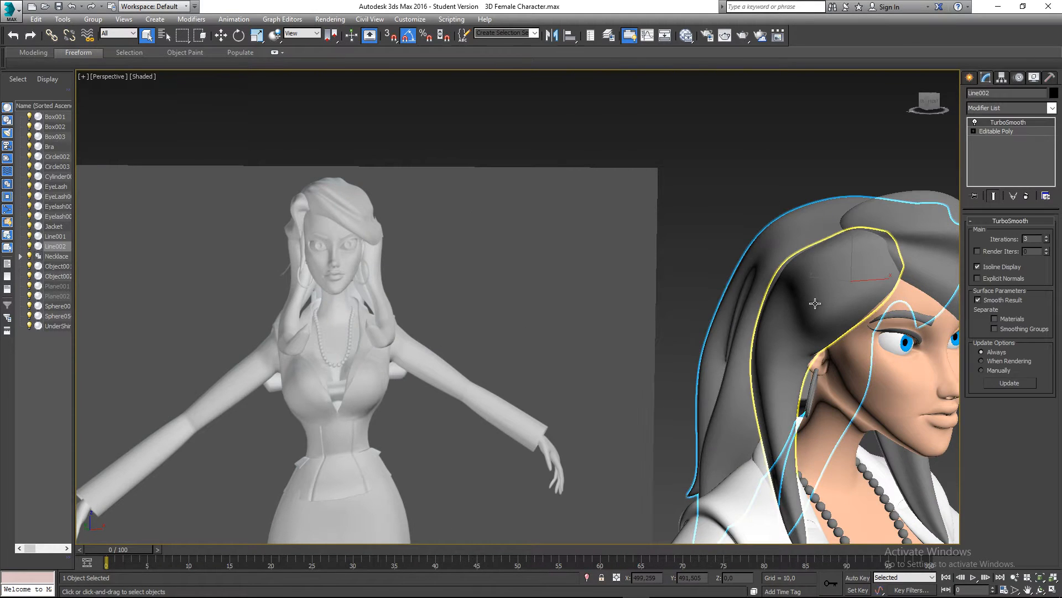
{"action": "left_click", "coordinate": [813, 305], "text": "ctrl"}
{"action": "middle_click_drag", "start_coordinate": [816, 321], "coordinate": [672, 326], "text": "alt"}
{"action": "left_click", "coordinate": [820, 281], "text": "ctrl"}
{"action": "left_click", "coordinate": [911, 363], "text": "ctrl"}
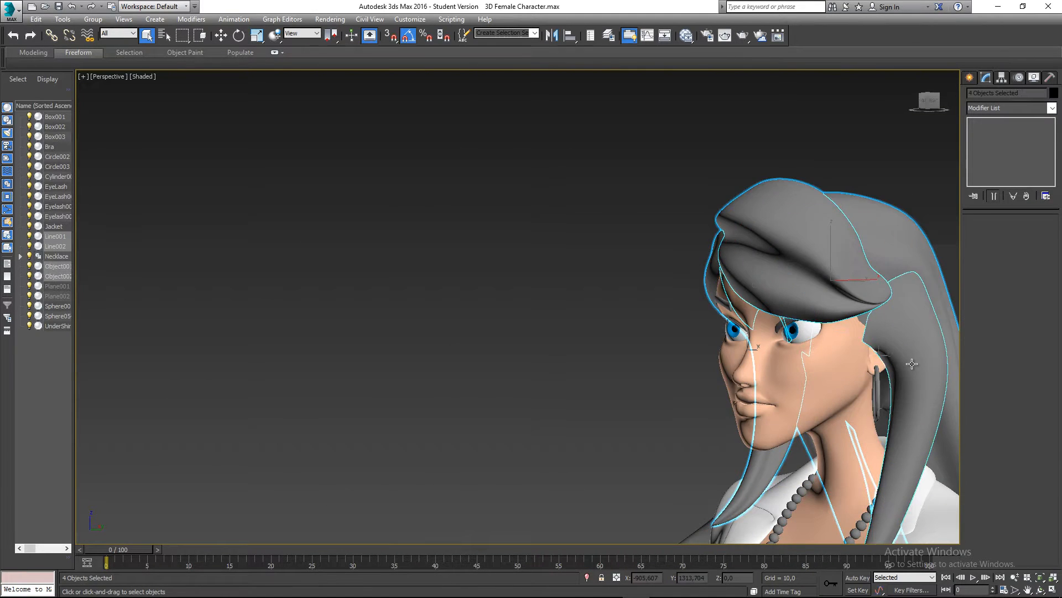
Step: Add both eyebrows to the hair selection, using wireframe display to reach the one hidden behind the hair
{"action": "scroll", "coordinate": [806, 330], "scroll_direction": "up", "scroll_amount": 8}
{"action": "middle_click_drag", "start_coordinate": [790, 327], "coordinate": [830, 326], "text": "alt"}
{"action": "scroll", "coordinate": [831, 325], "scroll_direction": "down", "scroll_amount": 6}
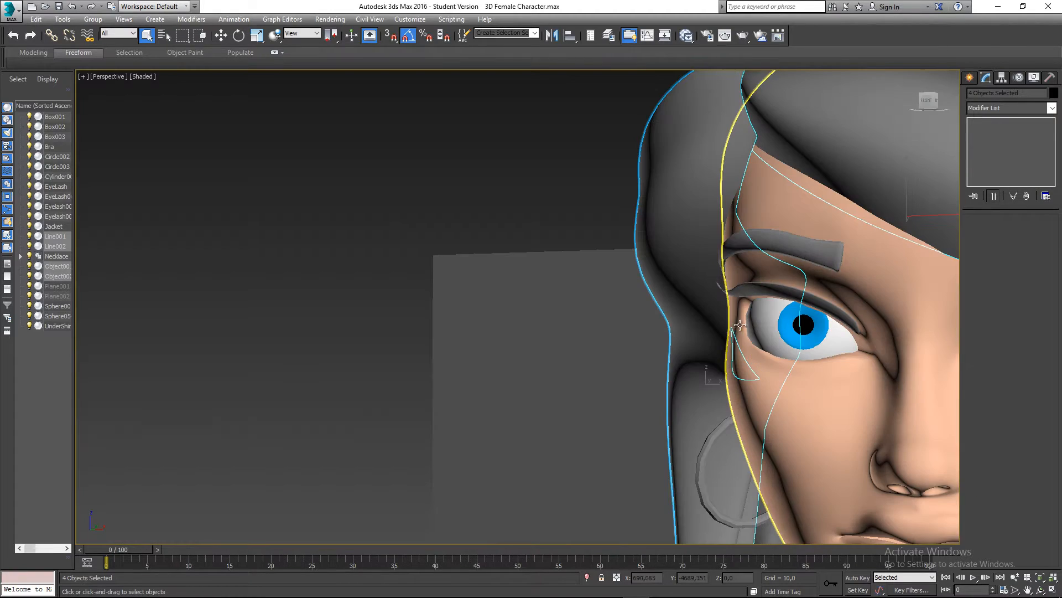
{"action": "left_click", "coordinate": [774, 240], "text": "ctrl"}
{"action": "middle_click_drag", "start_coordinate": [774, 240], "coordinate": [800, 290], "text": "alt"}
{"action": "key", "text": "F3"}
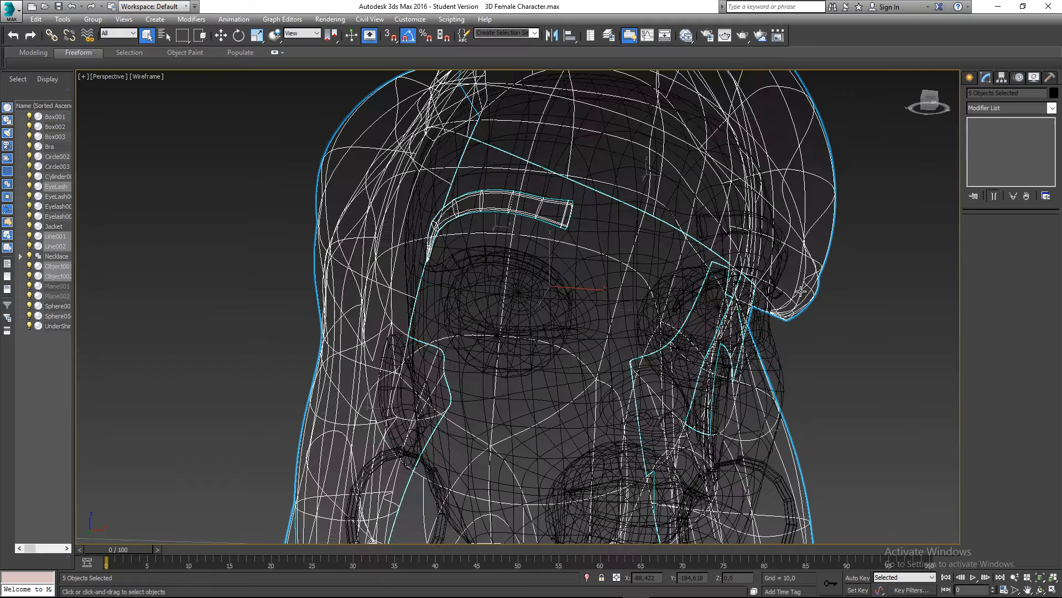
{"action": "left_click", "coordinate": [771, 226], "text": "ctrl"}
{"action": "middle_click_drag", "start_coordinate": [772, 225], "coordinate": [772, 278], "text": "alt"}
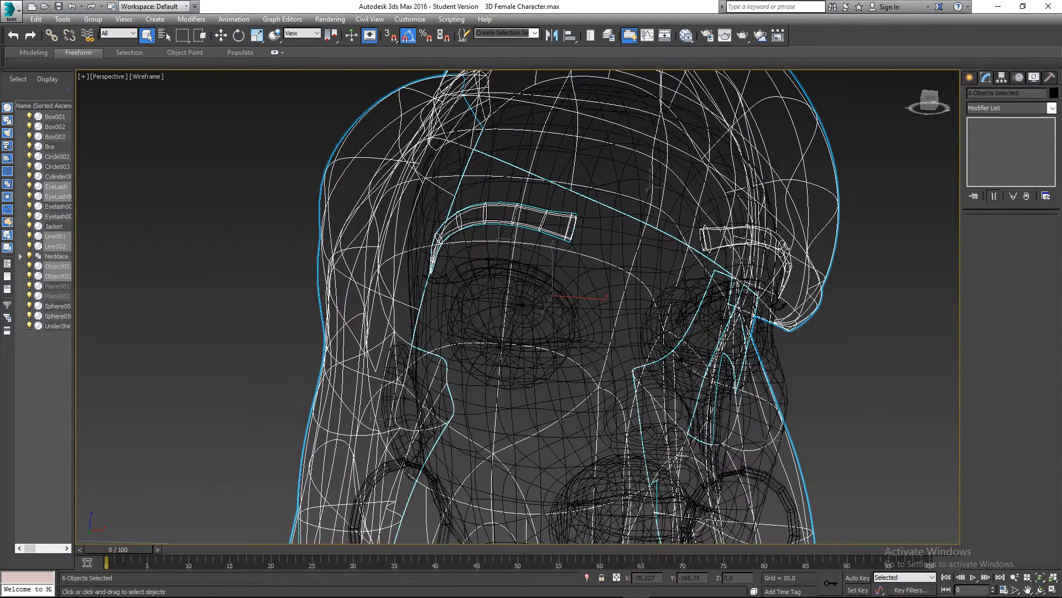
{"action": "key", "text": "F3"}
{"action": "scroll", "coordinate": [772, 278], "scroll_direction": "down", "scroll_amount": 5}
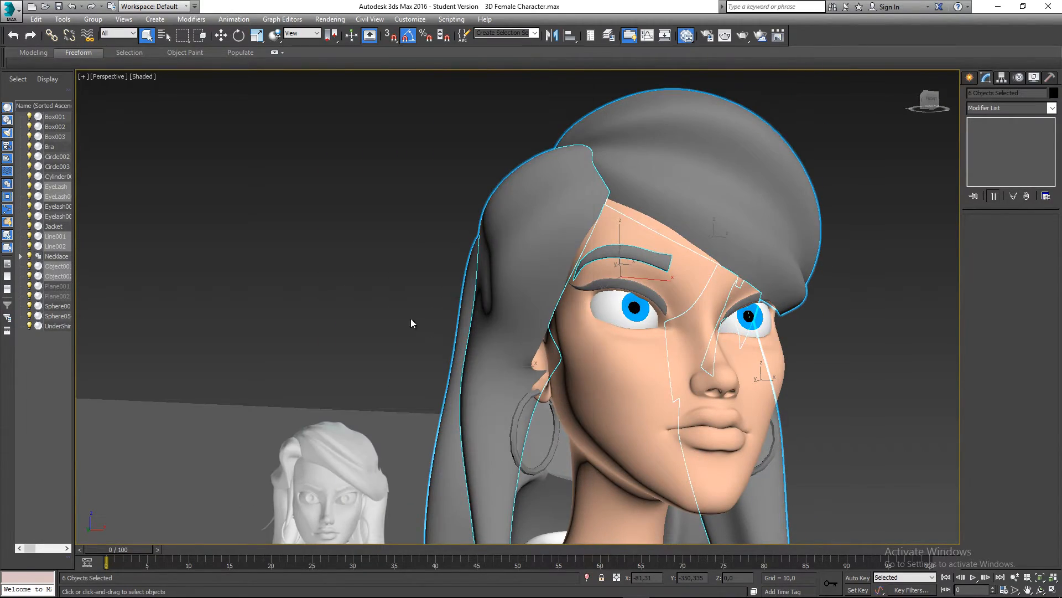
Step: Reopen the material editor, add a new Standard material beside the black one, and name it Hair
{"action": "key", "text": "m"}
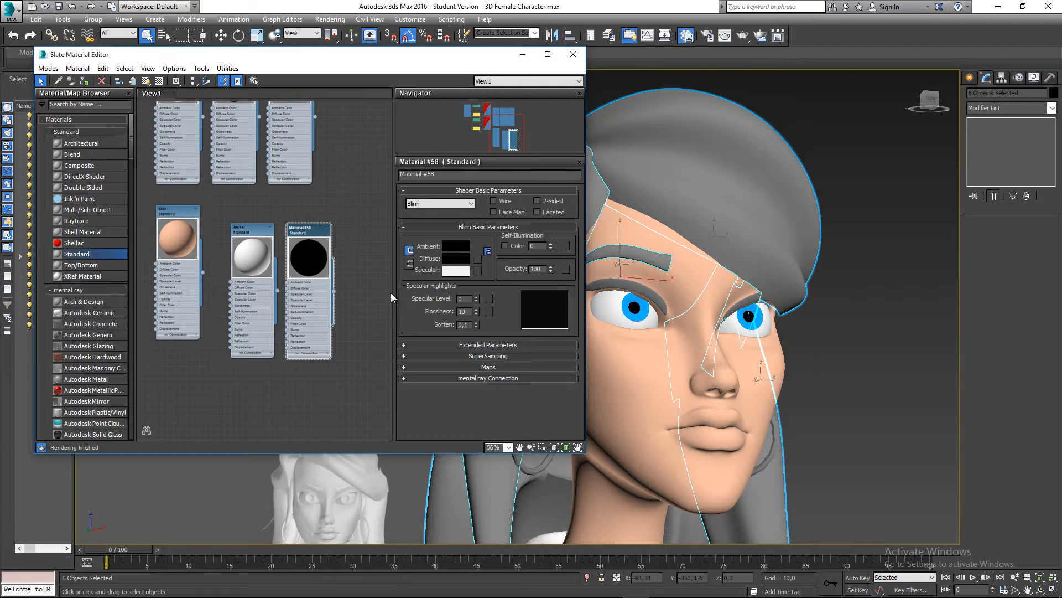
{"action": "left_click_drag", "start_coordinate": [76, 254], "coordinate": [390, 293]}
{"action": "left_click_drag", "start_coordinate": [285, 202], "coordinate": [279, 171]}
{"action": "double_click", "coordinate": [279, 171]}
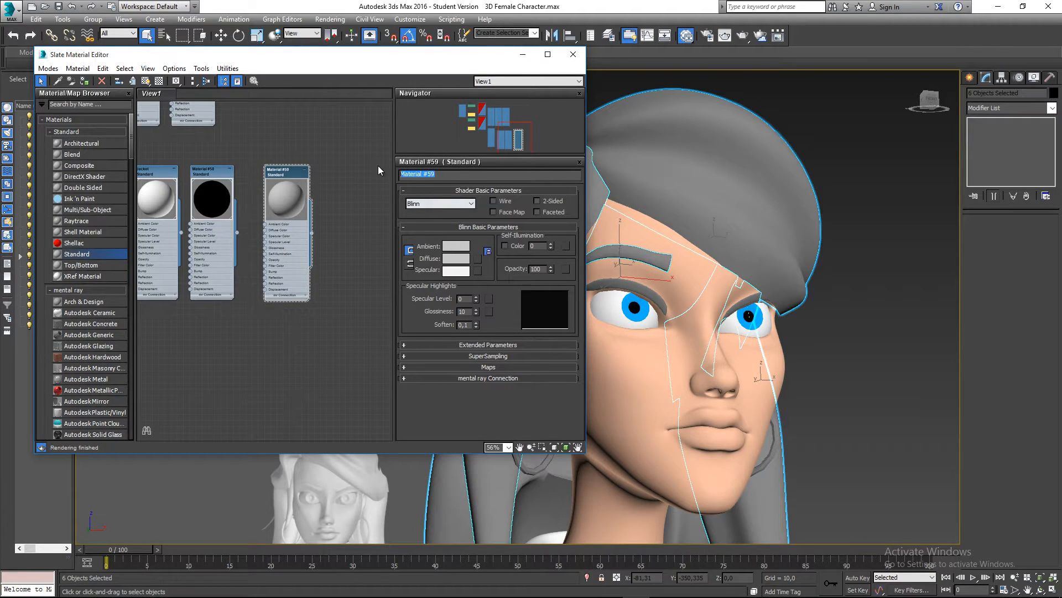
{"action": "type", "text": "Hair"}
Step: Set the Hair material's diffuse colour to a dark olive brown with red 16, green 13, blue 2
{"action": "left_click", "coordinate": [456, 258]}
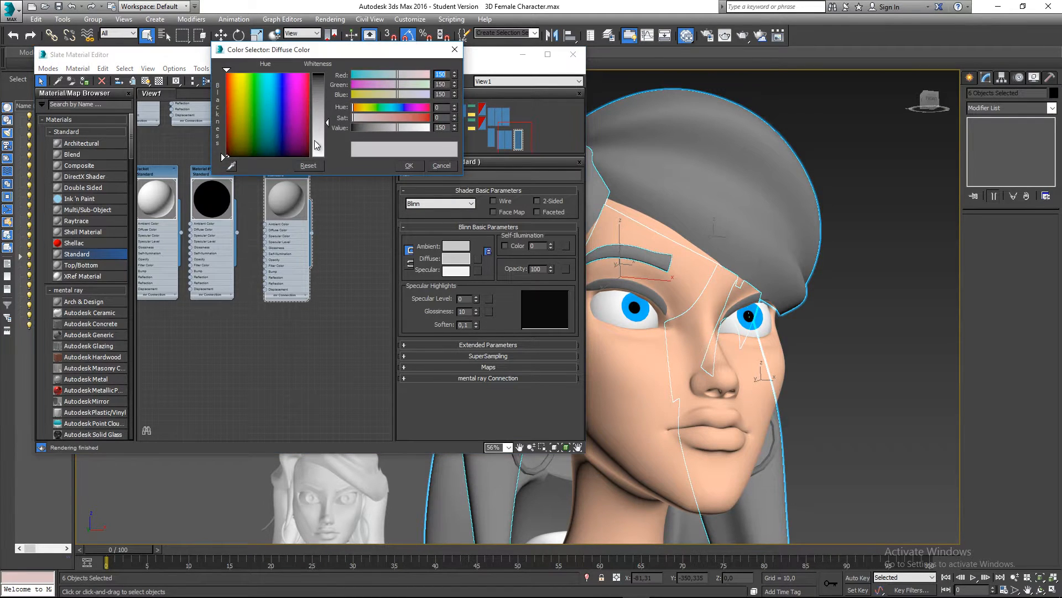
{"action": "left_click", "coordinate": [247, 97]}
{"action": "left_click_drag", "start_coordinate": [247, 94], "coordinate": [242, 131]}
{"action": "left_click_drag", "start_coordinate": [327, 122], "coordinate": [335, 77]}
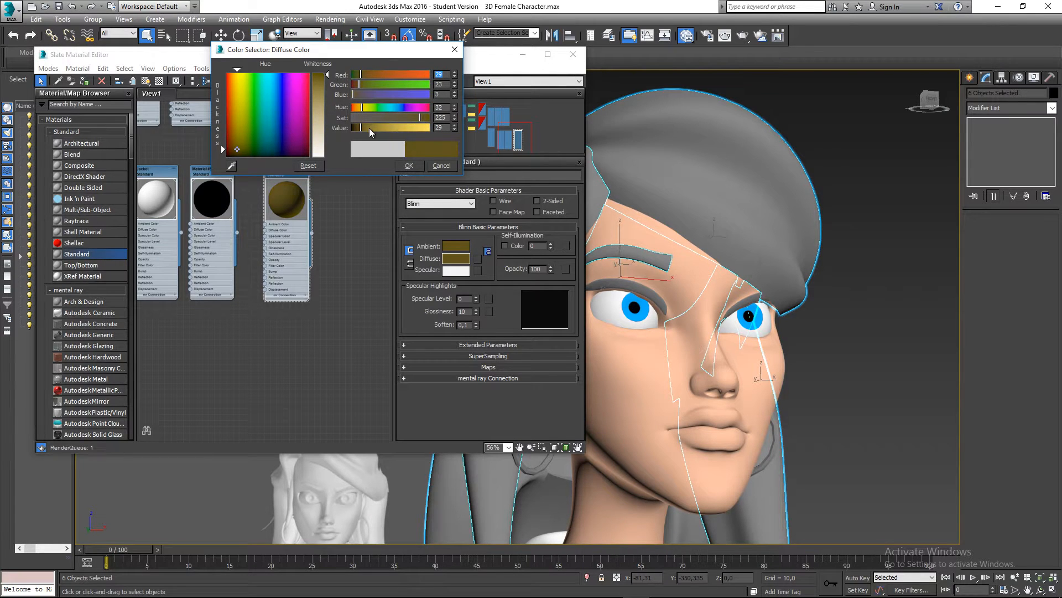
{"action": "left_click_drag", "start_coordinate": [369, 128], "coordinate": [357, 125]}
{"action": "left_click", "coordinate": [409, 165]}
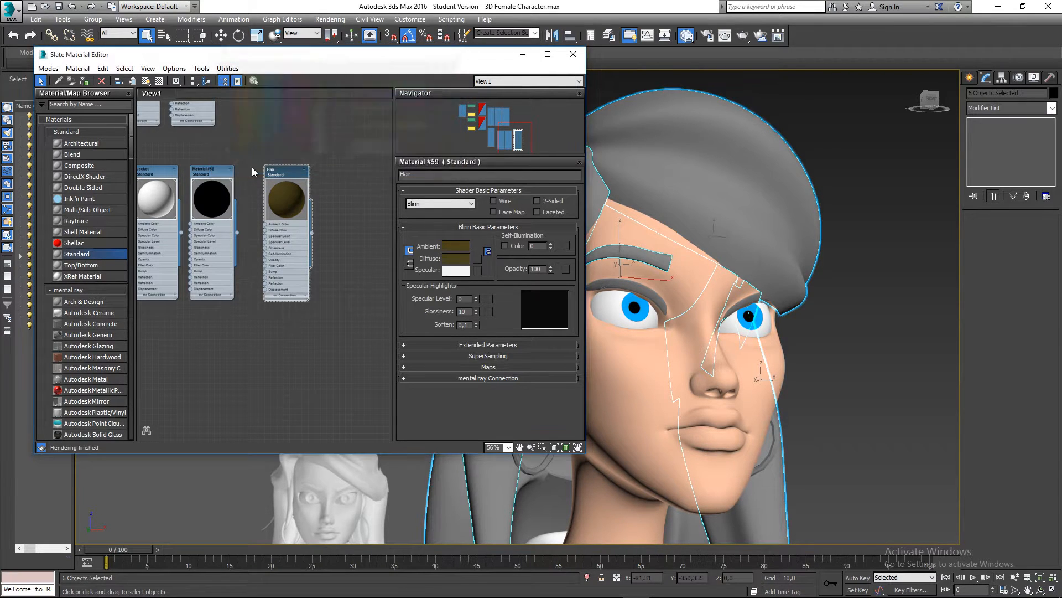
Step: Assign the Hair material to the selected hair pieces and eyebrows, and clear the selection
{"action": "left_click", "coordinate": [84, 81]}
{"action": "middle_click_drag", "start_coordinate": [714, 294], "coordinate": [771, 297], "text": "alt"}
{"action": "scroll", "coordinate": [774, 298], "scroll_direction": "down", "scroll_amount": 3}
{"action": "left_click", "coordinate": [874, 318]}
{"action": "middle_click_drag", "start_coordinate": [854, 326], "coordinate": [820, 338], "text": "alt"}
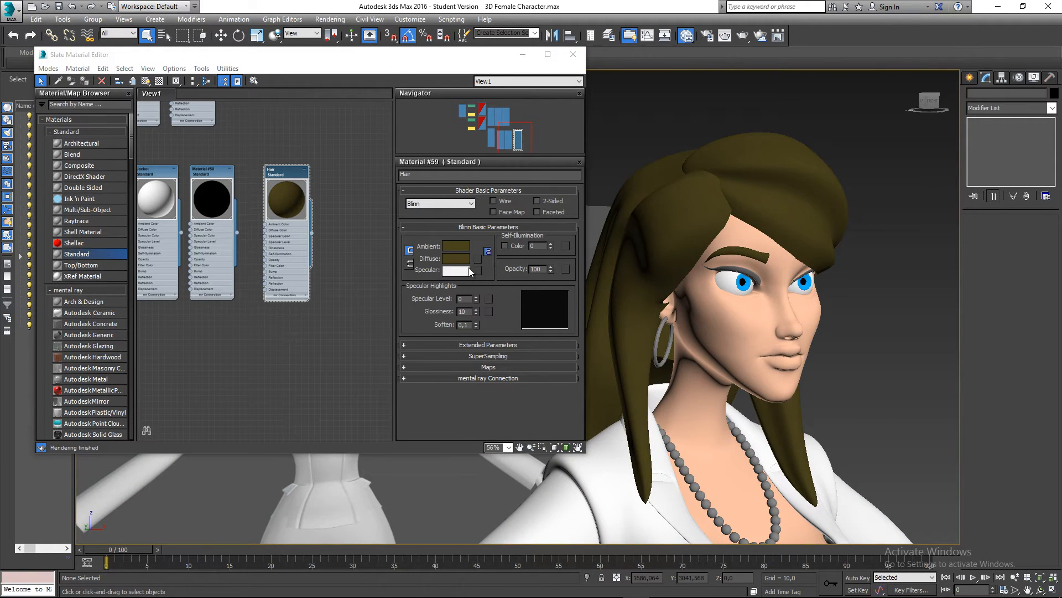
Step: Change the Hair material's diffuse colour to a reddish brown with red 31, green 12, blue 6
{"action": "left_click", "coordinate": [456, 259]}
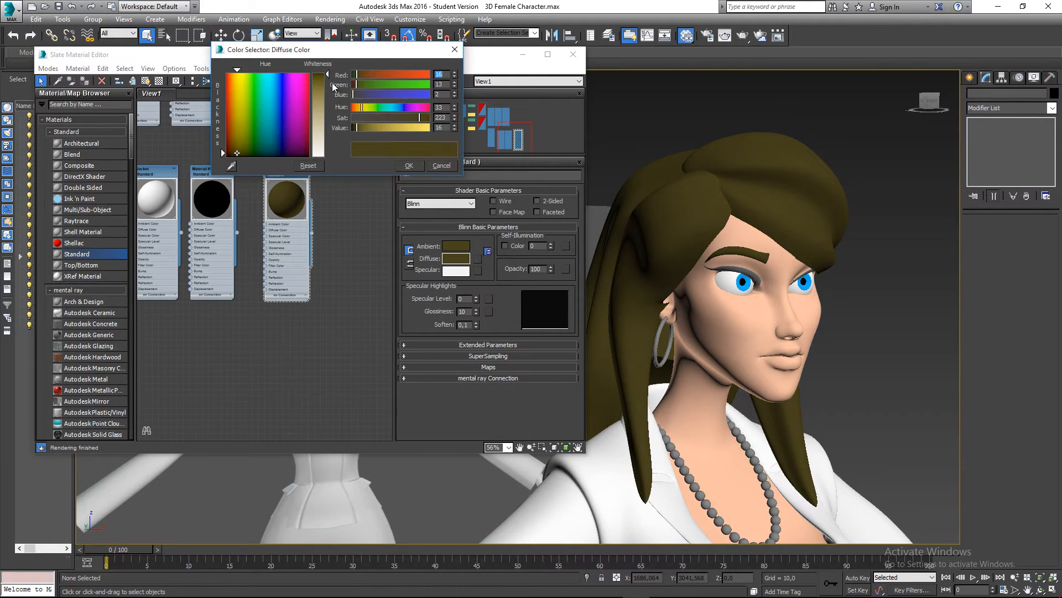
{"action": "left_click_drag", "start_coordinate": [327, 75], "coordinate": [327, 82]}
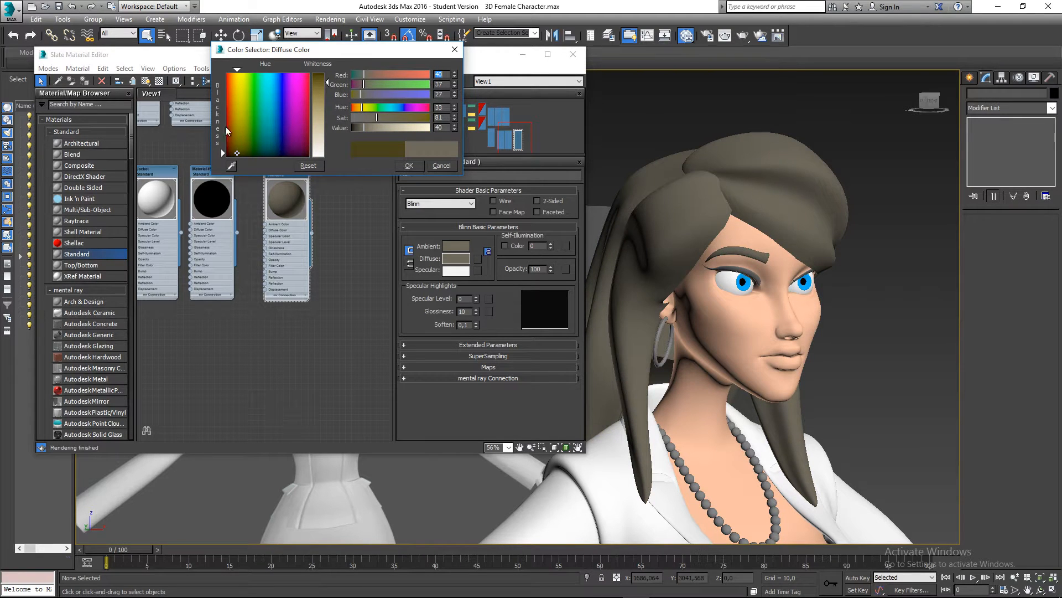
{"action": "left_click_drag", "start_coordinate": [237, 155], "coordinate": [229, 140]}
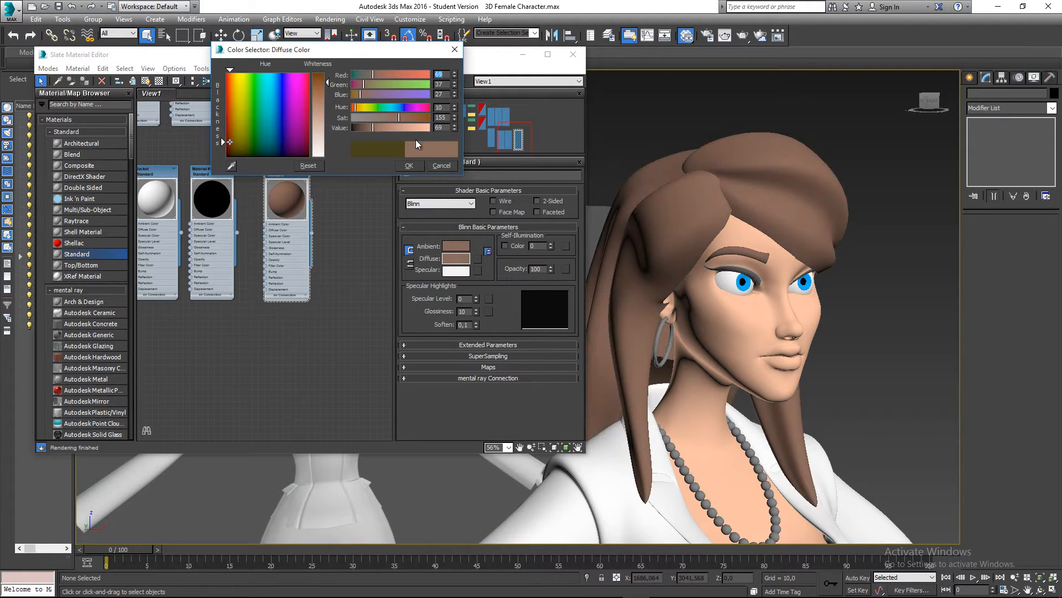
{"action": "left_click_drag", "start_coordinate": [372, 128], "coordinate": [414, 117]}
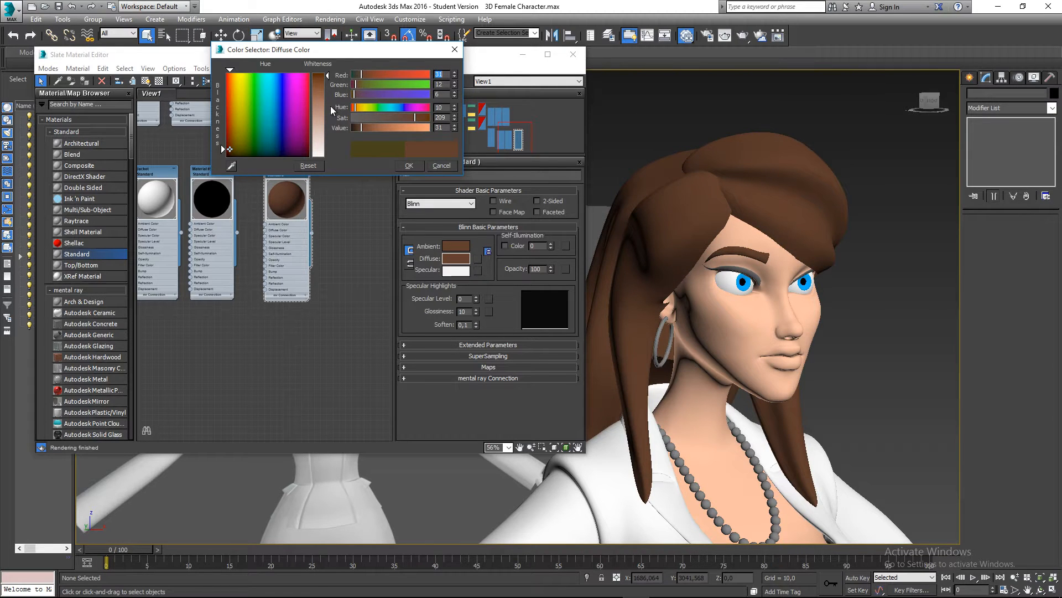
{"action": "left_click", "coordinate": [410, 168]}
Step: Select the upper eyelashes of both eyes together
{"action": "scroll", "coordinate": [742, 244], "scroll_direction": "down", "scroll_amount": 3}
{"action": "middle_click_drag", "start_coordinate": [816, 290], "coordinate": [720, 323]}
{"action": "scroll", "coordinate": [720, 323], "scroll_direction": "down", "scroll_amount": 3}
{"action": "middle_click_drag", "start_coordinate": [755, 354], "coordinate": [795, 283]}
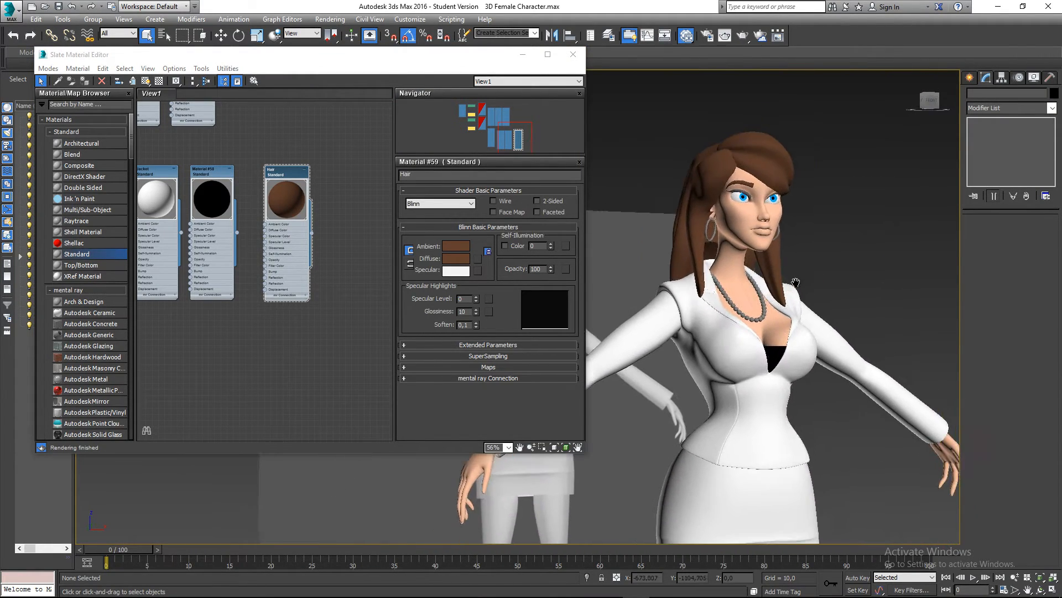
{"action": "scroll", "coordinate": [780, 220], "scroll_direction": "up", "scroll_amount": 5}
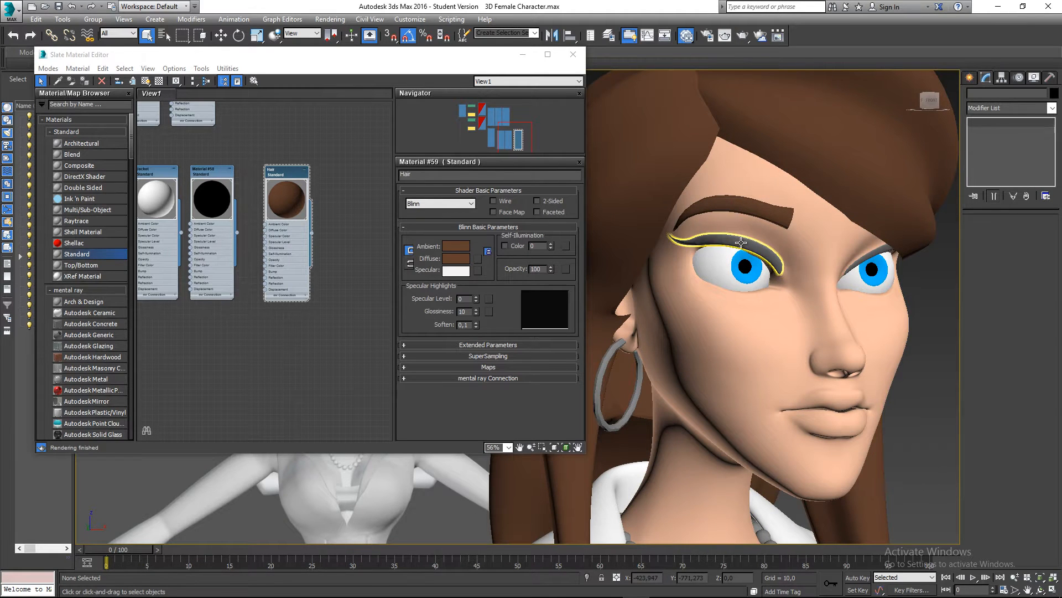
{"action": "left_click", "coordinate": [741, 247]}
{"action": "left_click", "coordinate": [888, 250], "text": "ctrl"}
{"action": "middle_click_drag", "start_coordinate": [880, 255], "coordinate": [844, 265], "text": "alt"}
{"action": "middle_click_drag", "start_coordinate": [240, 220], "coordinate": [231, 216]}
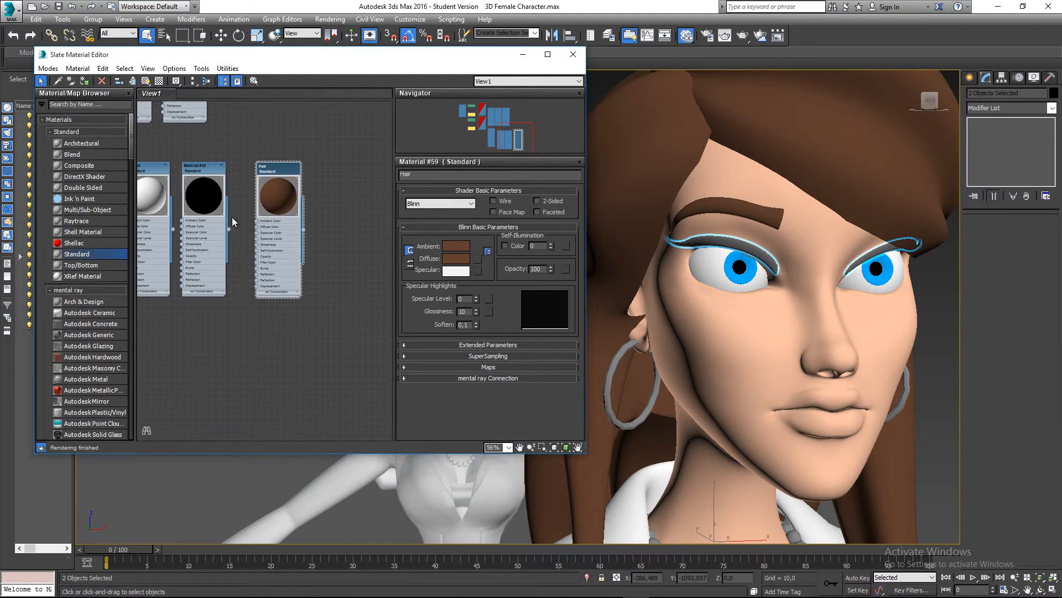
Step: Examine the unnamed black material and compare the character's eyelashes with the black bra on the chest
{"action": "left_click", "coordinate": [197, 168]}
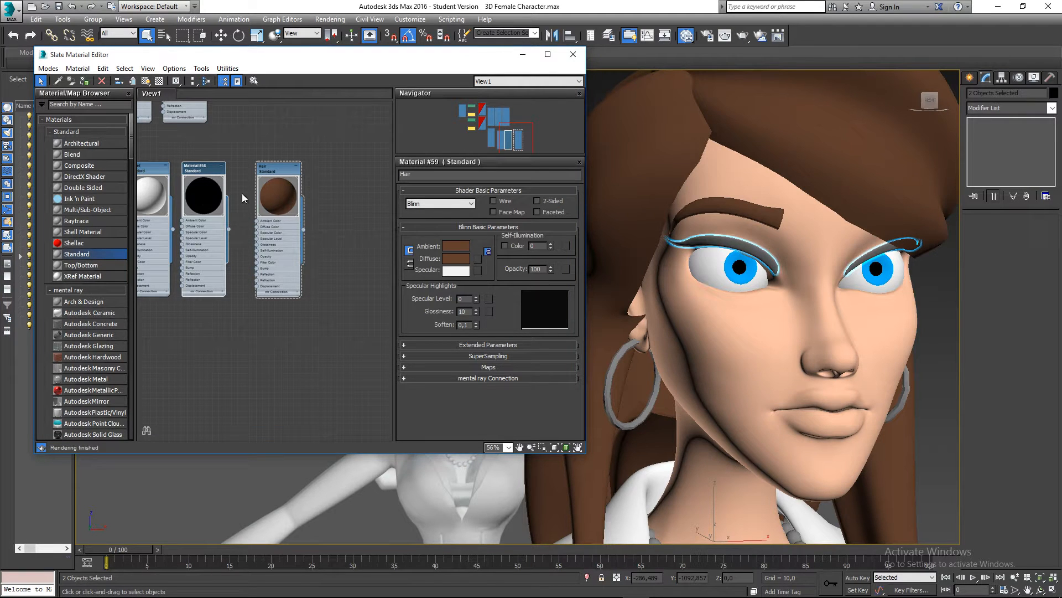
{"action": "middle_click_drag", "start_coordinate": [645, 238], "coordinate": [633, 232]}
{"action": "middle_click_drag", "start_coordinate": [222, 211], "coordinate": [197, 210]}
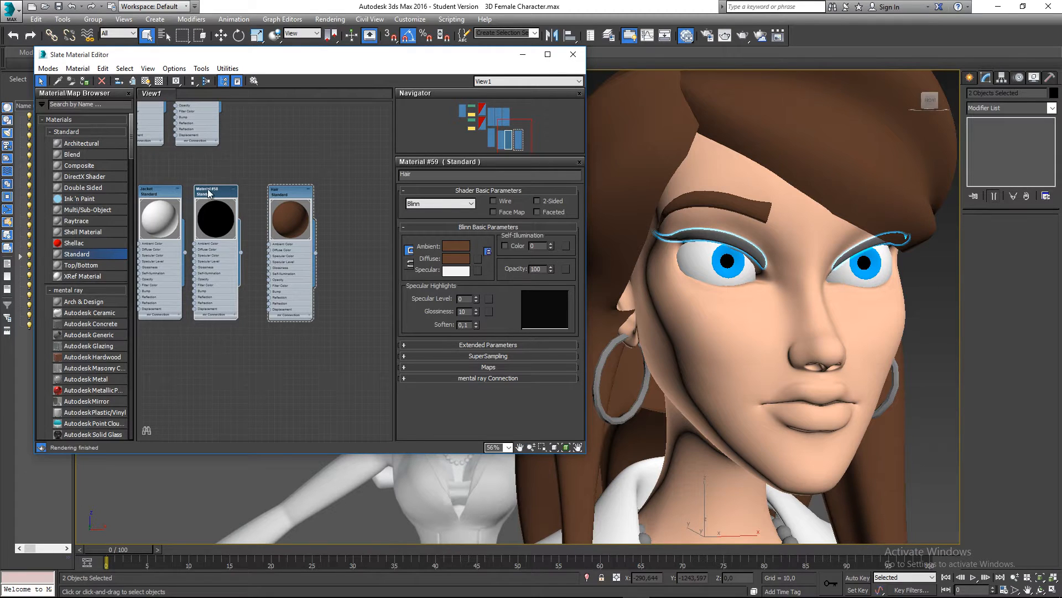
{"action": "middle_click_drag", "start_coordinate": [724, 410], "coordinate": [752, 327]}
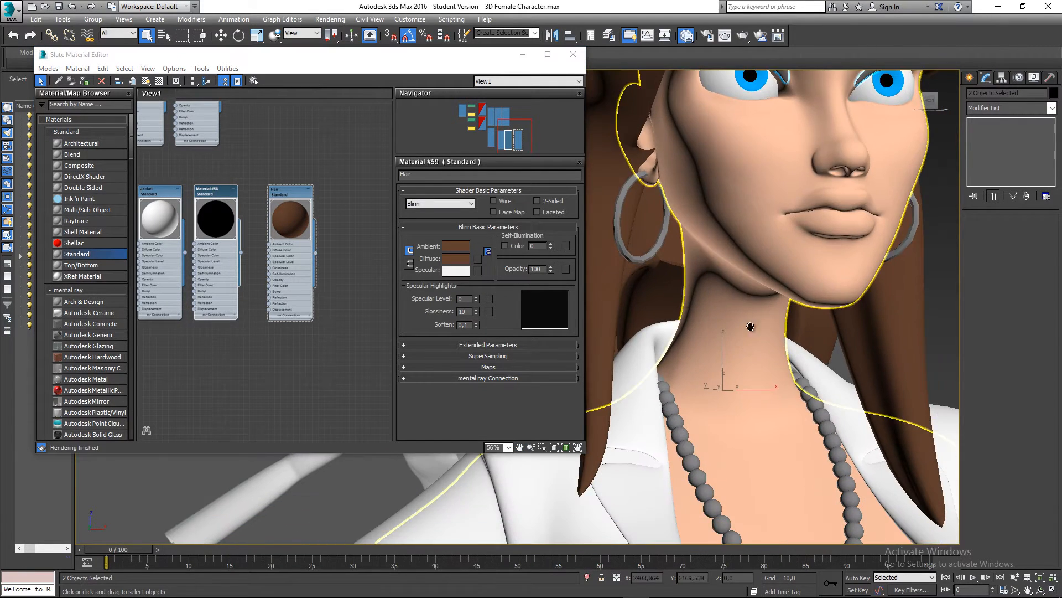
{"action": "middle_click_drag", "start_coordinate": [775, 421], "coordinate": [739, 275]}
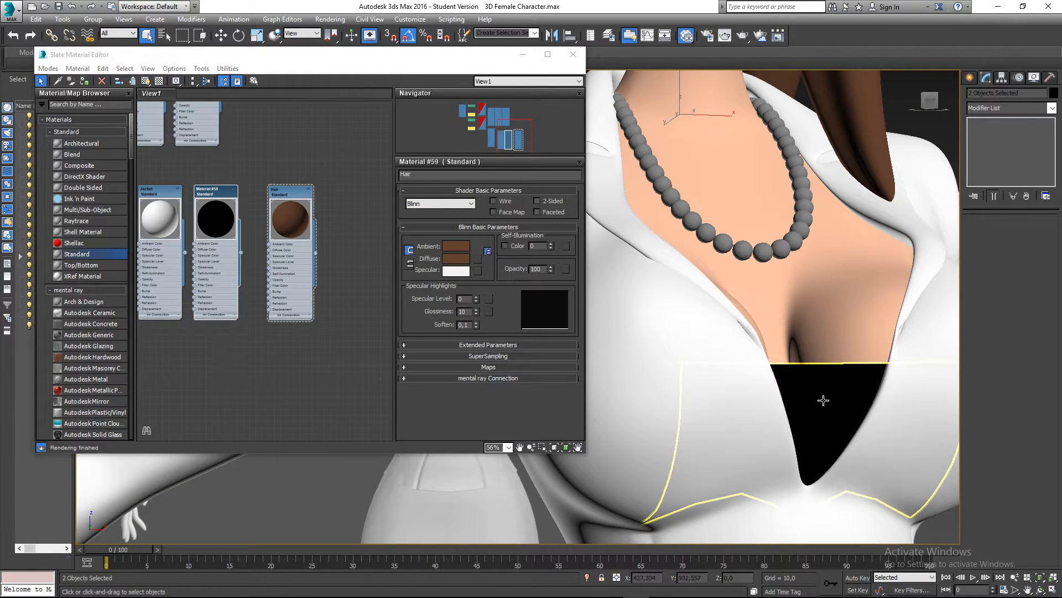
{"action": "middle_click_drag", "start_coordinate": [823, 399], "coordinate": [850, 523]}
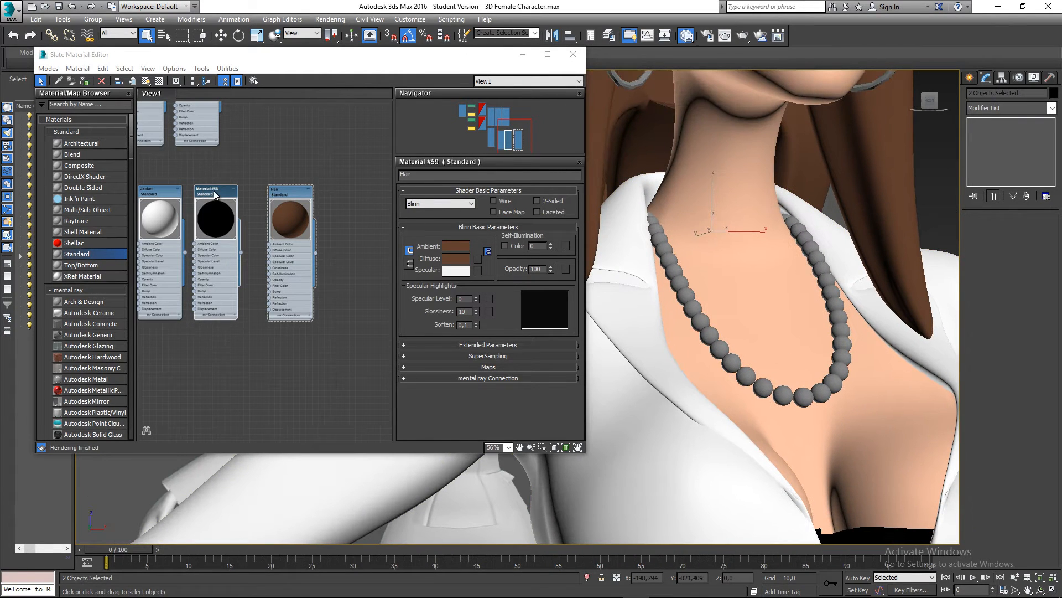
{"action": "middle_click_drag", "start_coordinate": [661, 278], "coordinate": [690, 432]}
{"action": "middle_click_drag", "start_coordinate": [766, 215], "coordinate": [772, 372]}
{"action": "middle_click_drag", "start_coordinate": [798, 261], "coordinate": [772, 247]}
Step: Create a new Standard material beside the Hair material and name it "Eye laches"
{"action": "middle_click_drag", "start_coordinate": [284, 246], "coordinate": [187, 233]}
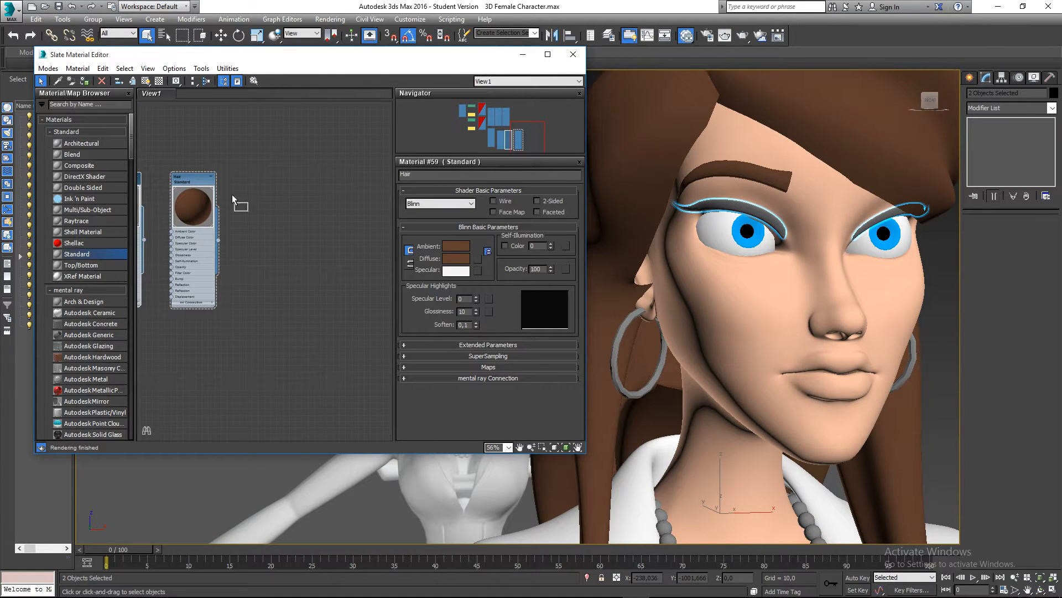
{"action": "left_click_drag", "start_coordinate": [232, 195], "coordinate": [244, 177]}
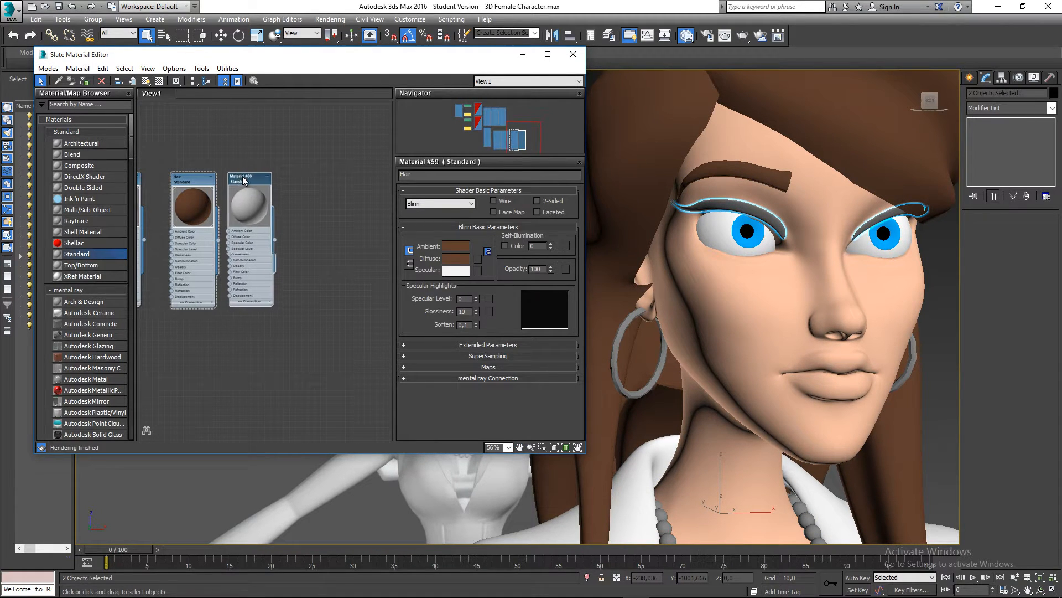
{"action": "double_click", "coordinate": [243, 177]}
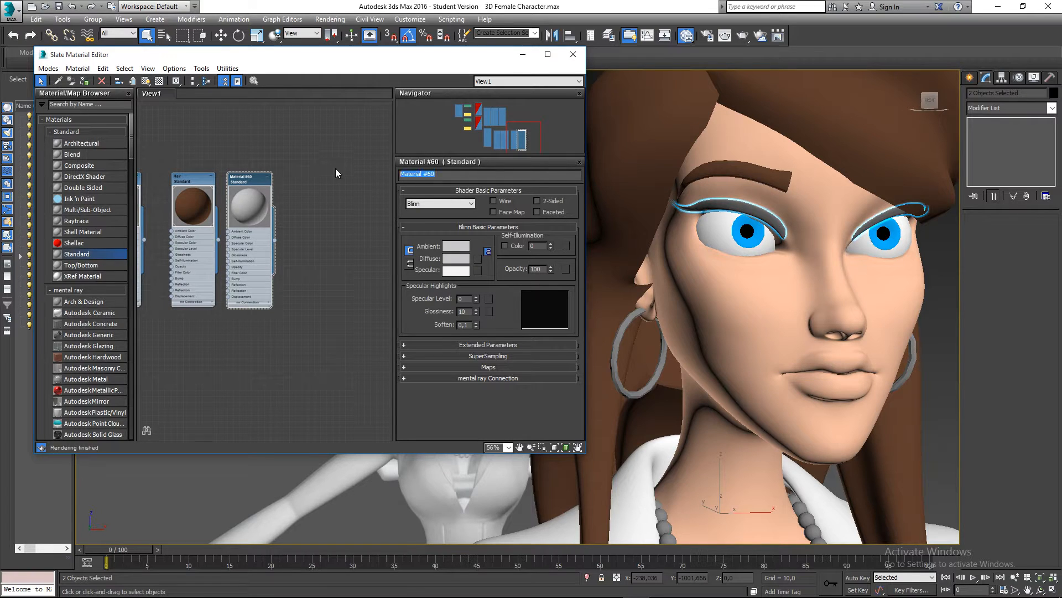
{"action": "type", "text": "Eye laches"}
{"action": "key", "text": "Return"}
Step: Set the Eye laches material's diffuse colour to black, assign it to the selected eyelashes and clear the selection
{"action": "left_click", "coordinate": [460, 258]}
{"action": "right_click", "coordinate": [455, 128]}
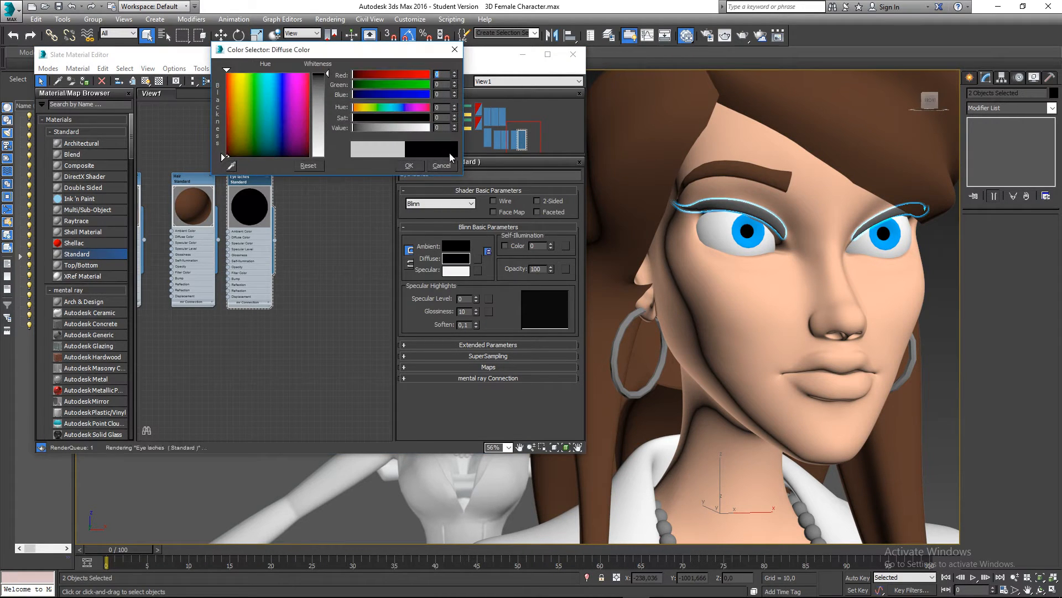
{"action": "left_click", "coordinate": [416, 164]}
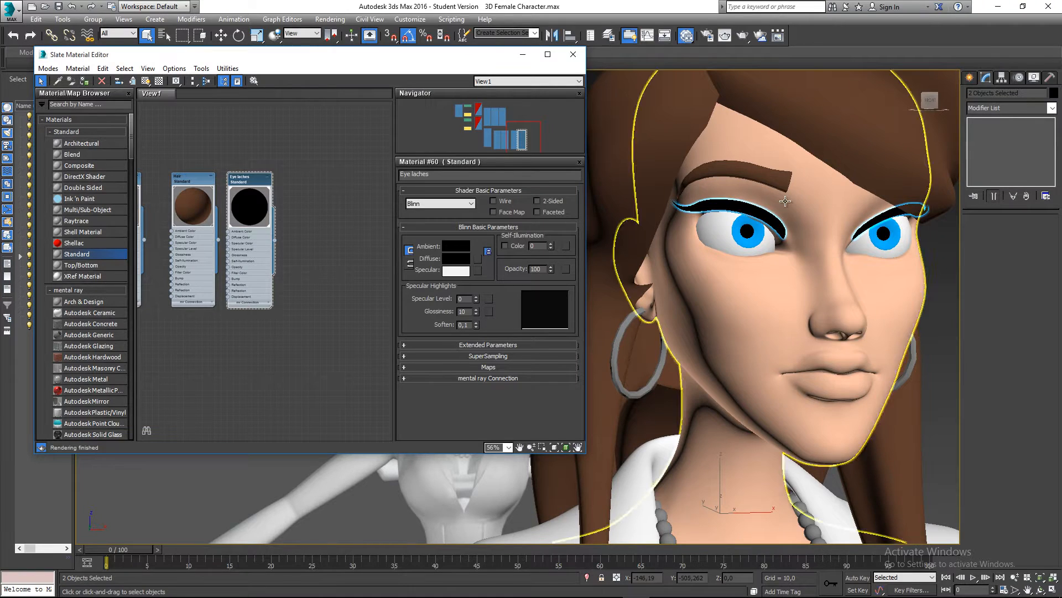
{"action": "middle_click_drag", "start_coordinate": [893, 247], "coordinate": [874, 245]}
{"action": "scroll", "coordinate": [874, 245], "scroll_direction": "down", "scroll_amount": 6}
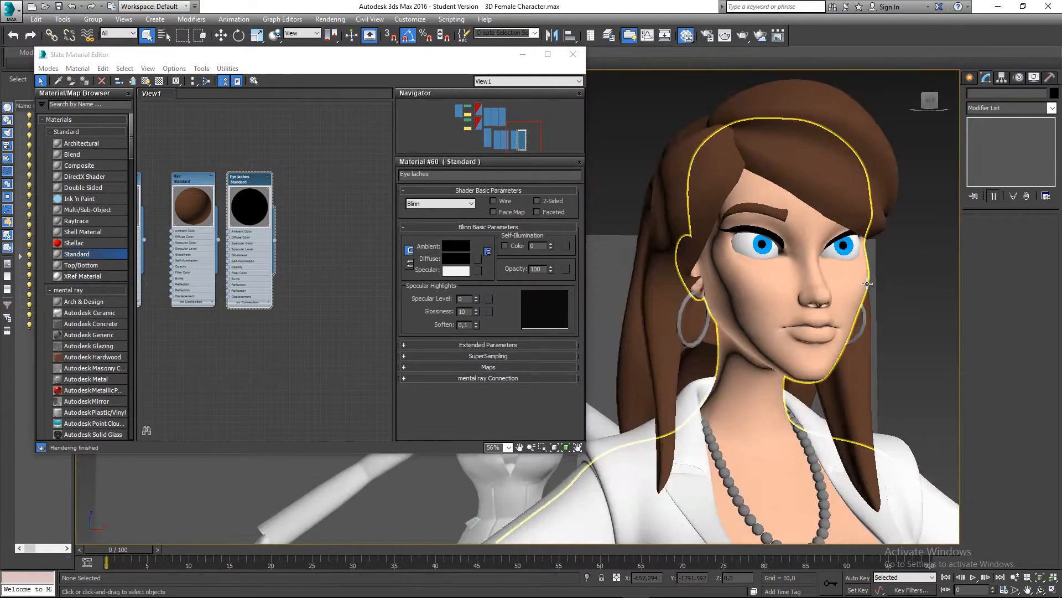
Step: Select the bead necklace around the character's neck
{"action": "middle_click_drag", "start_coordinate": [594, 276], "coordinate": [799, 83]}
{"action": "scroll", "coordinate": [795, 313], "scroll_direction": "down", "scroll_amount": 5}
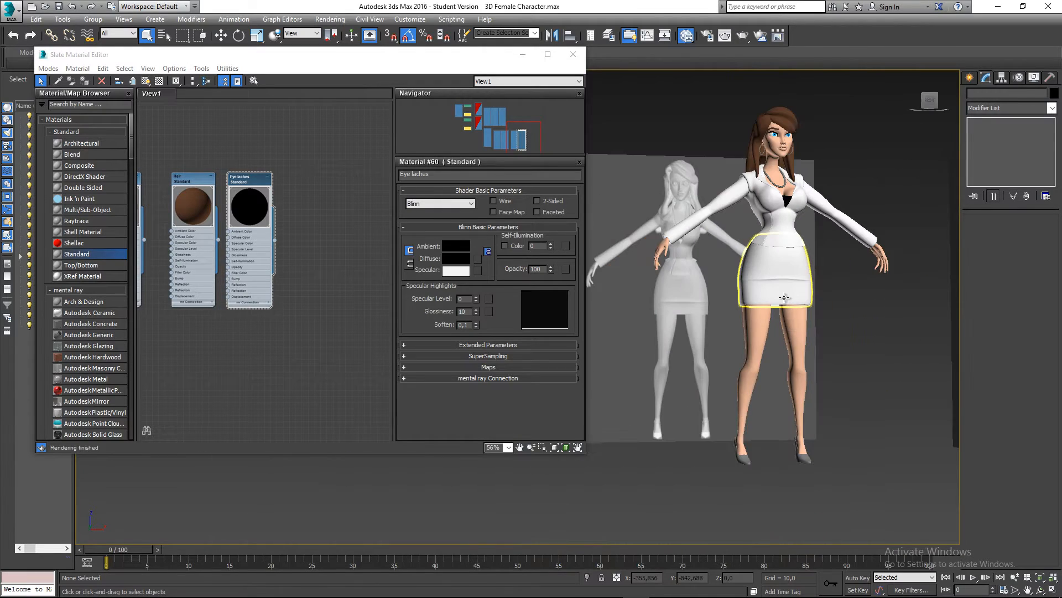
{"action": "scroll", "coordinate": [795, 314], "scroll_direction": "up", "scroll_amount": 5}
{"action": "left_click", "coordinate": [774, 228]}
{"action": "scroll", "coordinate": [780, 255], "scroll_direction": "up", "scroll_amount": 5}
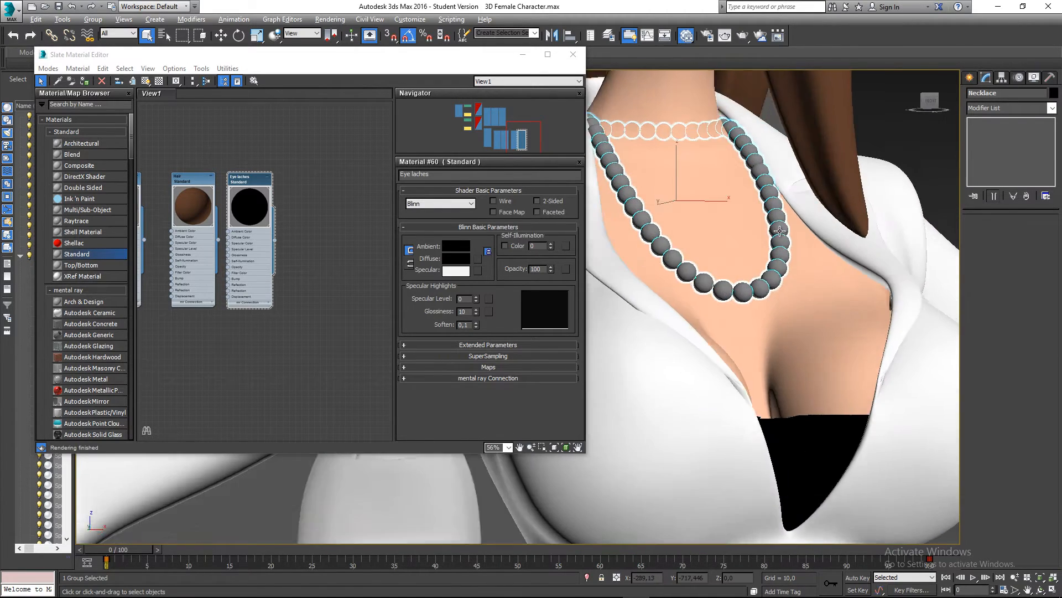
{"action": "middle_click_drag", "start_coordinate": [779, 255], "coordinate": [795, 277], "text": "alt"}
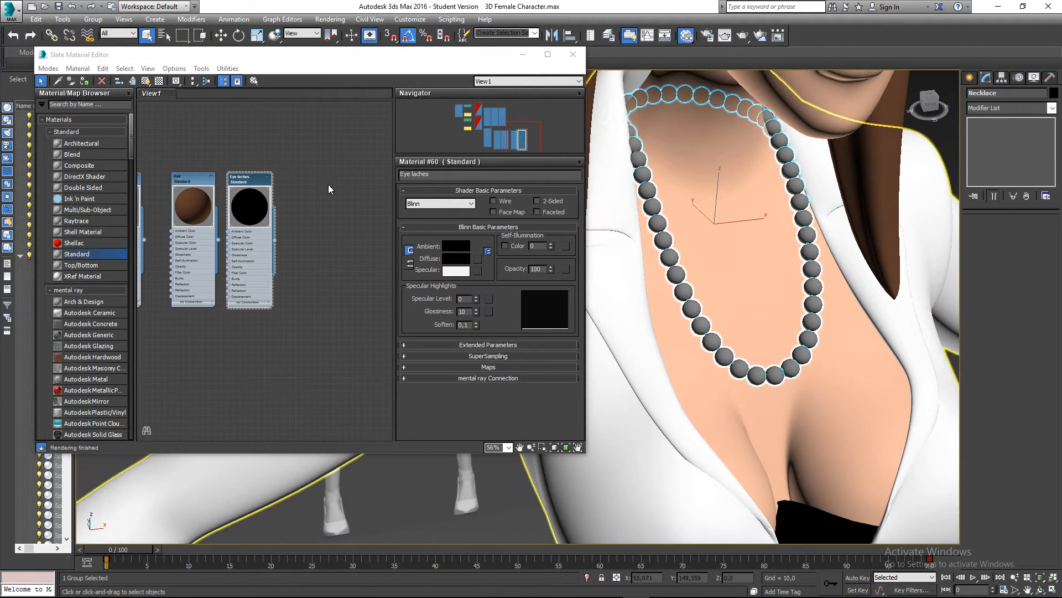
Step: Create another Standard material below the existing ones and name it "Necklace"
{"action": "middle_click_drag", "start_coordinate": [323, 186], "coordinate": [415, 145]}
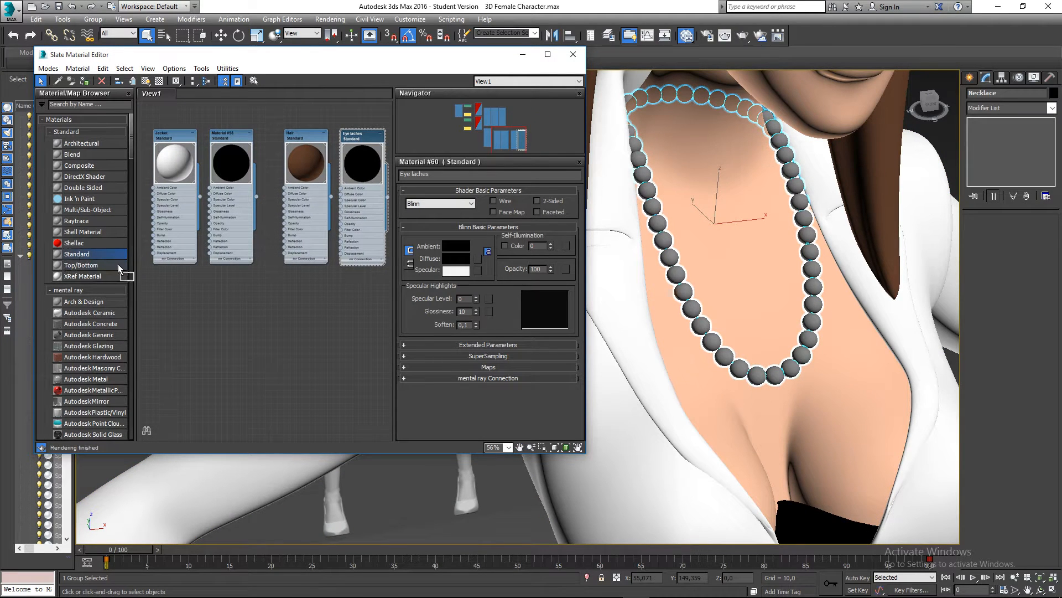
{"action": "left_click_drag", "start_coordinate": [118, 264], "coordinate": [178, 281]}
{"action": "double_click", "coordinate": [178, 281]}
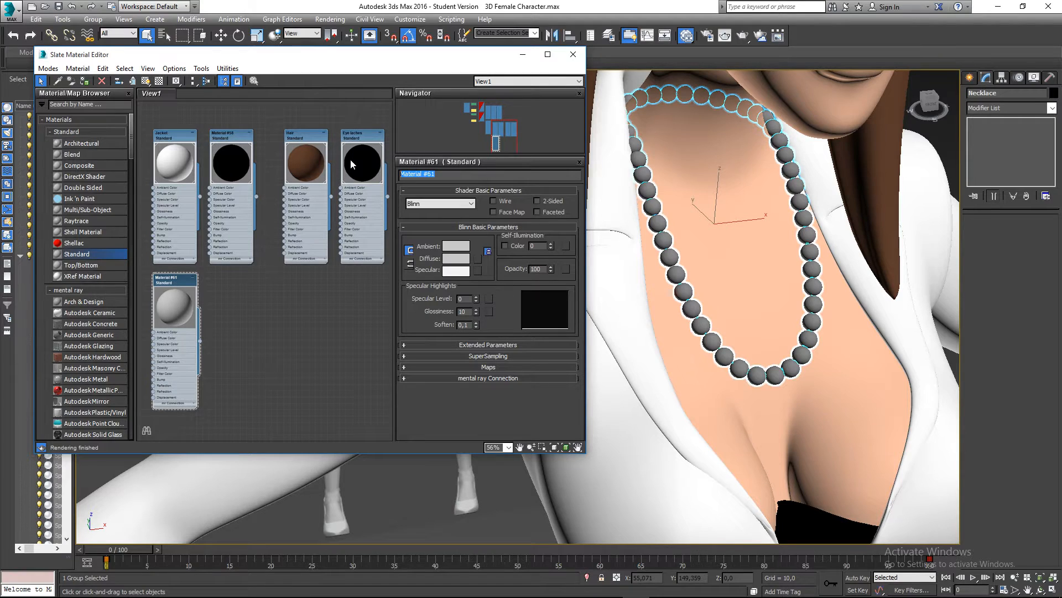
{"action": "type", "text": "Necklace"}
{"action": "key", "text": "Return"}
Step: Set the Necklace material's diffuse colour to pure white with red, green and blue at 255
{"action": "left_click", "coordinate": [453, 255]}
{"action": "left_click_drag", "start_coordinate": [327, 124], "coordinate": [372, 161]}
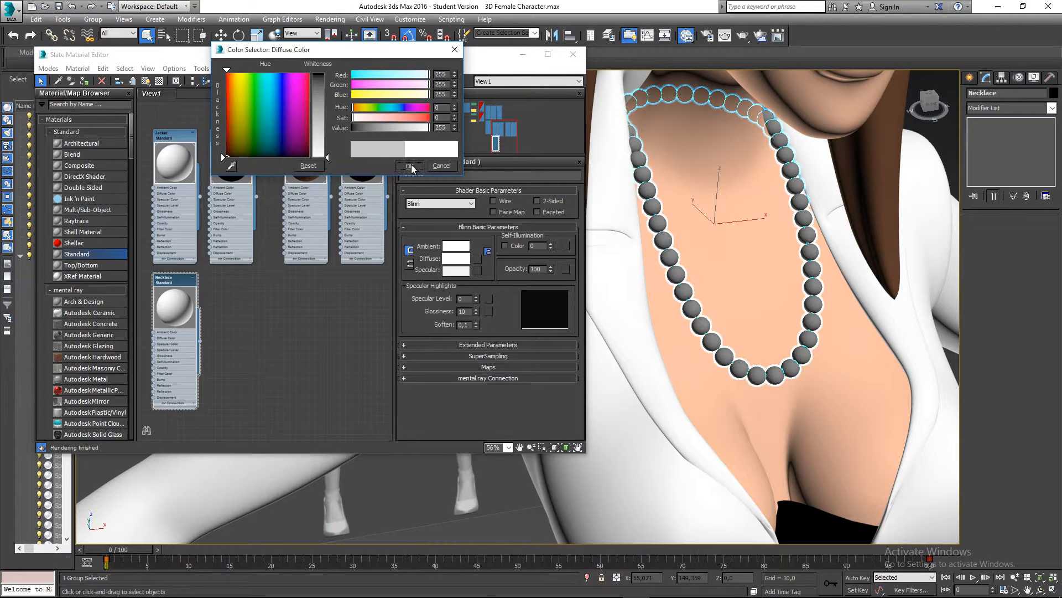
{"action": "left_click", "coordinate": [411, 166]}
Step: Make the Necklace material shiny with specular level 76 and glossiness 36
{"action": "scroll", "coordinate": [656, 268], "scroll_direction": "up", "scroll_amount": 4}
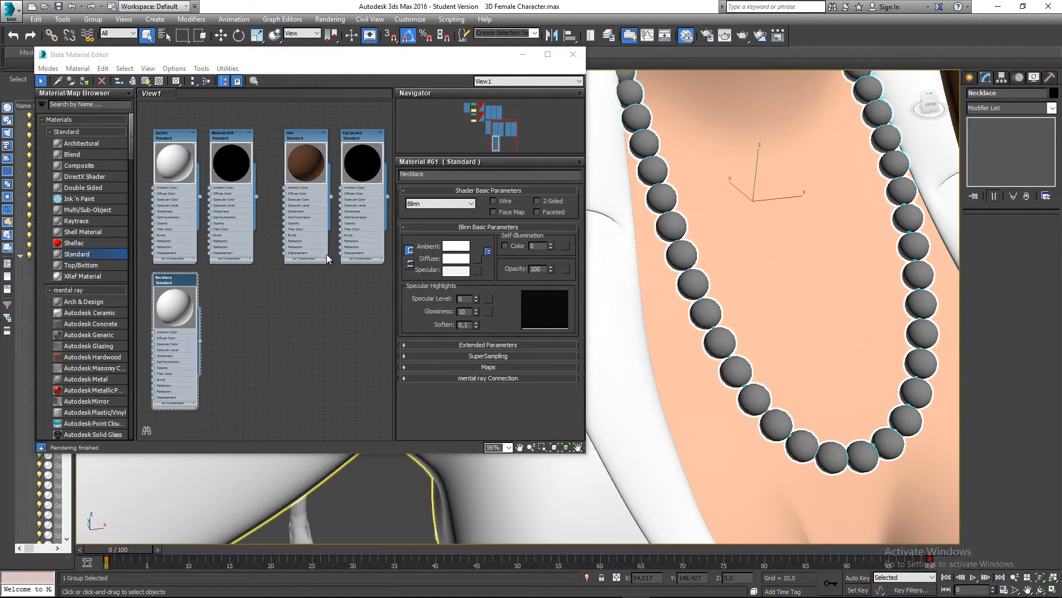
{"action": "scroll", "coordinate": [268, 267], "scroll_direction": "up", "scroll_amount": 6}
{"action": "middle_click_drag", "start_coordinate": [248, 271], "coordinate": [291, 214]}
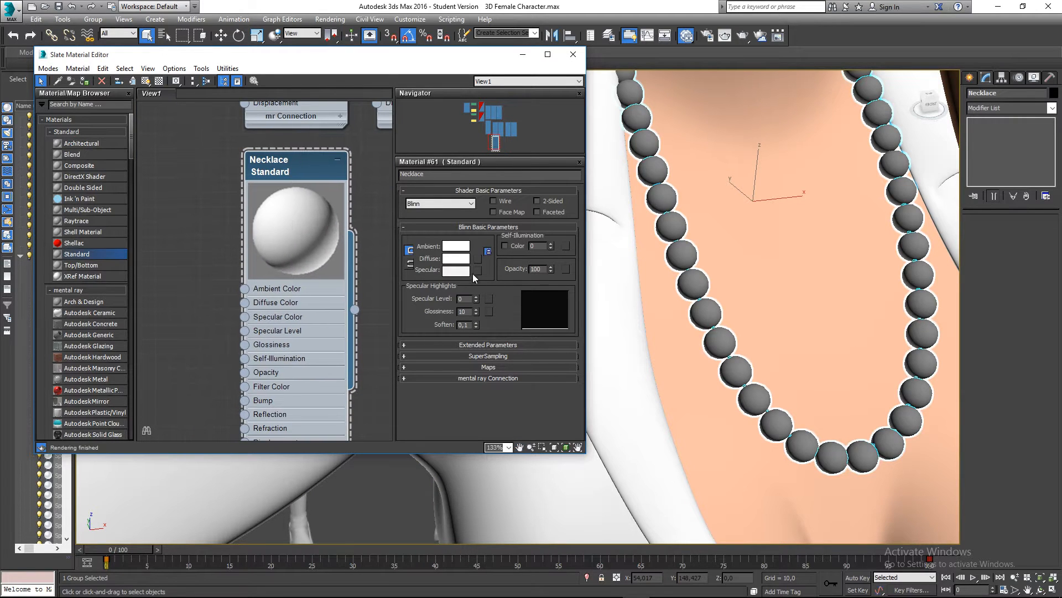
{"action": "mouse_move", "coordinate": [477, 298]}
{"action": "left_mouse_down"}
{"action": "mouse_move", "coordinate": [475, 267]}
{"action": "mouse_move", "coordinate": [475, 310]}
{"action": "mouse_move", "coordinate": [476, 278]}
{"action": "left_mouse_up"}
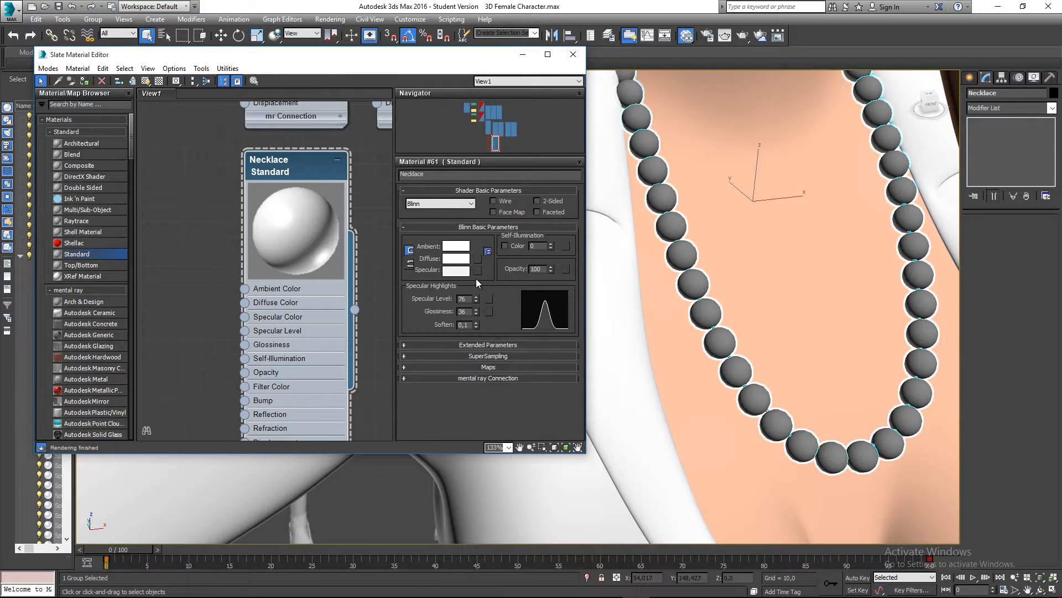
Step: Assign the Necklace material to the bead necklace, close the material editor and clear the selection
{"action": "middle_click_drag", "start_coordinate": [299, 231], "coordinate": [286, 284]}
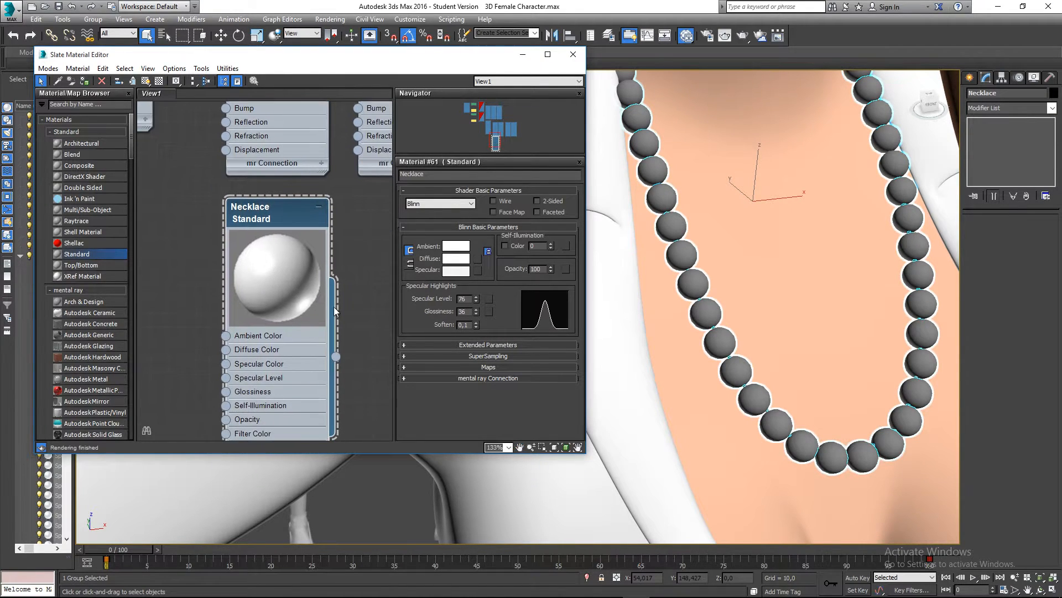
{"action": "left_click", "coordinate": [84, 80]}
{"action": "scroll", "coordinate": [689, 360], "scroll_direction": "up", "scroll_amount": 5}
{"action": "middle_click_drag", "start_coordinate": [779, 209], "coordinate": [770, 241]}
{"action": "scroll", "coordinate": [670, 175], "scroll_direction": "down", "scroll_amount": 6}
{"action": "middle_click_drag", "start_coordinate": [671, 175], "coordinate": [712, 250]}
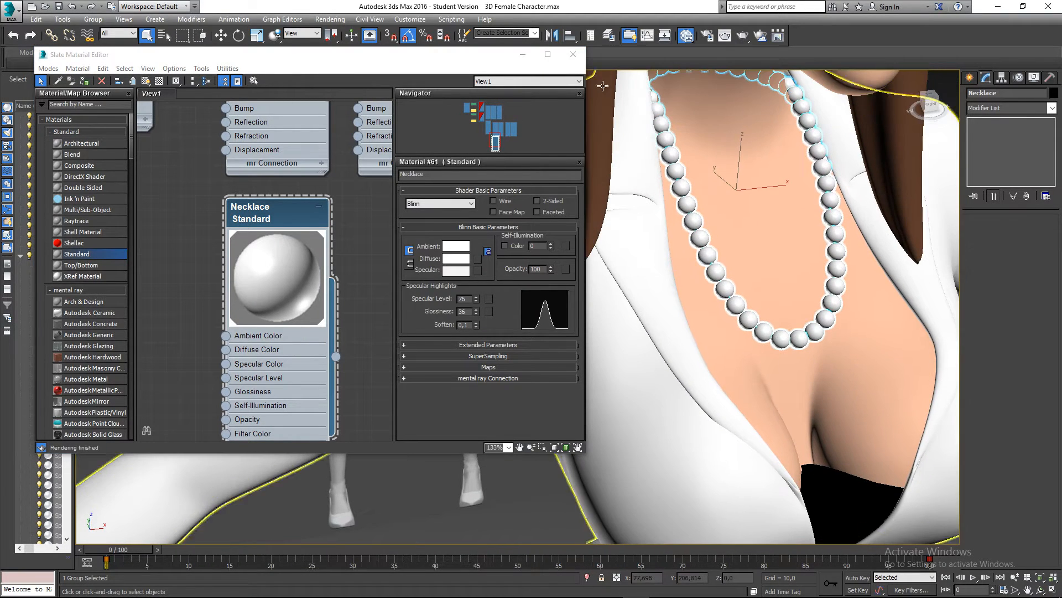
{"action": "left_click", "coordinate": [575, 55]}
{"action": "scroll", "coordinate": [621, 136], "scroll_direction": "down", "scroll_amount": 5}
{"action": "middle_click_drag", "start_coordinate": [622, 165], "coordinate": [598, 194]}
{"action": "left_click", "coordinate": [773, 144]}
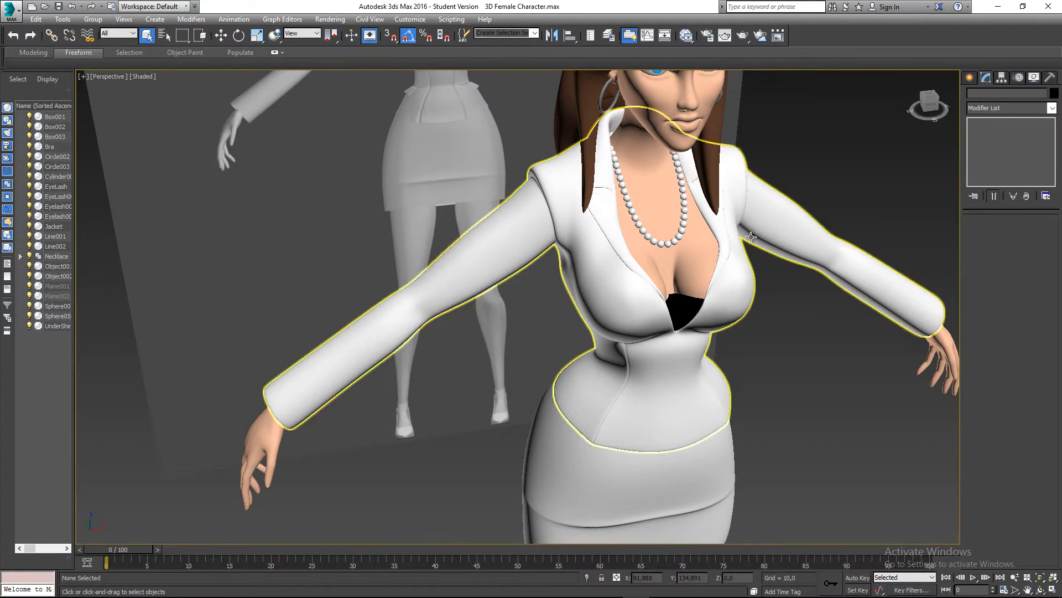
Step: Examine the whole coloured character, checking the jacket and skirt from several angles
{"action": "mouse_move", "coordinate": [775, 252]}
{"action": "middle_mouse_down", "text": "alt"}
{"action": "mouse_move", "coordinate": [687, 213]}
{"action": "mouse_move", "coordinate": [759, 254]}
{"action": "middle_mouse_up", "text": "alt"}
{"action": "scroll", "coordinate": [708, 213], "scroll_direction": "down", "scroll_amount": 3}
{"action": "scroll", "coordinate": [708, 214], "scroll_direction": "down", "scroll_amount": 3}
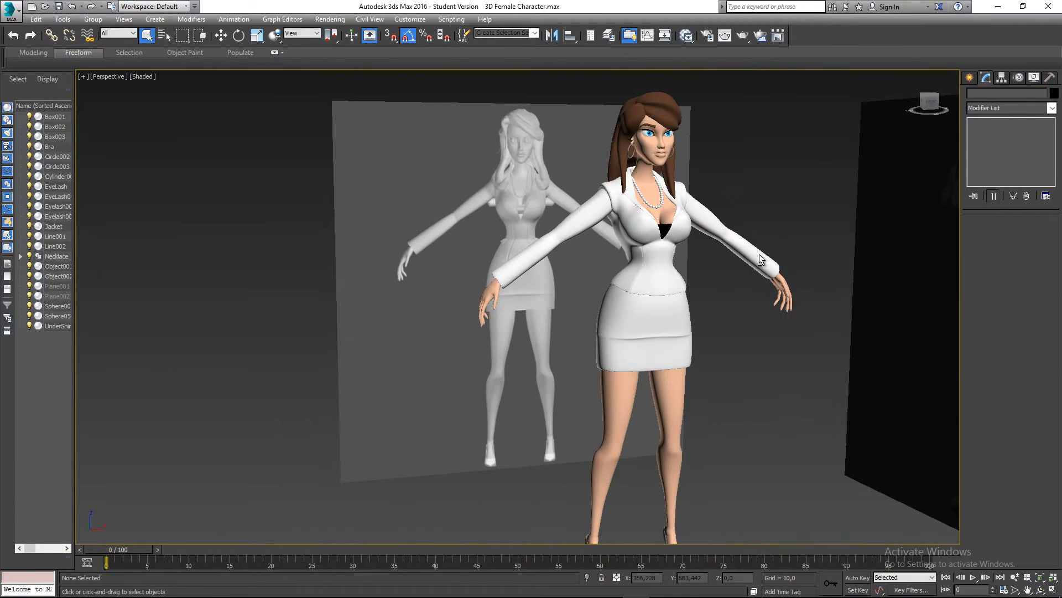
{"action": "scroll", "coordinate": [700, 200], "scroll_direction": "up", "scroll_amount": 4}
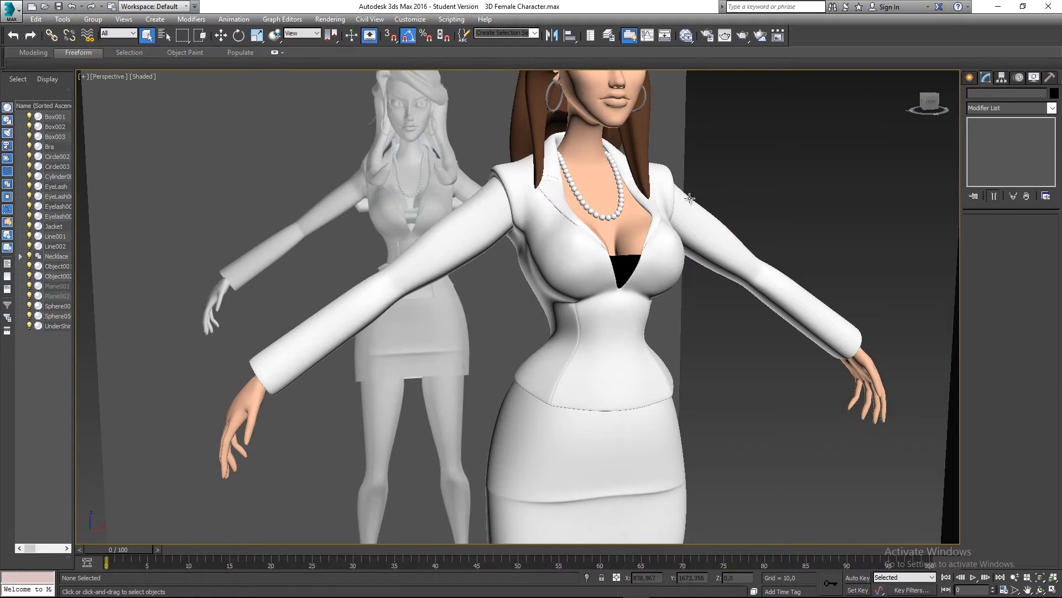
{"action": "middle_click_drag", "start_coordinate": [690, 197], "coordinate": [692, 168], "text": "alt"}
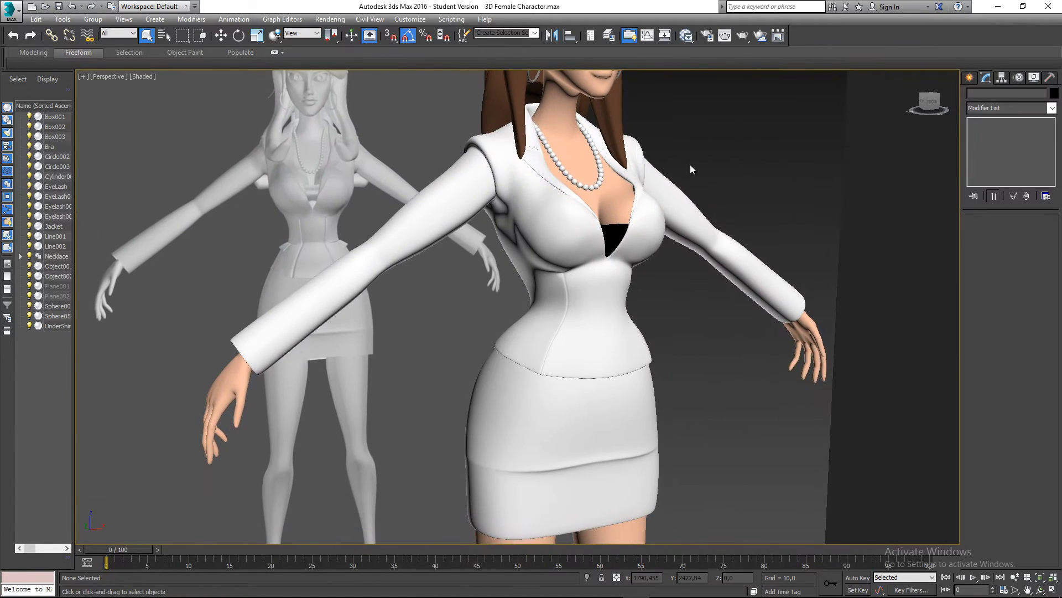
{"action": "scroll", "coordinate": [690, 169], "scroll_direction": "down", "scroll_amount": 5}
{"action": "left_click", "coordinate": [659, 267]}
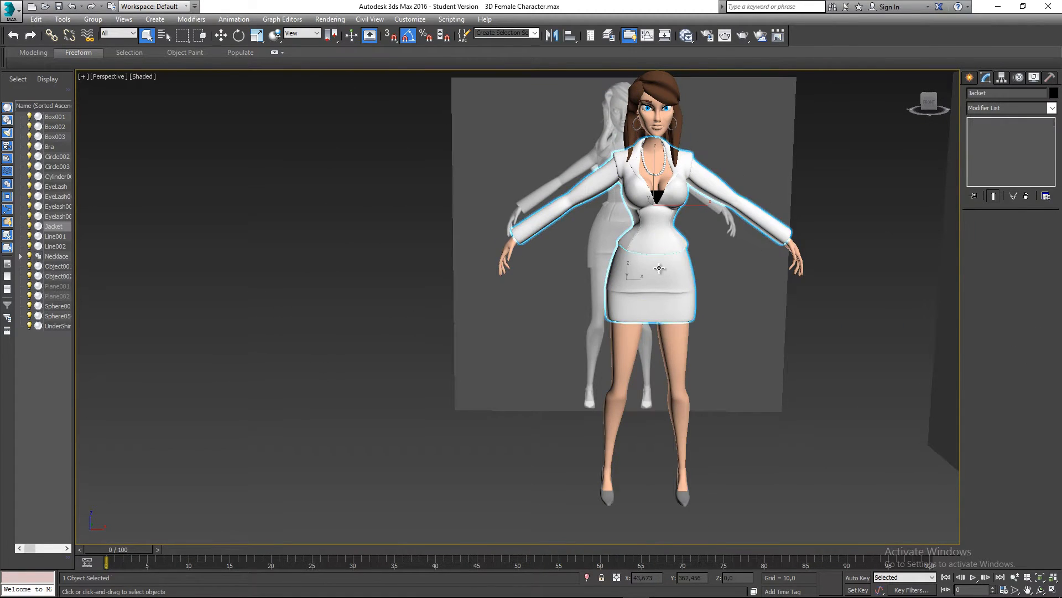
{"action": "middle_click_drag", "start_coordinate": [651, 222], "coordinate": [638, 170], "text": "alt"}
{"action": "scroll", "coordinate": [661, 178], "scroll_direction": "up", "scroll_amount": 2}
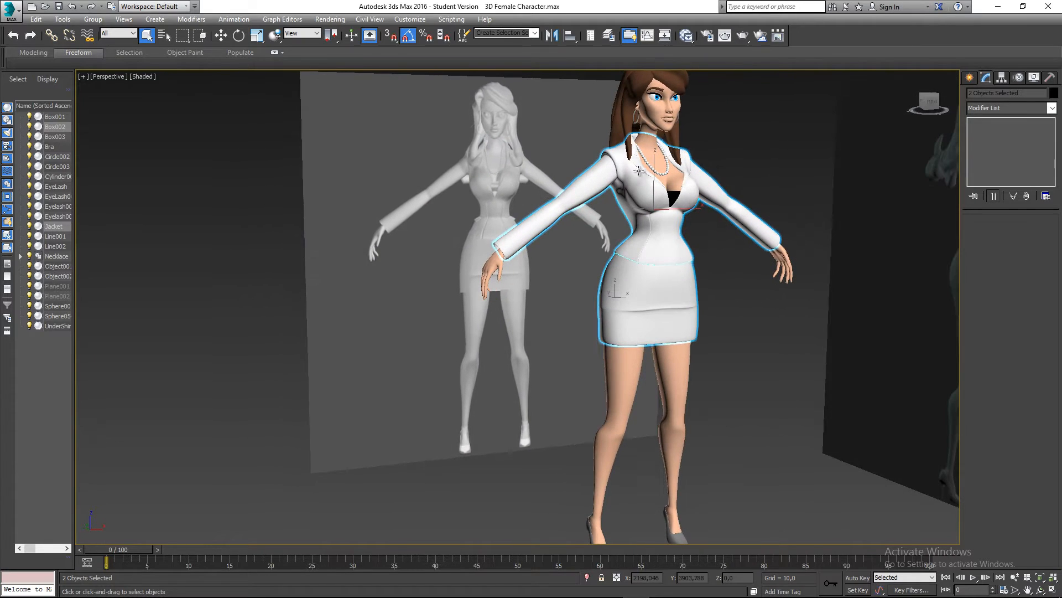
{"action": "left_click", "coordinate": [709, 143]}
Step: Add a TurboSmooth modifier to the hoop earring on the character's right ear, raising its iterations and enabling Isoline Display
{"action": "middle_click_drag", "start_coordinate": [709, 143], "coordinate": [689, 205], "text": "alt"}
{"action": "scroll", "coordinate": [576, 177], "scroll_direction": "up", "scroll_amount": 3}
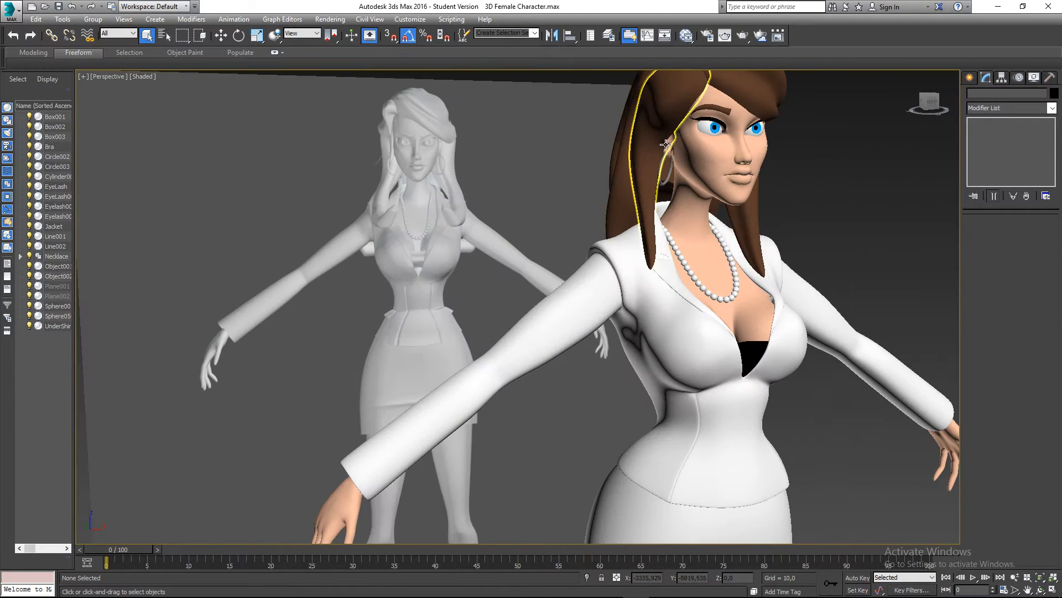
{"action": "middle_click_drag", "start_coordinate": [678, 133], "coordinate": [600, 182]}
{"action": "scroll", "coordinate": [586, 223], "scroll_direction": "up", "scroll_amount": 3}
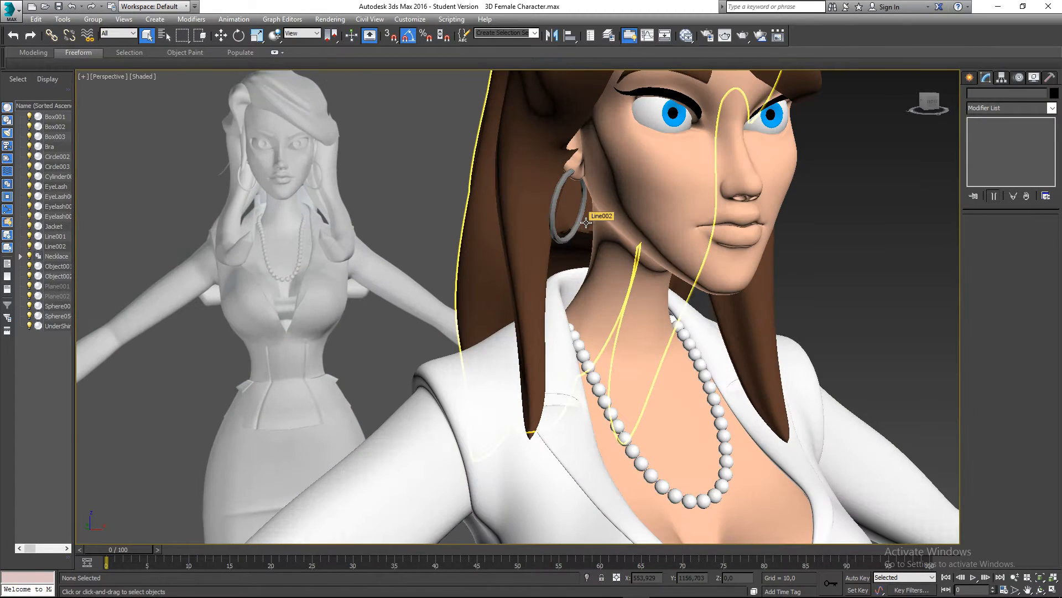
{"action": "left_click", "coordinate": [586, 223]}
{"action": "scroll", "coordinate": [585, 193], "scroll_direction": "up", "scroll_amount": 2}
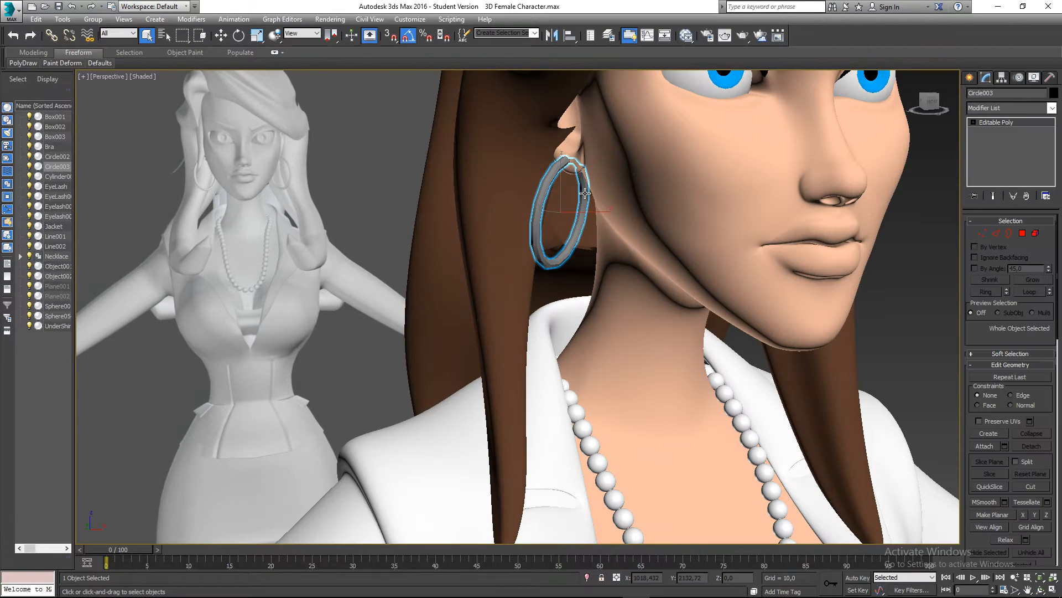
{"action": "left_click", "coordinate": [1010, 107]}
{"action": "key", "text": "t"}
{"action": "key", "text": "Return"}
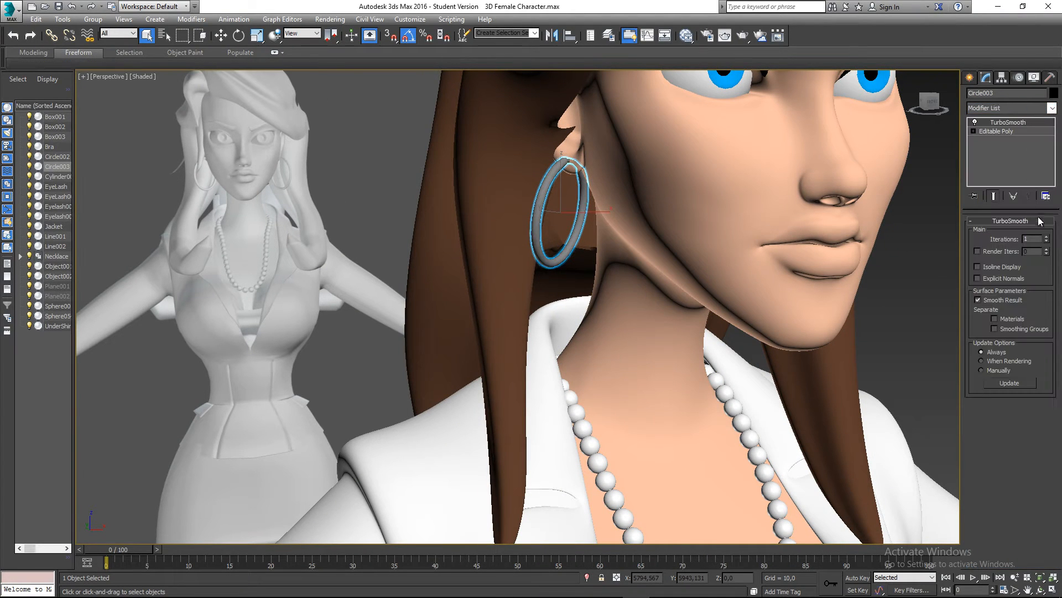
{"action": "left_click", "coordinate": [1046, 236]}
{"action": "left_click", "coordinate": [976, 266]}
Step: Add a TurboSmooth modifier with 3 iterations and Isoline Display to the hoop earring on the character's left ear
{"action": "middle_click_drag", "start_coordinate": [899, 269], "coordinate": [775, 266], "text": "alt"}
{"action": "left_click", "coordinate": [901, 202]}
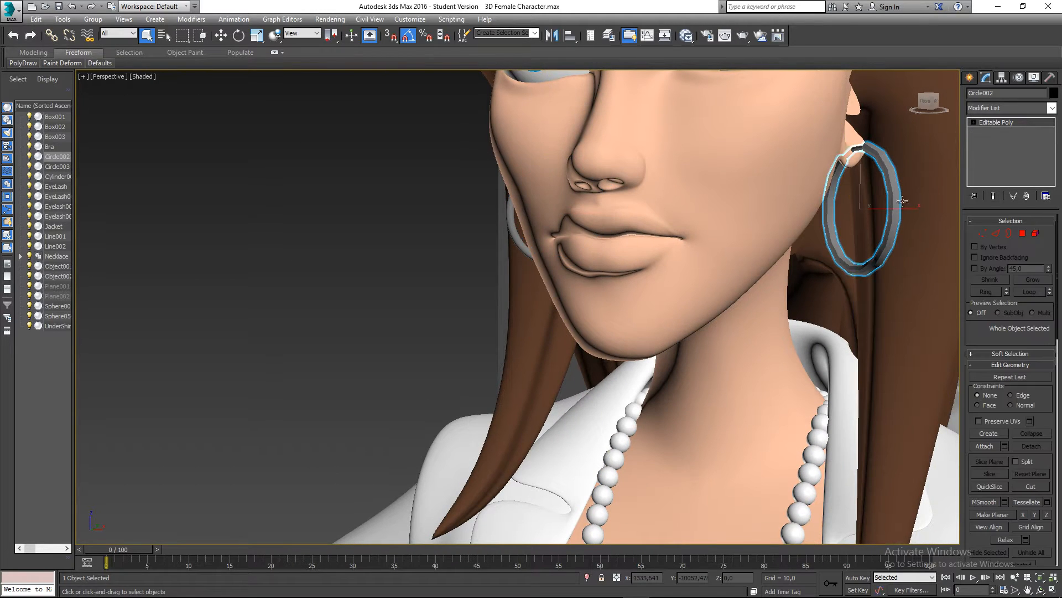
{"action": "left_click", "coordinate": [990, 109]}
{"action": "key", "text": "t"}
{"action": "left_click", "coordinate": [988, 124]}
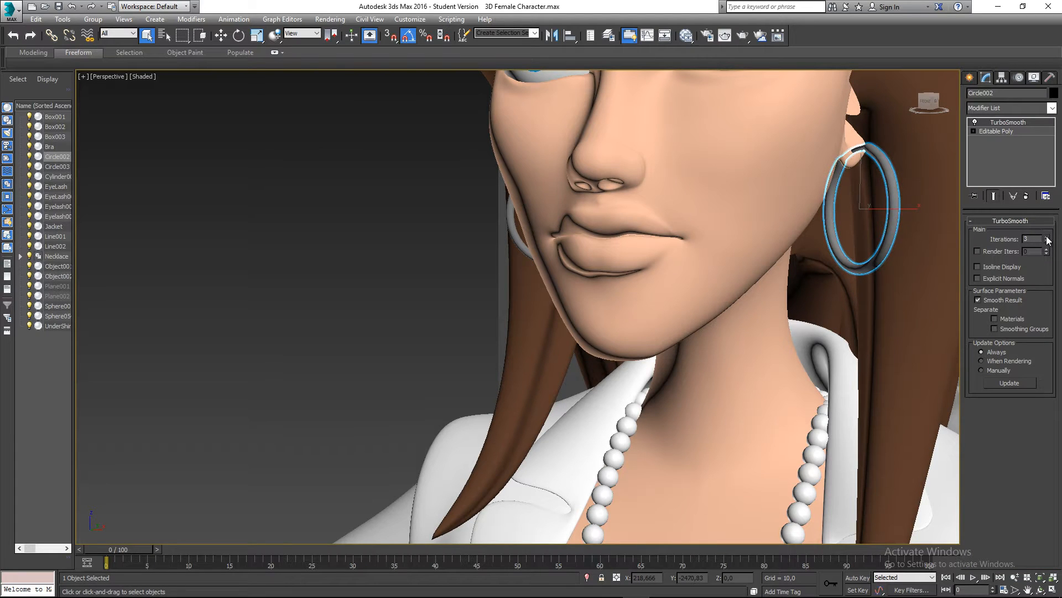
{"action": "left_click", "coordinate": [977, 267]}
Step: Select both hoop earrings together and open the material editor
{"action": "scroll", "coordinate": [636, 249], "scroll_direction": "down", "scroll_amount": 4}
{"action": "middle_click_drag", "start_coordinate": [493, 241], "coordinate": [515, 209], "text": "alt"}
{"action": "left_click", "coordinate": [531, 214], "text": "ctrl"}
{"action": "key", "text": "m"}
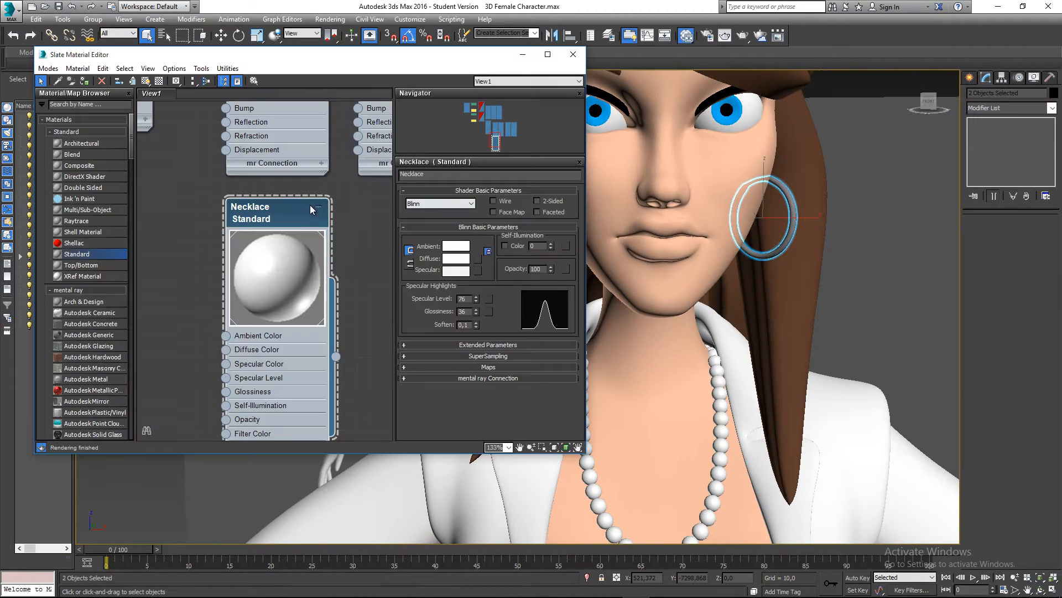
Step: Look through the Standard and mental ray material types for one that suits the earrings
{"action": "middle_click_drag", "start_coordinate": [302, 255], "coordinate": [184, 217]}
{"action": "scroll", "coordinate": [184, 218], "scroll_direction": "down", "scroll_amount": 1}
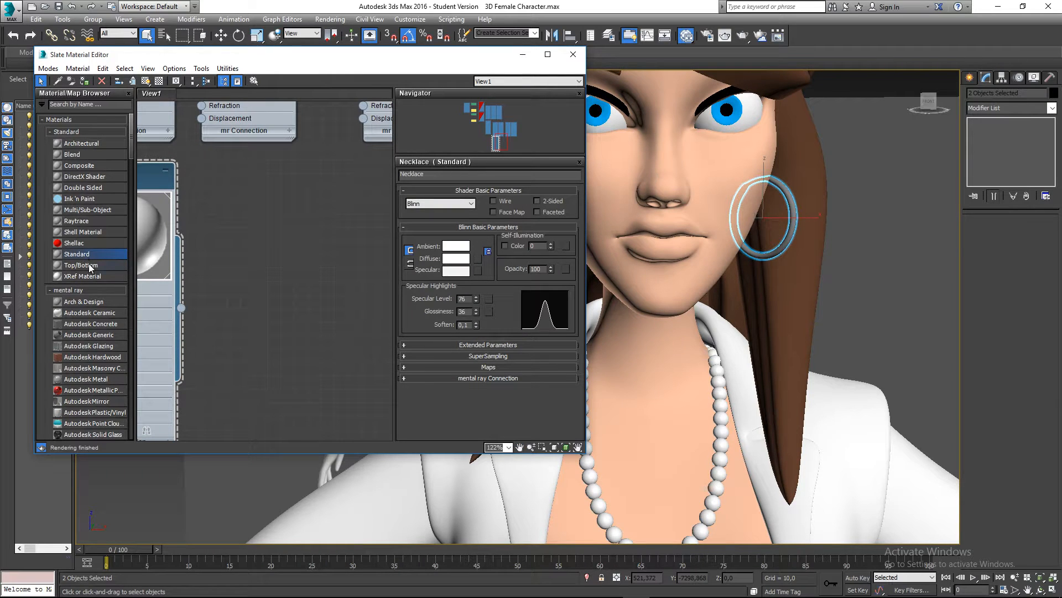
{"action": "middle_click_drag", "start_coordinate": [724, 240], "coordinate": [838, 261]}
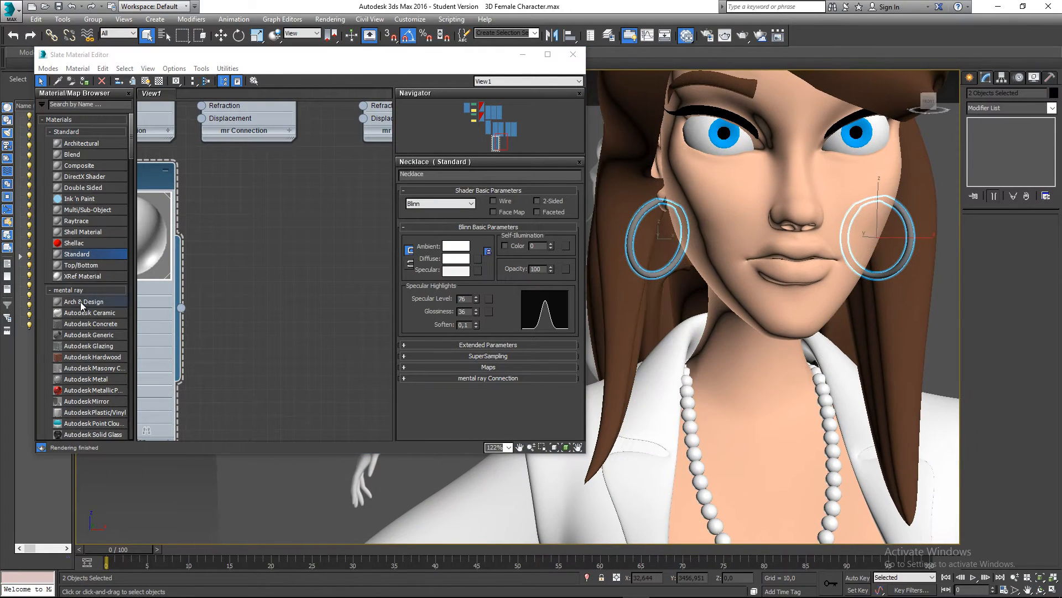
{"action": "middle_click_drag", "start_coordinate": [218, 240], "coordinate": [261, 238]}
{"action": "scroll", "coordinate": [82, 290], "scroll_direction": "down", "scroll_amount": 6}
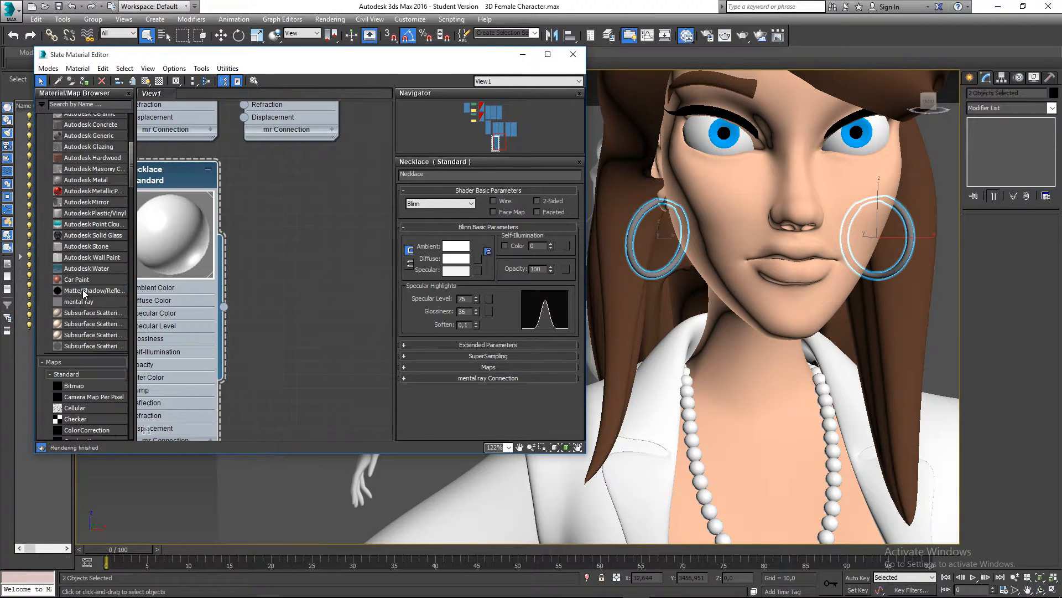
{"action": "scroll", "coordinate": [78, 226], "scroll_direction": "up", "scroll_amount": 1}
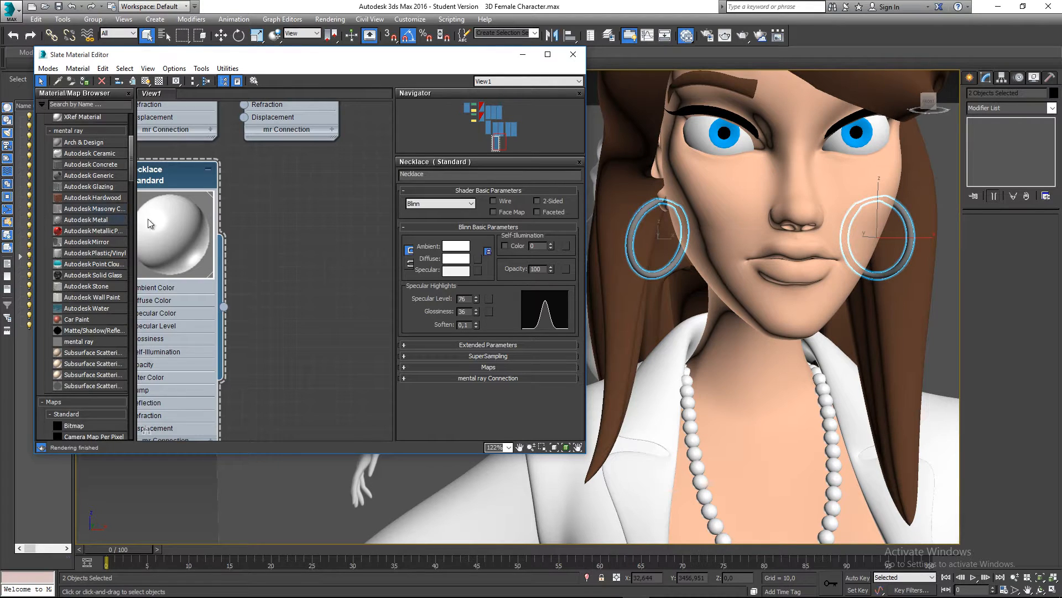
{"action": "middle_click_drag", "start_coordinate": [252, 215], "coordinate": [244, 217]}
{"action": "left_click", "coordinate": [266, 209]}
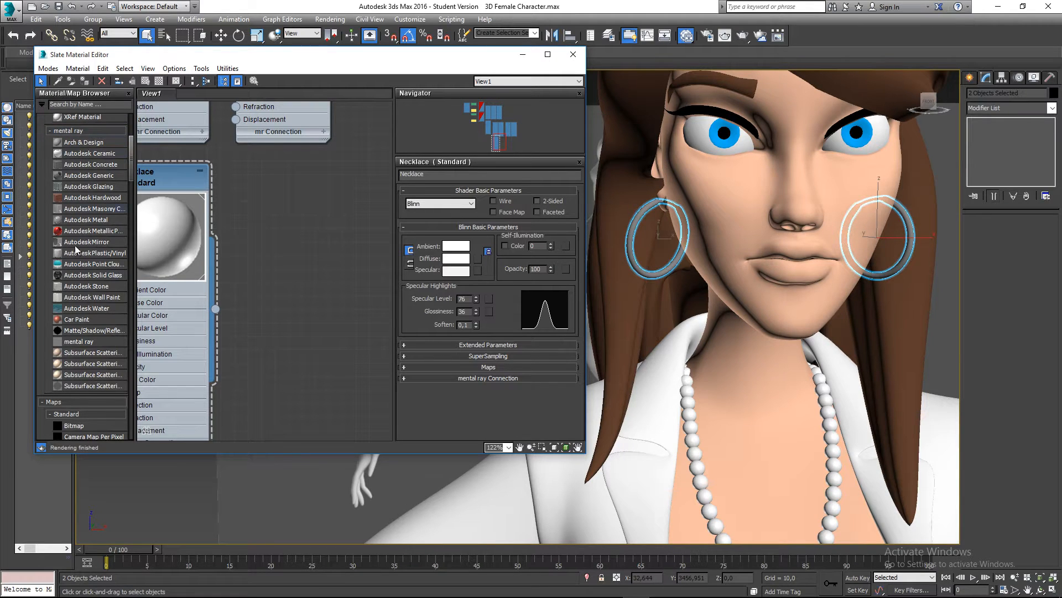
{"action": "middle_click_drag", "start_coordinate": [244, 231], "coordinate": [284, 213]}
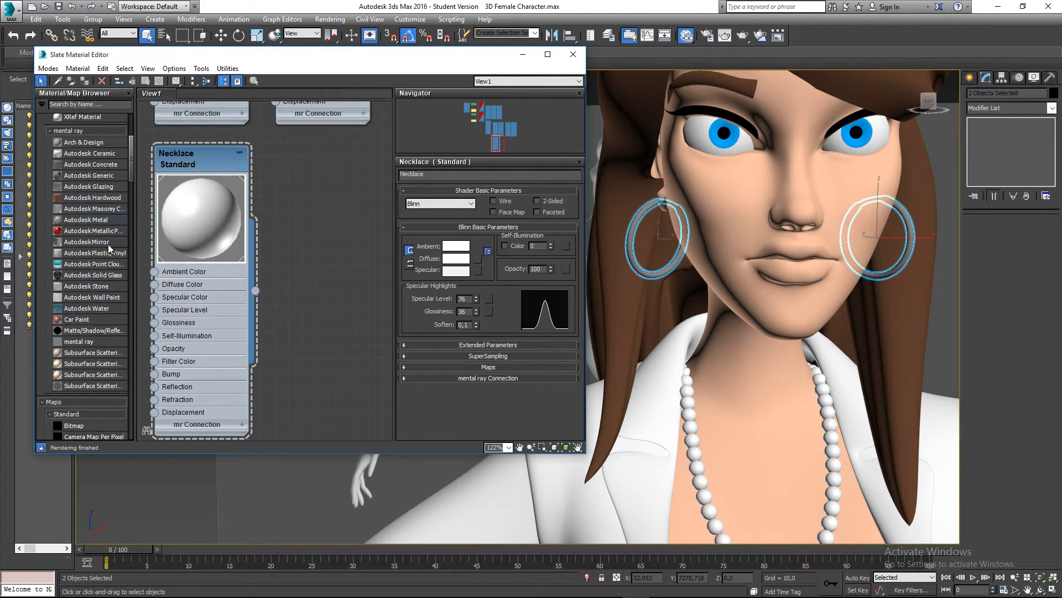
{"action": "middle_click_drag", "start_coordinate": [221, 262], "coordinate": [221, 280]}
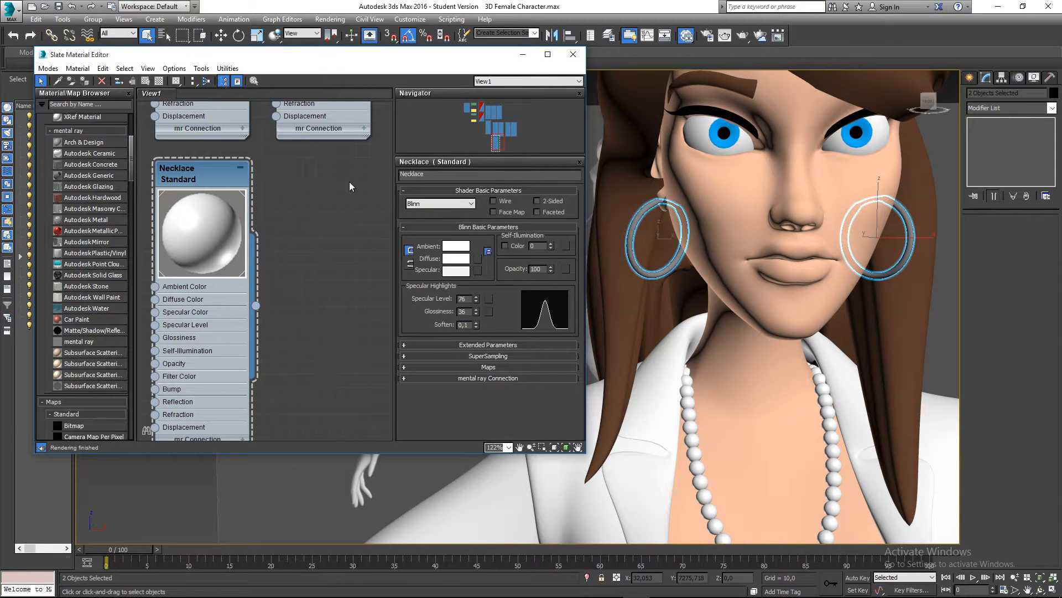
{"action": "mouse_move", "coordinate": [273, 243]}
{"action": "middle_mouse_down"}
{"action": "mouse_move", "coordinate": [275, 208]}
{"action": "mouse_move", "coordinate": [268, 226]}
{"action": "middle_mouse_up"}
{"action": "scroll", "coordinate": [93, 158], "scroll_direction": "up", "scroll_amount": 5}
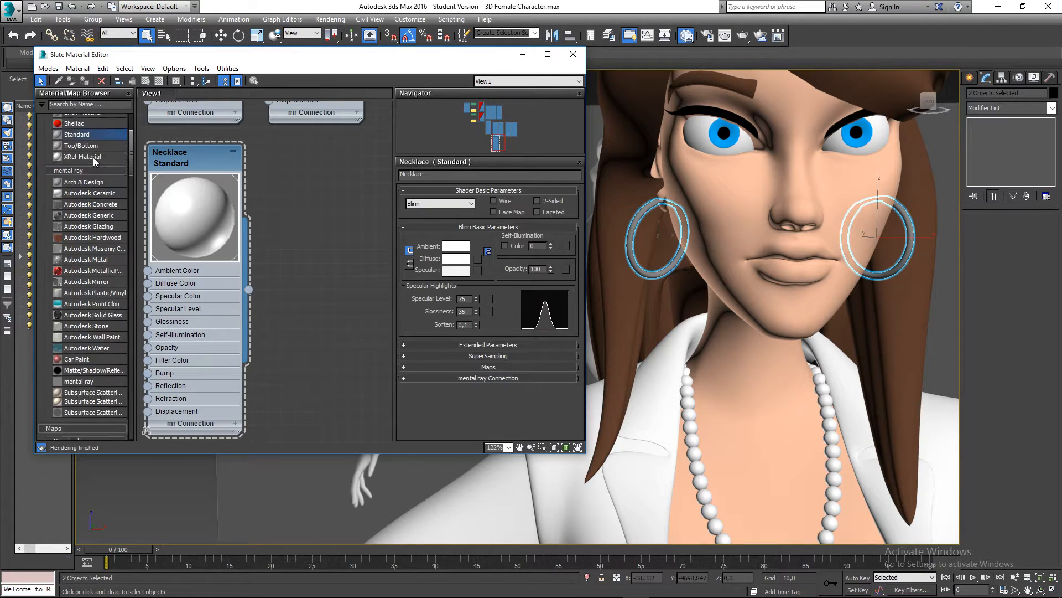
Step: Add a new Standard material beside the Necklace material and name it Ear rings
{"action": "left_click_drag", "start_coordinate": [87, 217], "coordinate": [340, 193]}
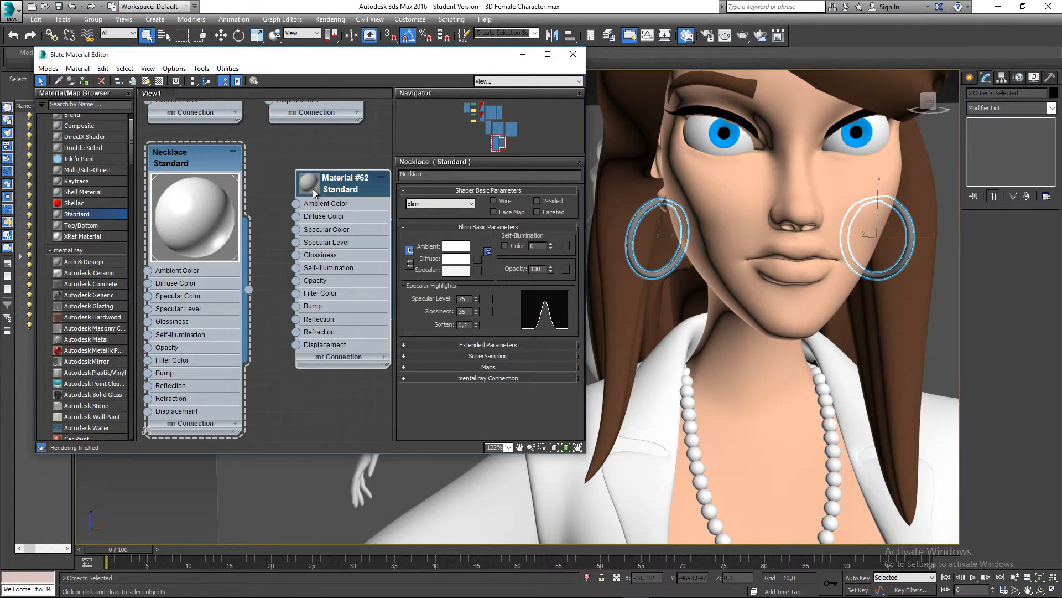
{"action": "double_click", "coordinate": [314, 188]}
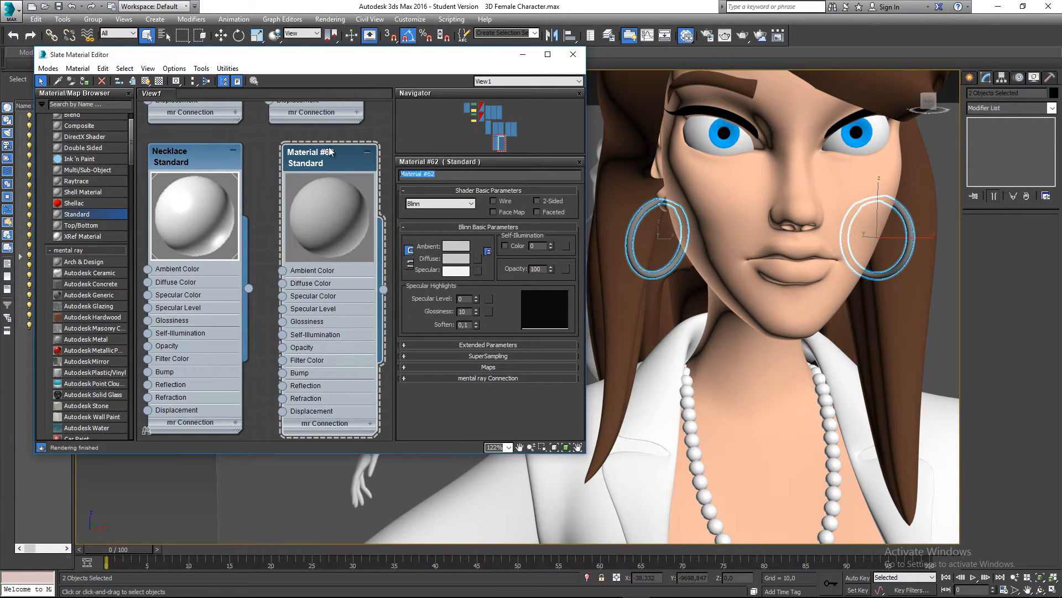
{"action": "type", "text": "Er"}
{"action": "type", "text": "er"}
{"action": "type", "text": "ar"}
{"action": "type", "text": " ringsd"}
{"action": "type", "text": "s"}
{"action": "key", "text": "Return"}
Step: Set the diffuse colour of the Ear rings material to a golden yellow
{"action": "left_click", "coordinate": [456, 259]}
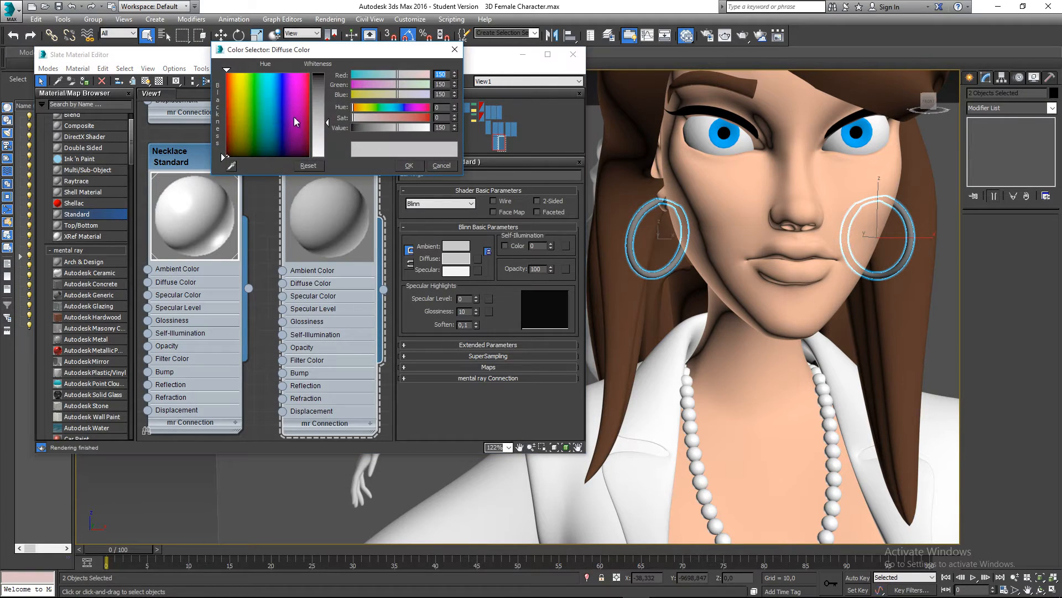
{"action": "mouse_move", "coordinate": [293, 117]}
{"action": "left_mouse_down"}
{"action": "mouse_move", "coordinate": [261, 74]}
{"action": "mouse_move", "coordinate": [235, 73]}
{"action": "mouse_move", "coordinate": [313, 73]}
{"action": "left_mouse_up"}
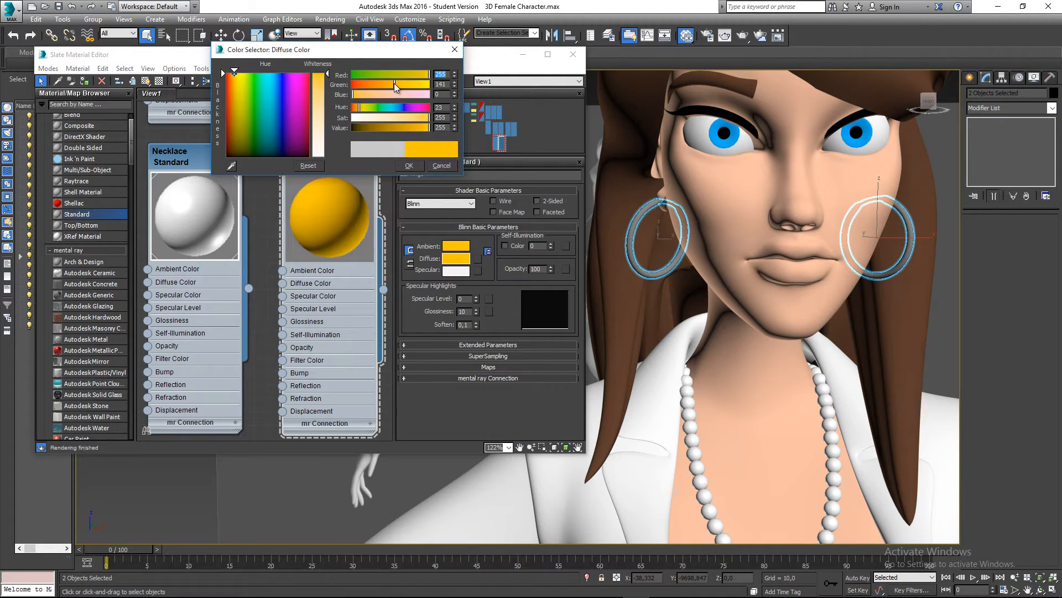
{"action": "left_click", "coordinate": [409, 166]}
Step: Give the Ear rings material a Metal shader with specular level 113 and glossiness 25
{"action": "mouse_move", "coordinate": [476, 299]}
{"action": "left_mouse_down"}
{"action": "mouse_move", "coordinate": [471, 272]}
{"action": "mouse_move", "coordinate": [473, 288]}
{"action": "left_mouse_up"}
{"action": "mouse_move", "coordinate": [476, 312]}
{"action": "left_mouse_down"}
{"action": "mouse_move", "coordinate": [475, 294]}
{"action": "mouse_move", "coordinate": [477, 303]}
{"action": "left_mouse_up"}
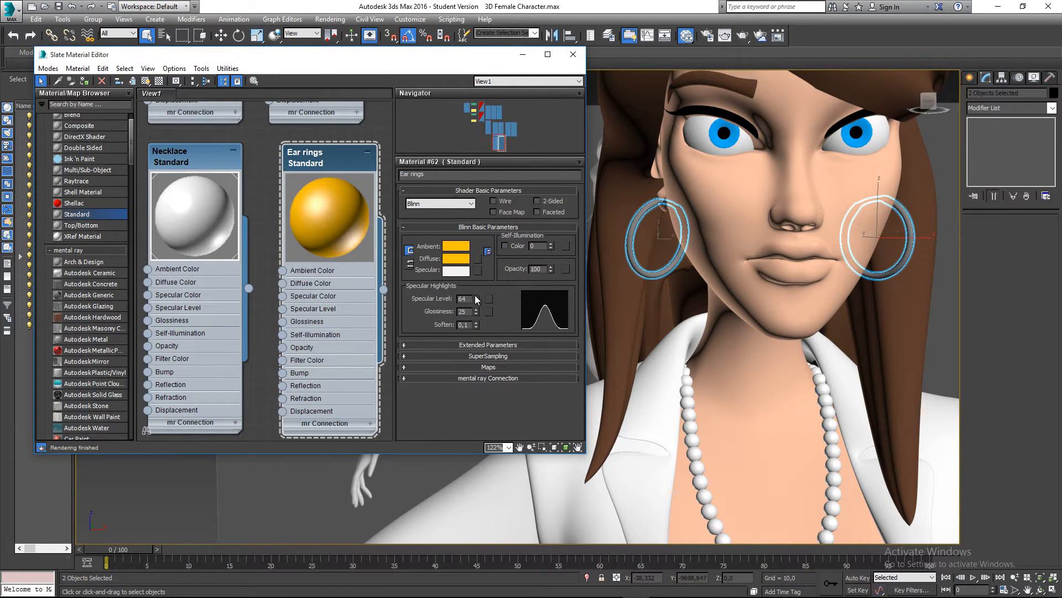
{"action": "left_click", "coordinate": [466, 205]}
{"action": "left_click", "coordinate": [444, 228]}
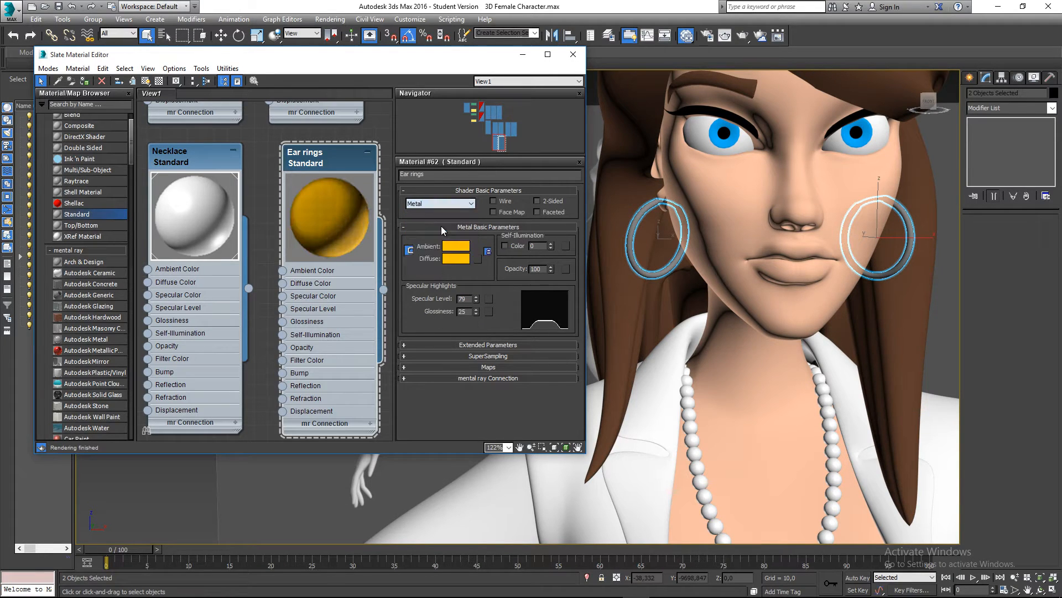
{"action": "left_click_drag", "start_coordinate": [478, 300], "coordinate": [477, 278]}
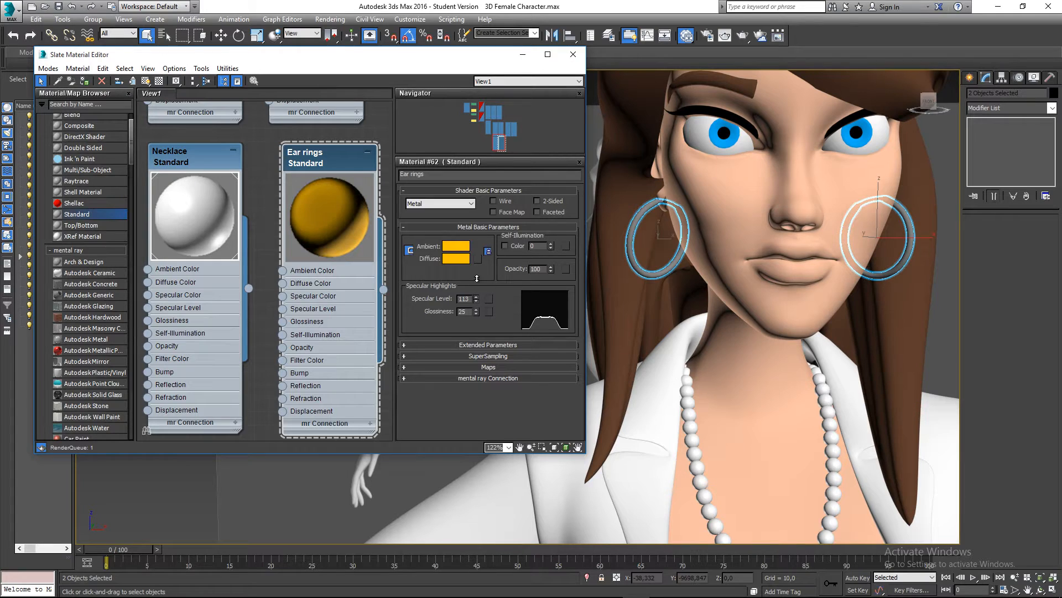
{"action": "left_click", "coordinate": [450, 204]}
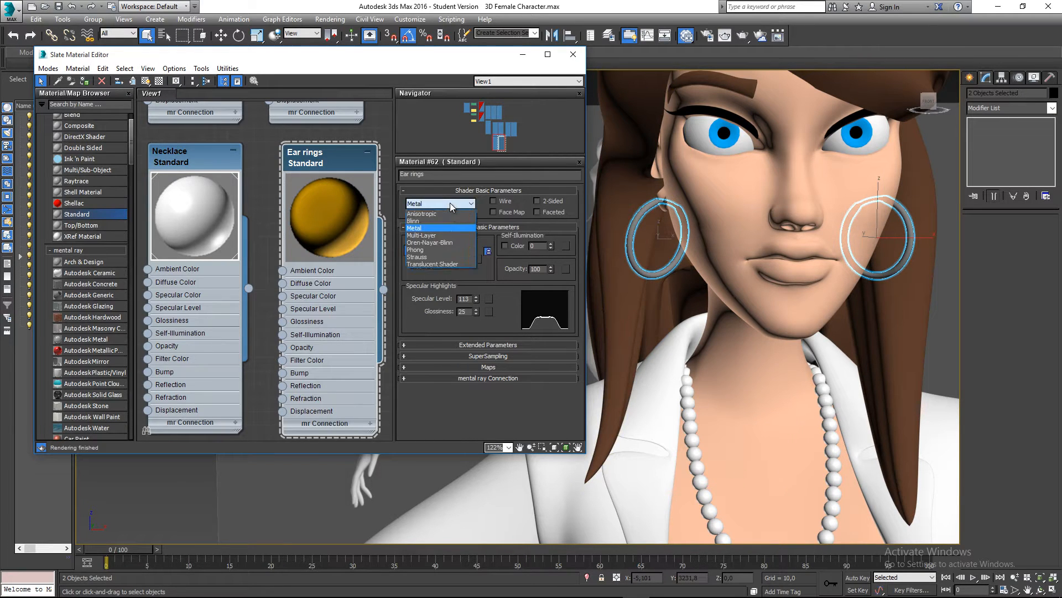
{"action": "left_click", "coordinate": [450, 203]}
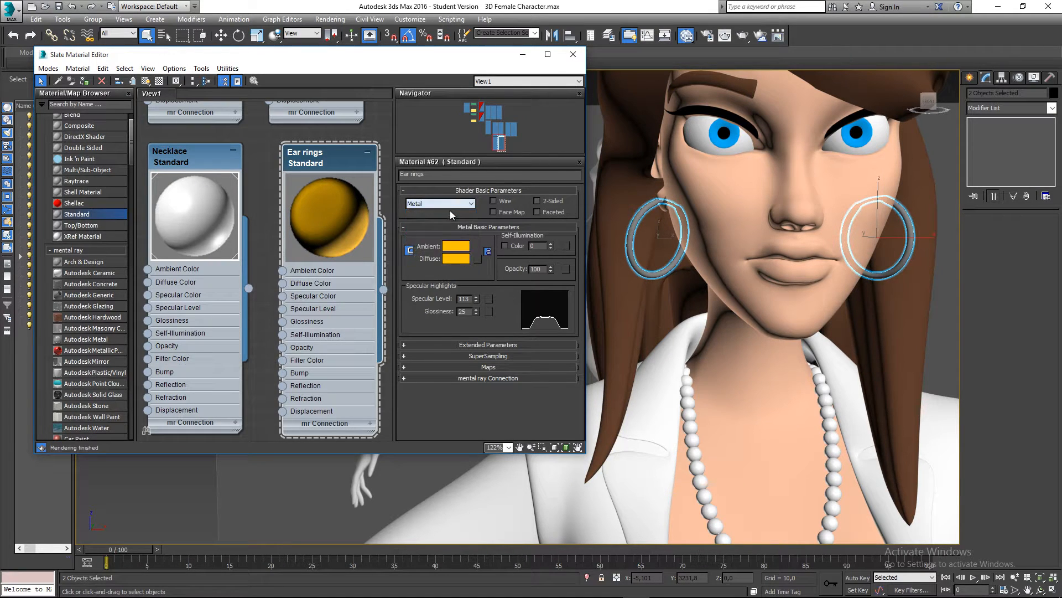
Step: Assign the Ear rings material to both selected hoop earrings, inspect them up close and clear the selection
{"action": "left_click", "coordinate": [86, 82]}
{"action": "middle_click_drag", "start_coordinate": [626, 226], "coordinate": [640, 243]}
{"action": "scroll", "coordinate": [641, 242], "scroll_direction": "up", "scroll_amount": 4}
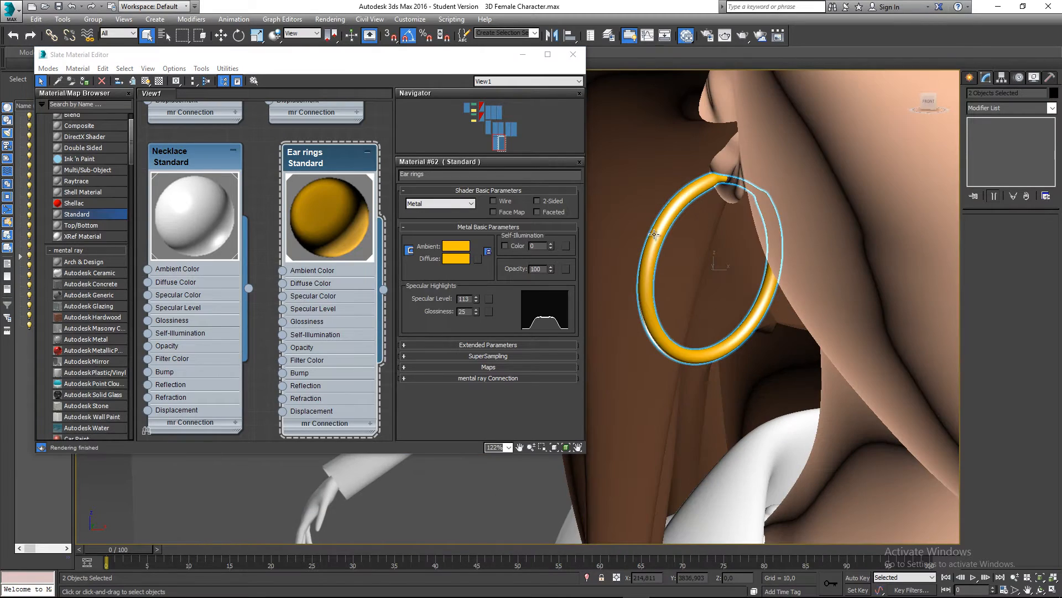
{"action": "middle_click_drag", "start_coordinate": [687, 288], "coordinate": [768, 258]}
{"action": "left_click", "coordinate": [534, 477]}
{"action": "middle_click_drag", "start_coordinate": [739, 336], "coordinate": [639, 314]}
{"action": "scroll", "coordinate": [690, 330], "scroll_direction": "down", "scroll_amount": 4}
{"action": "middle_click_drag", "start_coordinate": [797, 339], "coordinate": [776, 388], "text": "alt"}
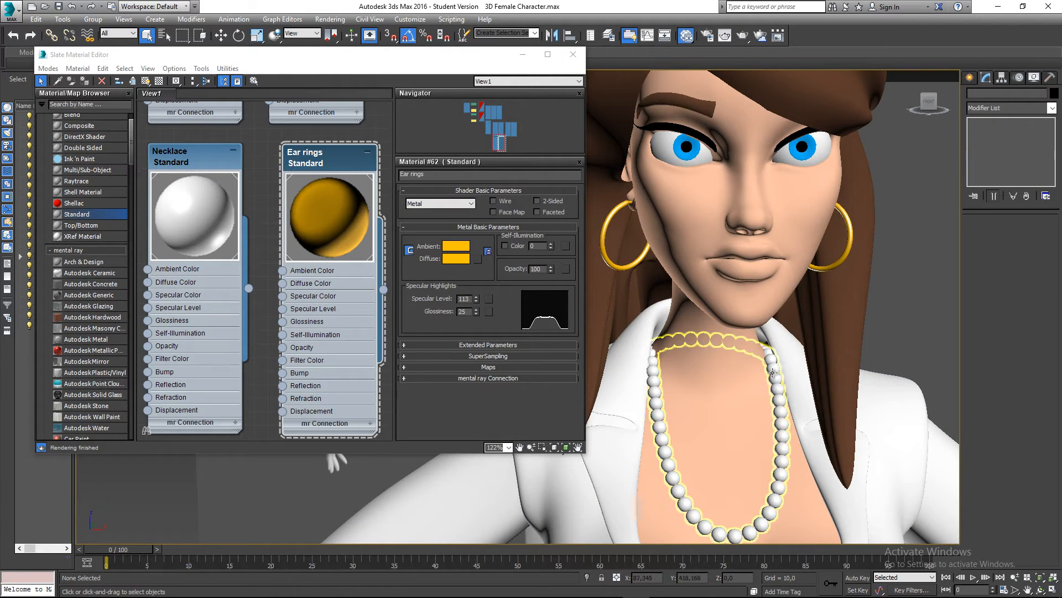
Step: Select both of the character's shoes together
{"action": "scroll", "coordinate": [776, 389], "scroll_direction": "down", "scroll_amount": 3}
{"action": "middle_click_drag", "start_coordinate": [879, 372], "coordinate": [811, 270], "text": "alt"}
{"action": "middle_click_drag", "start_coordinate": [776, 332], "coordinate": [817, 145]}
{"action": "scroll", "coordinate": [824, 211], "scroll_direction": "down", "scroll_amount": 4}
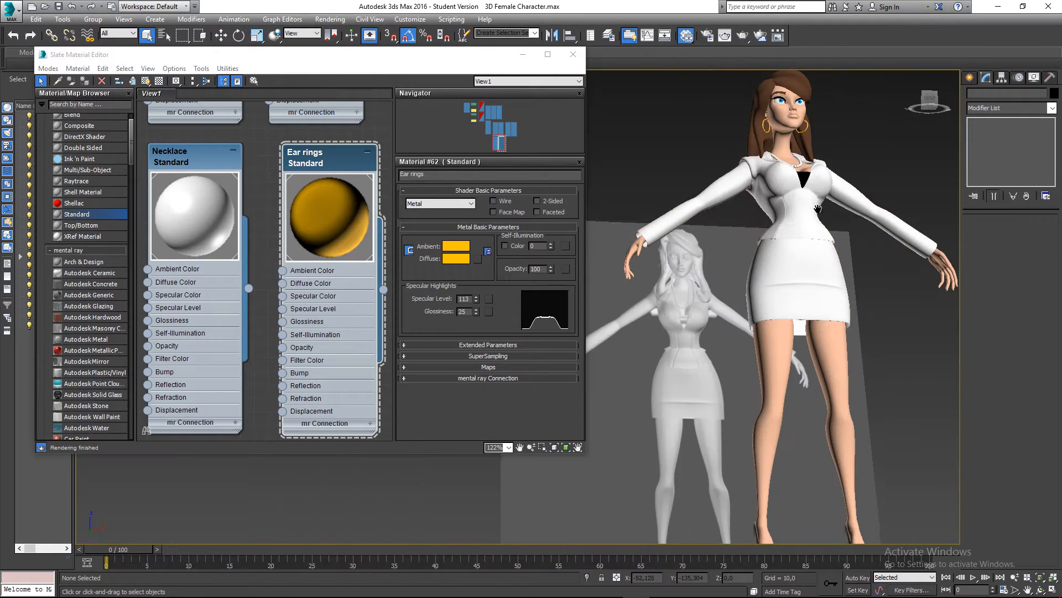
{"action": "scroll", "coordinate": [767, 446], "scroll_direction": "up", "scroll_amount": 2}
{"action": "middle_click_drag", "start_coordinate": [796, 443], "coordinate": [759, 366]}
{"action": "scroll", "coordinate": [770, 348], "scroll_direction": "up", "scroll_amount": 3}
{"action": "left_click", "coordinate": [770, 348]}
{"action": "middle_click_drag", "start_coordinate": [796, 382], "coordinate": [678, 394]}
{"action": "left_click", "coordinate": [851, 392], "text": "ctrl"}
{"action": "scroll", "coordinate": [287, 260], "scroll_direction": "down", "scroll_amount": 1}
Step: Add another Standard material beside the Ear rings material and name it Shoes
{"action": "middle_click_drag", "start_coordinate": [380, 241], "coordinate": [176, 240]}
{"action": "left_click_drag", "start_coordinate": [85, 218], "coordinate": [220, 176]}
{"action": "double_click", "coordinate": [252, 211]}
{"action": "double_click", "coordinate": [221, 177]}
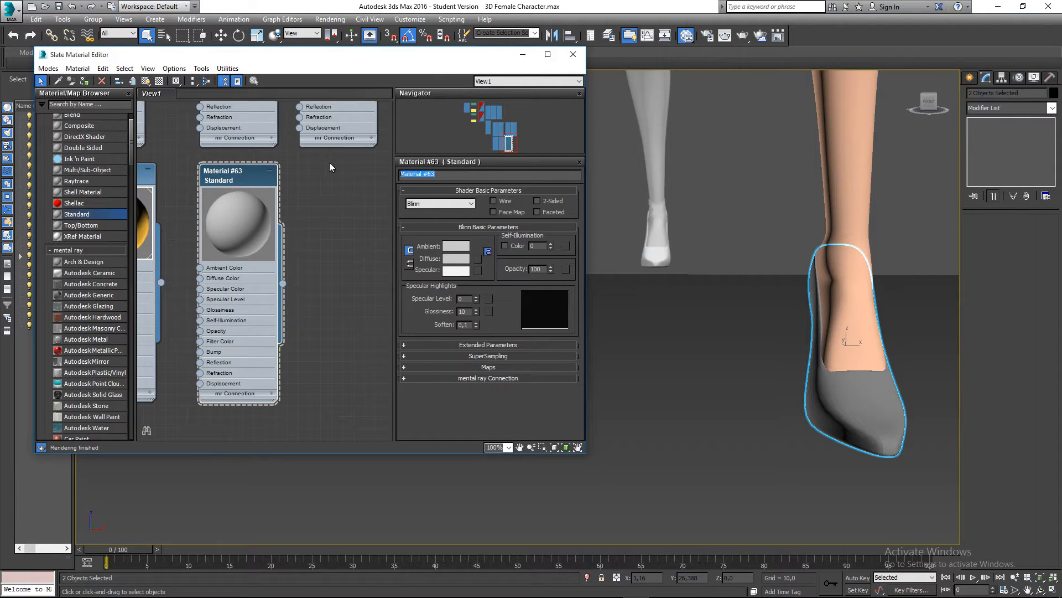
{"action": "type", "text": "Shoes"}
{"action": "key", "text": "Return"}
Step: Set the diffuse colour of the Shoes material to a bright pink
{"action": "left_click", "coordinate": [456, 259]}
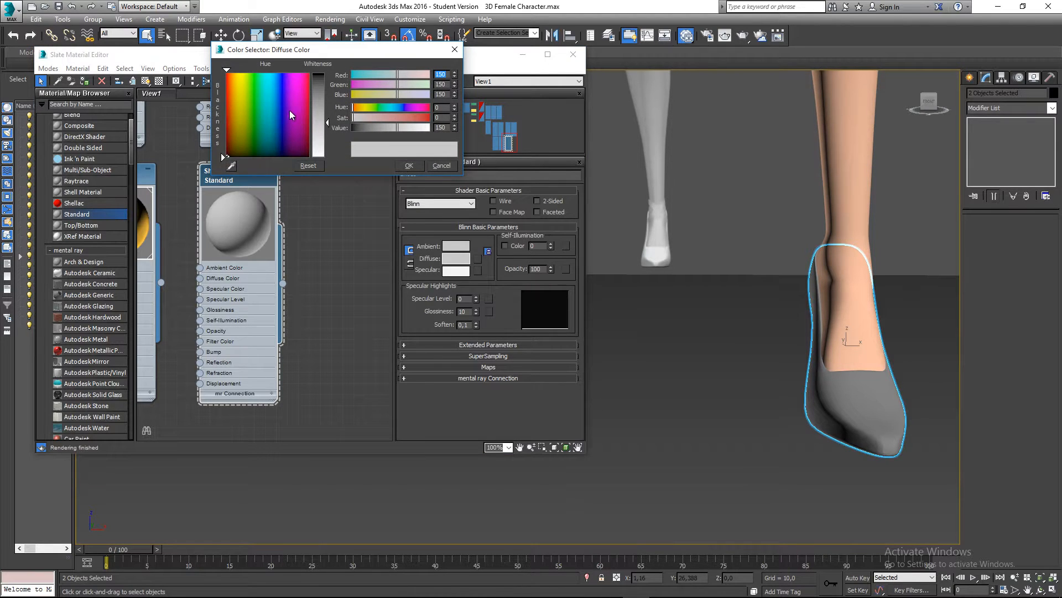
{"action": "mouse_move", "coordinate": [290, 111]}
{"action": "left_mouse_down"}
{"action": "mouse_move", "coordinate": [264, 73]}
{"action": "mouse_move", "coordinate": [307, 75]}
{"action": "mouse_move", "coordinate": [320, 93]}
{"action": "mouse_move", "coordinate": [320, 81]}
{"action": "left_mouse_up"}
{"action": "left_click", "coordinate": [409, 166]}
Step: Assign the Shoes material to both shoes and keep the pair selected
{"action": "key", "text": "z"}
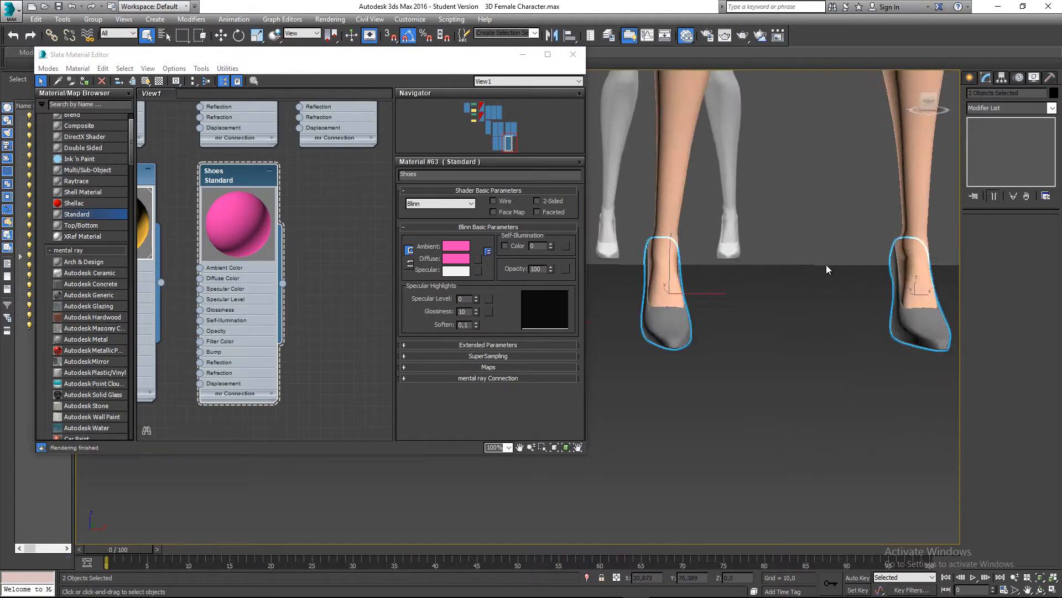
{"action": "left_click", "coordinate": [669, 287]}
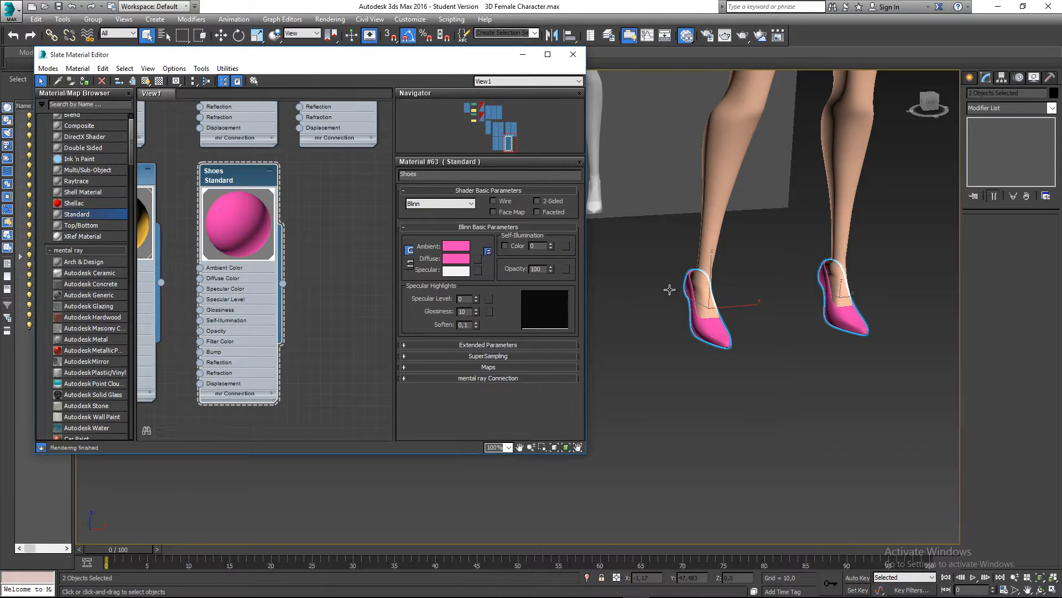
{"action": "scroll", "coordinate": [778, 266], "scroll_direction": "down", "scroll_amount": 3}
{"action": "middle_click_drag", "start_coordinate": [780, 313], "coordinate": [728, 321]}
{"action": "left_click", "coordinate": [714, 379]}
{"action": "left_click", "coordinate": [760, 385], "text": "ctrl"}
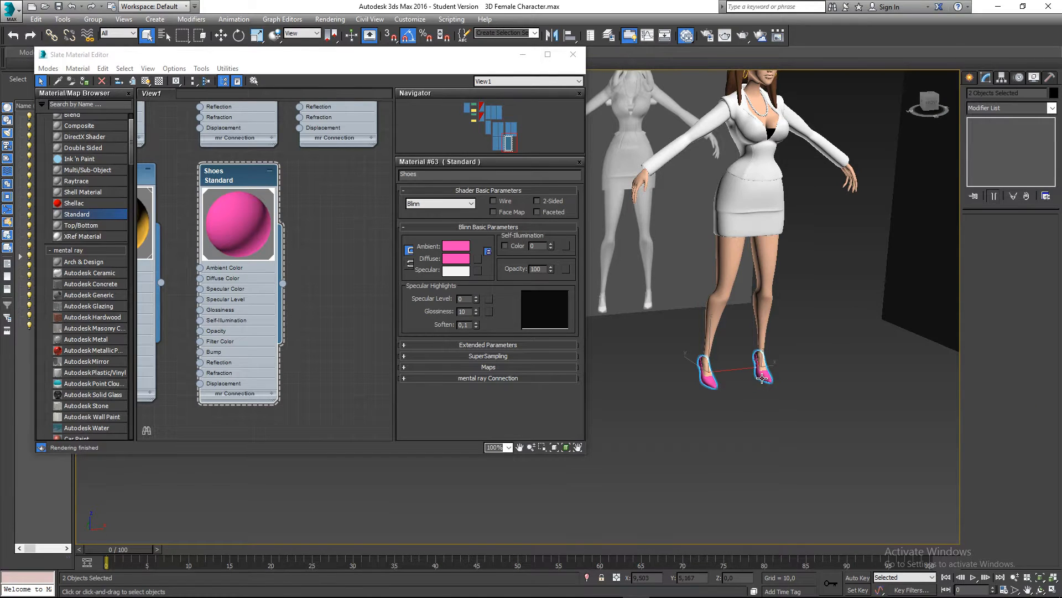
Step: Change the diffuse colour of the Shoes material to pure white
{"action": "scroll", "coordinate": [722, 385], "scroll_direction": "up", "scroll_amount": 5}
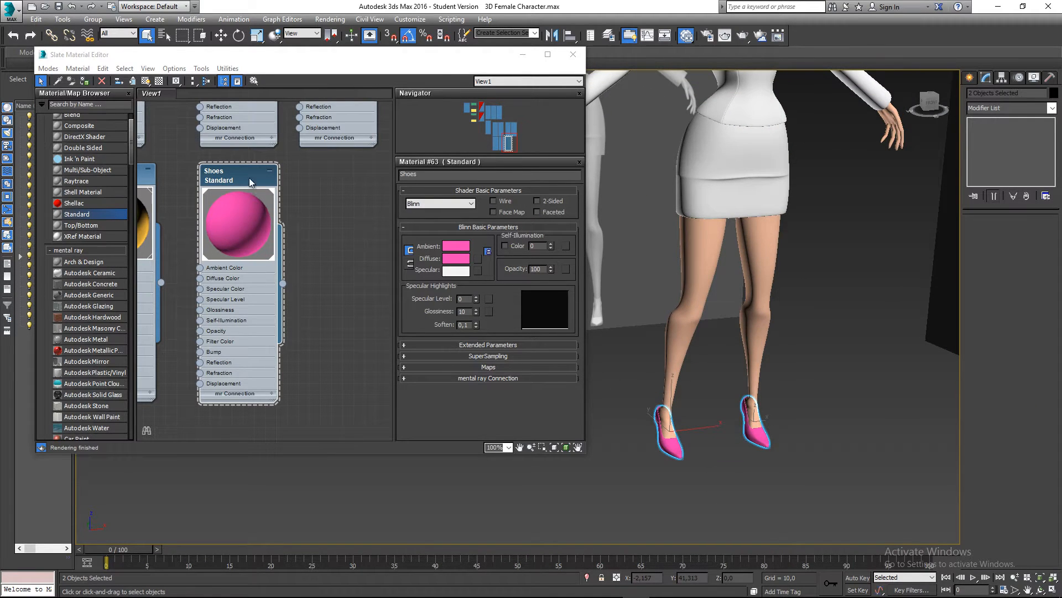
{"action": "scroll", "coordinate": [692, 222], "scroll_direction": "down", "scroll_amount": 6}
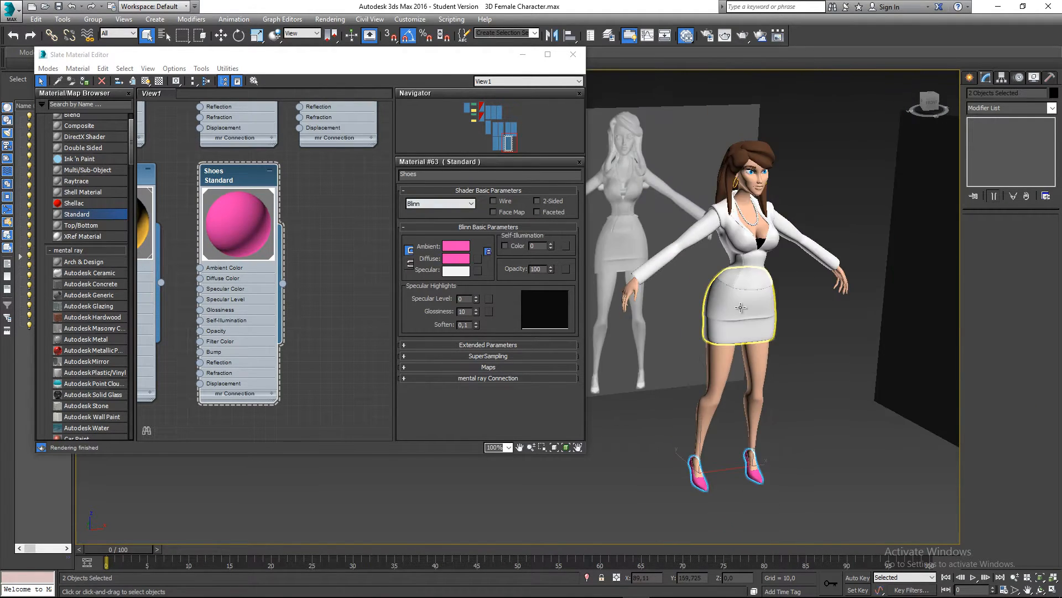
{"action": "middle_click_drag", "start_coordinate": [697, 233], "coordinate": [742, 260], "text": "alt"}
{"action": "middle_click_drag", "start_coordinate": [306, 220], "coordinate": [286, 232]}
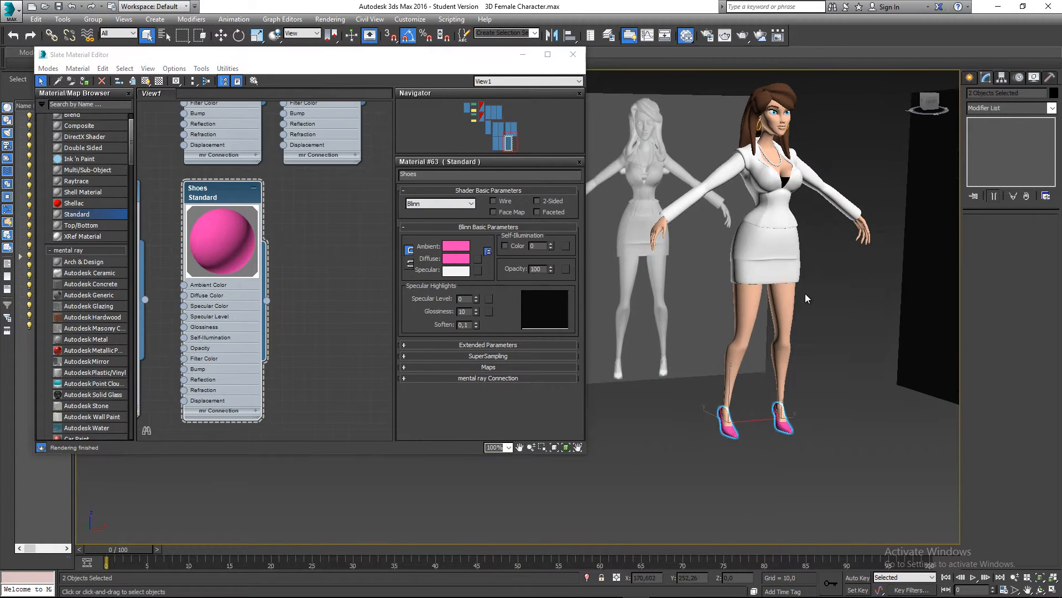
{"action": "scroll", "coordinate": [805, 296], "scroll_direction": "up", "scroll_amount": 3}
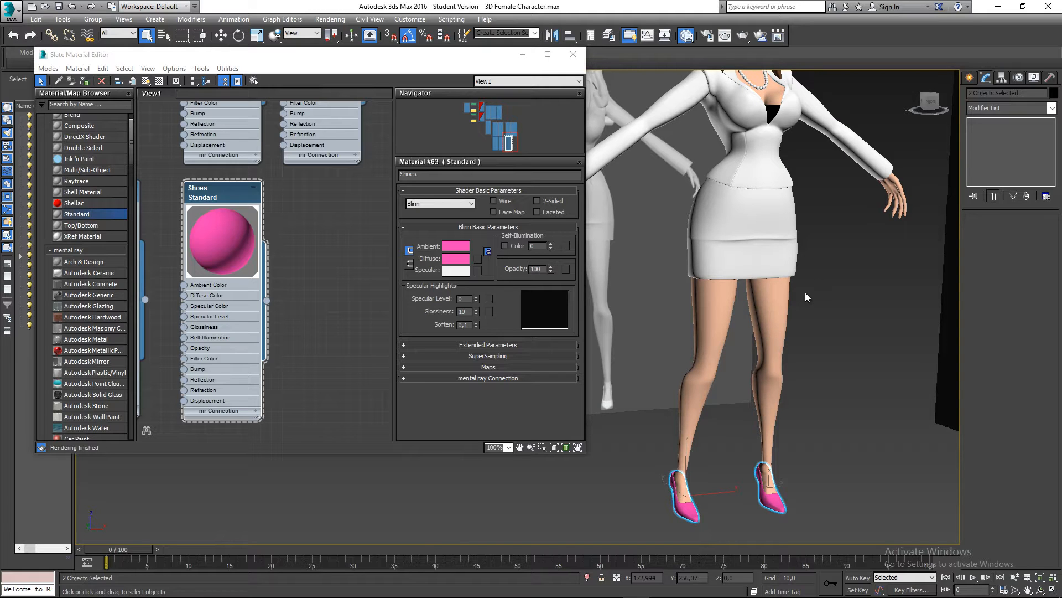
{"action": "middle_click_drag", "start_coordinate": [805, 292], "coordinate": [800, 259]}
{"action": "left_click", "coordinate": [456, 258]}
{"action": "left_click_drag", "start_coordinate": [325, 81], "coordinate": [342, 157]}
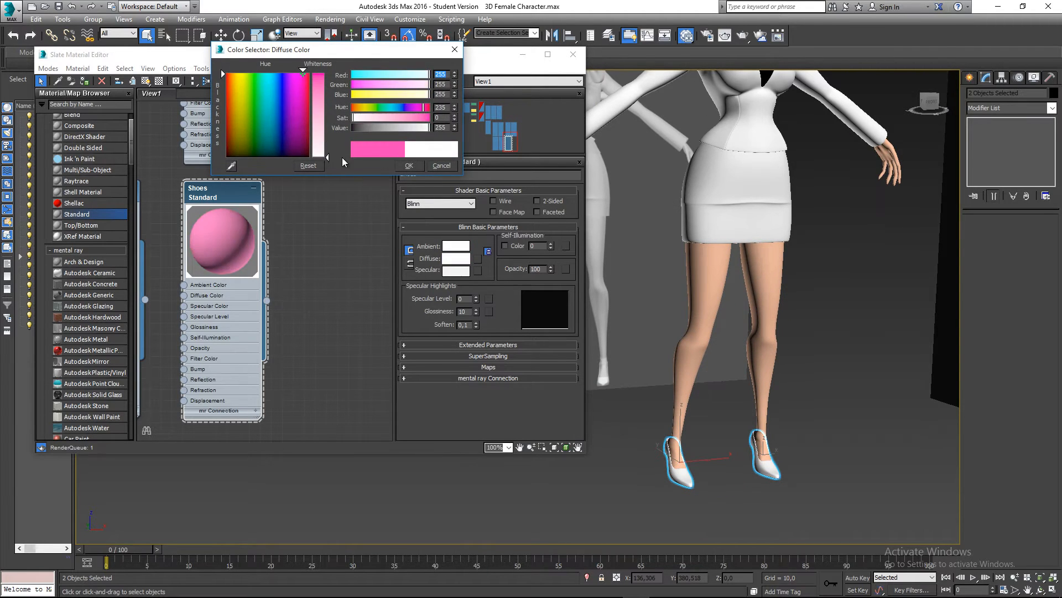
{"action": "left_click", "coordinate": [410, 168]}
Step: Clear the shoe selection and check the whole character with the white shoes from different angles
{"action": "left_click", "coordinate": [809, 344]}
{"action": "scroll", "coordinate": [809, 345], "scroll_direction": "down", "scroll_amount": 4}
{"action": "mouse_move", "coordinate": [810, 345]}
{"action": "middle_mouse_down", "text": "alt"}
{"action": "mouse_move", "coordinate": [876, 365]}
{"action": "mouse_move", "coordinate": [805, 354]}
{"action": "middle_mouse_up", "text": "alt"}
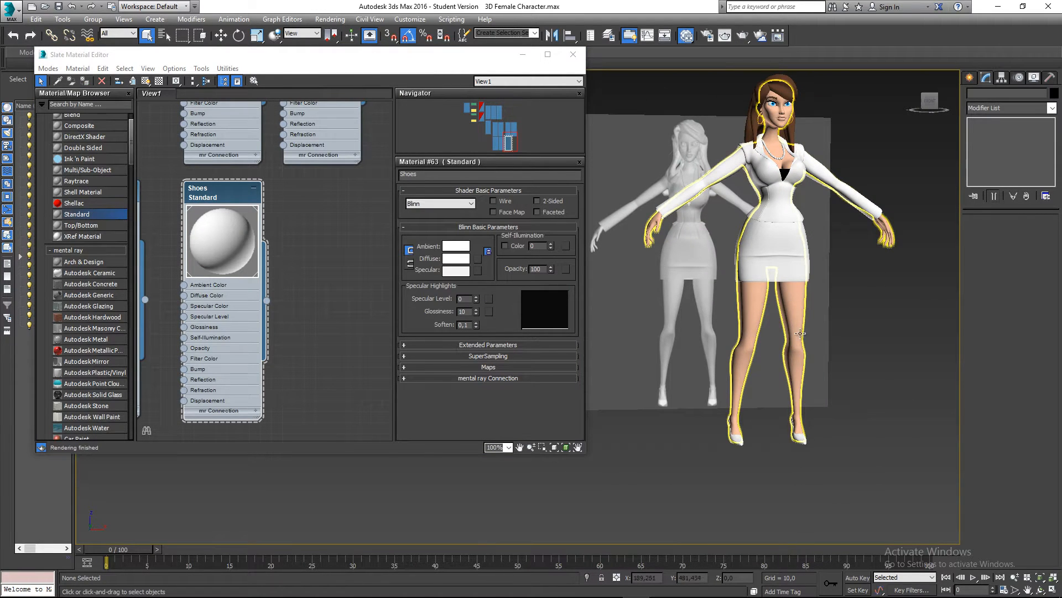
{"action": "left_click", "coordinate": [779, 247]}
{"action": "middle_click_drag", "start_coordinate": [778, 284], "coordinate": [814, 282], "text": "alt"}
{"action": "left_click", "coordinate": [900, 275]}
{"action": "scroll", "coordinate": [806, 417], "scroll_direction": "up", "scroll_amount": 5}
Step: Select both shoes and make the Shoes material glossy with a specular level of 51 and a glossiness of 47
{"action": "left_click", "coordinate": [763, 458]}
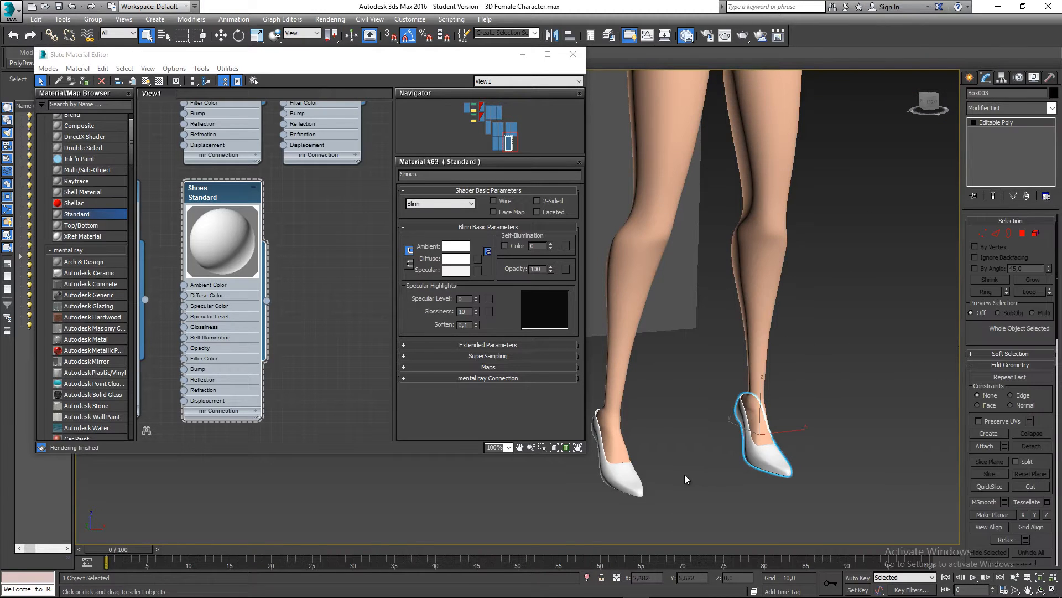
{"action": "scroll", "coordinate": [765, 384], "scroll_direction": "up", "scroll_amount": 4}
{"action": "left_click", "coordinate": [307, 260]}
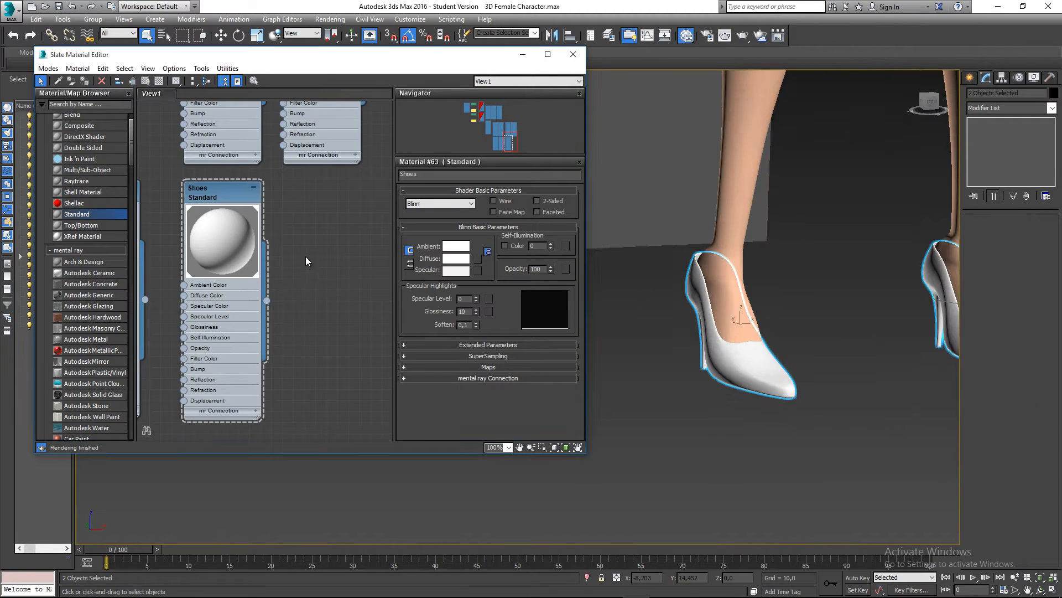
{"action": "scroll", "coordinate": [689, 370], "scroll_direction": "up", "scroll_amount": 4}
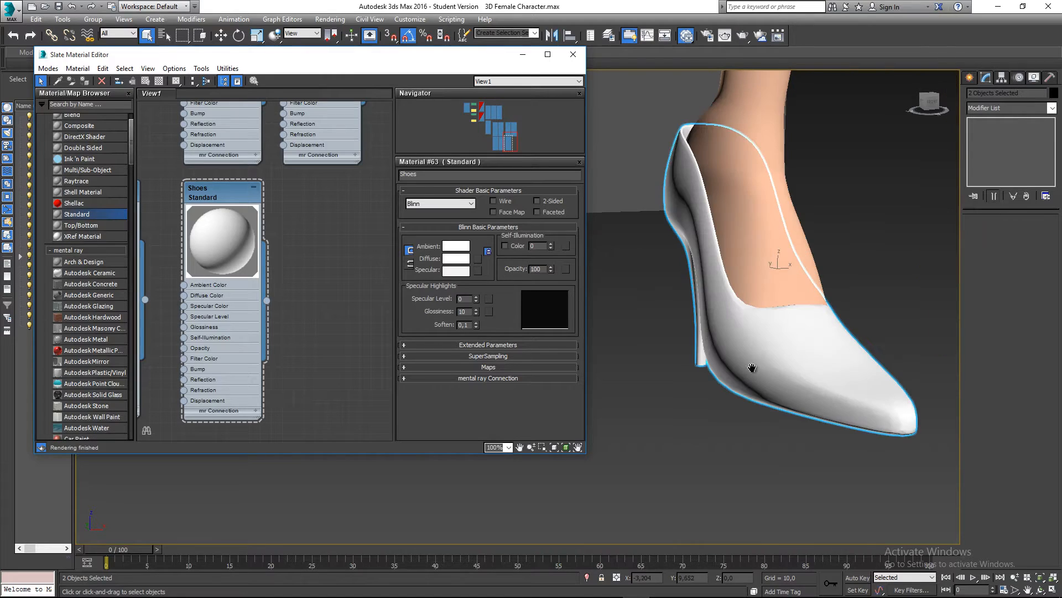
{"action": "left_click_drag", "start_coordinate": [476, 297], "coordinate": [478, 269]}
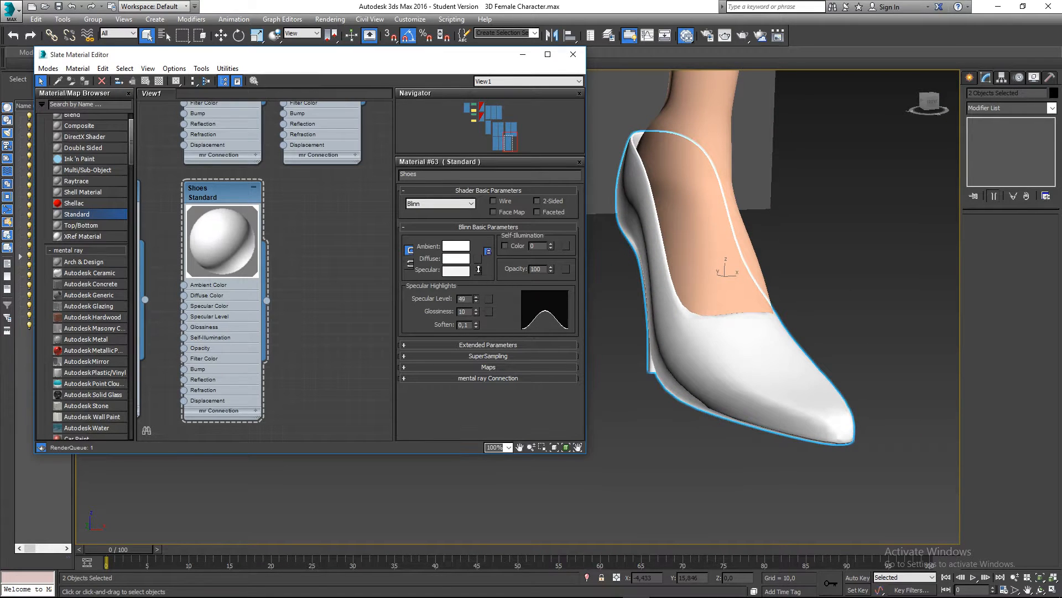
{"action": "left_click_drag", "start_coordinate": [476, 311], "coordinate": [477, 296]}
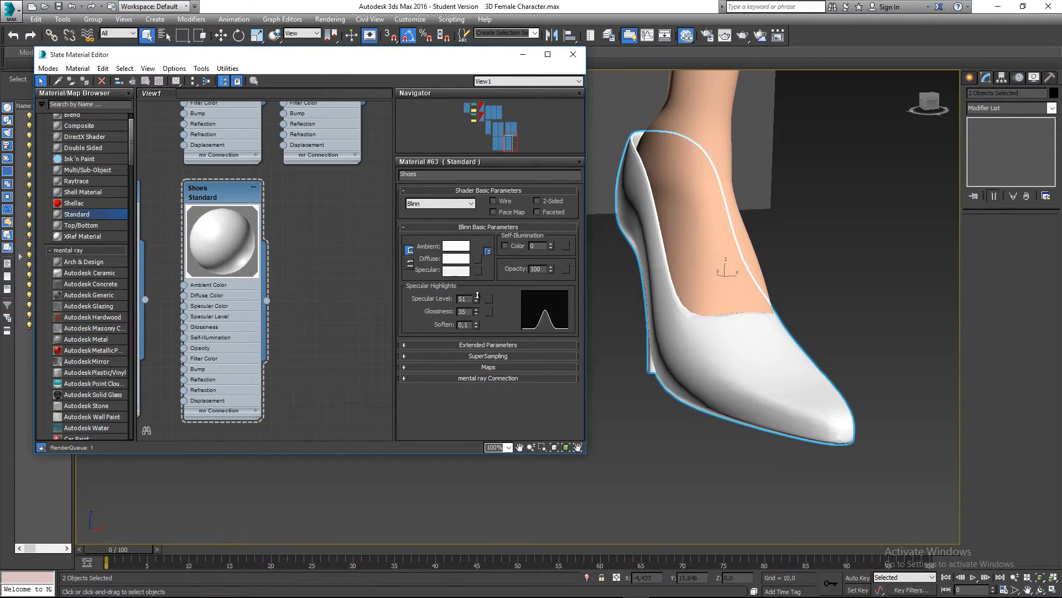
{"action": "scroll", "coordinate": [726, 270], "scroll_direction": "down", "scroll_amount": 6}
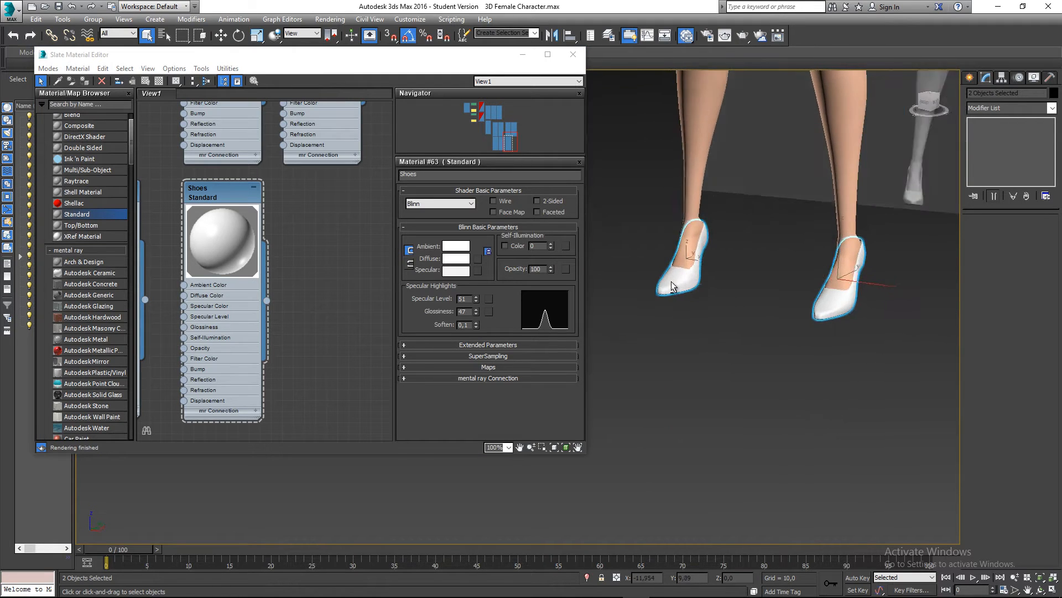
Step: Clear the shoe selection and examine the character with the glossy shoes, from the full figure up to the face
{"action": "middle_click_drag", "start_coordinate": [723, 97], "coordinate": [727, 261]}
{"action": "scroll", "coordinate": [728, 261], "scroll_direction": "down", "scroll_amount": 5}
{"action": "middle_click_drag", "start_coordinate": [727, 160], "coordinate": [824, 264]}
{"action": "left_click", "coordinate": [838, 363]}
{"action": "mouse_move", "coordinate": [838, 362]}
{"action": "middle_mouse_down", "text": "alt"}
{"action": "mouse_move", "coordinate": [890, 310]}
{"action": "mouse_move", "coordinate": [848, 259]}
{"action": "mouse_move", "coordinate": [848, 364]}
{"action": "mouse_move", "coordinate": [819, 357]}
{"action": "middle_mouse_up", "text": "alt"}
{"action": "scroll", "coordinate": [812, 287], "scroll_direction": "up", "scroll_amount": 8}
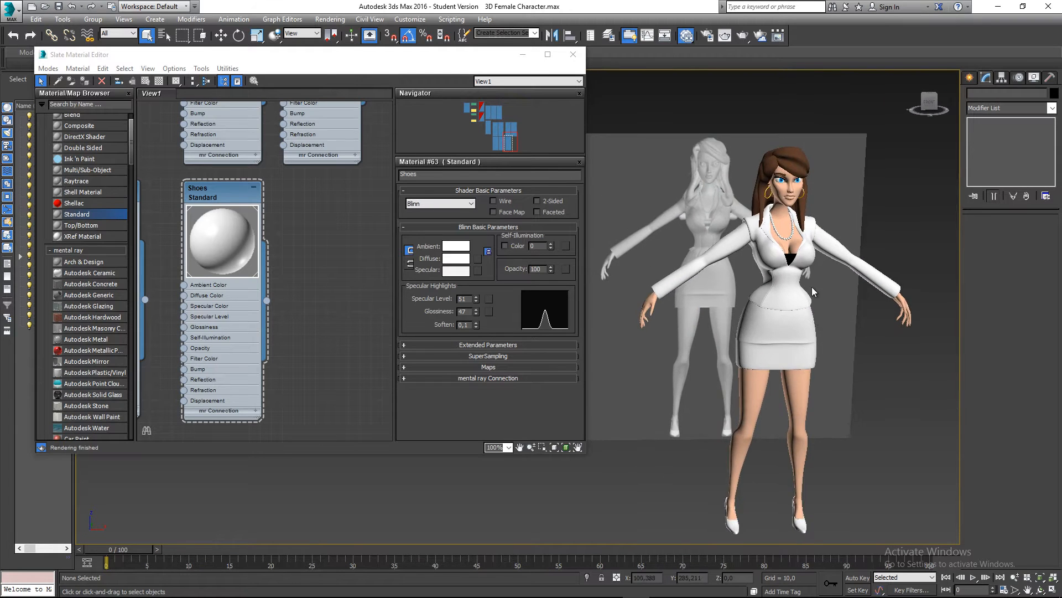
{"action": "middle_click_drag", "start_coordinate": [810, 231], "coordinate": [842, 132]}
{"action": "middle_click_drag", "start_coordinate": [834, 244], "coordinate": [838, 388]}
{"action": "middle_click_drag", "start_coordinate": [824, 232], "coordinate": [829, 355]}
{"action": "middle_click_drag", "start_coordinate": [854, 289], "coordinate": [857, 213]}
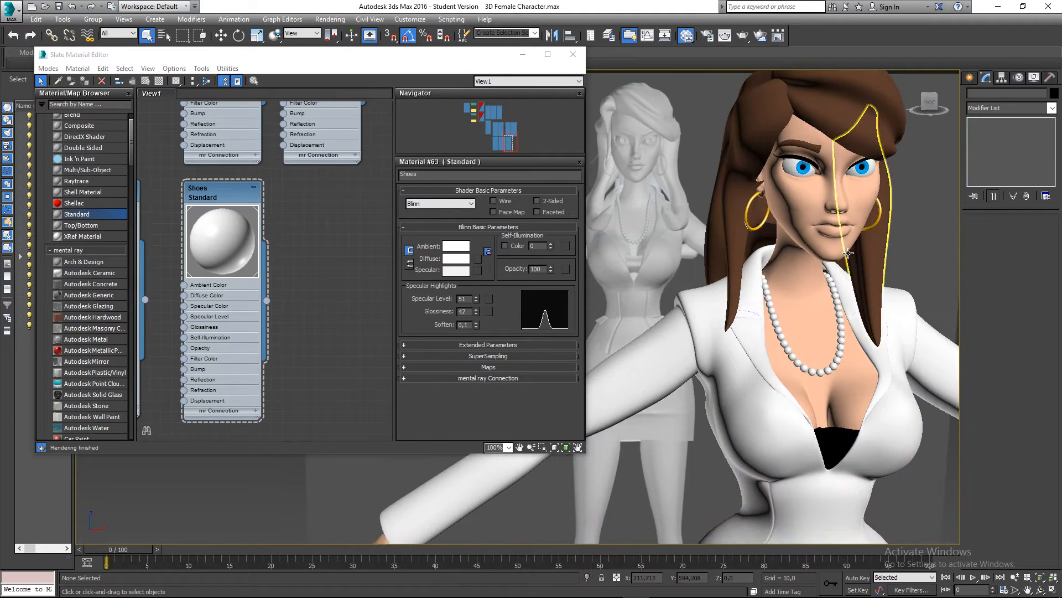
{"action": "scroll", "coordinate": [859, 210], "scroll_direction": "down", "scroll_amount": 4}
{"action": "middle_click_drag", "start_coordinate": [841, 302], "coordinate": [849, 163]}
{"action": "middle_click_drag", "start_coordinate": [859, 99], "coordinate": [830, 231]}
{"action": "scroll", "coordinate": [831, 231], "scroll_direction": "up", "scroll_amount": 5}
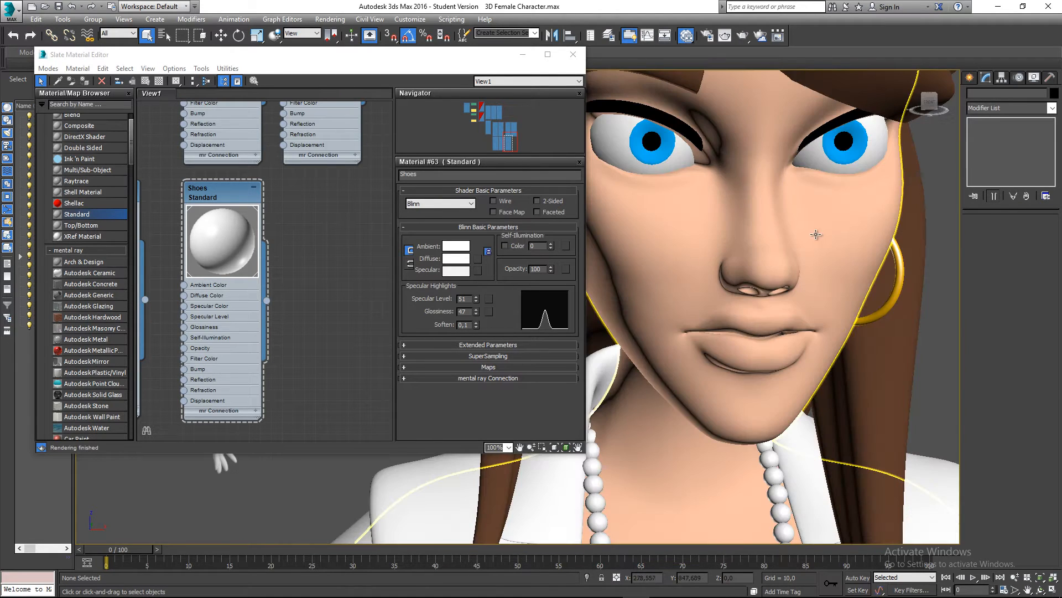
Step: Select the body mesh and enter polygon editing on its Editable Poly base, with edged faces shown around the mouth
{"action": "left_click", "coordinate": [797, 284]}
{"action": "scroll", "coordinate": [797, 285], "scroll_direction": "down", "scroll_amount": 2}
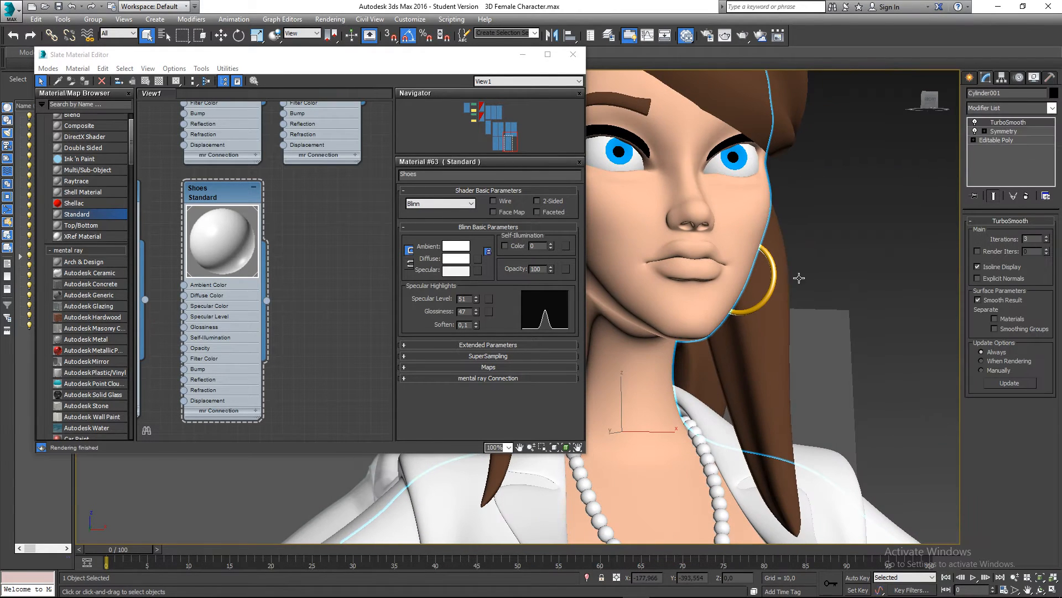
{"action": "left_click", "coordinate": [994, 139]}
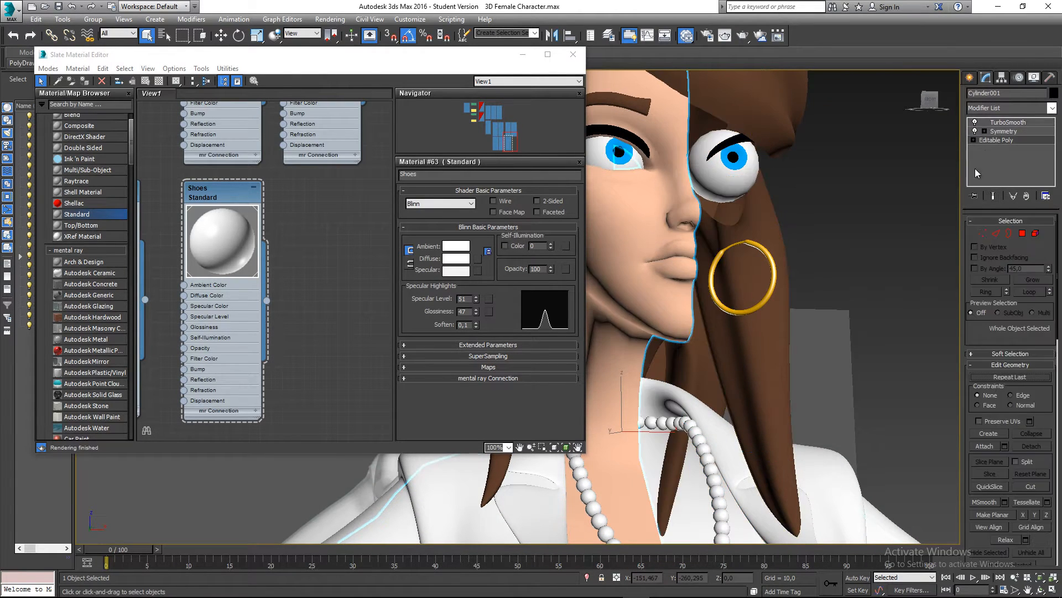
{"action": "left_click", "coordinate": [1022, 235]}
{"action": "middle_click_drag", "start_coordinate": [695, 275], "coordinate": [806, 280], "text": "alt"}
{"action": "key", "text": "F4"}
{"action": "scroll", "coordinate": [806, 280], "scroll_direction": "up", "scroll_amount": 5}
{"action": "scroll", "coordinate": [810, 283], "scroll_direction": "down", "scroll_amount": 2}
{"action": "middle_click_drag", "start_coordinate": [894, 307], "coordinate": [848, 307]}
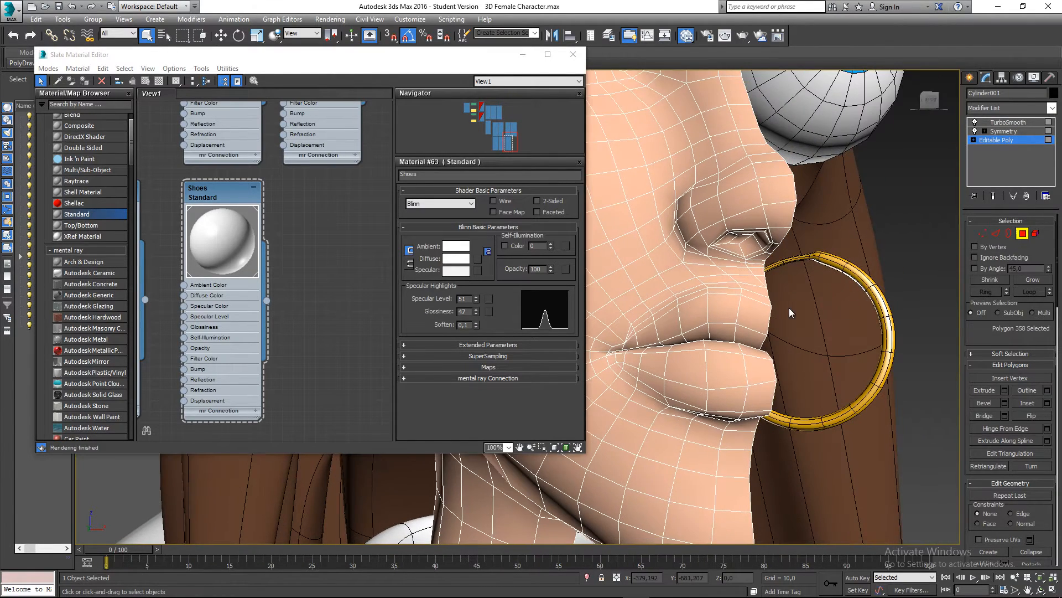
Step: Select the front polygons of the upper lip on the editable half of the face
{"action": "left_click", "coordinate": [721, 312], "text": "ctrl"}
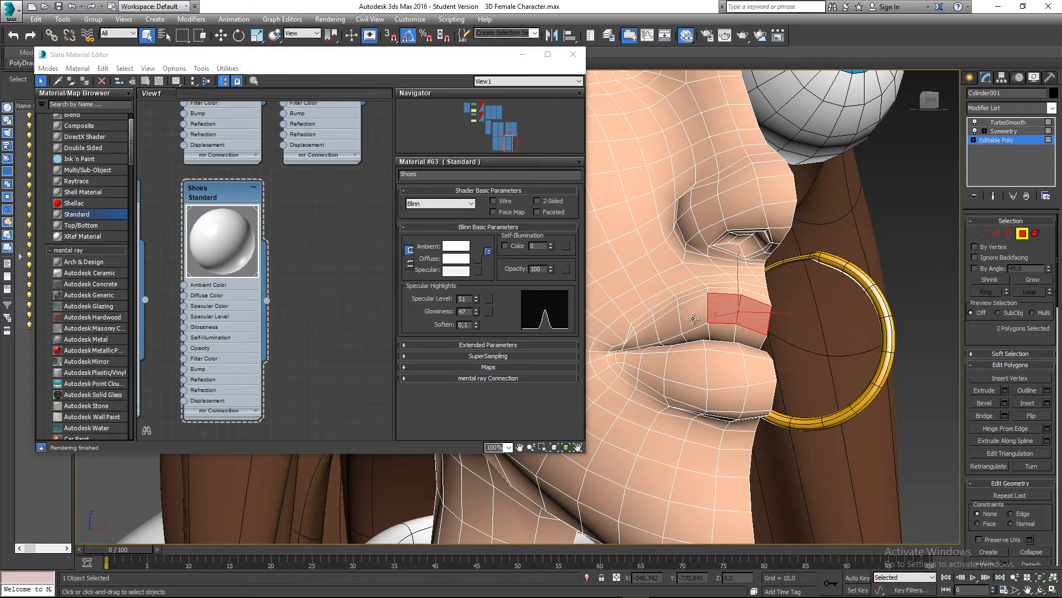
{"action": "scroll", "coordinate": [633, 347], "scroll_direction": "up", "scroll_amount": 6}
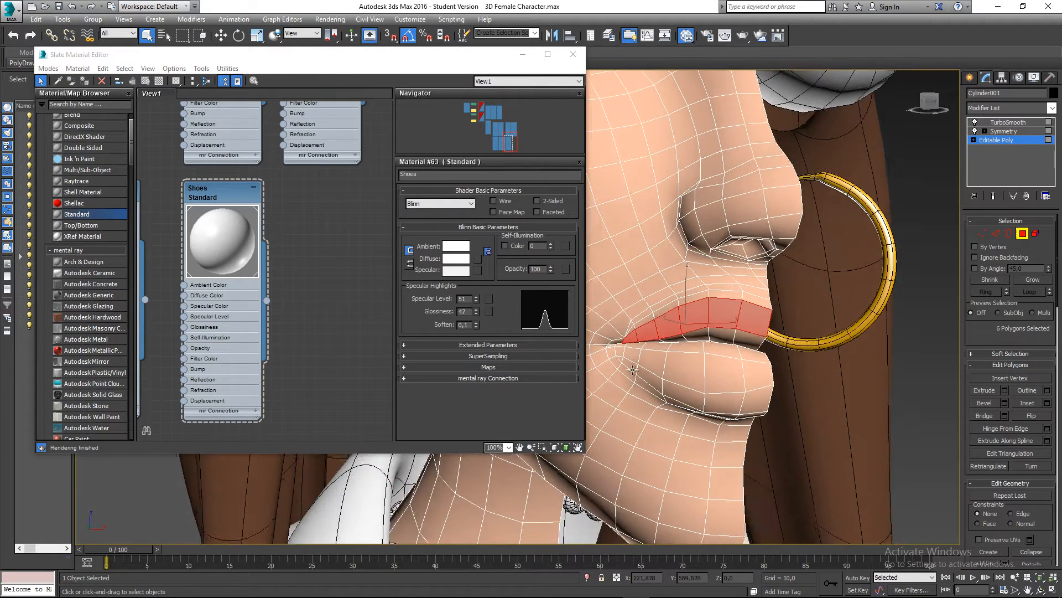
{"action": "scroll", "coordinate": [669, 350], "scroll_direction": "down", "scroll_amount": 6}
{"action": "scroll", "coordinate": [736, 328], "scroll_direction": "up", "scroll_amount": 4}
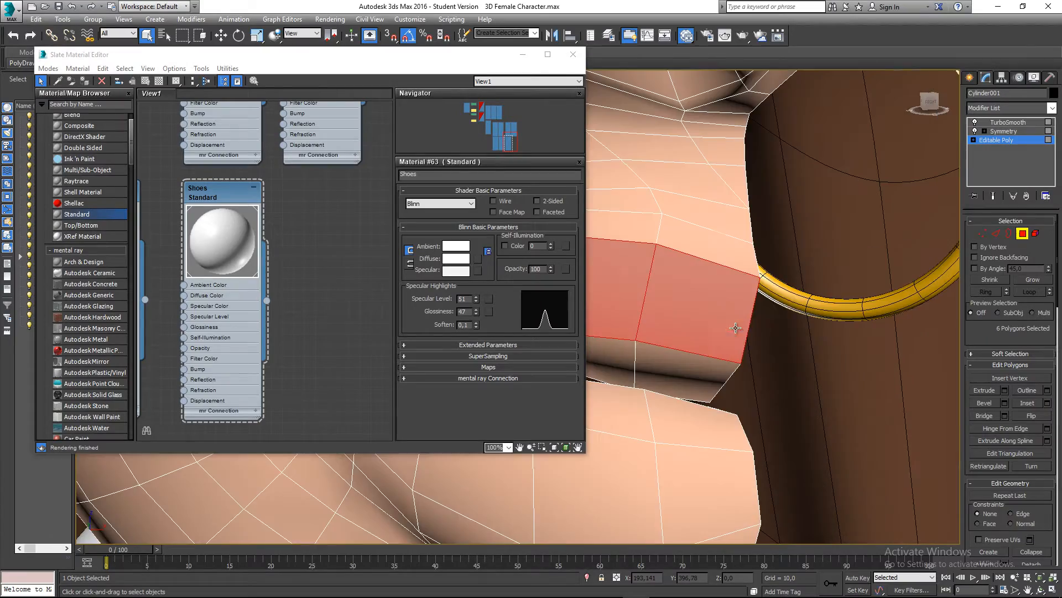
{"action": "middle_click_drag", "start_coordinate": [721, 298], "coordinate": [863, 346]}
{"action": "left_click", "coordinate": [863, 308], "text": "ctrl"}
{"action": "left_click", "coordinate": [789, 290], "text": "ctrl"}
{"action": "scroll", "coordinate": [791, 318], "scroll_direction": "up", "scroll_amount": 6}
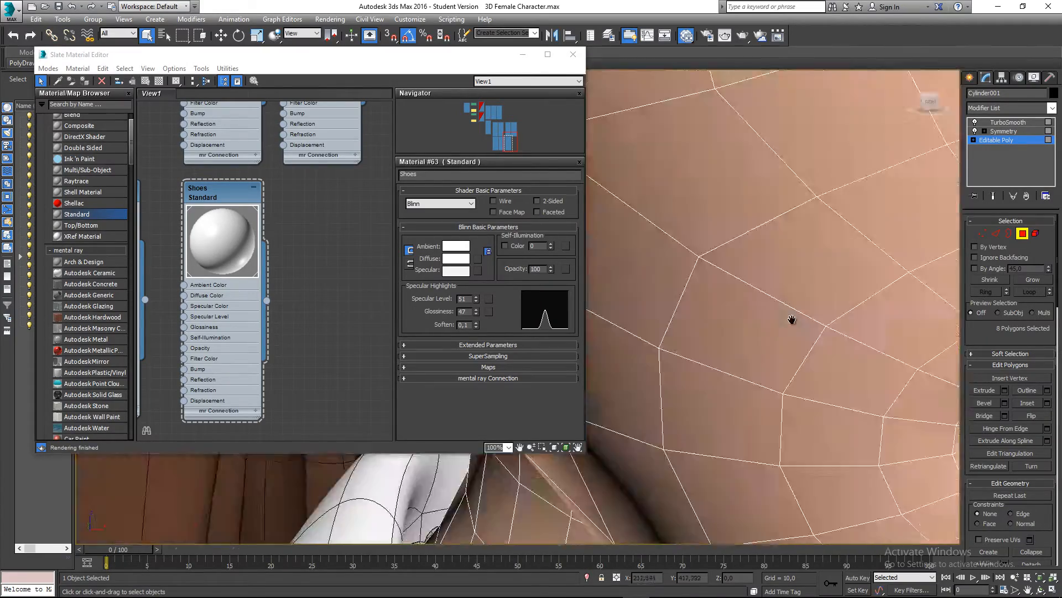
{"action": "scroll", "coordinate": [795, 321], "scroll_direction": "down", "scroll_amount": 10}
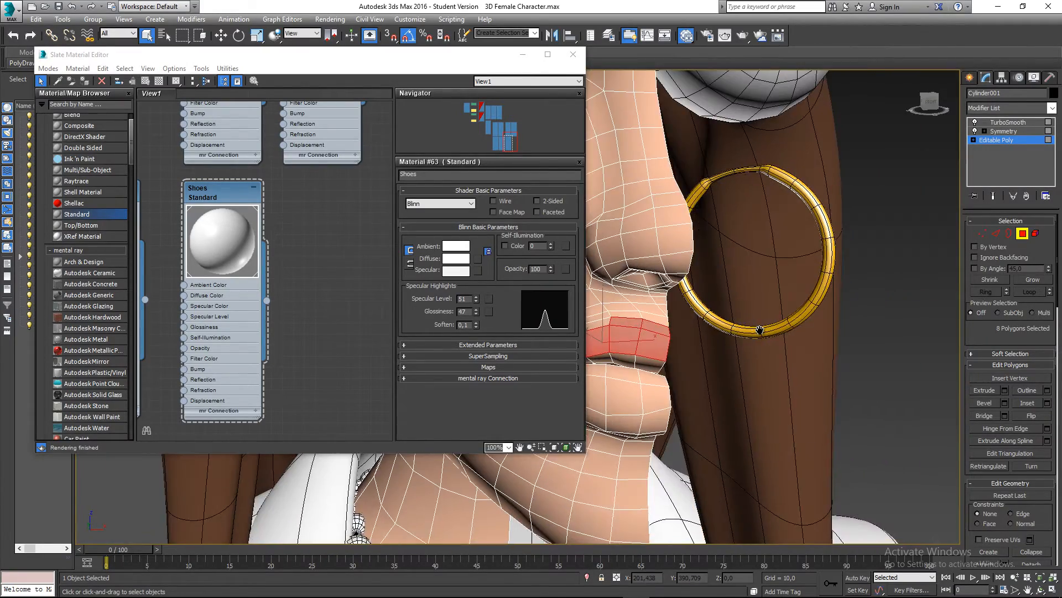
Step: Minimise the material editor and extend the polygon selection over the rest of the upper lip's outer surface to the mouth corner
{"action": "left_click", "coordinate": [523, 56]}
{"action": "middle_click_drag", "start_coordinate": [575, 305], "coordinate": [643, 322], "text": "alt"}
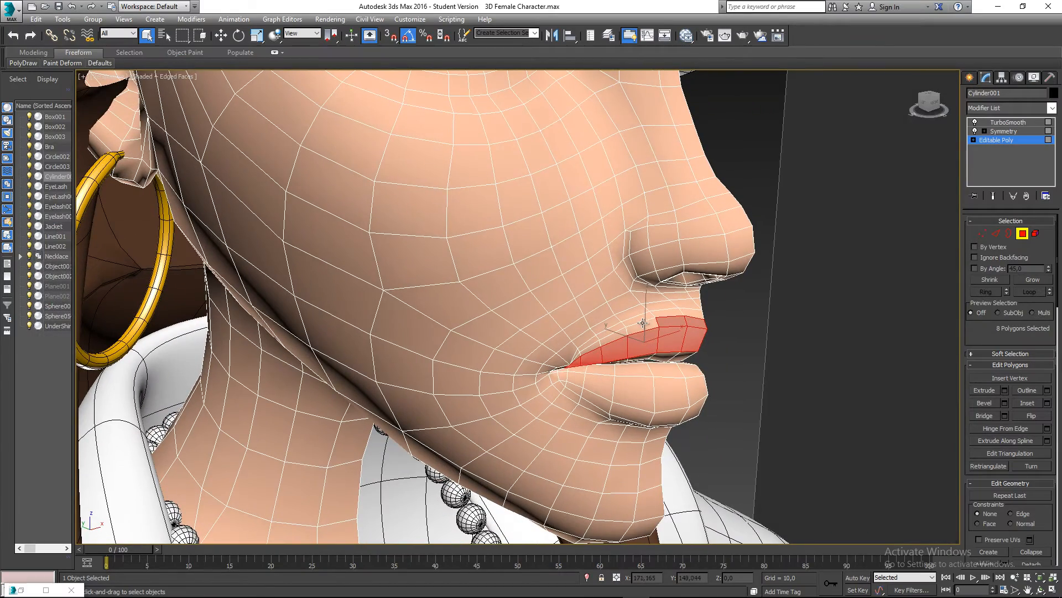
{"action": "left_click", "coordinate": [589, 348], "text": "ctrl"}
{"action": "scroll", "coordinate": [579, 358], "scroll_direction": "up", "scroll_amount": 5}
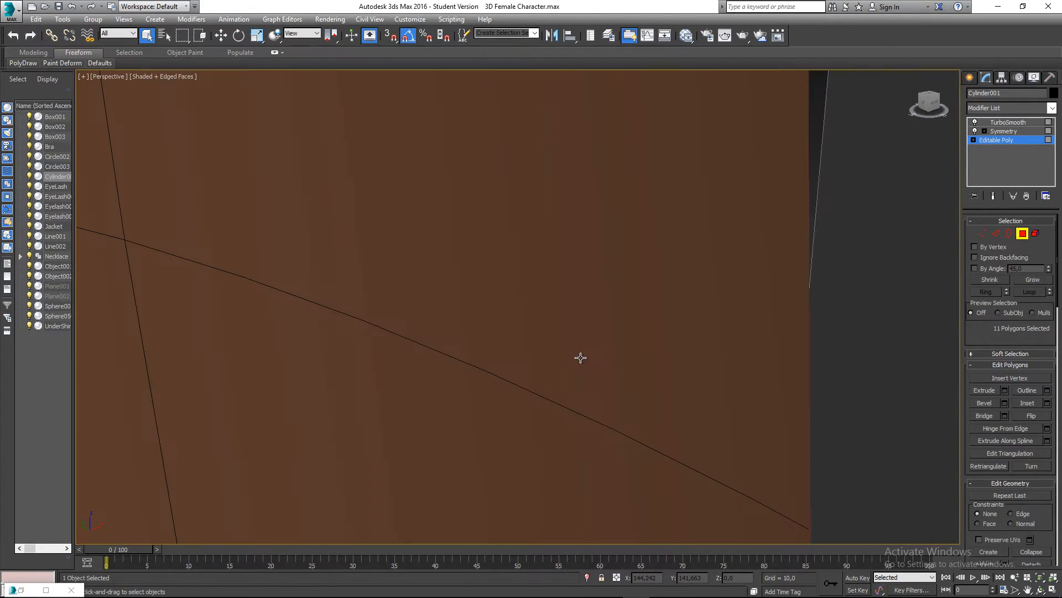
{"action": "scroll", "coordinate": [580, 357], "scroll_direction": "down", "scroll_amount": 5}
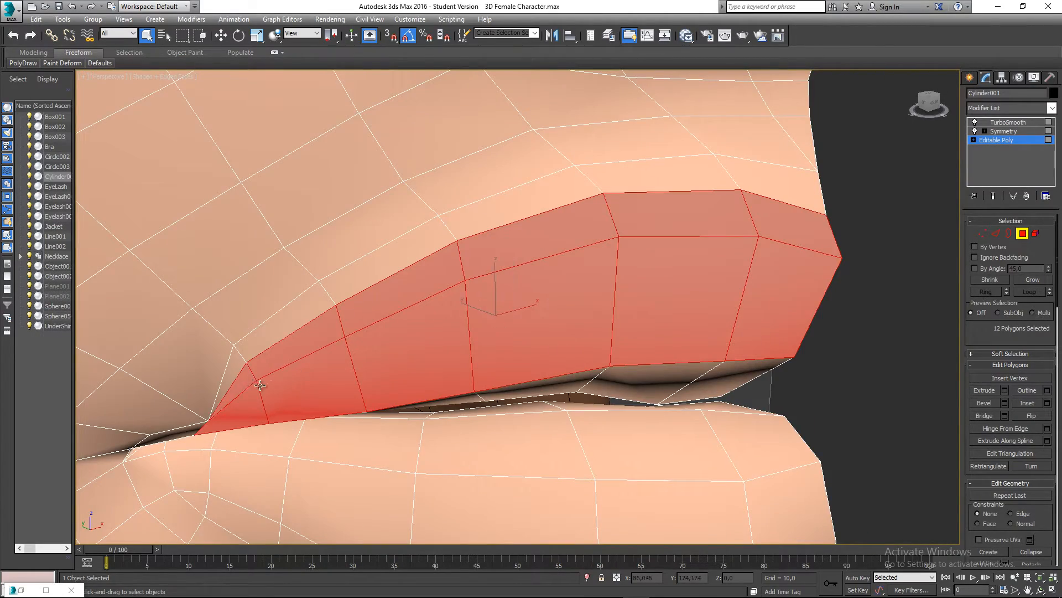
{"action": "scroll", "coordinate": [260, 385], "scroll_direction": "down", "scroll_amount": 10}
{"action": "scroll", "coordinate": [421, 284], "scroll_direction": "up", "scroll_amount": 2}
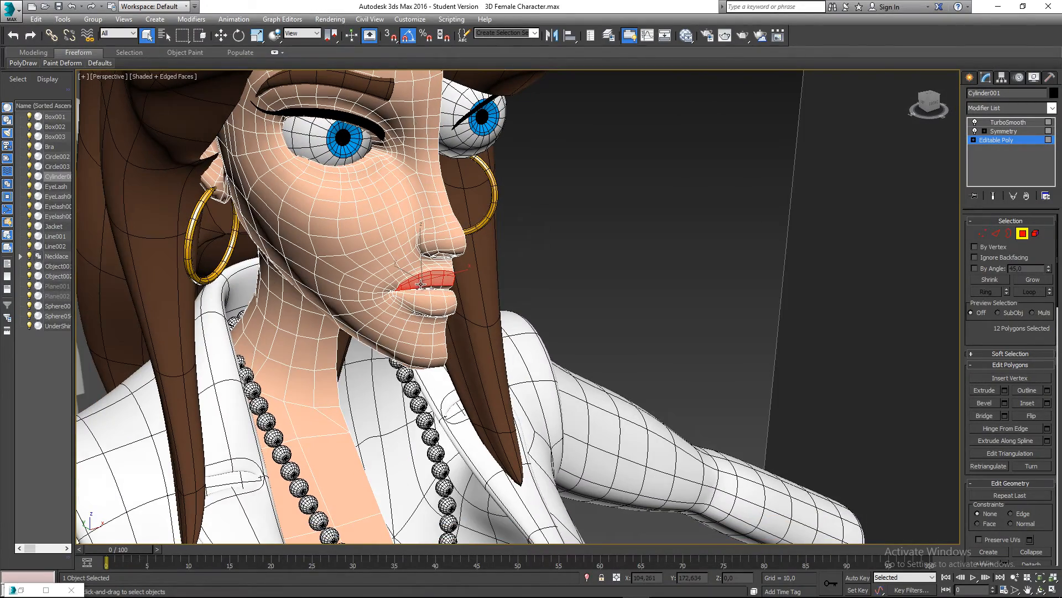
Step: Add the polygons on the underside of the upper lip to the selection, from the middle to the mouth corner
{"action": "middle_click_drag", "start_coordinate": [459, 310], "coordinate": [441, 295], "text": "alt"}
{"action": "scroll", "coordinate": [441, 295], "scroll_direction": "up", "scroll_amount": 7}
{"action": "left_click", "coordinate": [473, 284], "text": "ctrl"}
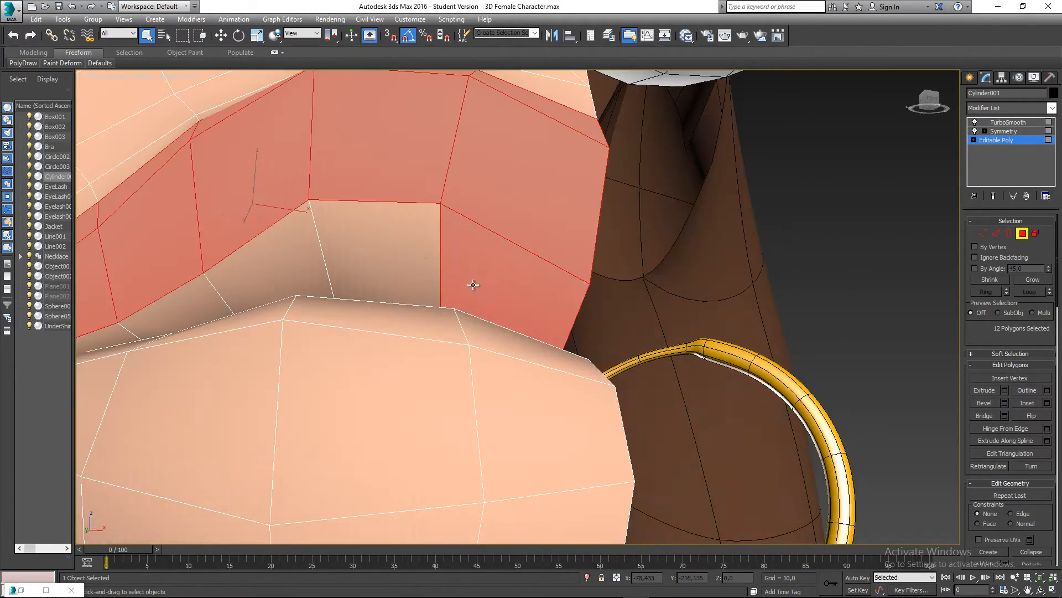
{"action": "left_click", "coordinate": [416, 258], "text": "ctrl"}
{"action": "left_click", "coordinate": [289, 278], "text": "ctrl"}
{"action": "left_click", "coordinate": [205, 307], "text": "ctrl"}
{"action": "left_click", "coordinate": [117, 335], "text": "ctrl"}
{"action": "middle_click_drag", "start_coordinate": [117, 335], "coordinate": [288, 313]}
{"action": "scroll", "coordinate": [288, 313], "scroll_direction": "down", "scroll_amount": 4}
{"action": "middle_click_drag", "start_coordinate": [344, 332], "coordinate": [608, 227]}
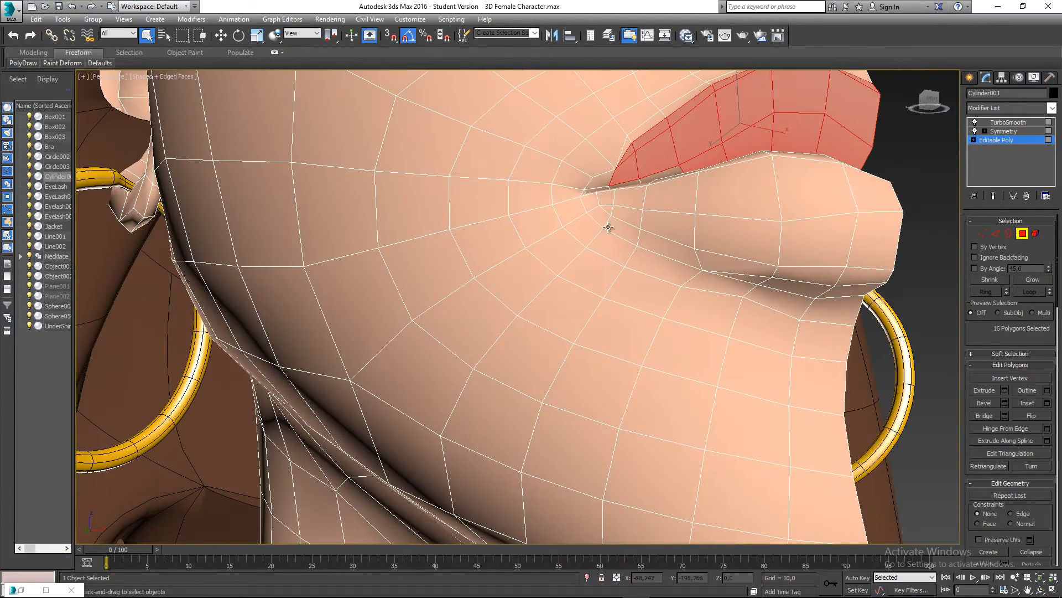
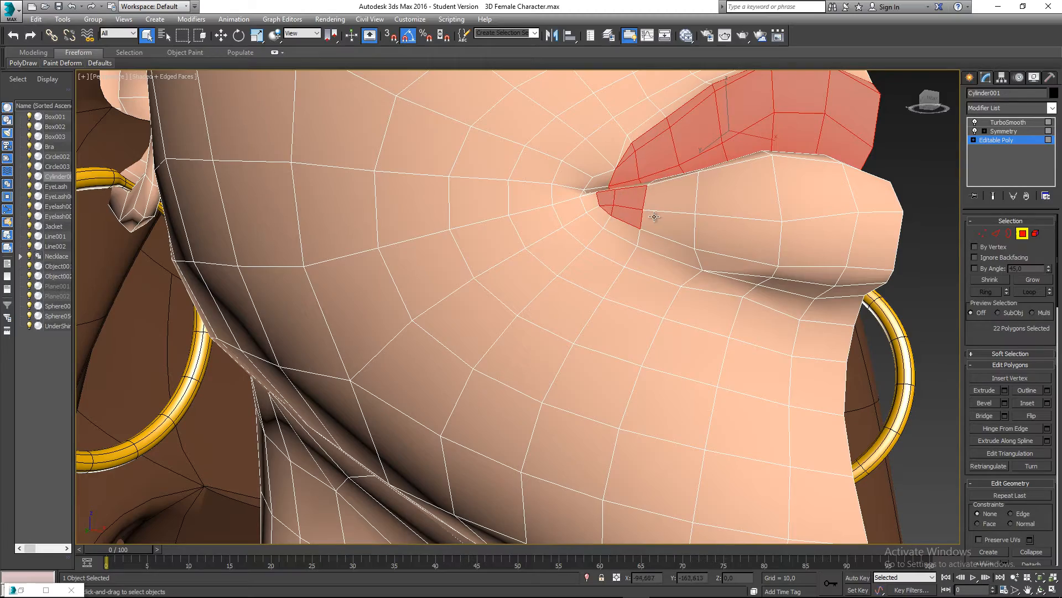
Step: Add the front polygons of the lower lip to the selection, from the mouth corner to the middle
{"action": "left_click", "coordinate": [654, 216], "text": "ctrl"}
{"action": "left_click", "coordinate": [669, 193], "text": "ctrl"}
{"action": "left_click", "coordinate": [736, 188], "text": "ctrl"}
{"action": "left_click", "coordinate": [719, 238], "text": "ctrl"}
{"action": "left_click", "coordinate": [799, 233], "text": "ctrl"}
{"action": "left_click", "coordinate": [814, 188], "text": "ctrl"}
{"action": "left_click", "coordinate": [855, 198], "text": "ctrl"}
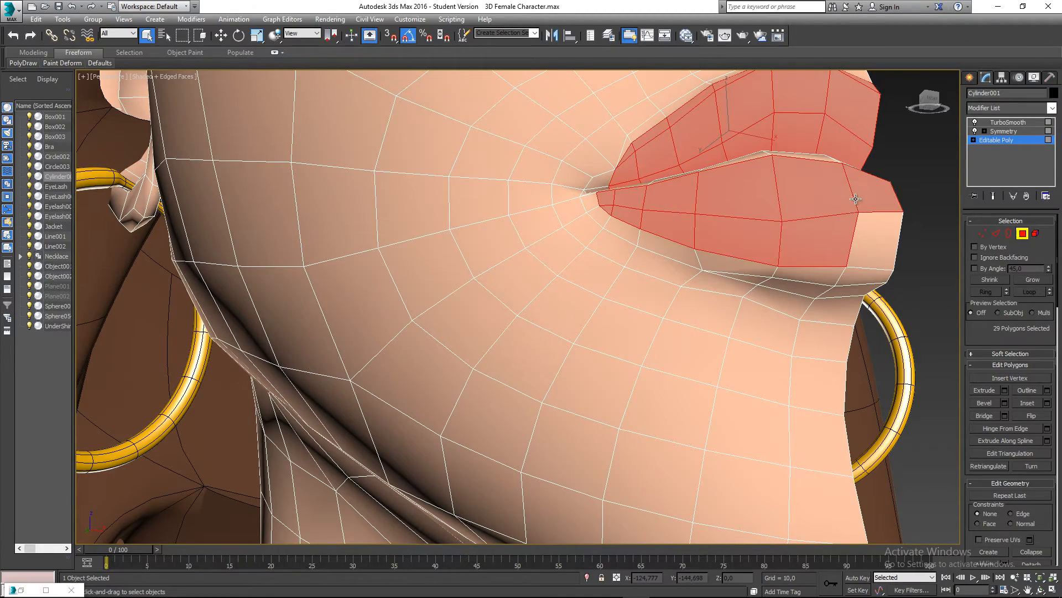
{"action": "left_click", "coordinate": [878, 244], "text": "ctrl"}
Step: Add the polygons along the upper inner surface of the lower lip to the selection
{"action": "middle_click_drag", "start_coordinate": [875, 247], "coordinate": [858, 287], "text": "alt"}
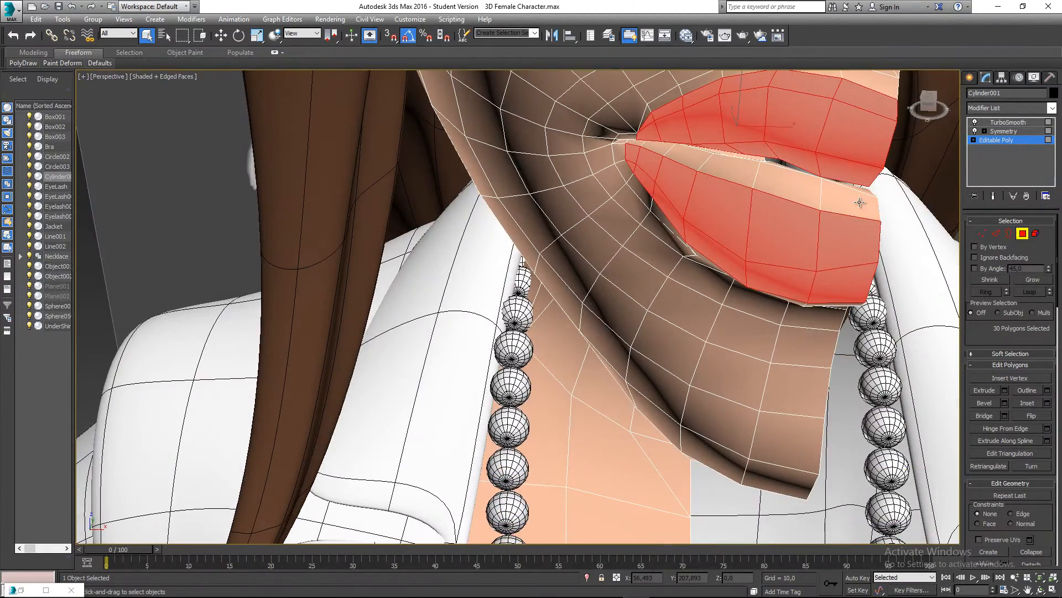
{"action": "left_click", "coordinate": [859, 202], "text": "ctrl"}
{"action": "left_click", "coordinate": [807, 191], "text": "ctrl"}
{"action": "left_click", "coordinate": [719, 169], "text": "ctrl"}
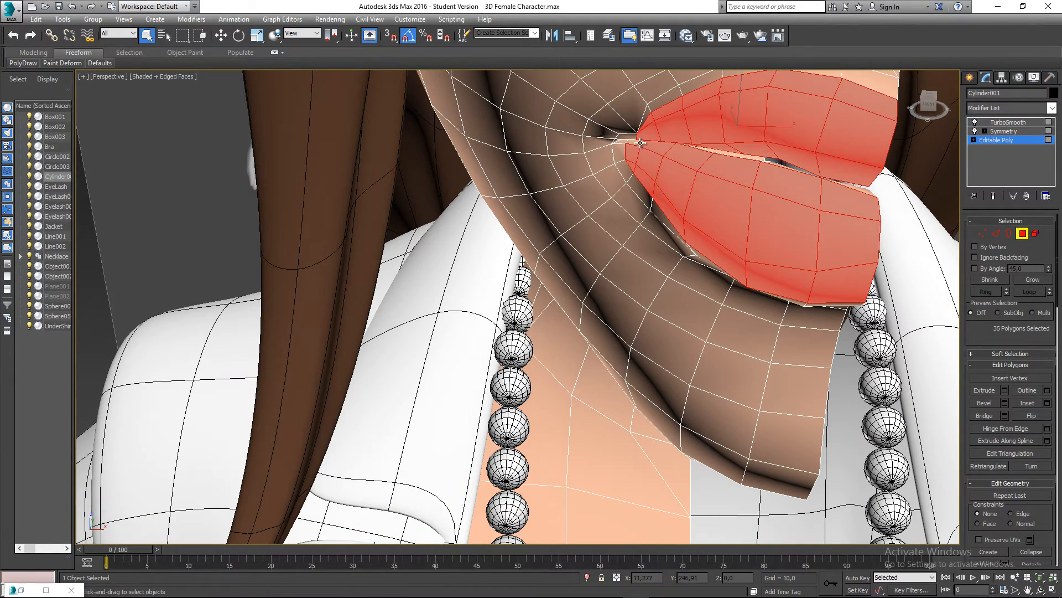
{"action": "mouse_move", "coordinate": [739, 157]}
{"action": "middle_mouse_down", "text": "alt"}
{"action": "mouse_move", "coordinate": [713, 166]}
{"action": "mouse_move", "coordinate": [731, 156]}
{"action": "middle_mouse_up", "text": "alt"}
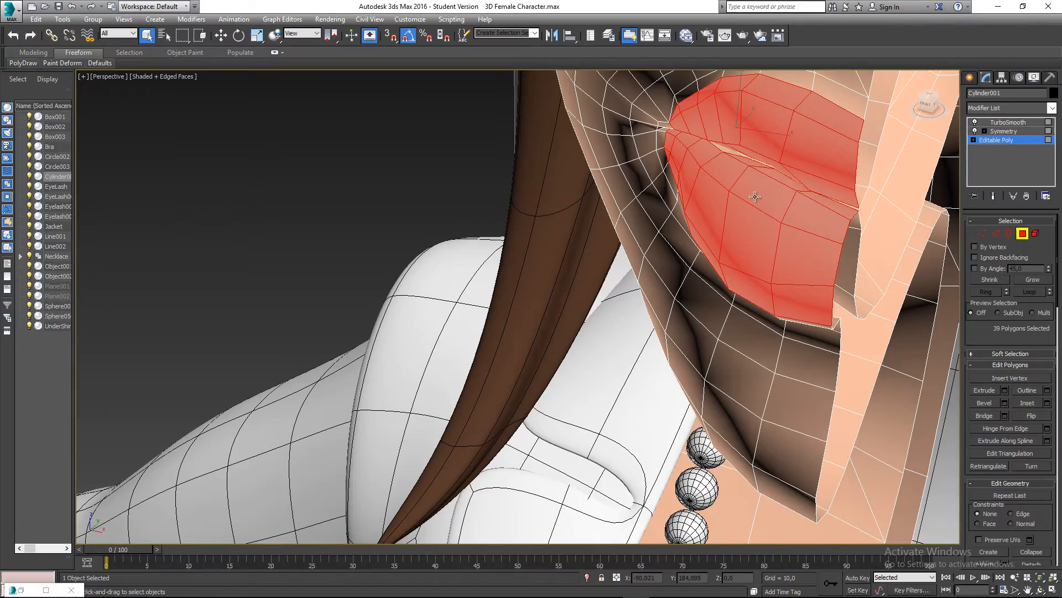
Step: Inspect the gap between the lips from several angles and add the missed inner polygons near the mouth corner to the selection
{"action": "key", "text": "F3"}
{"action": "mouse_move", "coordinate": [750, 199]}
{"action": "middle_mouse_down", "text": "alt"}
{"action": "mouse_move", "coordinate": [718, 182]}
{"action": "mouse_move", "coordinate": [657, 197]}
{"action": "mouse_move", "coordinate": [729, 210]}
{"action": "mouse_move", "coordinate": [775, 186]}
{"action": "mouse_move", "coordinate": [762, 196]}
{"action": "mouse_move", "coordinate": [783, 200]}
{"action": "mouse_move", "coordinate": [751, 175]}
{"action": "middle_mouse_up", "text": "alt"}
{"action": "key", "text": "F3"}
{"action": "scroll", "coordinate": [762, 196], "scroll_direction": "down", "scroll_amount": 4}
{"action": "scroll", "coordinate": [751, 175], "scroll_direction": "up", "scroll_amount": 4}
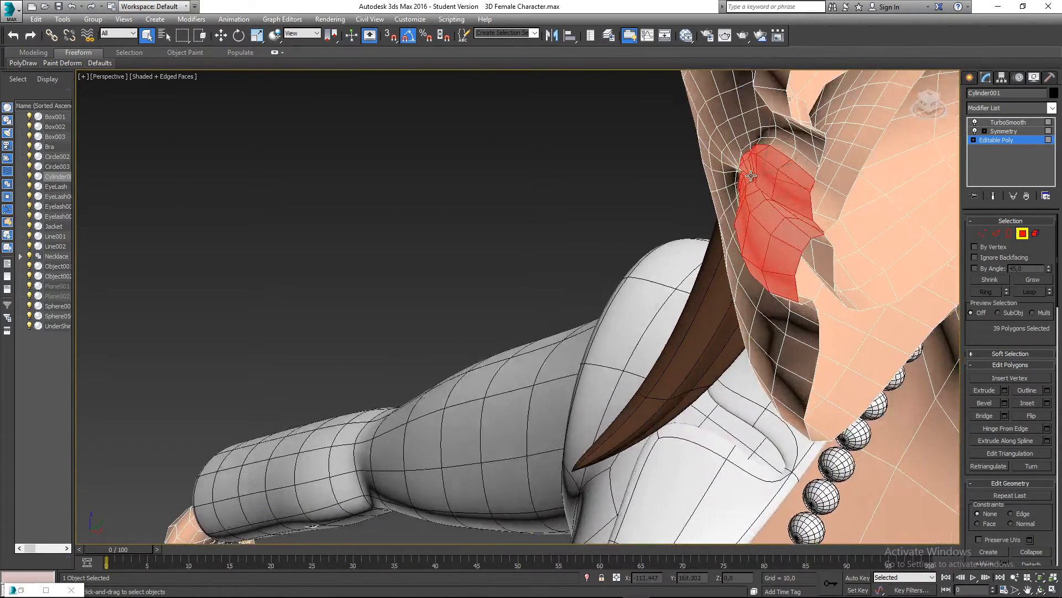
{"action": "scroll", "coordinate": [751, 175], "scroll_direction": "up", "scroll_amount": 5}
{"action": "scroll", "coordinate": [778, 171], "scroll_direction": "down", "scroll_amount": 5}
{"action": "scroll", "coordinate": [785, 178], "scroll_direction": "up", "scroll_amount": 2}
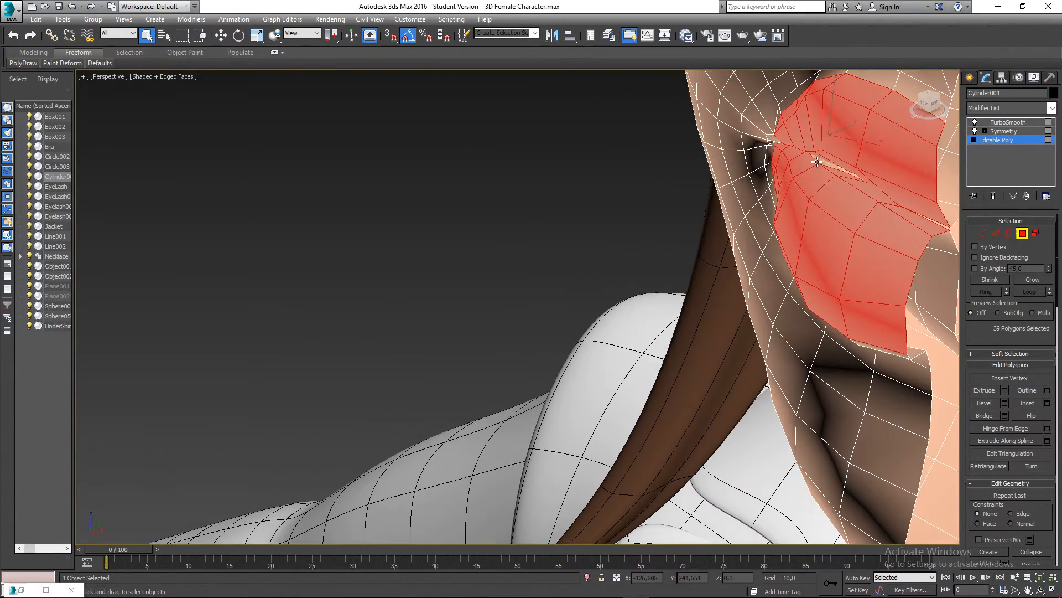
{"action": "middle_click_drag", "start_coordinate": [819, 161], "coordinate": [777, 173], "text": "alt"}
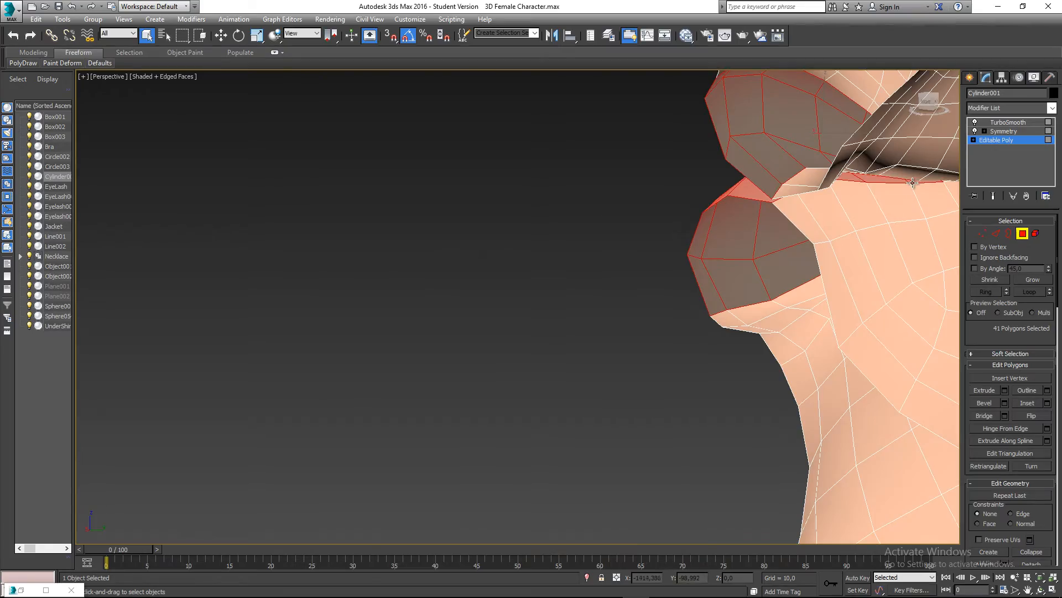
{"action": "middle_click_drag", "start_coordinate": [913, 183], "coordinate": [714, 199], "text": "alt"}
{"action": "scroll", "coordinate": [690, 194], "scroll_direction": "up", "scroll_amount": 6}
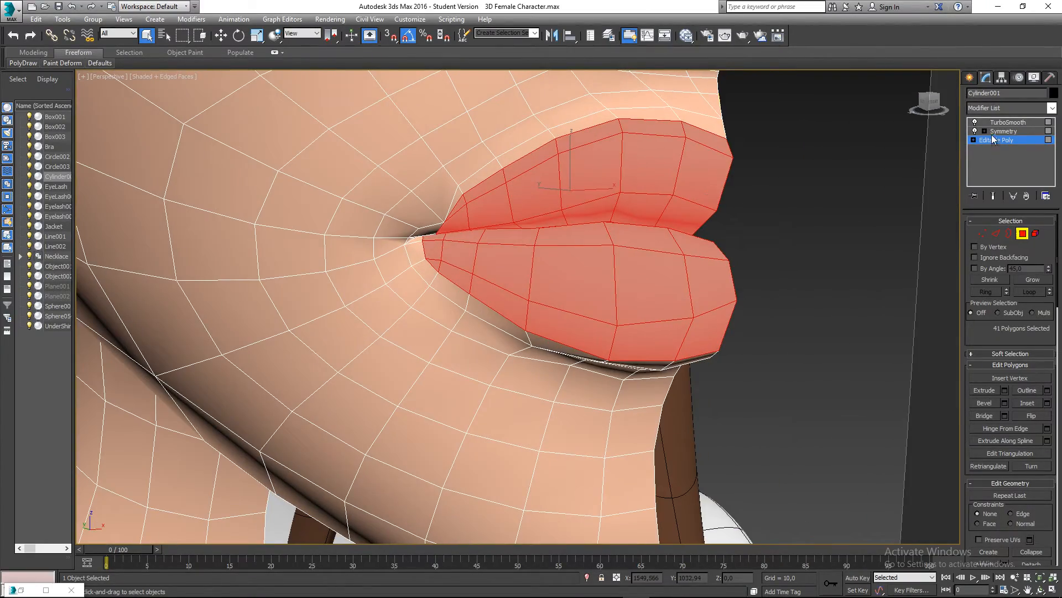
Step: Show the smoothed end result, add one polygon along the lower edge of the lower lip to the selection, and leave polygon editing
{"action": "left_click", "coordinate": [994, 197]}
{"action": "middle_click_drag", "start_coordinate": [725, 302], "coordinate": [640, 287], "text": "alt"}
{"action": "middle_click_drag", "start_coordinate": [463, 300], "coordinate": [673, 294], "text": "alt"}
{"action": "scroll", "coordinate": [673, 301], "scroll_direction": "down", "scroll_amount": 8}
{"action": "scroll", "coordinate": [673, 294], "scroll_direction": "up", "scroll_amount": 10}
{"action": "middle_click_drag", "start_coordinate": [727, 271], "coordinate": [752, 317], "text": "alt"}
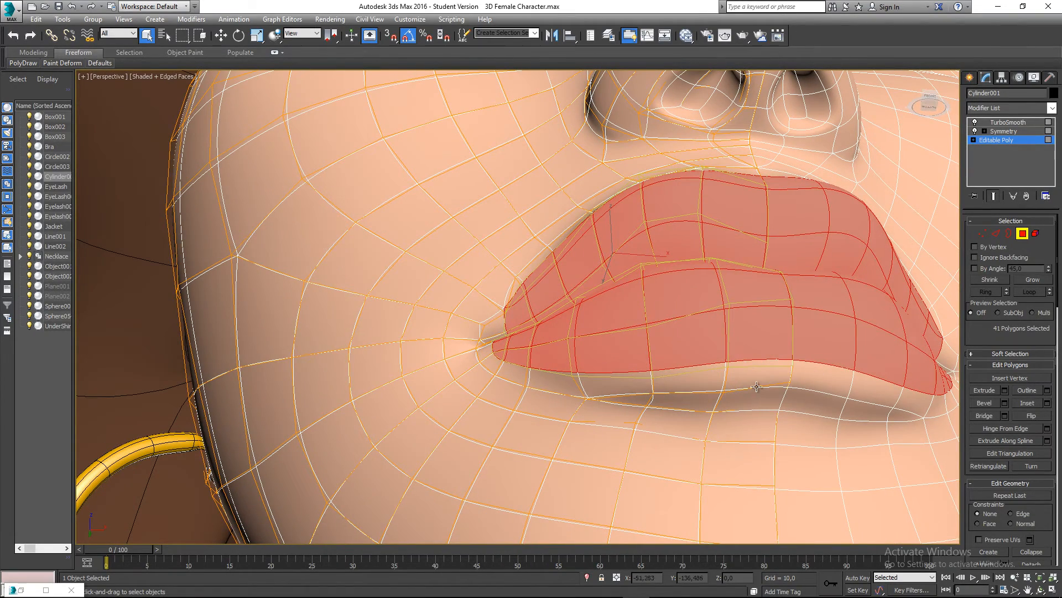
{"action": "left_click", "coordinate": [738, 372], "text": "ctrl"}
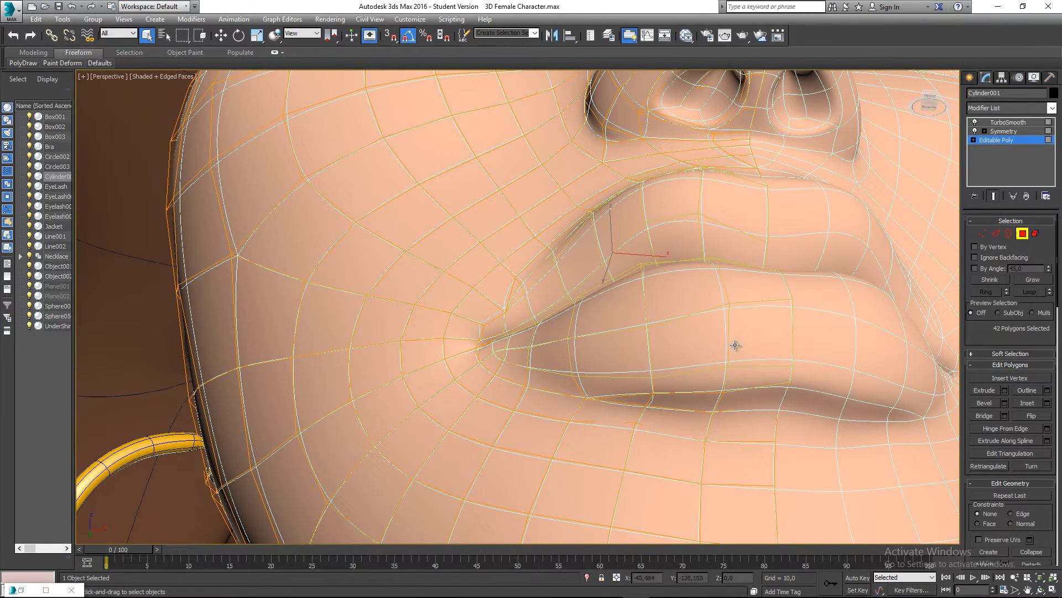
{"action": "left_click", "coordinate": [1022, 234]}
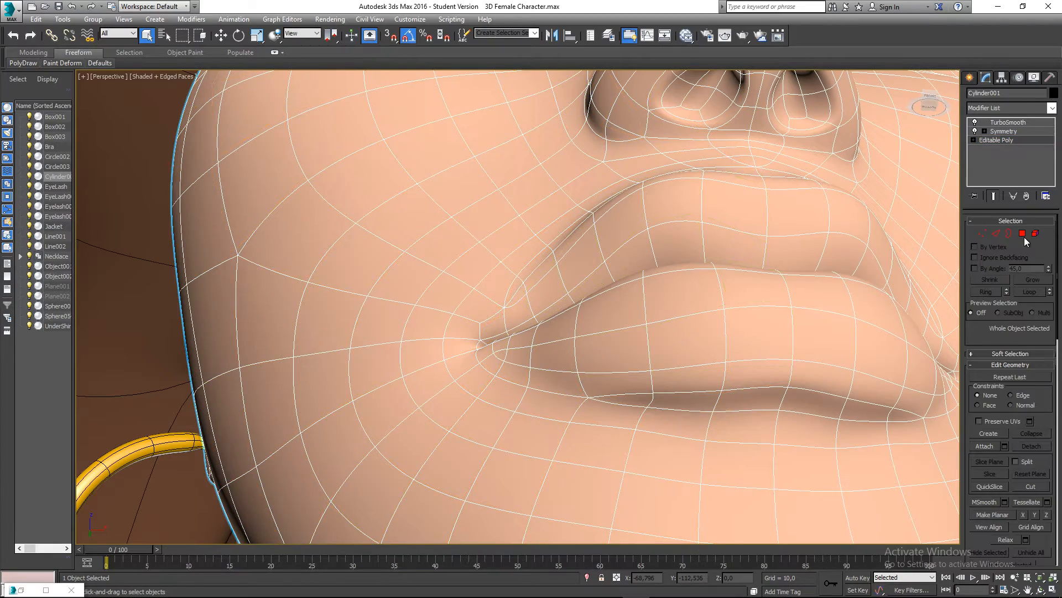
Step: Hide the smoothed end result of the head and return to its polygon editing with the lip polygons selected
{"action": "middle_click_drag", "start_coordinate": [830, 303], "coordinate": [781, 301], "text": "alt"}
{"action": "left_click", "coordinate": [995, 197]}
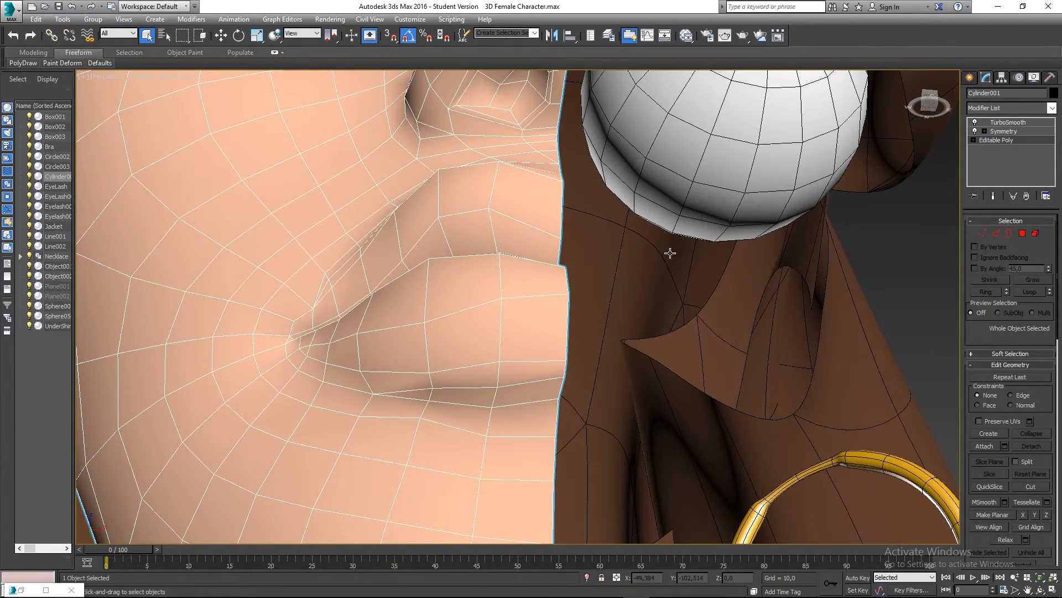
{"action": "left_click", "coordinate": [1023, 234]}
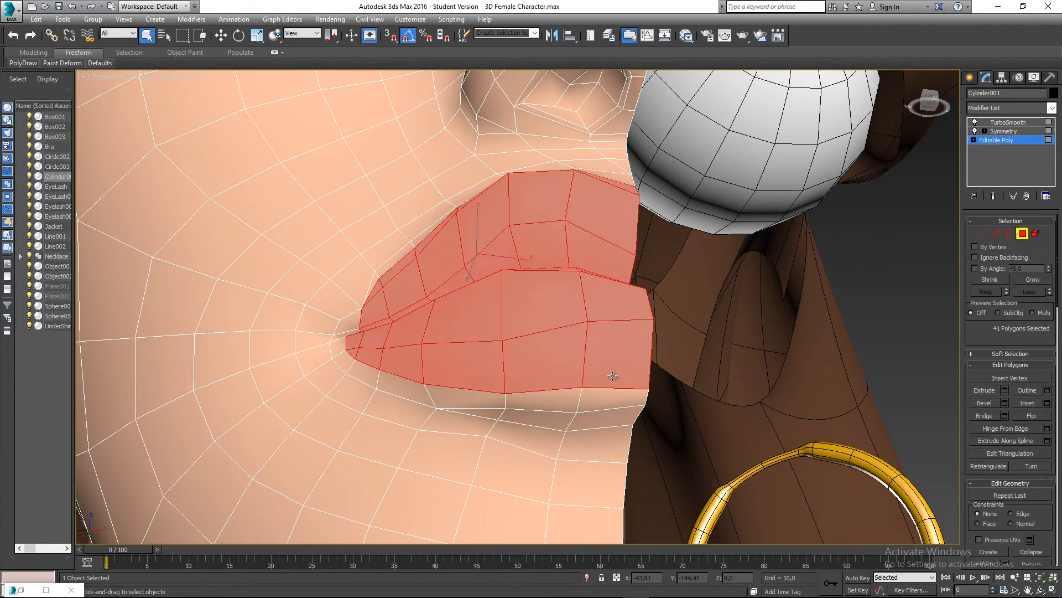
Step: Try adding the row of polygons beneath the lower lip to the selection, and undo these additions
{"action": "left_click", "coordinate": [607, 397], "text": "ctrl"}
{"action": "left_click", "coordinate": [555, 397], "text": "ctrl"}
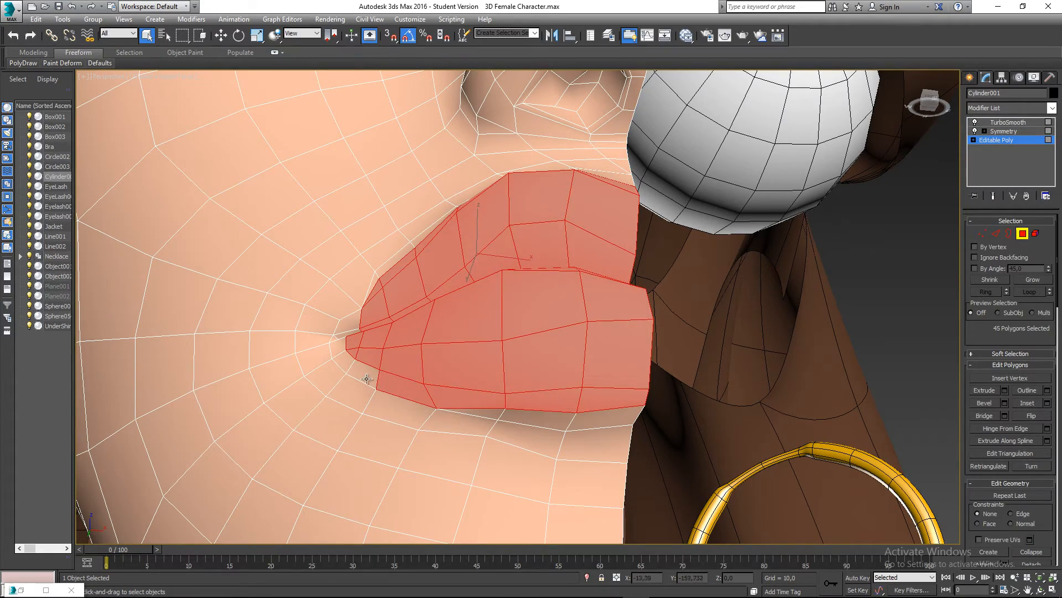
{"action": "left_click", "coordinate": [366, 378], "text": "ctrl"}
{"action": "middle_click_drag", "start_coordinate": [367, 378], "coordinate": [408, 398], "text": "alt"}
{"action": "middle_click_drag", "start_coordinate": [537, 375], "coordinate": [526, 317], "text": "alt"}
{"action": "key", "text": "ctrl+z"}
{"action": "key", "text": "ctrl+z"}
{"action": "key", "text": "ctrl+z"}
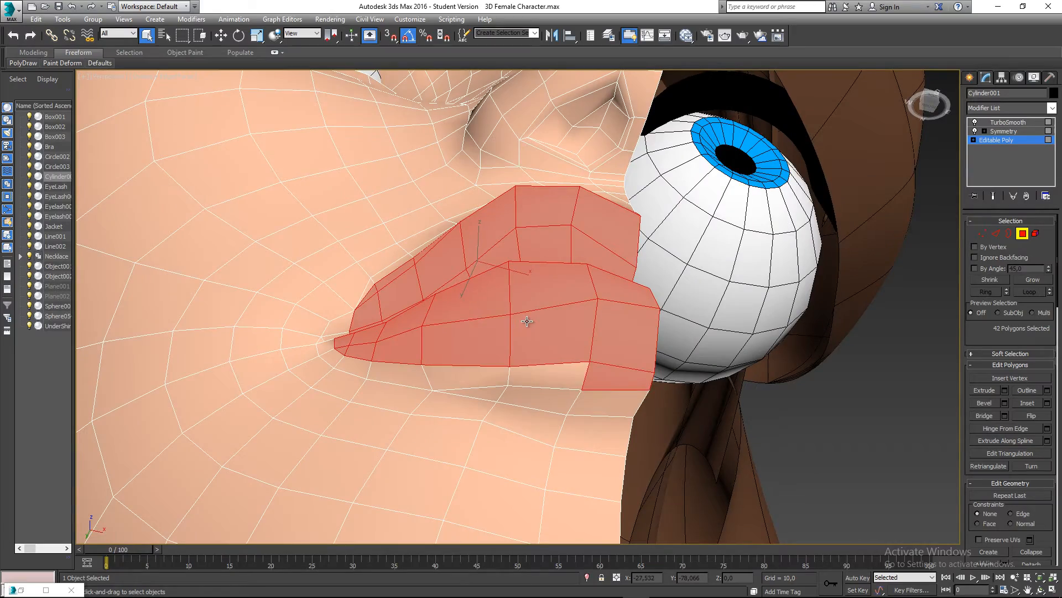
Step: Open the parameters of the unused standard material beside Shoes in the material editor and name it Lips
{"action": "middle_click_drag", "start_coordinate": [676, 254], "coordinate": [728, 208], "text": "alt"}
{"action": "scroll", "coordinate": [664, 263], "scroll_direction": "down", "scroll_amount": 5}
{"action": "key", "text": "m"}
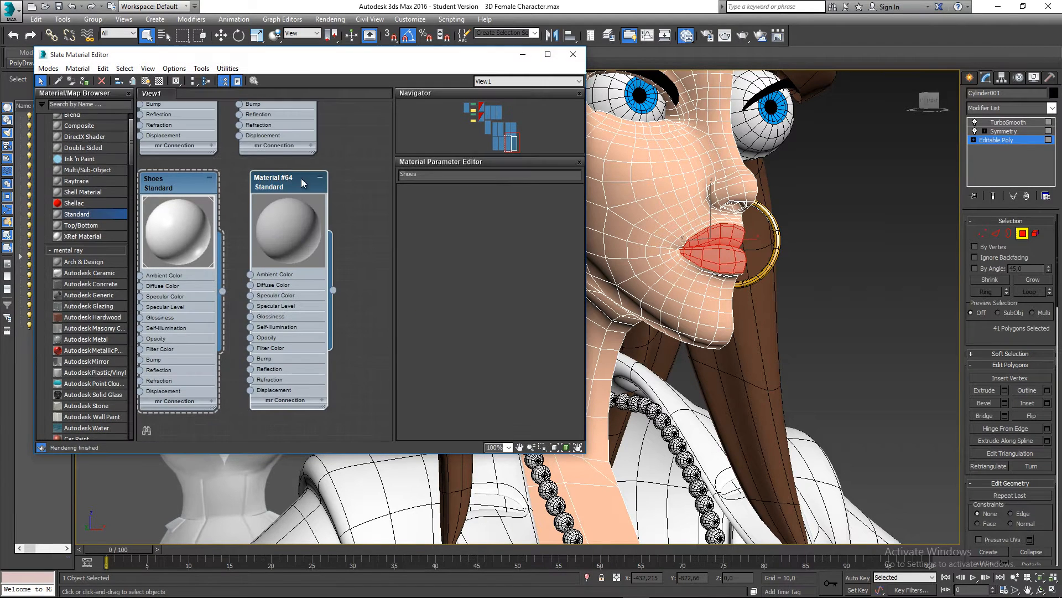
{"action": "double_click", "coordinate": [302, 182]}
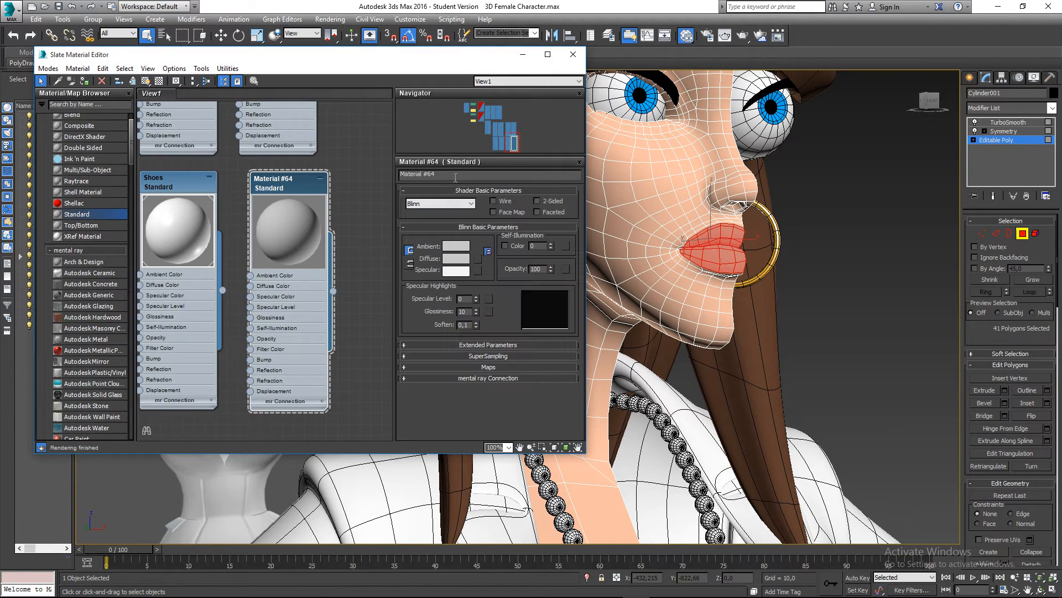
{"action": "type", "text": "Lips"}
Step: Set the Lips material's diffuse colour to a strong pinkish red and assign the material to the selected lip polygons
{"action": "left_click", "coordinate": [456, 259]}
{"action": "left_click_drag", "start_coordinate": [305, 99], "coordinate": [228, 72]}
{"action": "left_click_drag", "start_coordinate": [323, 117], "coordinate": [323, 82]}
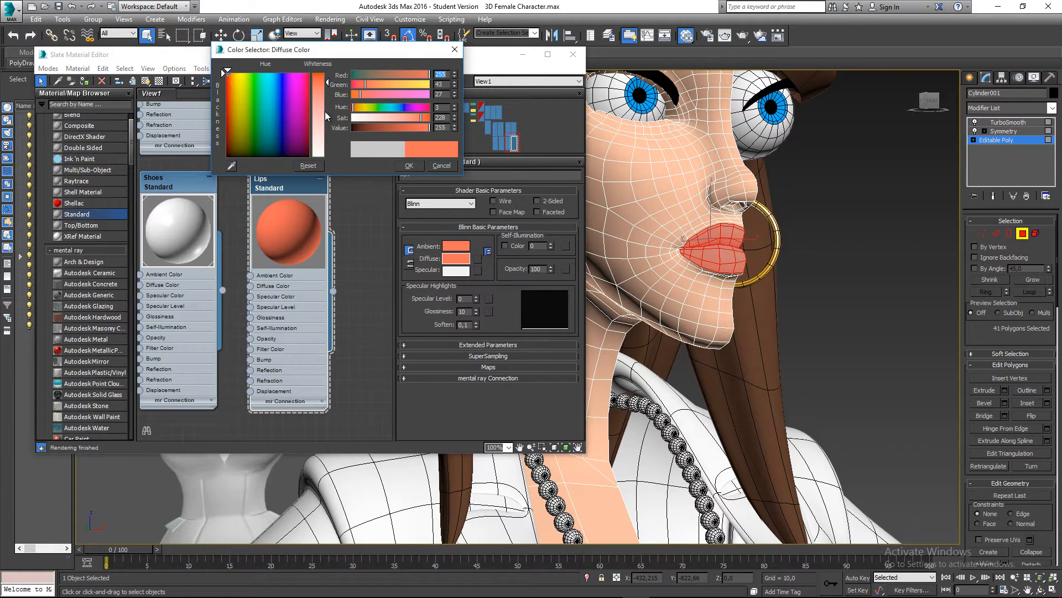
{"action": "mouse_move", "coordinate": [360, 108]}
{"action": "left_mouse_down"}
{"action": "mouse_move", "coordinate": [331, 105]}
{"action": "mouse_move", "coordinate": [357, 94]}
{"action": "left_mouse_up"}
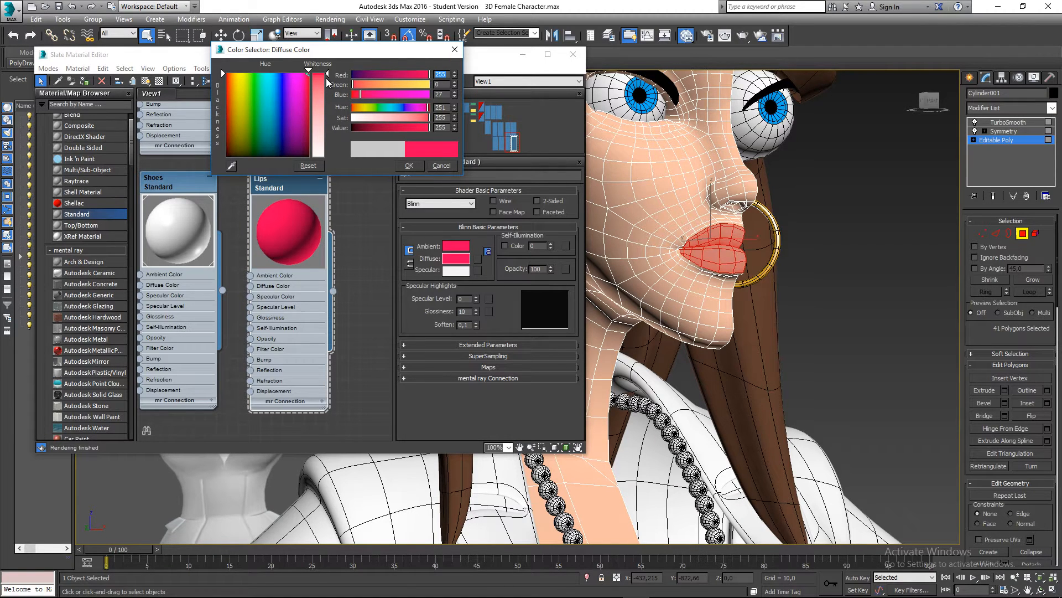
{"action": "left_click", "coordinate": [409, 165]}
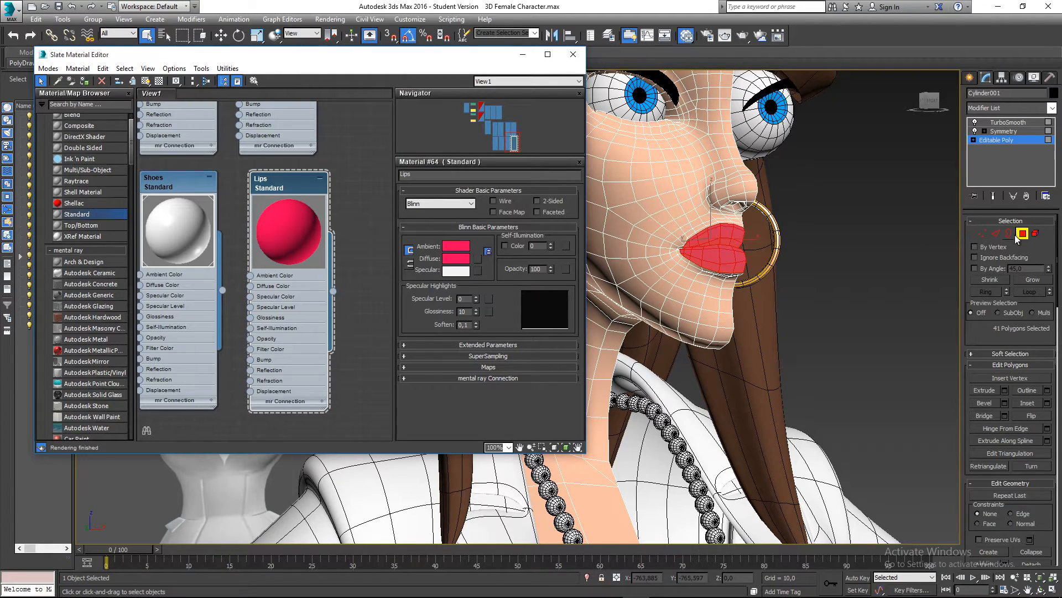
Step: Leave polygon editing, deselect the head and review the coloured lips without the edged faces display
{"action": "left_click", "coordinate": [1019, 236]}
{"action": "left_click", "coordinate": [818, 229]}
{"action": "middle_click_drag", "start_coordinate": [768, 228], "coordinate": [813, 248]}
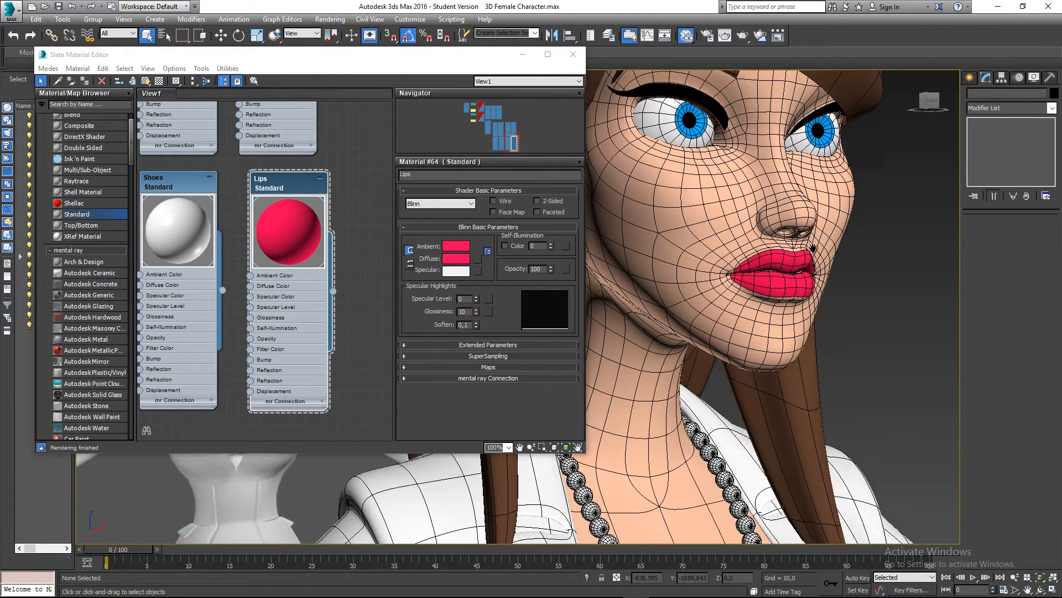
{"action": "scroll", "coordinate": [812, 247], "scroll_direction": "down", "scroll_amount": 8}
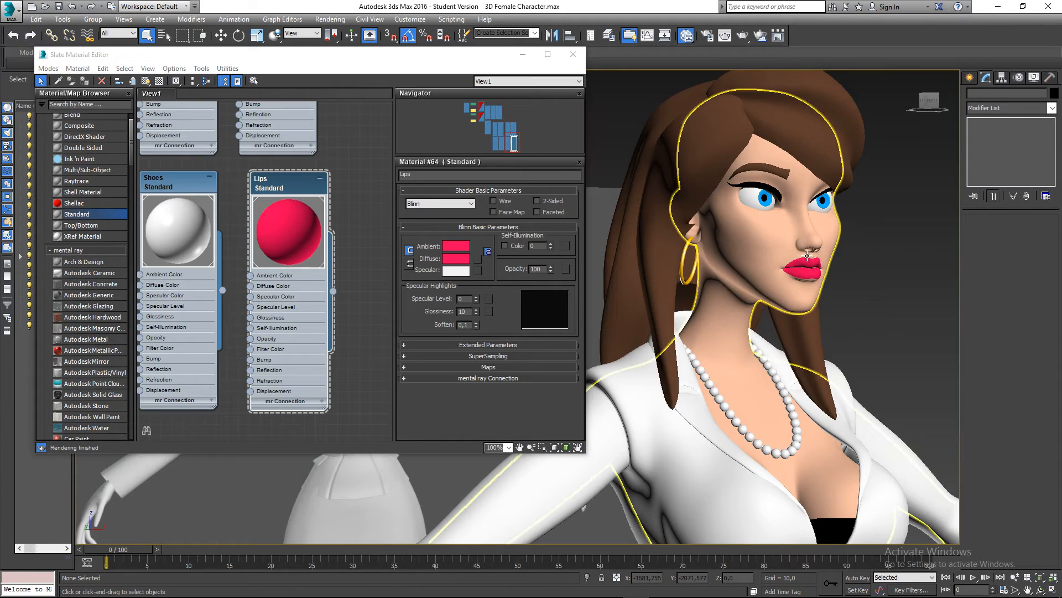
{"action": "scroll", "coordinate": [806, 255], "scroll_direction": "up", "scroll_amount": 4}
{"action": "scroll", "coordinate": [812, 268], "scroll_direction": "up", "scroll_amount": 7}
{"action": "scroll", "coordinate": [814, 278], "scroll_direction": "down", "scroll_amount": 6}
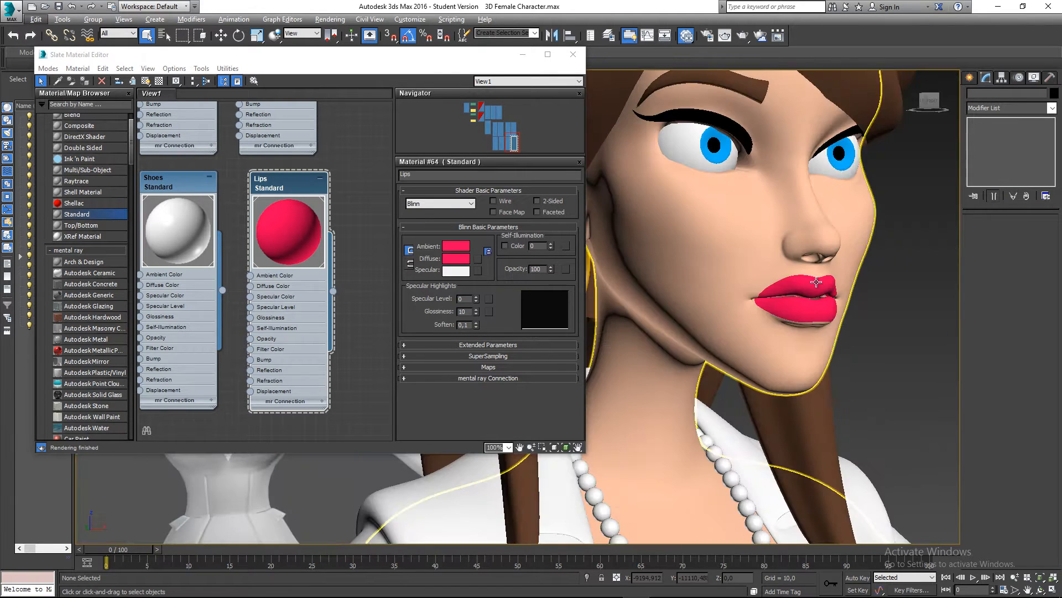
Step: Change the Lips material's diffuse colour to a softer salmon pink with red 255, green 49 and blue 68
{"action": "left_click", "coordinate": [817, 283]}
{"action": "middle_click_drag", "start_coordinate": [816, 282], "coordinate": [840, 290], "text": "alt"}
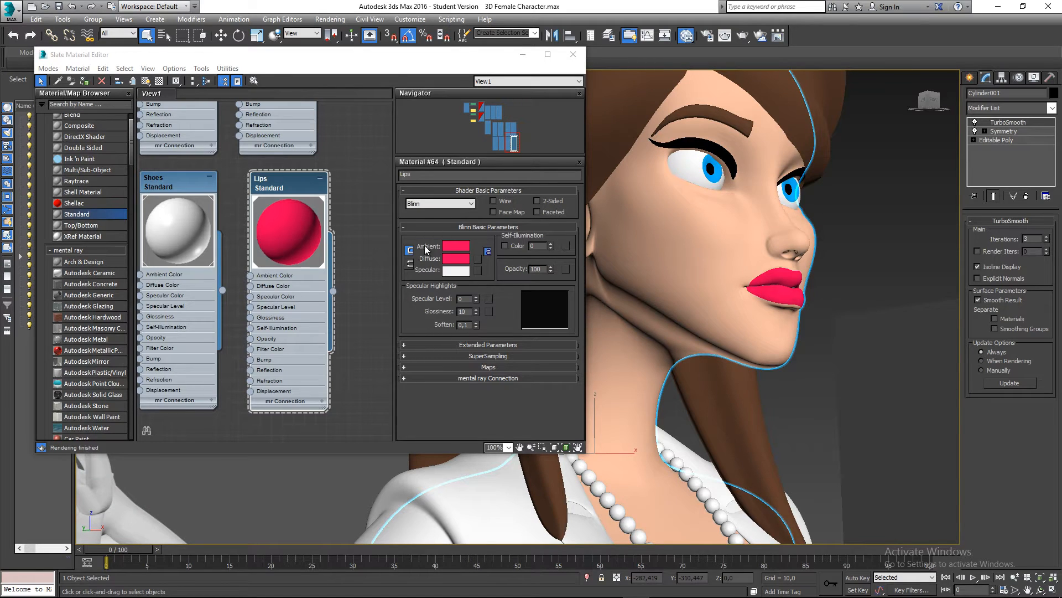
{"action": "mouse_move", "coordinate": [317, 93]}
{"action": "left_mouse_down"}
{"action": "mouse_move", "coordinate": [321, 78]}
{"action": "mouse_move", "coordinate": [323, 89]}
{"action": "left_mouse_up"}
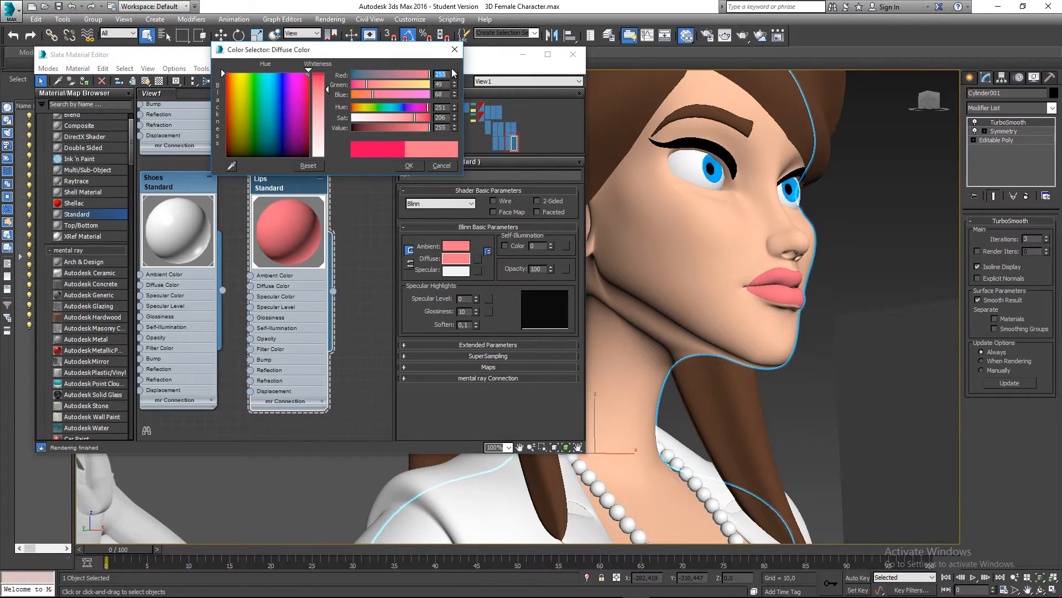
{"action": "left_click", "coordinate": [413, 167]}
{"action": "left_click", "coordinate": [834, 234]}
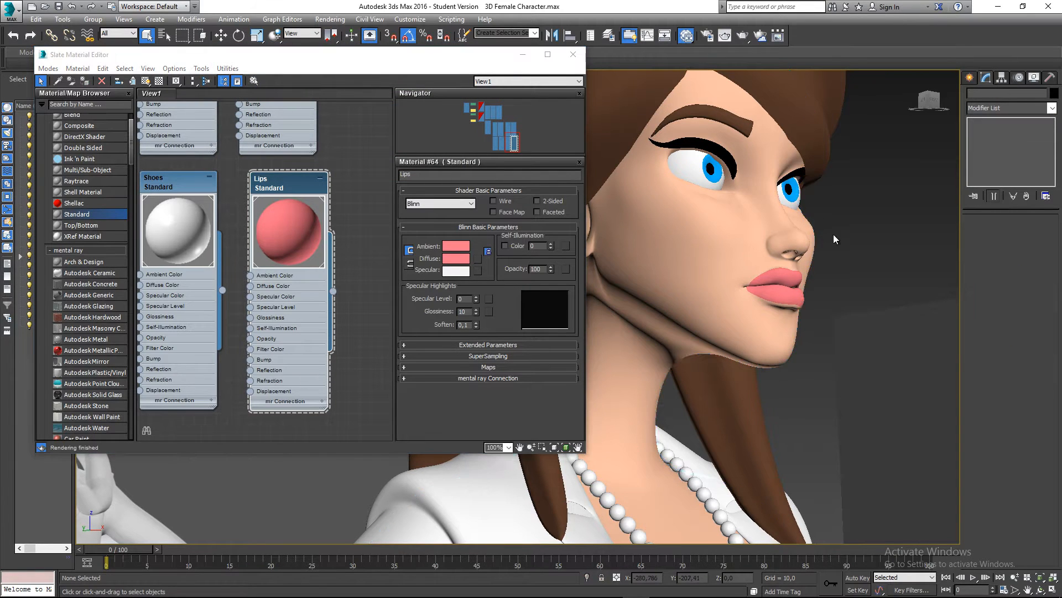
Step: Check the new lip colour on the full character and close the Slate Material Editor
{"action": "scroll", "coordinate": [834, 234], "scroll_direction": "down", "scroll_amount": 5}
{"action": "middle_click_drag", "start_coordinate": [851, 304], "coordinate": [802, 145], "text": "alt"}
{"action": "scroll", "coordinate": [787, 263], "scroll_direction": "down", "scroll_amount": 4}
{"action": "scroll", "coordinate": [809, 264], "scroll_direction": "up", "scroll_amount": 3}
{"action": "scroll", "coordinate": [822, 303], "scroll_direction": "down", "scroll_amount": 2}
{"action": "scroll", "coordinate": [802, 145], "scroll_direction": "down", "scroll_amount": 2}
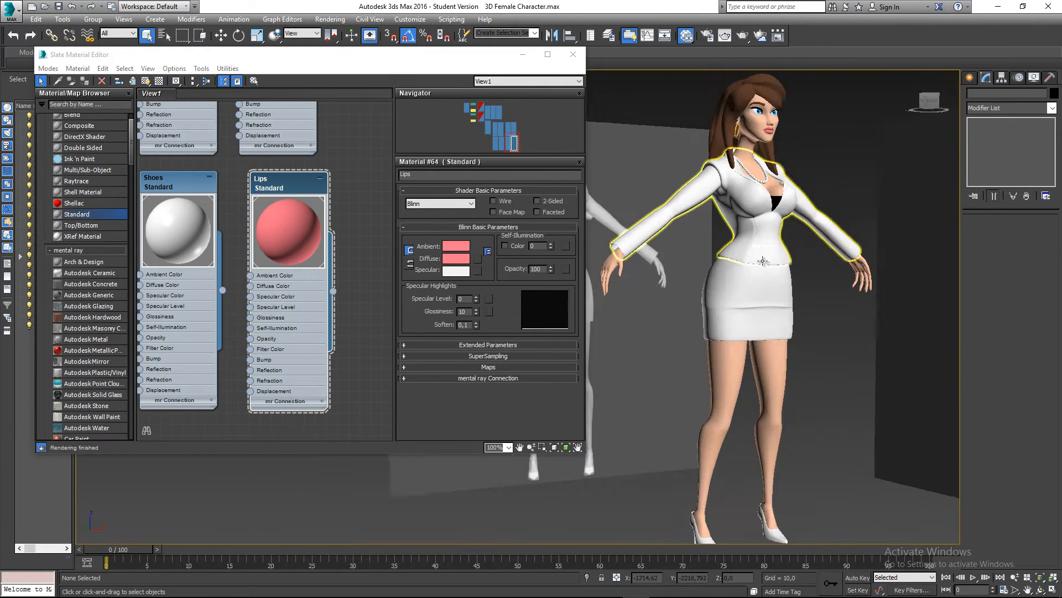
{"action": "middle_click_drag", "start_coordinate": [797, 310], "coordinate": [769, 382]}
{"action": "left_click", "coordinate": [574, 54]}
Step: Inspect the character's face, hair, jacket, skirt, legs and shoes from several angles
{"action": "middle_click_drag", "start_coordinate": [733, 232], "coordinate": [673, 242]}
{"action": "scroll", "coordinate": [742, 198], "scroll_direction": "up", "scroll_amount": 5}
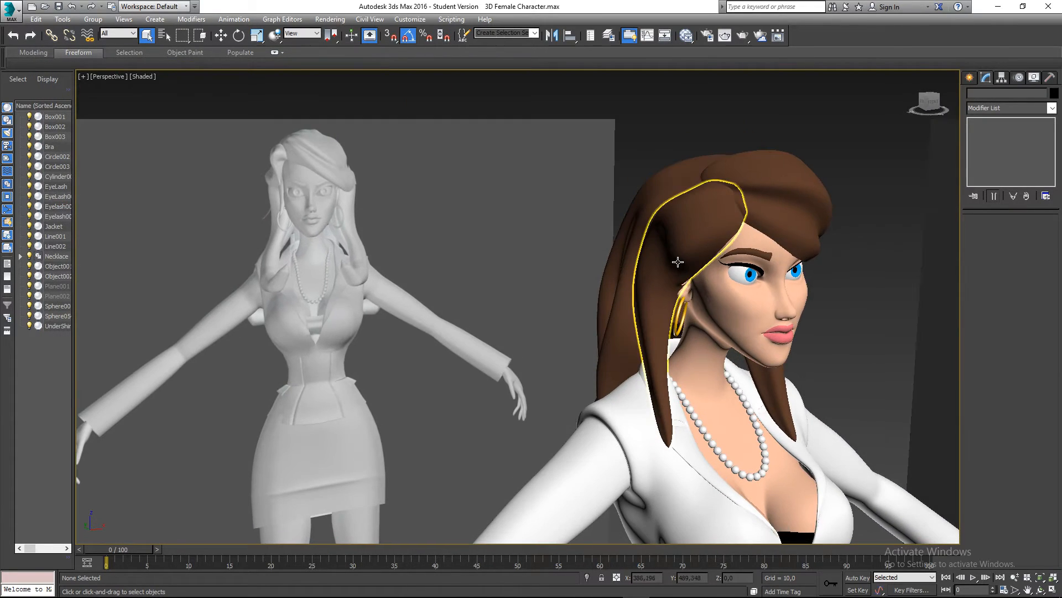
{"action": "middle_click_drag", "start_coordinate": [722, 334], "coordinate": [701, 327], "text": "alt"}
{"action": "middle_click_drag", "start_coordinate": [701, 326], "coordinate": [609, 221]}
{"action": "middle_click_drag", "start_coordinate": [606, 282], "coordinate": [612, 202]}
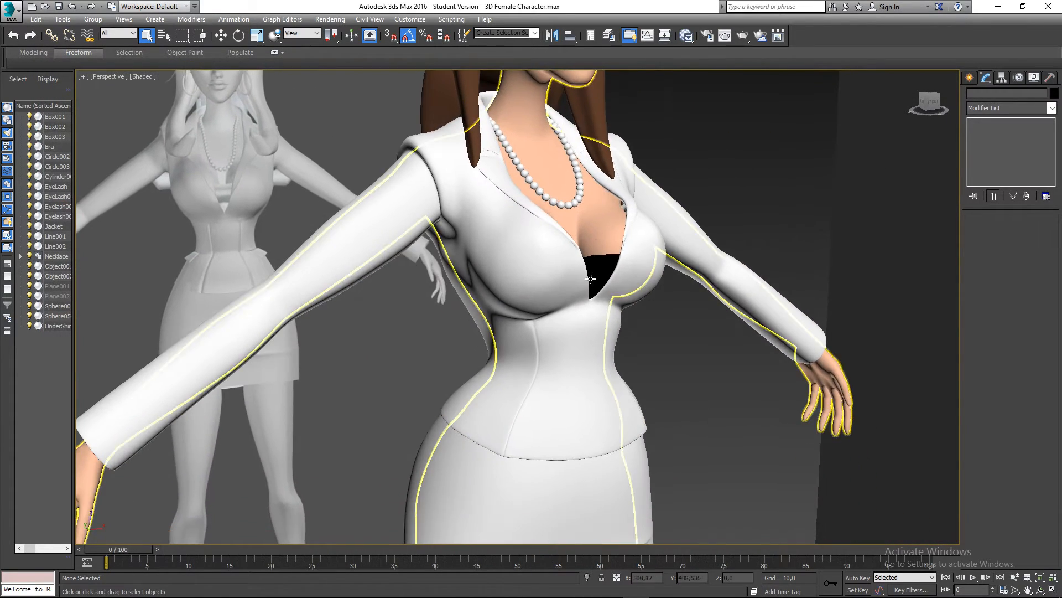
{"action": "middle_click_drag", "start_coordinate": [600, 387], "coordinate": [614, 100]}
{"action": "scroll", "coordinate": [599, 254], "scroll_direction": "down", "scroll_amount": 3}
{"action": "scroll", "coordinate": [617, 111], "scroll_direction": "down", "scroll_amount": 2}
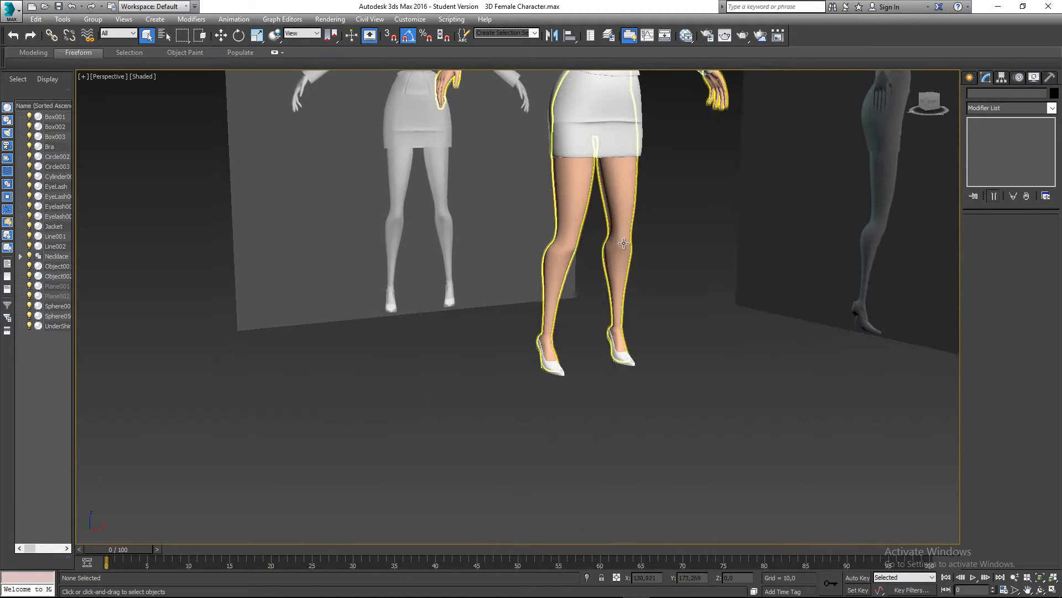
{"action": "scroll", "coordinate": [627, 290], "scroll_direction": "up", "scroll_amount": 3}
{"action": "middle_click_drag", "start_coordinate": [627, 289], "coordinate": [631, 401]}
{"action": "mouse_move", "coordinate": [609, 326]}
{"action": "middle_mouse_down", "text": "alt"}
{"action": "mouse_move", "coordinate": [512, 317]}
{"action": "mouse_move", "coordinate": [609, 393]}
{"action": "mouse_move", "coordinate": [616, 308]}
{"action": "middle_mouse_up", "text": "alt"}
{"action": "scroll", "coordinate": [616, 307], "scroll_direction": "up", "scroll_amount": 5}
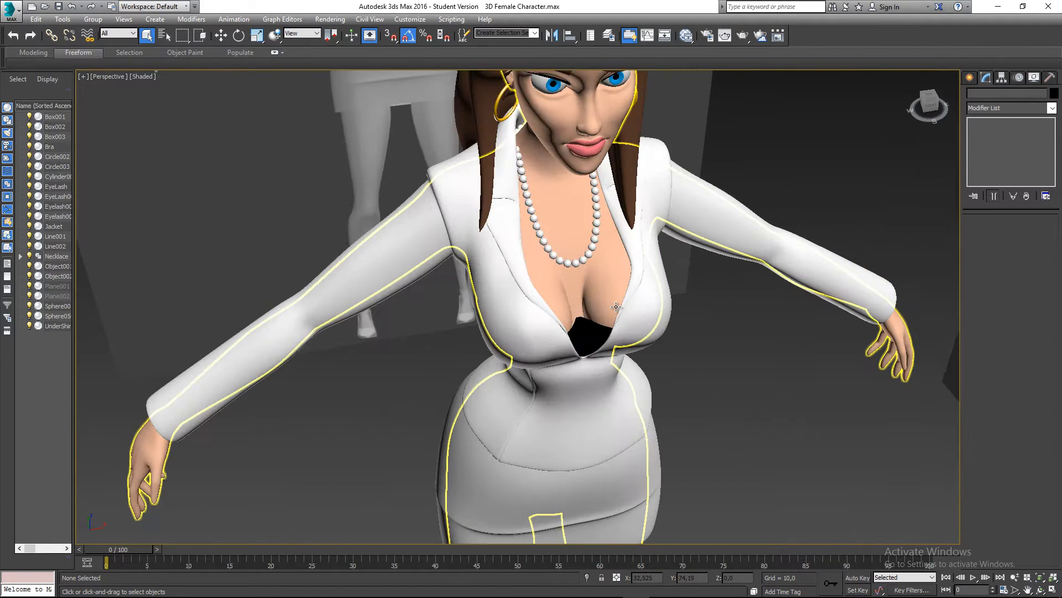
{"action": "left_click", "coordinate": [573, 327]}
{"action": "middle_click_drag", "start_coordinate": [656, 351], "coordinate": [662, 287], "text": "alt"}
{"action": "left_click", "coordinate": [742, 370]}
{"action": "scroll", "coordinate": [735, 333], "scroll_direction": "down", "scroll_amount": 3}
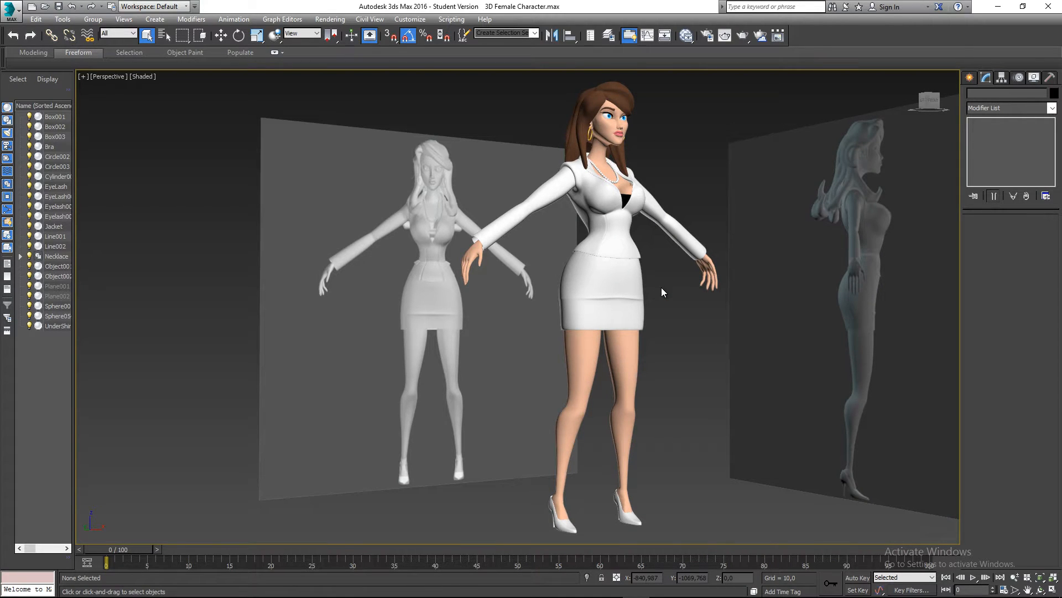
Step: Save the scene with the full figure in view and nothing selected
{"action": "middle_click_drag", "start_coordinate": [661, 288], "coordinate": [613, 270], "text": "alt"}
{"action": "left_click", "coordinate": [606, 281]}
{"action": "left_click", "coordinate": [650, 263]}
{"action": "key", "text": "ctrl+s"}
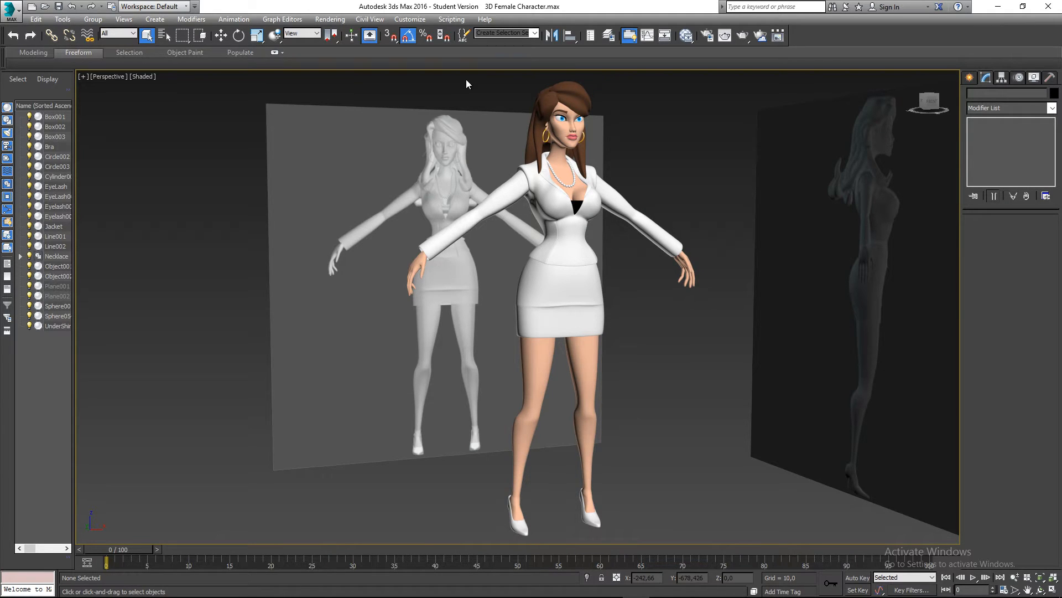
{"action": "middle_click_drag", "start_coordinate": [488, 150], "coordinate": [478, 147]}
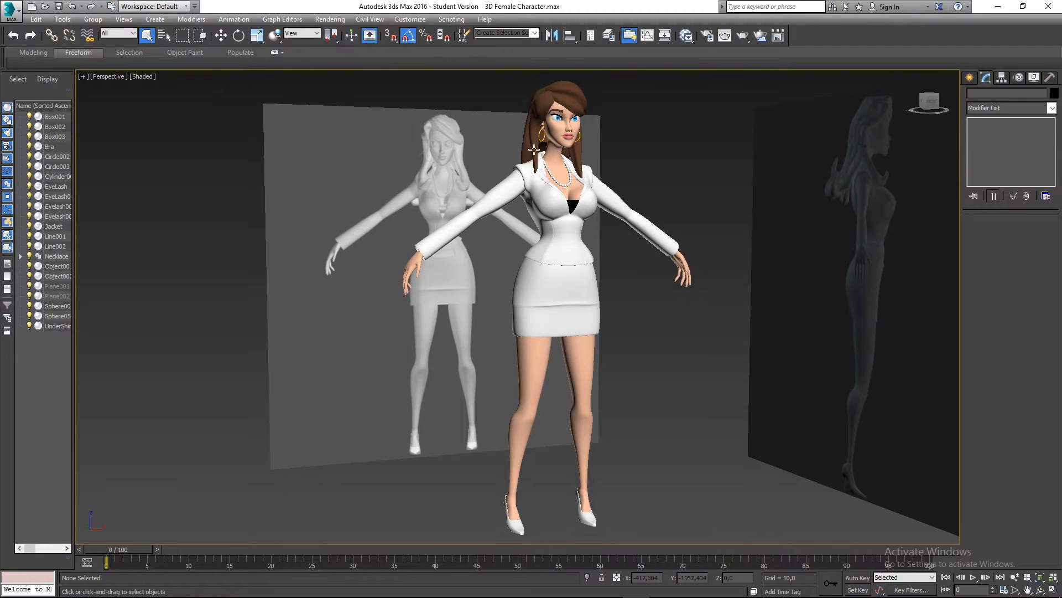
Step: Assign NVIDIA mental ray as the ActiveShade renderer in the render setup, leaving the production renderer on NVIDIA mental ray
{"action": "left_click", "coordinate": [709, 37]}
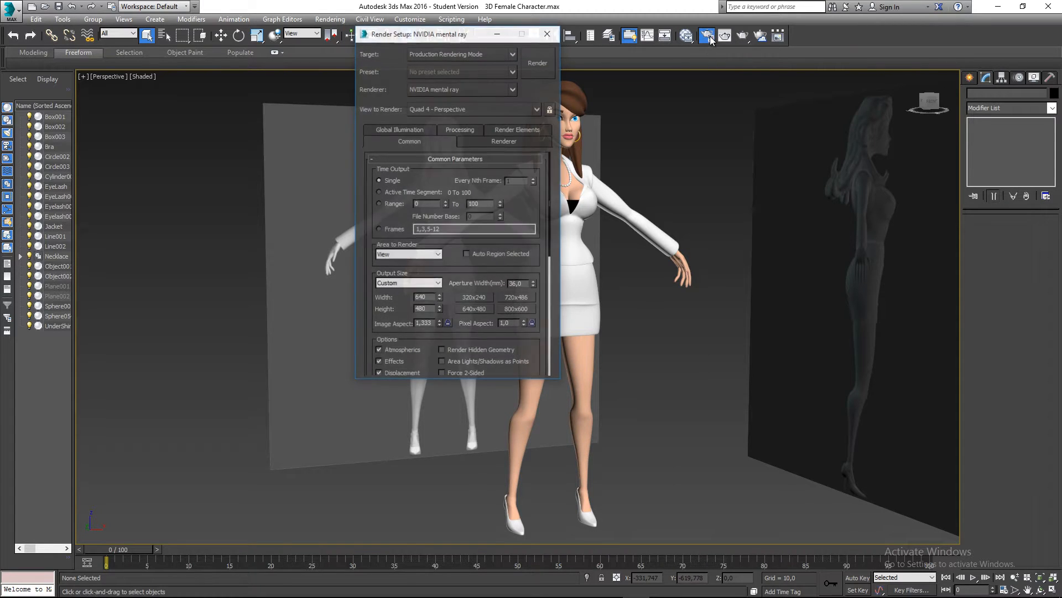
{"action": "left_click_drag", "start_coordinate": [451, 35], "coordinate": [453, 40]}
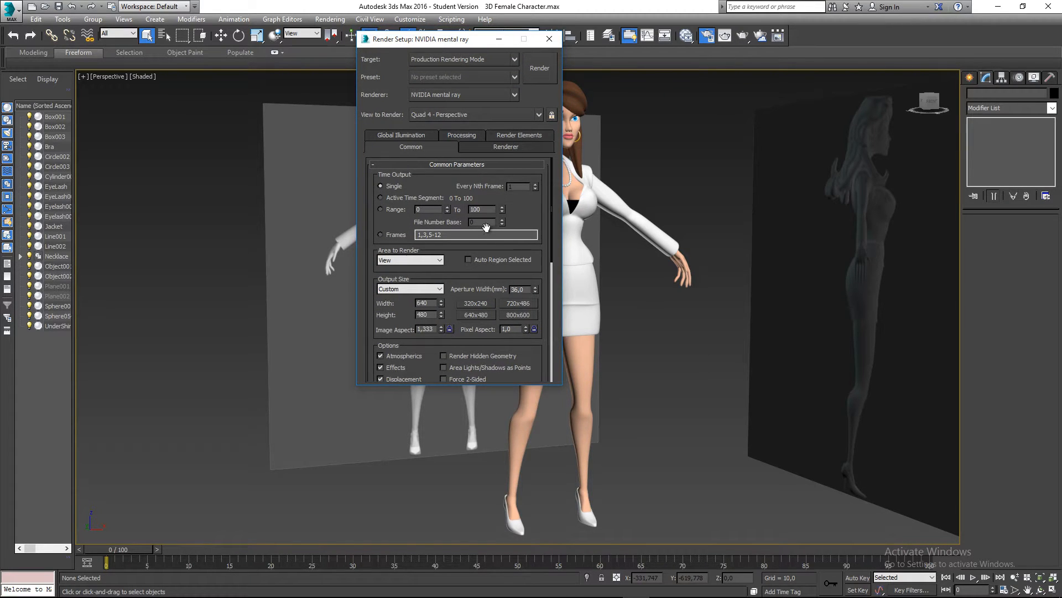
{"action": "scroll", "coordinate": [410, 176], "scroll_direction": "down", "scroll_amount": 7}
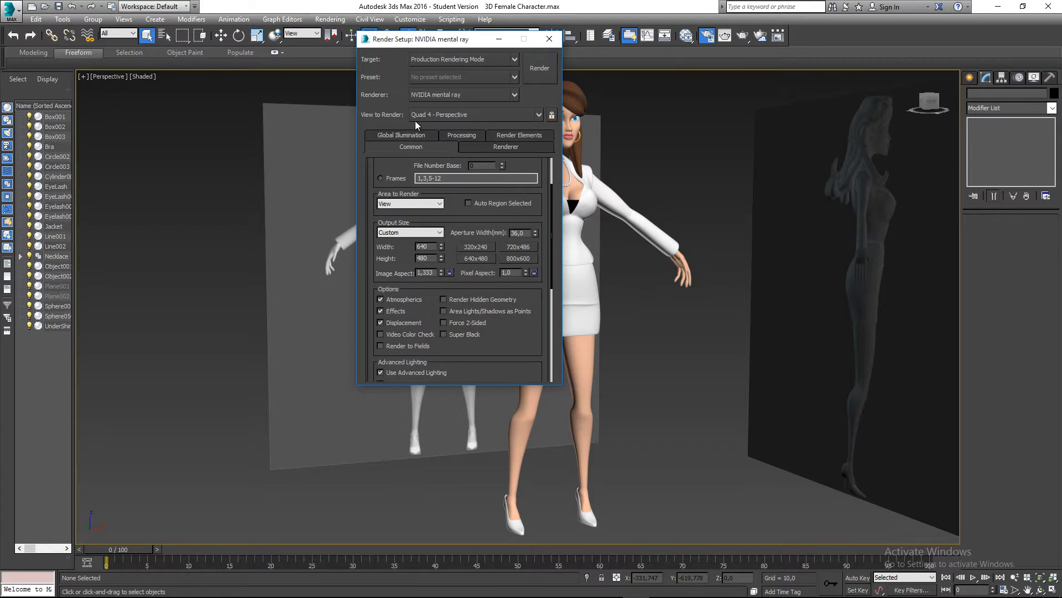
{"action": "scroll", "coordinate": [443, 232], "scroll_direction": "up", "scroll_amount": 7}
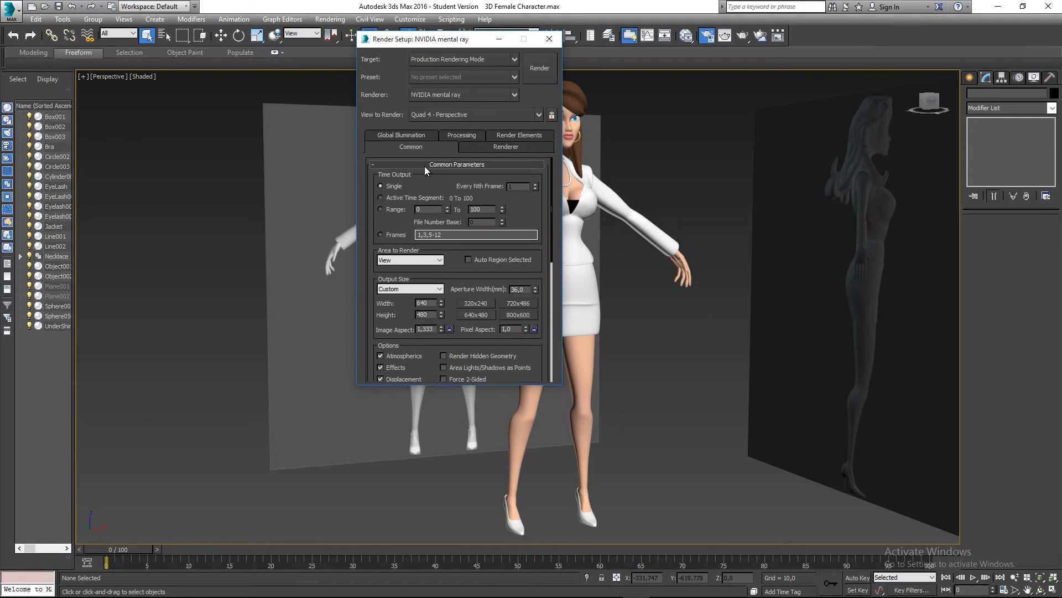
{"action": "scroll", "coordinate": [455, 295], "scroll_direction": "down", "scroll_amount": 7}
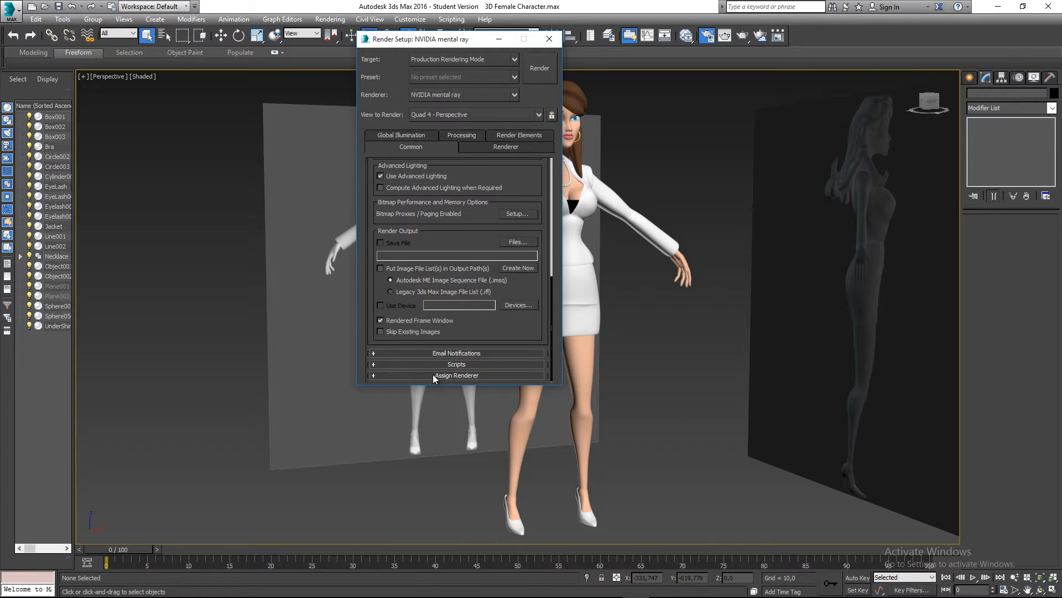
{"action": "left_click", "coordinate": [433, 375]}
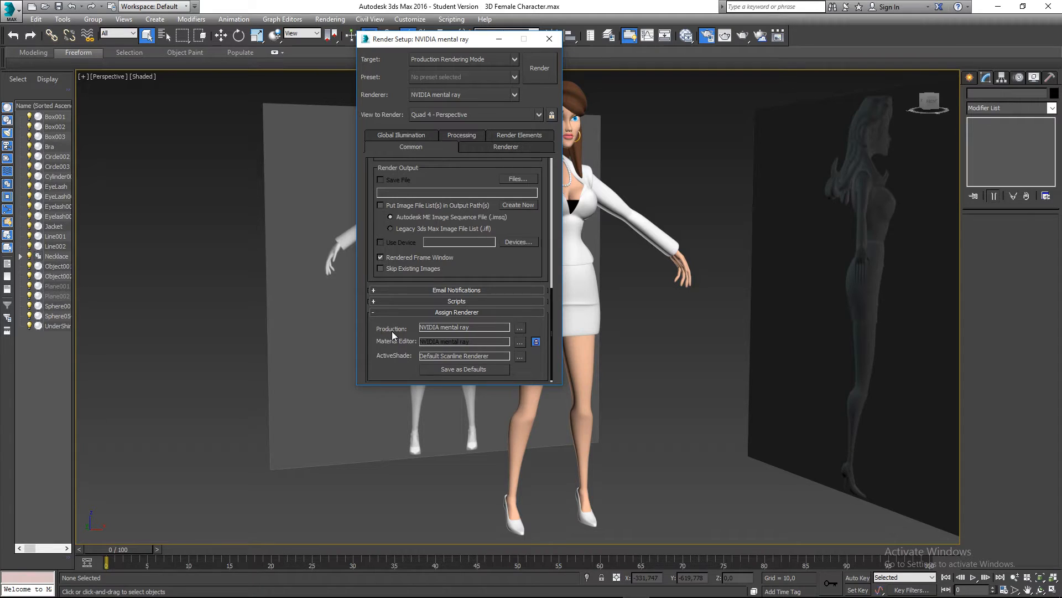
{"action": "left_click", "coordinate": [519, 327]}
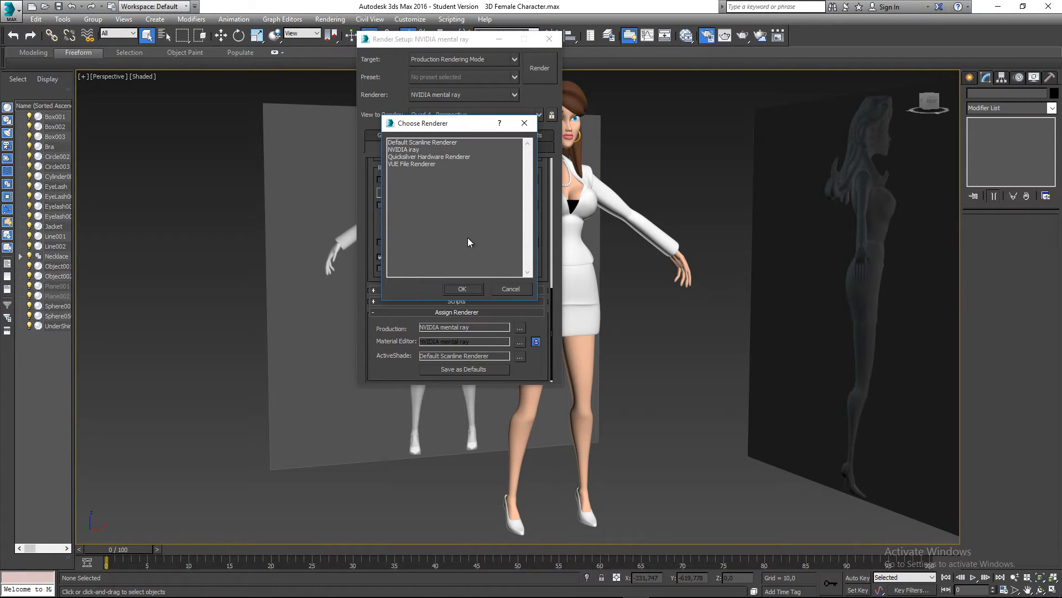
{"action": "left_click", "coordinate": [461, 288]}
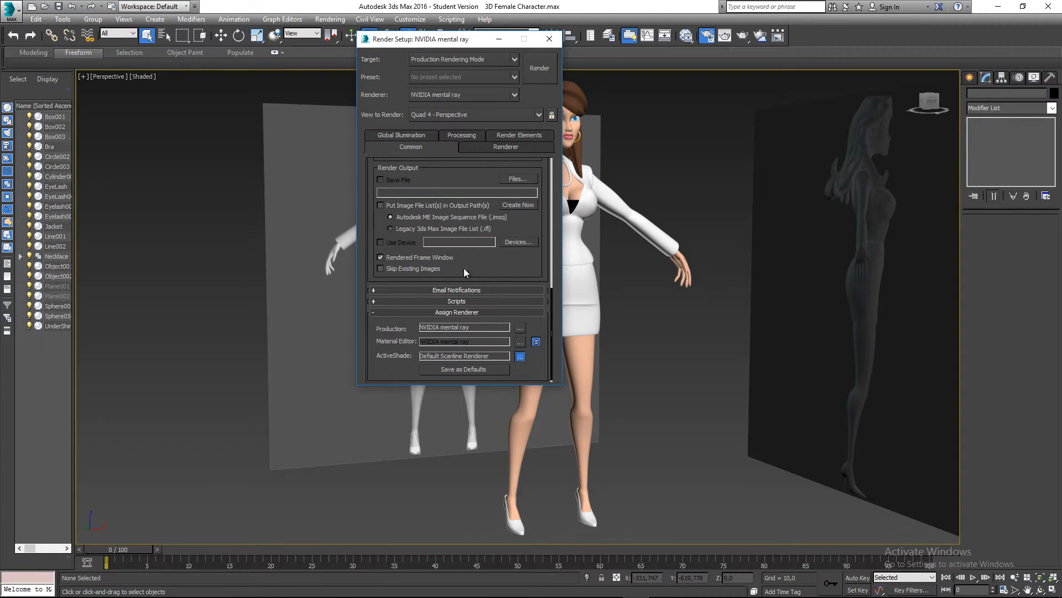
{"action": "left_click", "coordinate": [521, 354]}
{"action": "left_click", "coordinate": [418, 151]}
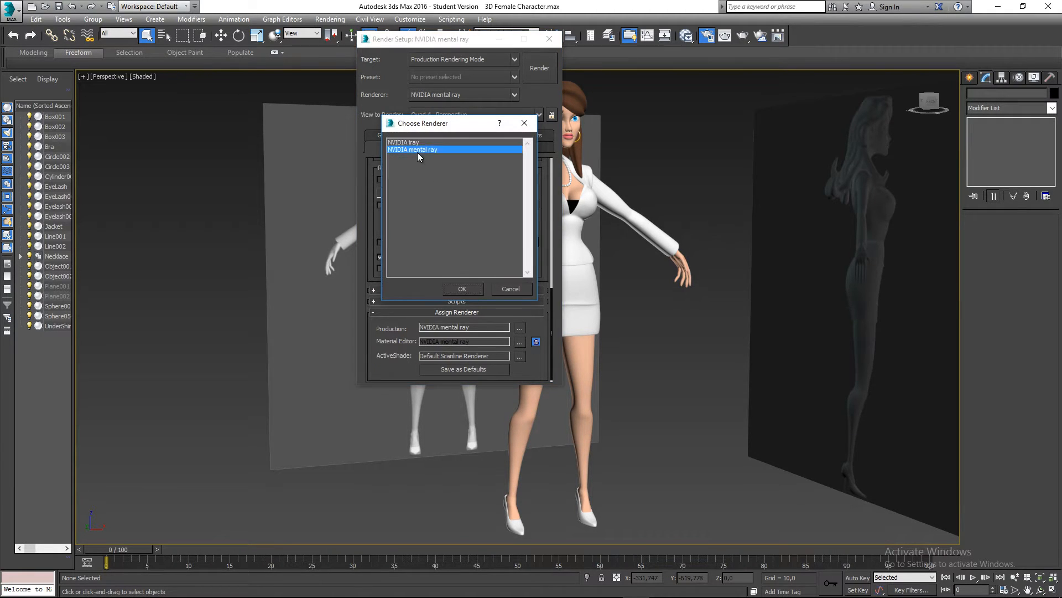
{"action": "left_click", "coordinate": [462, 288]}
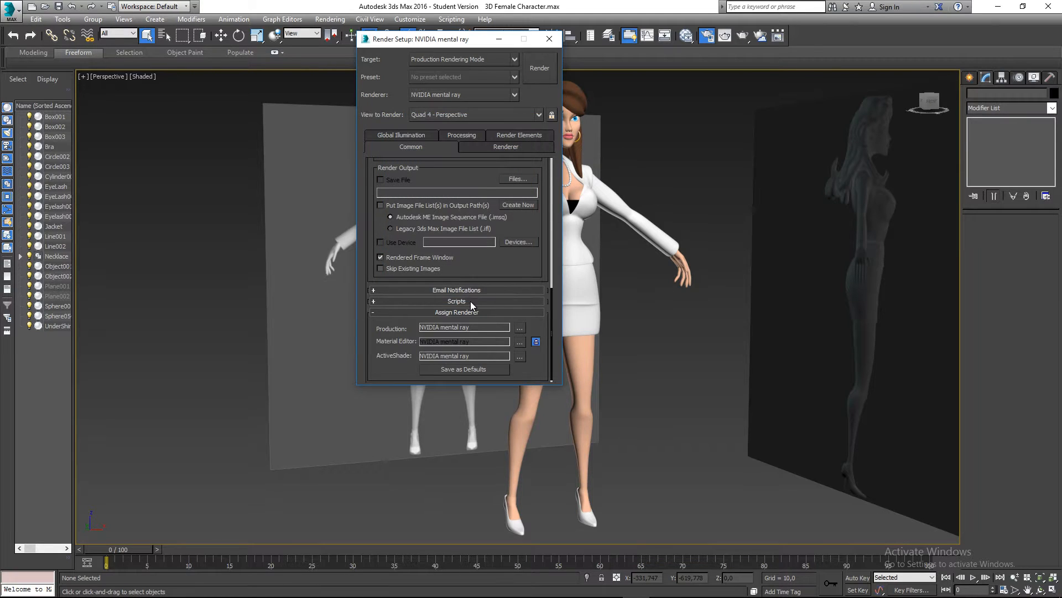
Step: Save the renderer assignments as defaults and close the render setup
{"action": "left_click", "coordinate": [452, 367]}
{"action": "left_click", "coordinate": [552, 345]}
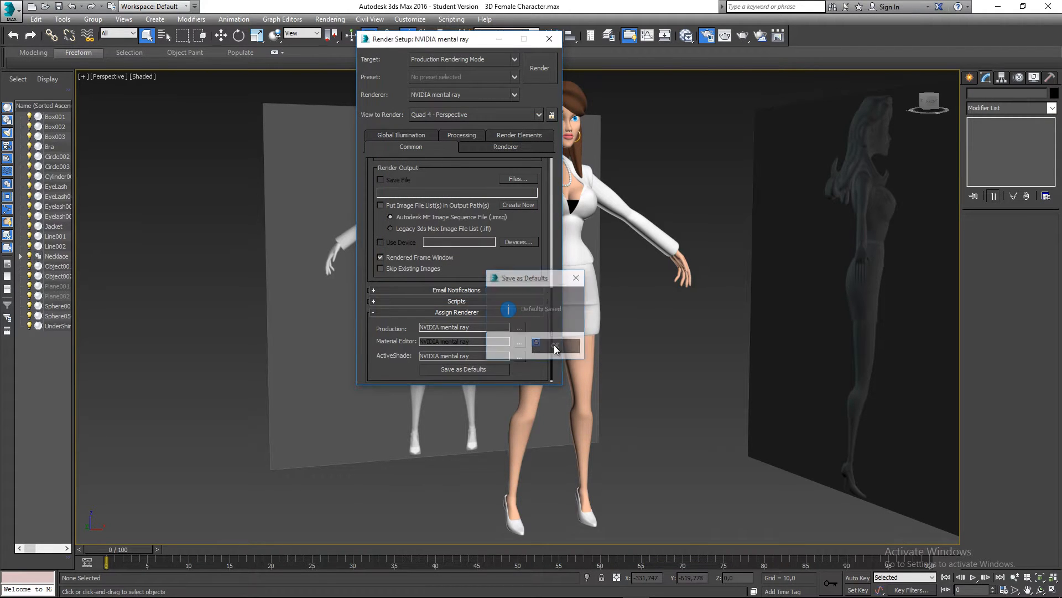
{"action": "left_click", "coordinate": [549, 40]}
{"action": "middle_click_drag", "start_coordinate": [654, 197], "coordinate": [630, 194]}
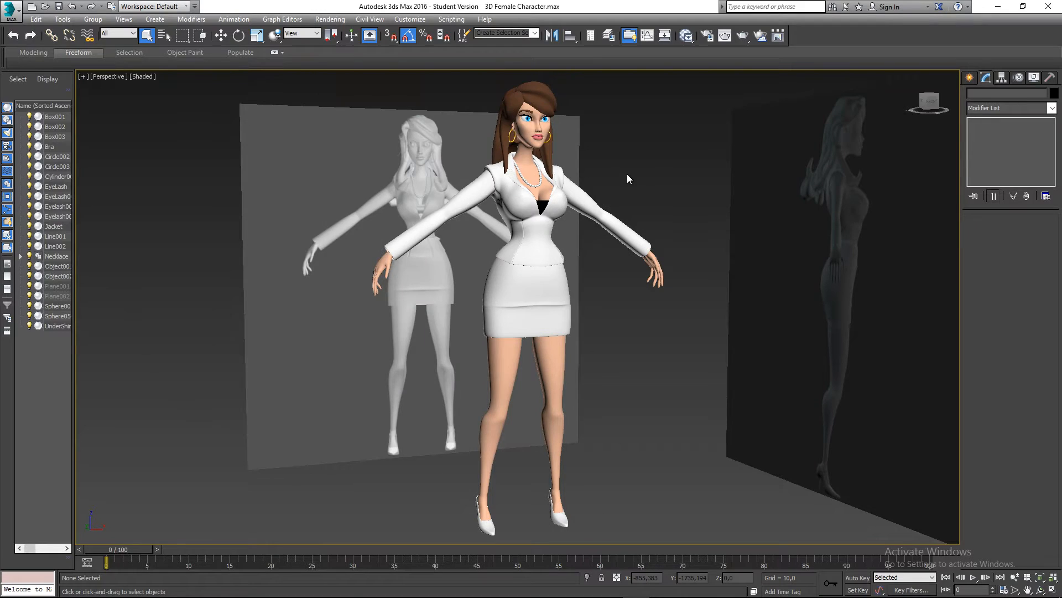
Step: Look through the mental ray material types in the Slate Material Editor and close the editor
{"action": "key", "text": "m"}
{"action": "middle_click_drag", "start_coordinate": [217, 262], "coordinate": [245, 270]}
{"action": "scroll", "coordinate": [78, 255], "scroll_direction": "down", "scroll_amount": 5}
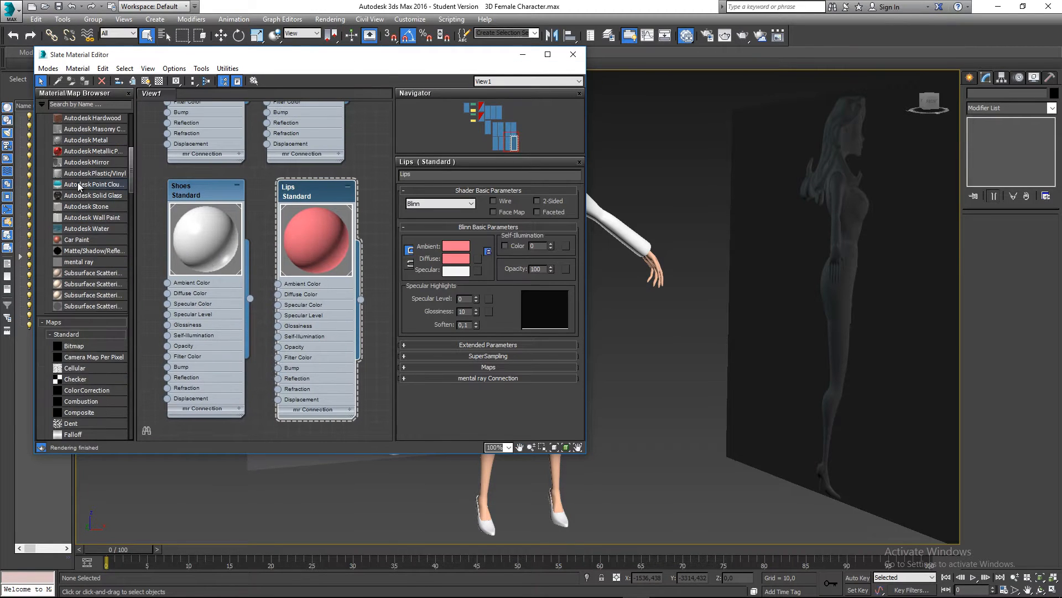
{"action": "scroll", "coordinate": [79, 183], "scroll_direction": "up", "scroll_amount": 2}
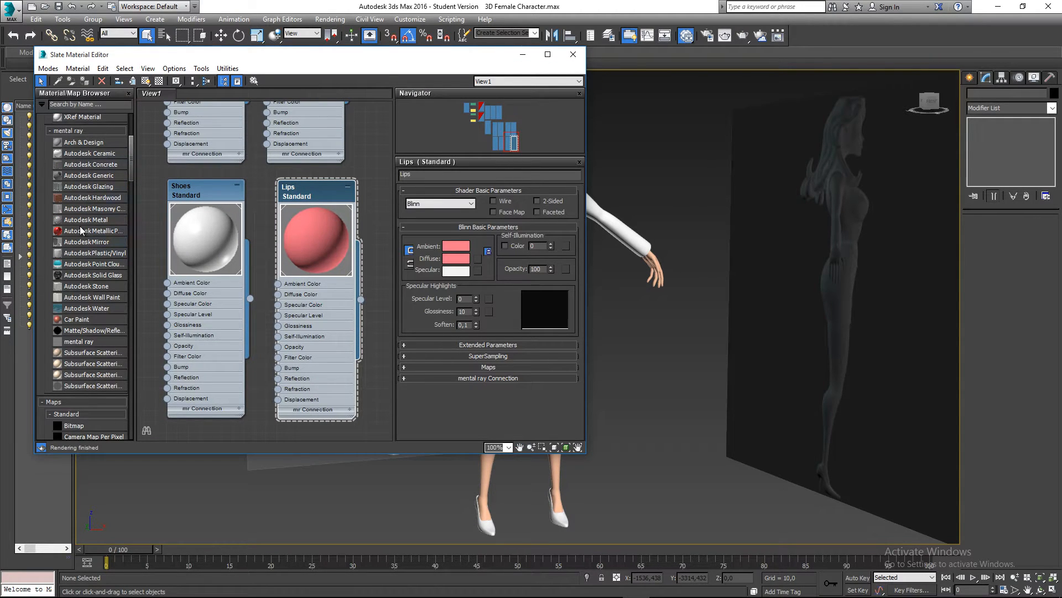
{"action": "left_click", "coordinate": [573, 54]}
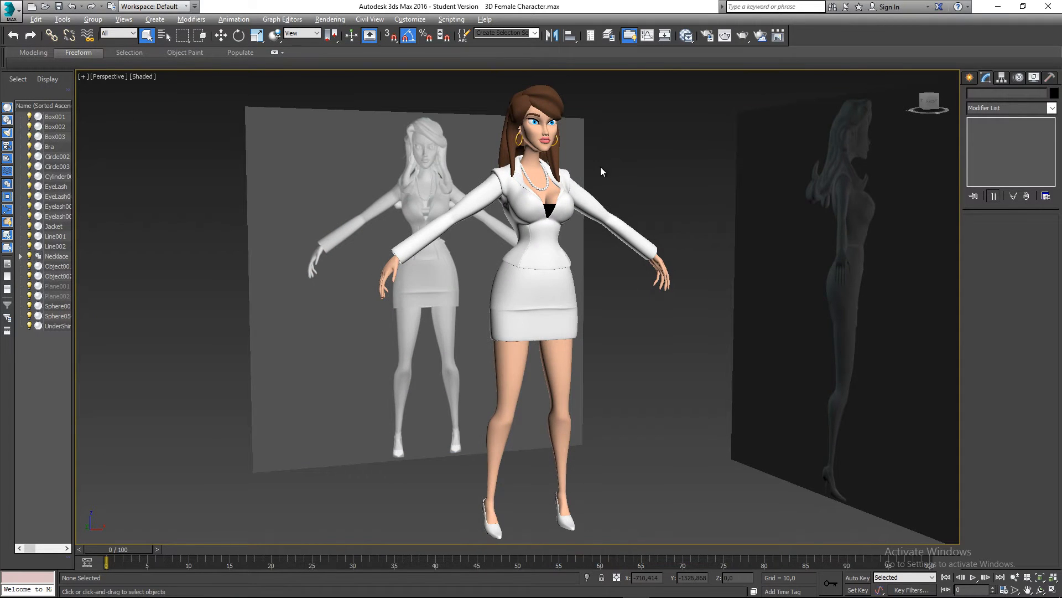
Step: Unfreeze all frozen objects in the scene
{"action": "middle_click_drag", "start_coordinate": [599, 167], "coordinate": [607, 207], "text": "alt"}
{"action": "scroll", "coordinate": [636, 180], "scroll_direction": "down", "scroll_amount": 2}
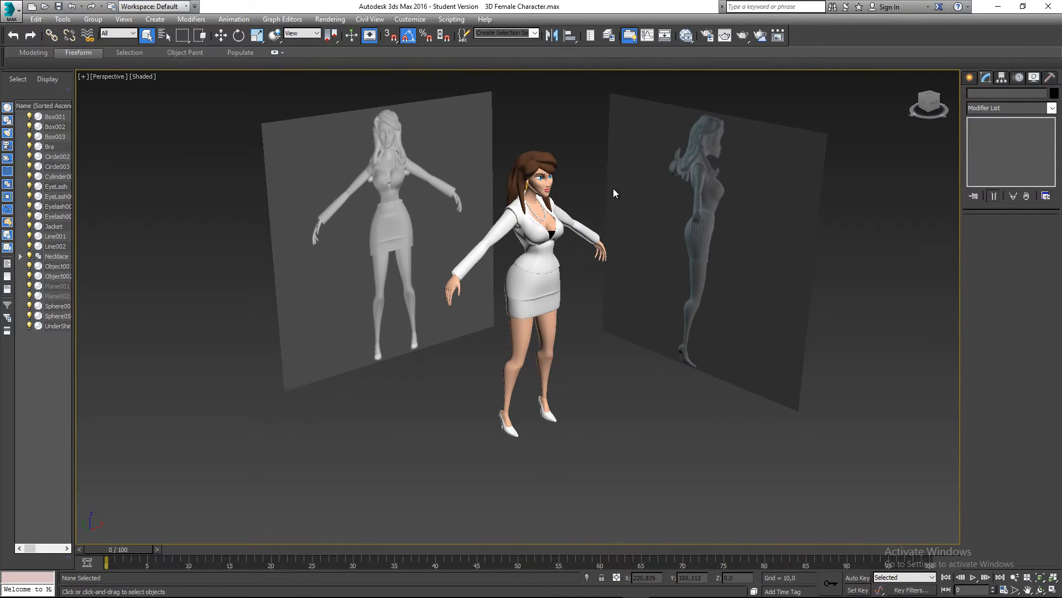
{"action": "right_click", "coordinate": [629, 170]}
{"action": "left_click", "coordinate": [656, 88]}
{"action": "middle_click_drag", "start_coordinate": [656, 88], "coordinate": [648, 169]}
Step: Hide the two reference image planes behind and beside the character
{"action": "left_click", "coordinate": [648, 169]}
{"action": "left_click", "coordinate": [431, 159], "text": "ctrl"}
{"action": "middle_click_drag", "start_coordinate": [432, 159], "coordinate": [452, 189], "text": "alt"}
{"action": "middle_click_drag", "start_coordinate": [506, 209], "coordinate": [502, 208], "text": "alt"}
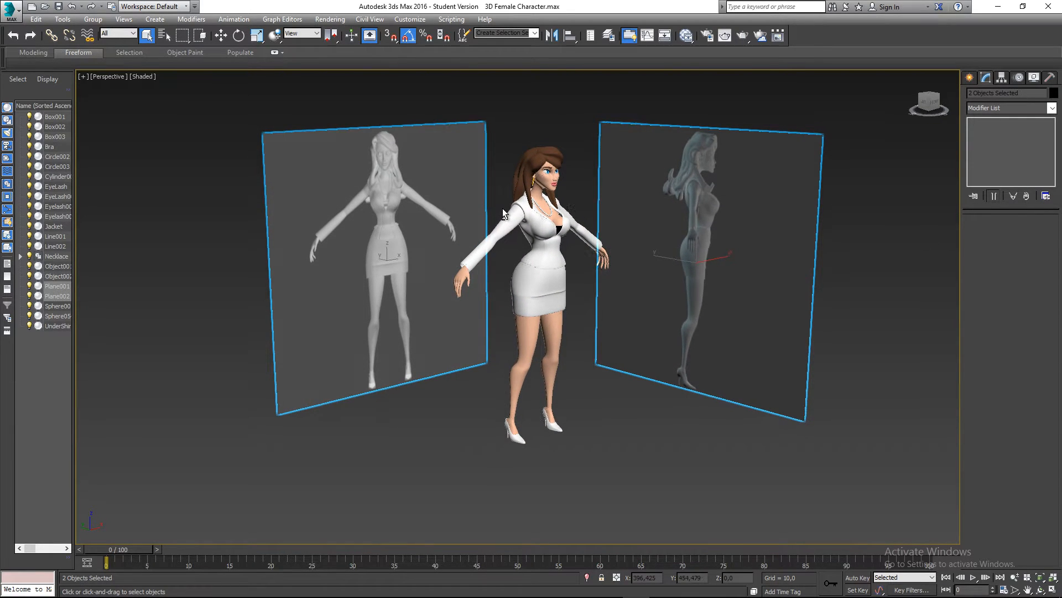
{"action": "right_click", "coordinate": [448, 162]}
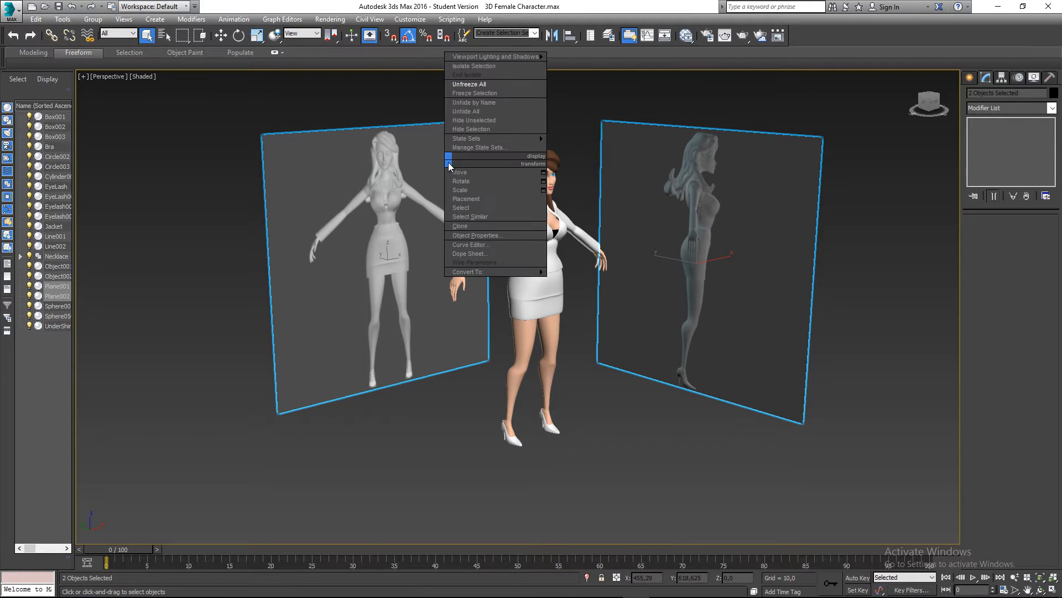
{"action": "left_click", "coordinate": [477, 131]}
Step: Examine the character without the reference planes and frame her head and upper body in the perspective view
{"action": "middle_click_drag", "start_coordinate": [477, 131], "coordinate": [516, 339], "text": "alt"}
{"action": "scroll", "coordinate": [401, 201], "scroll_direction": "down", "scroll_amount": 4}
{"action": "scroll", "coordinate": [497, 346], "scroll_direction": "up", "scroll_amount": 2}
{"action": "key", "text": "w"}
{"action": "middle_click_drag", "start_coordinate": [507, 299], "coordinate": [551, 341], "text": "alt"}
{"action": "left_click", "coordinate": [493, 256]}
{"action": "key", "text": "q"}
{"action": "left_click", "coordinate": [552, 264]}
{"action": "scroll", "coordinate": [518, 272], "scroll_direction": "up", "scroll_amount": 3}
{"action": "middle_click_drag", "start_coordinate": [552, 288], "coordinate": [549, 301], "text": "alt"}
{"action": "scroll", "coordinate": [539, 224], "scroll_direction": "up", "scroll_amount": 5}
{"action": "scroll", "coordinate": [539, 224], "scroll_direction": "up", "scroll_amount": 2}
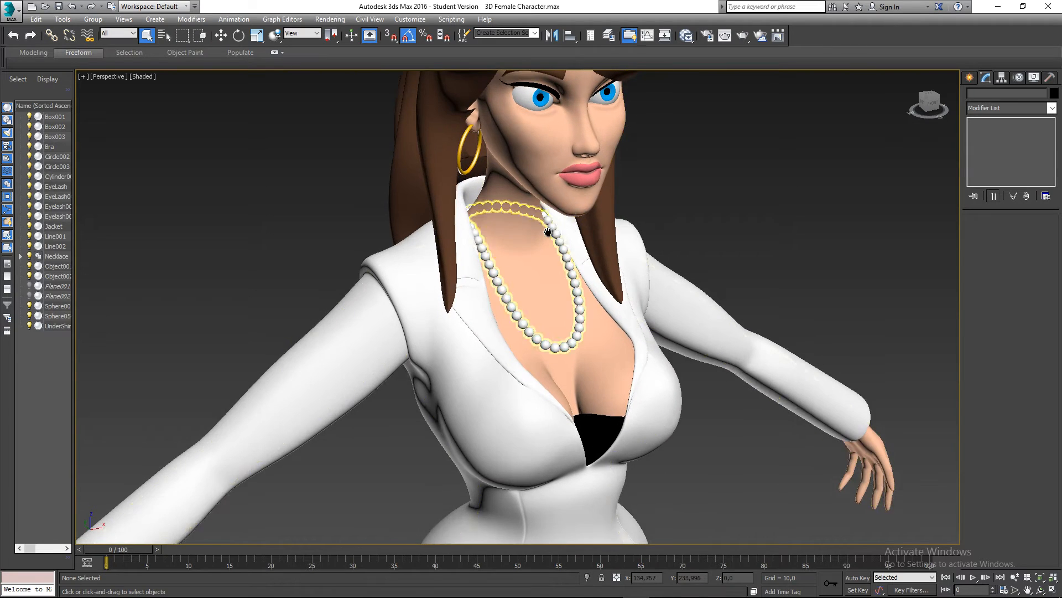
{"action": "middle_click_drag", "start_coordinate": [539, 225], "coordinate": [545, 271]}
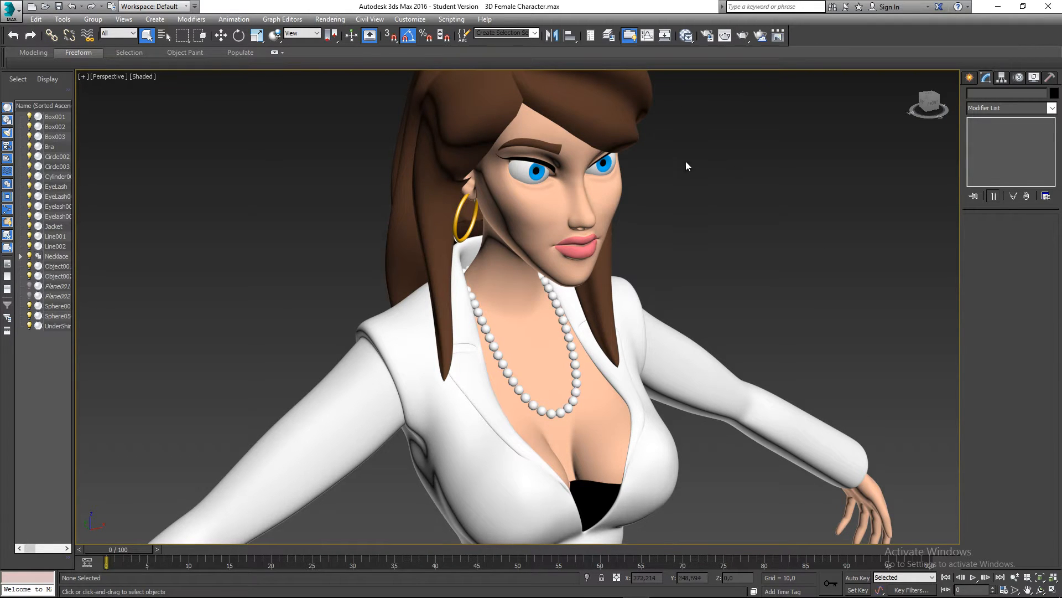
Step: Save the scene and open the Rendered Frame Window for the perspective view
{"action": "middle_click_drag", "start_coordinate": [671, 211], "coordinate": [673, 205]}
{"action": "key", "text": "ctrl+s"}
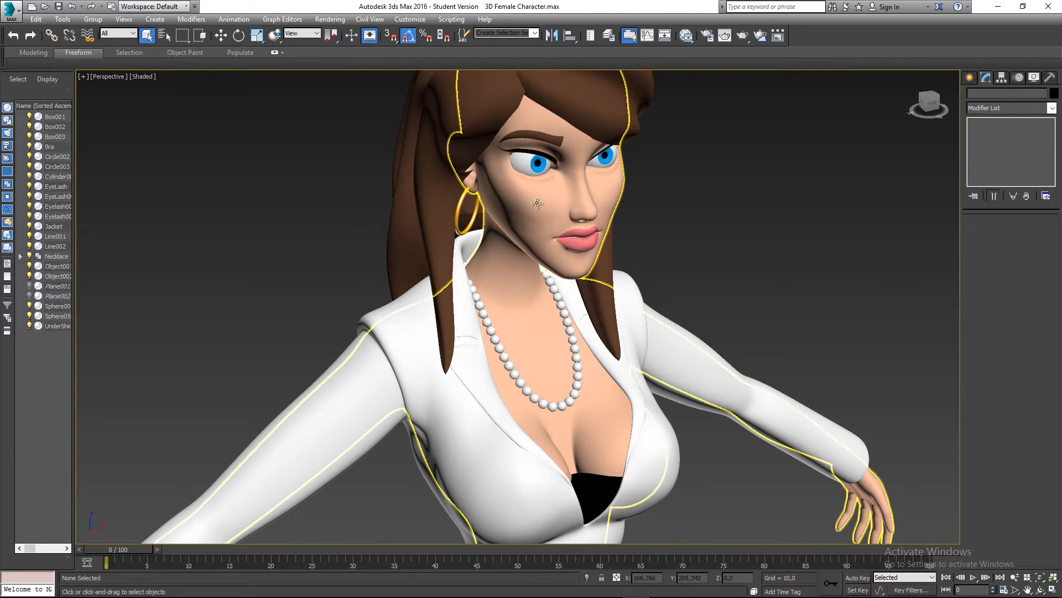
{"action": "middle_click_drag", "start_coordinate": [661, 229], "coordinate": [662, 236]}
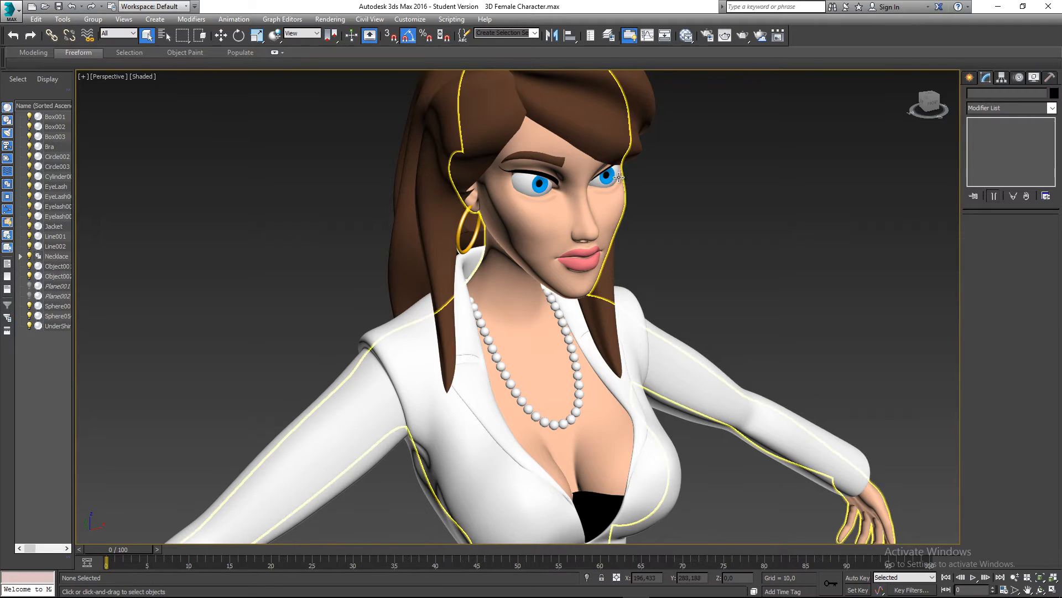
{"action": "key", "text": "ctrl+s"}
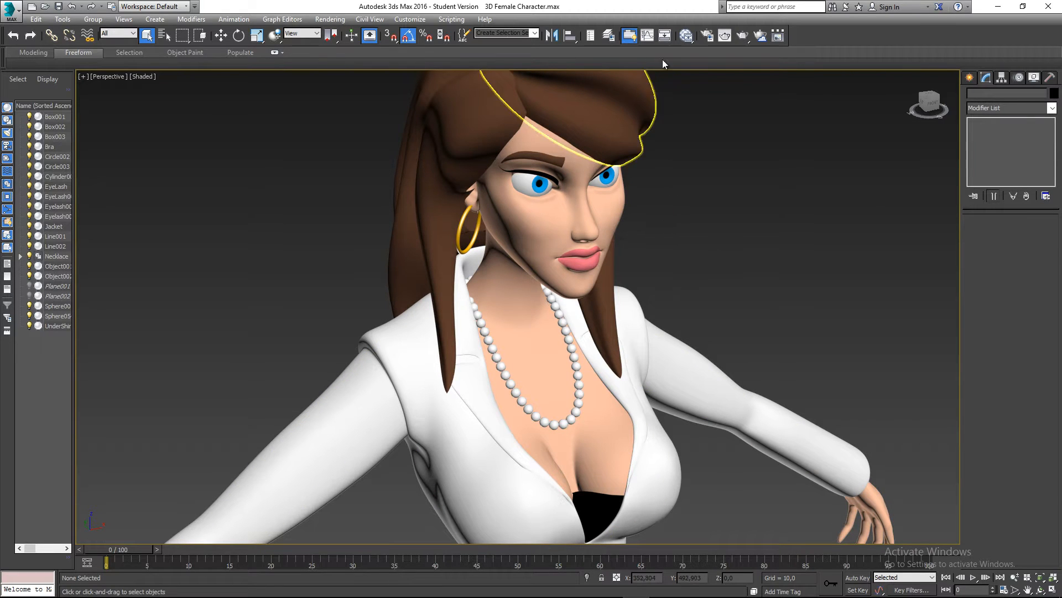
{"action": "left_click", "coordinate": [725, 36]}
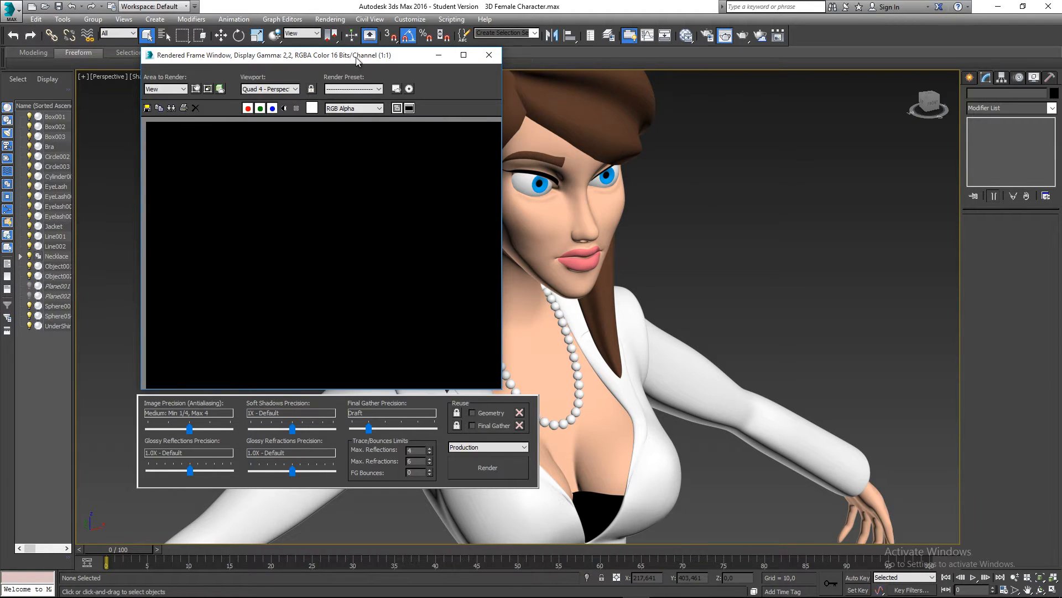
Step: Close the Rendered Frame Window and switch the perspective viewport to Realistic shading
{"action": "left_click_drag", "start_coordinate": [357, 59], "coordinate": [300, 69]}
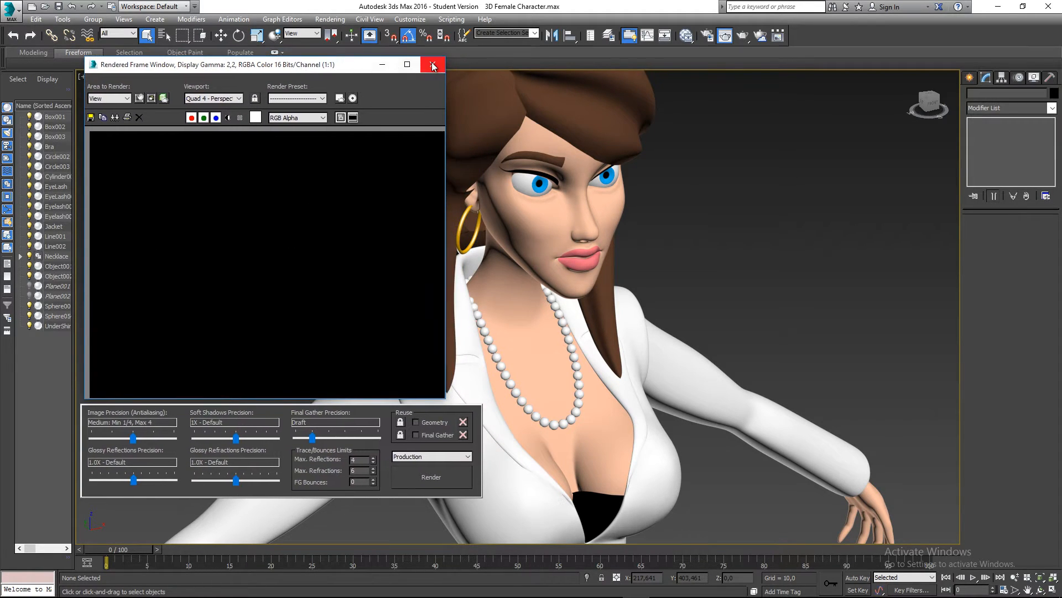
{"action": "left_click", "coordinate": [433, 67]}
{"action": "middle_click_drag", "start_coordinate": [782, 210], "coordinate": [768, 217], "text": "alt"}
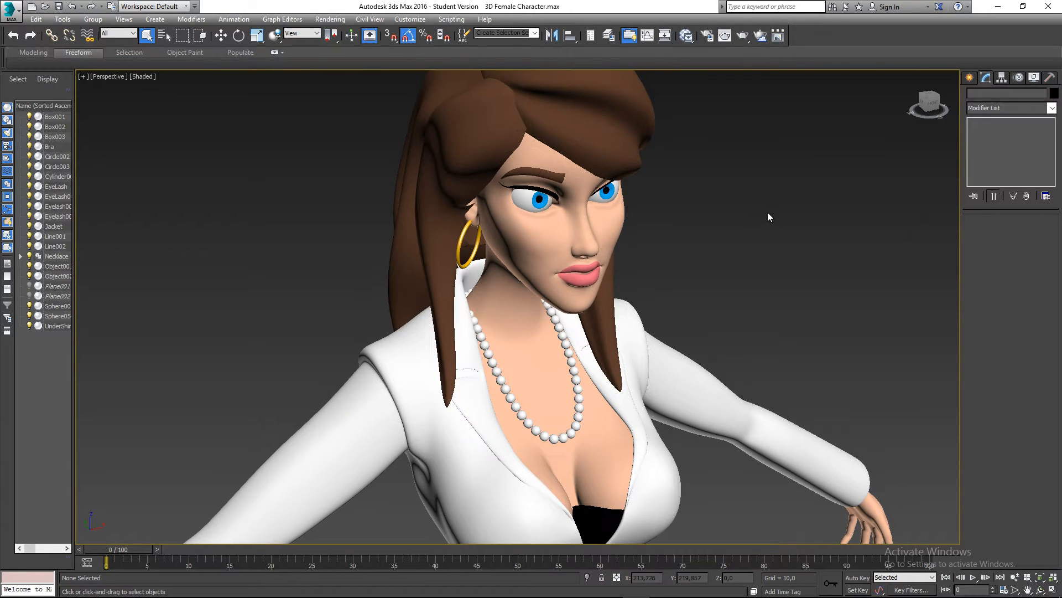
{"action": "left_click", "coordinate": [143, 77]}
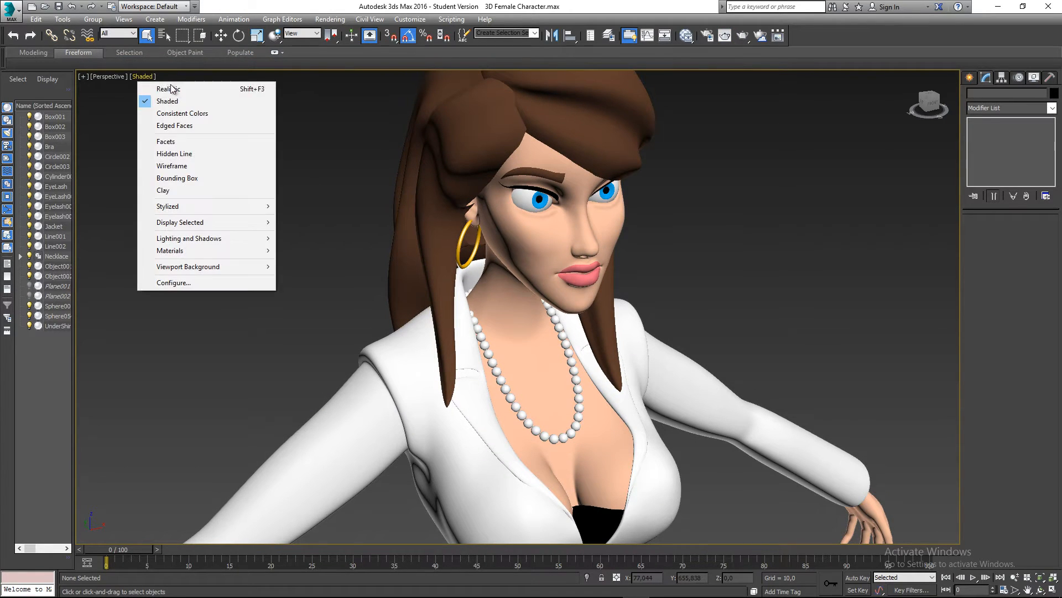
{"action": "left_click", "coordinate": [171, 87]}
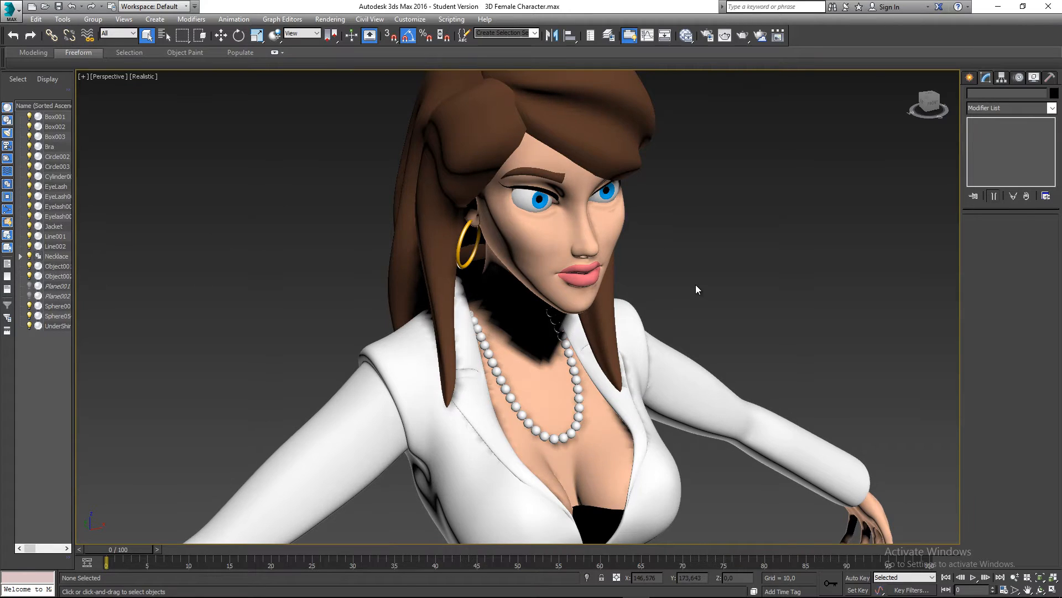
Step: Set a custom render output size of 1920 × 1080 in the mental ray render setup
{"action": "left_click", "coordinate": [724, 36]}
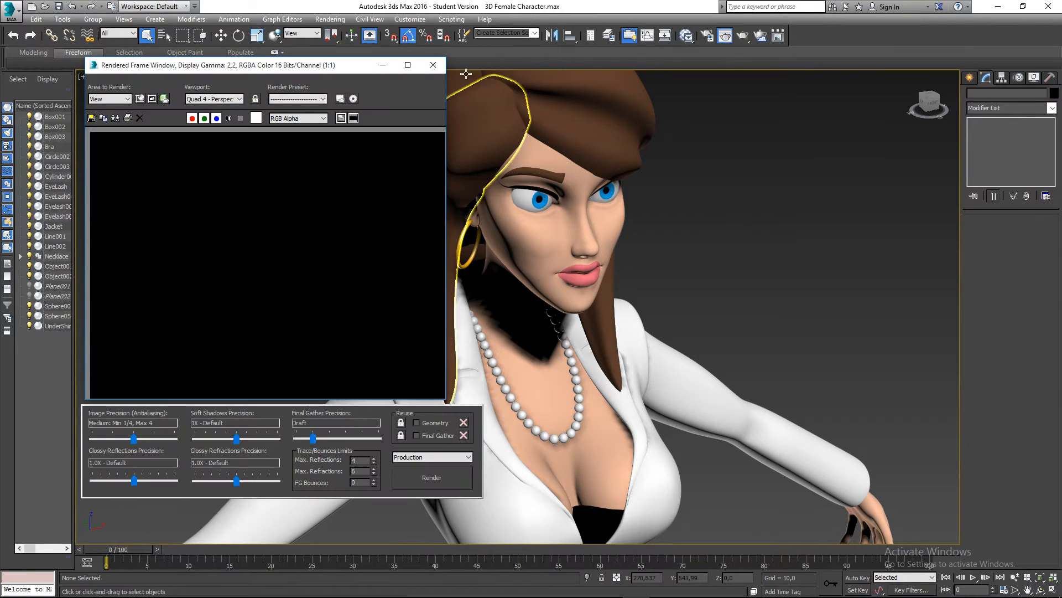
{"action": "left_click", "coordinate": [724, 36]}
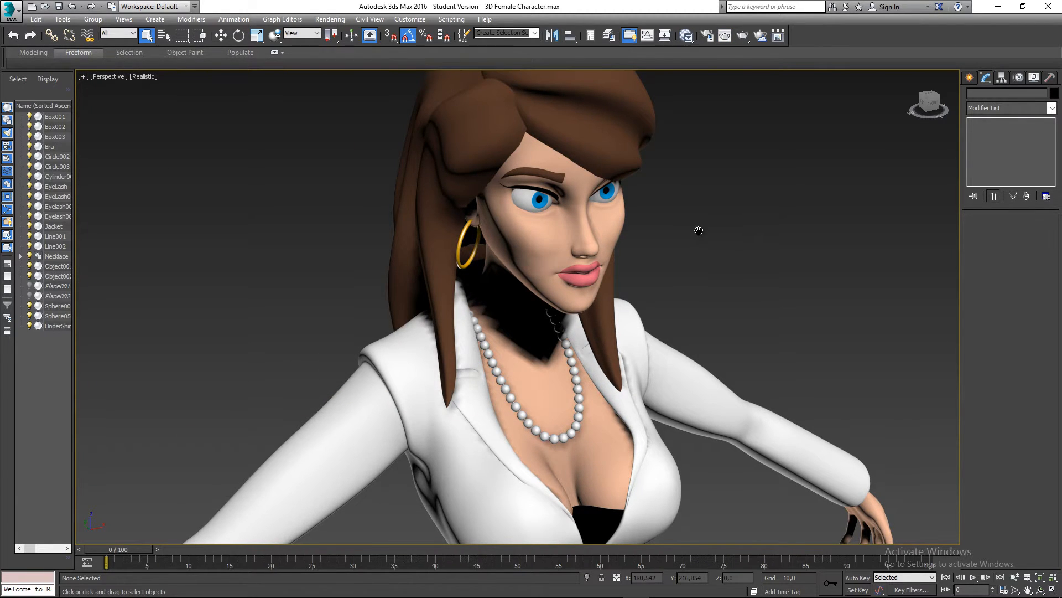
{"action": "middle_click_drag", "start_coordinate": [697, 230], "coordinate": [705, 250]}
{"action": "left_click", "coordinate": [716, 39]}
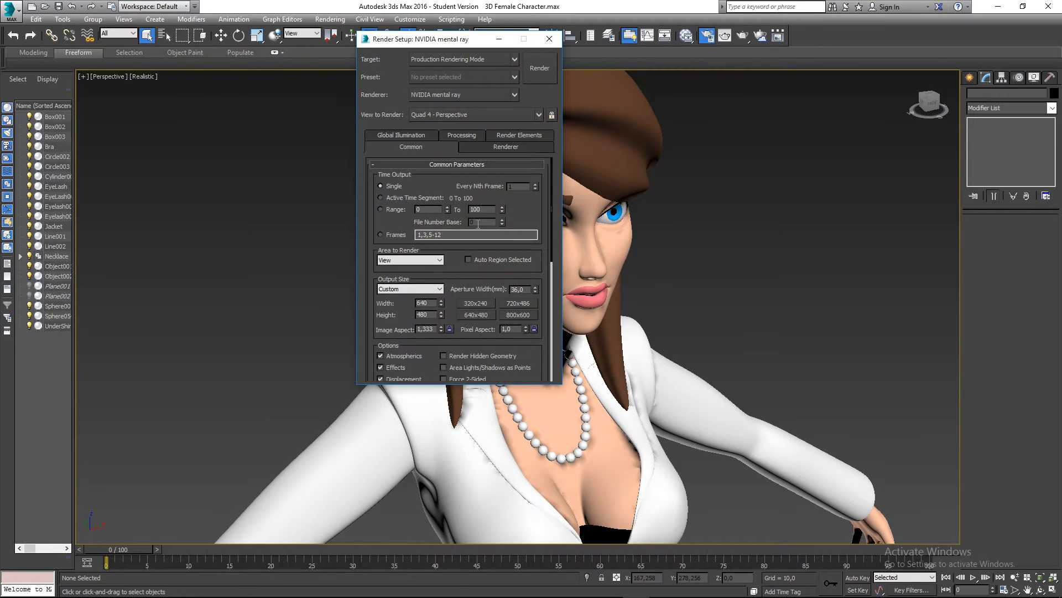
{"action": "left_click_drag", "start_coordinate": [433, 189], "coordinate": [430, 165]}
{"action": "left_click_drag", "start_coordinate": [429, 178], "coordinate": [430, 173]}
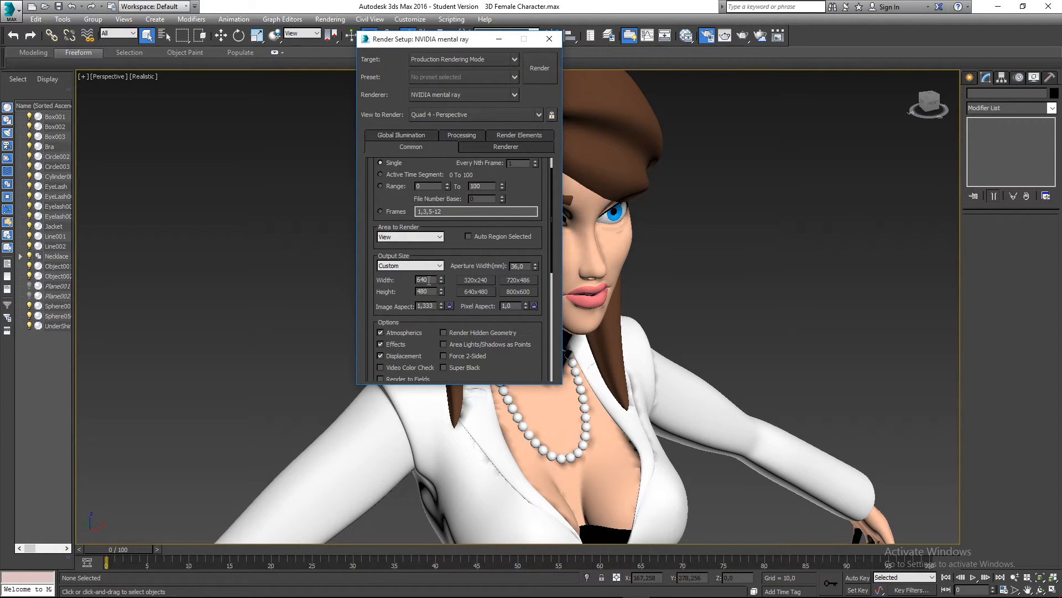
{"action": "double_click", "coordinate": [429, 280]}
{"action": "type", "text": "1920"}
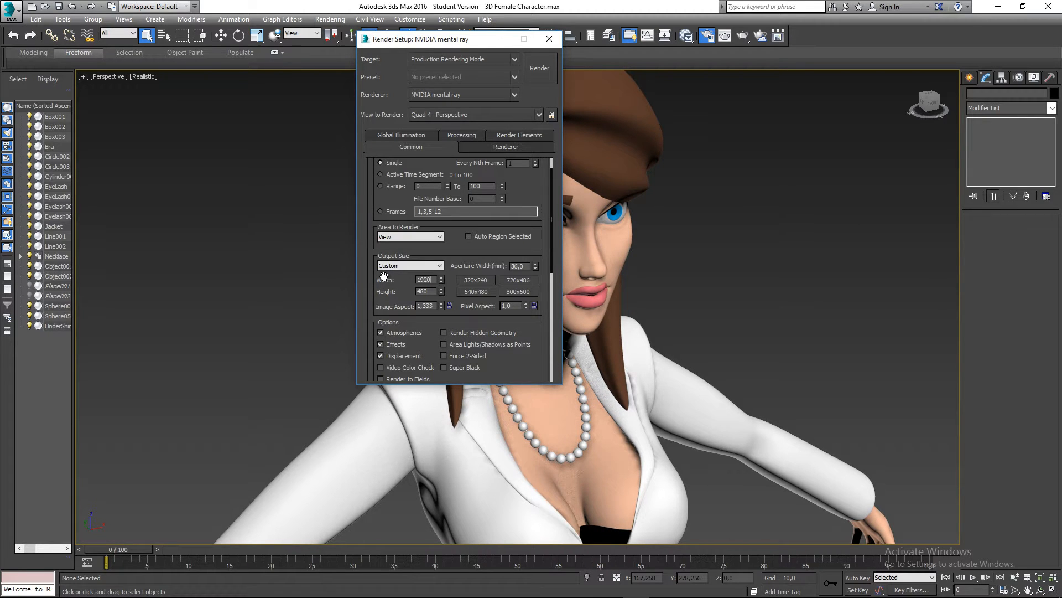
{"action": "key", "text": "Tab"}
{"action": "left_click_drag", "start_coordinate": [402, 288], "coordinate": [400, 264]}
{"action": "scroll", "coordinate": [399, 259], "scroll_direction": "down", "scroll_amount": 8}
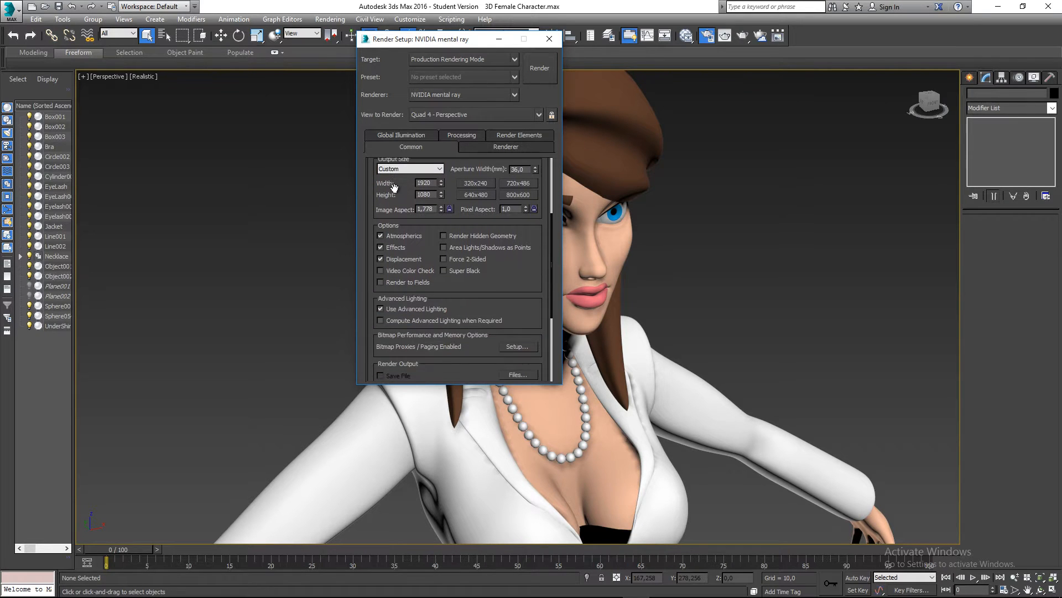
{"action": "scroll", "coordinate": [430, 266], "scroll_direction": "up", "scroll_amount": 8}
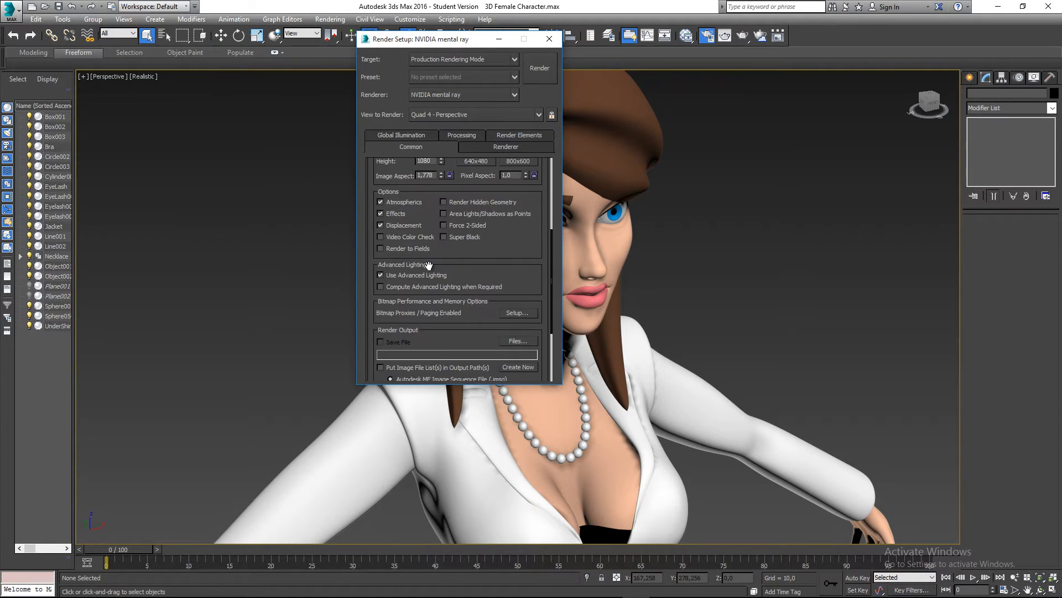
Step: Render the perspective view of the head and upper body, inspect the face and necklace up close, and close the render windows
{"action": "left_click", "coordinate": [537, 68]}
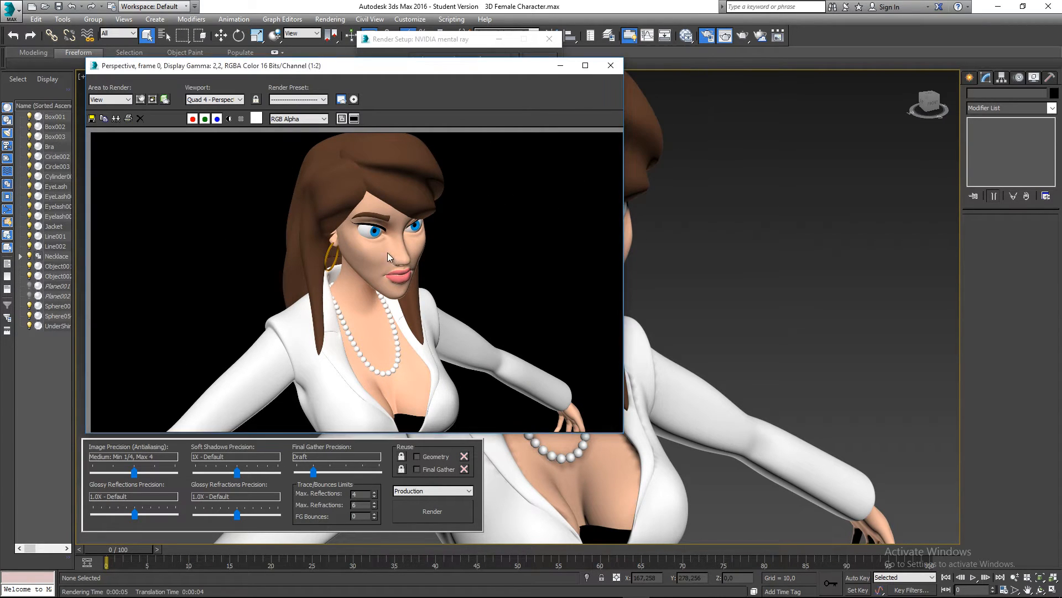
{"action": "scroll", "coordinate": [363, 296], "scroll_direction": "up", "scroll_amount": 1}
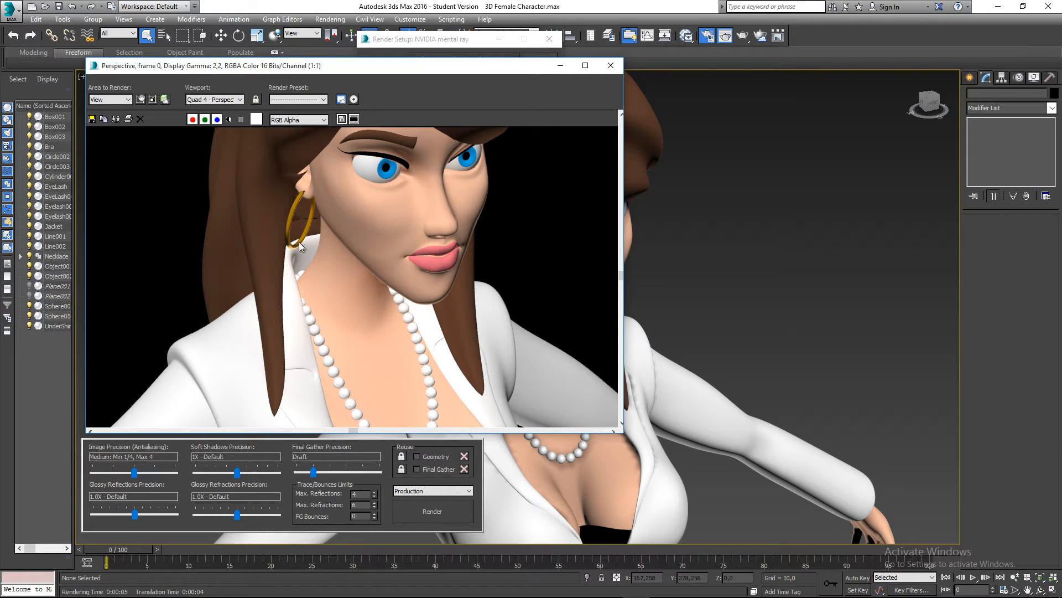
{"action": "scroll", "coordinate": [332, 382], "scroll_direction": "up", "scroll_amount": 1}
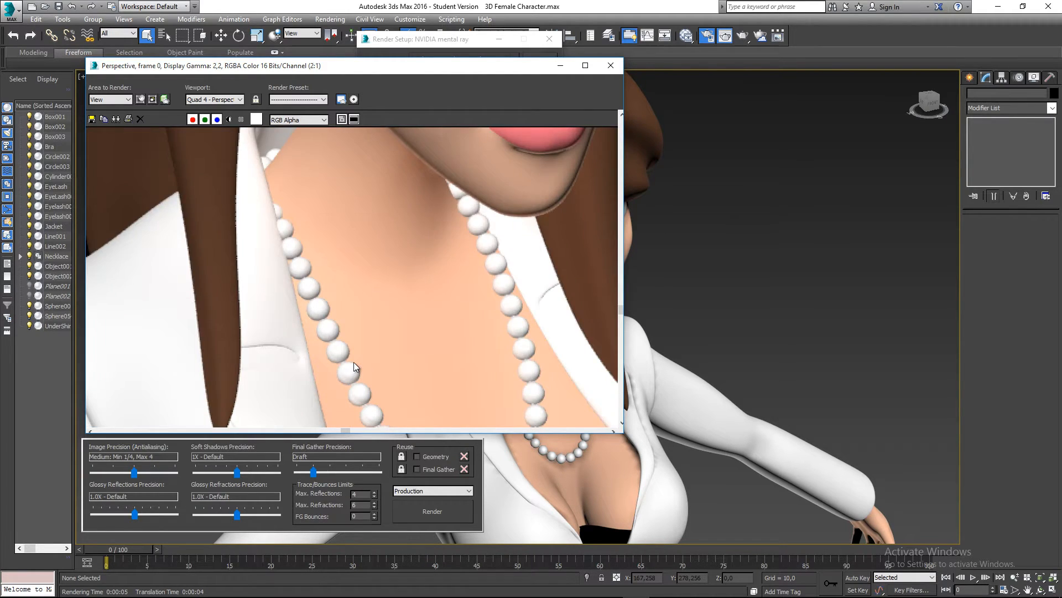
{"action": "scroll", "coordinate": [343, 354], "scroll_direction": "up", "scroll_amount": 2}
{"action": "scroll", "coordinate": [285, 307], "scroll_direction": "down", "scroll_amount": 2}
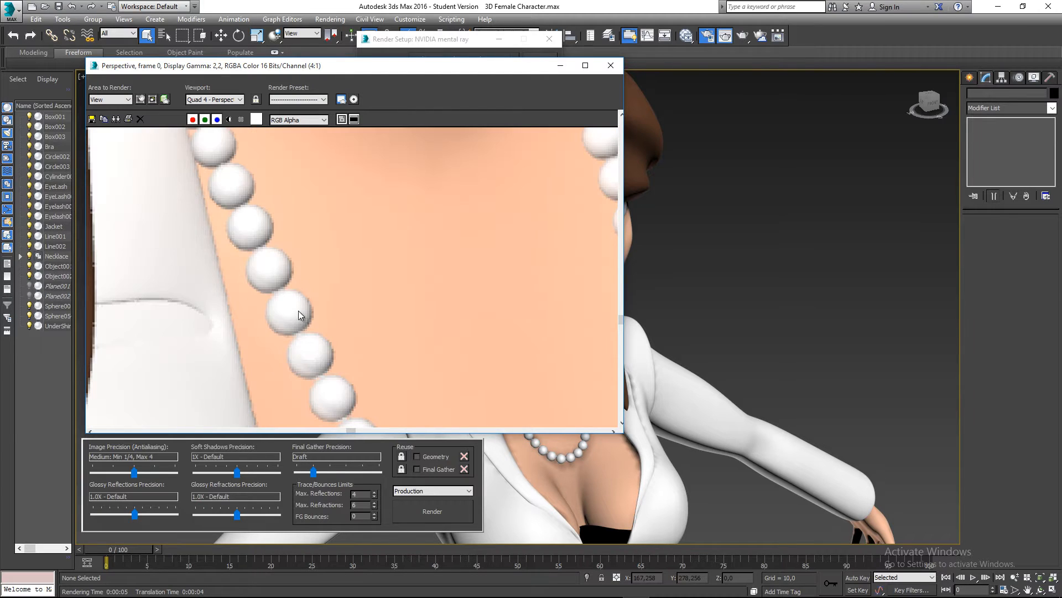
{"action": "scroll", "coordinate": [297, 311], "scroll_direction": "down", "scroll_amount": 2}
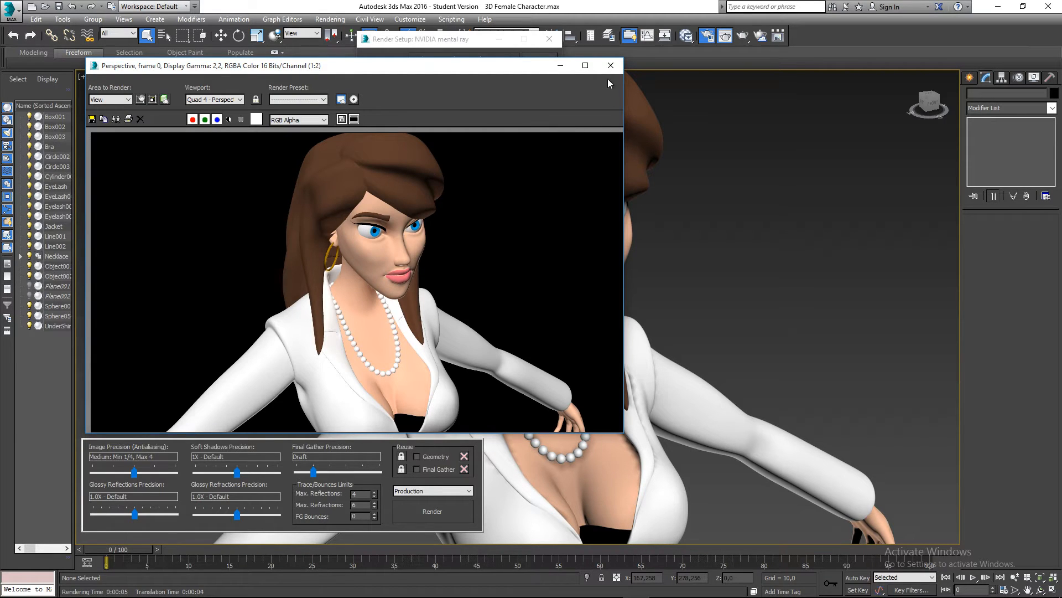
{"action": "left_click", "coordinate": [609, 66]}
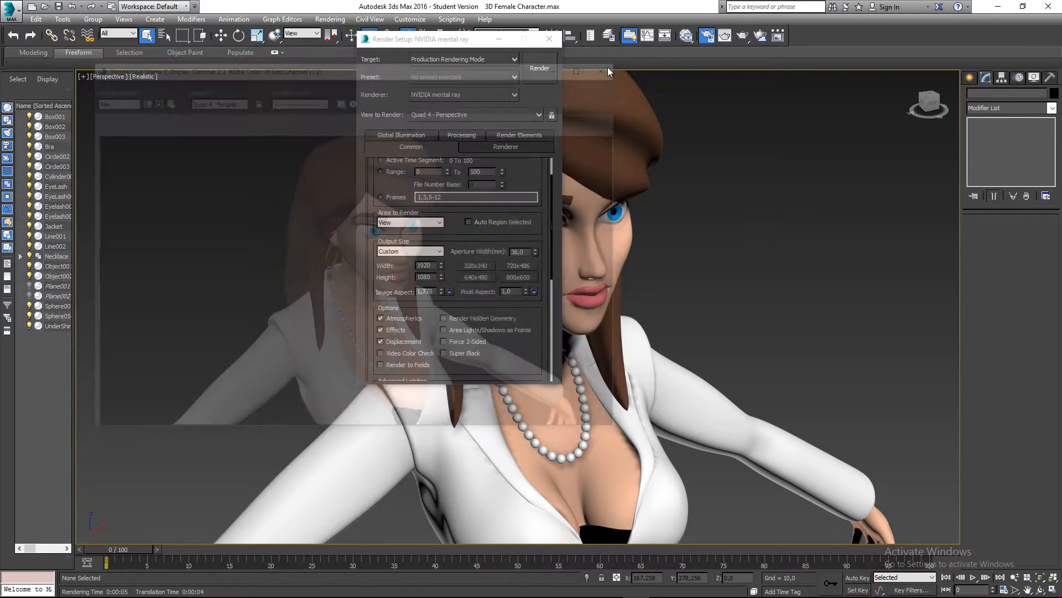
{"action": "left_click", "coordinate": [550, 40]}
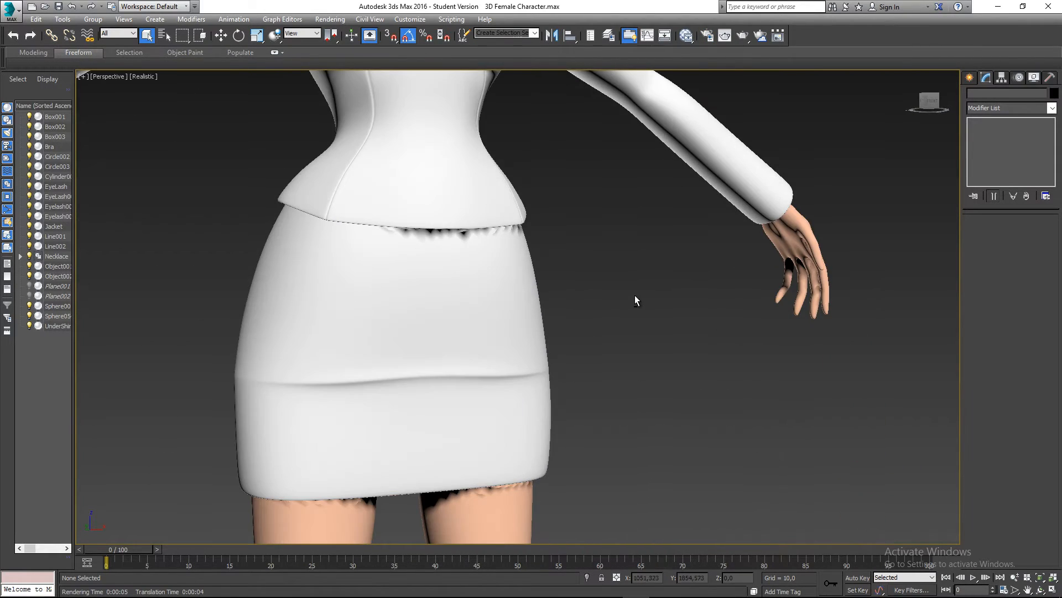
Step: Return the perspective viewport to Shaded display, frame the full figure, and save the scene
{"action": "scroll", "coordinate": [609, 258], "scroll_direction": "down", "scroll_amount": 4}
{"action": "middle_click_drag", "start_coordinate": [610, 259], "coordinate": [621, 383]}
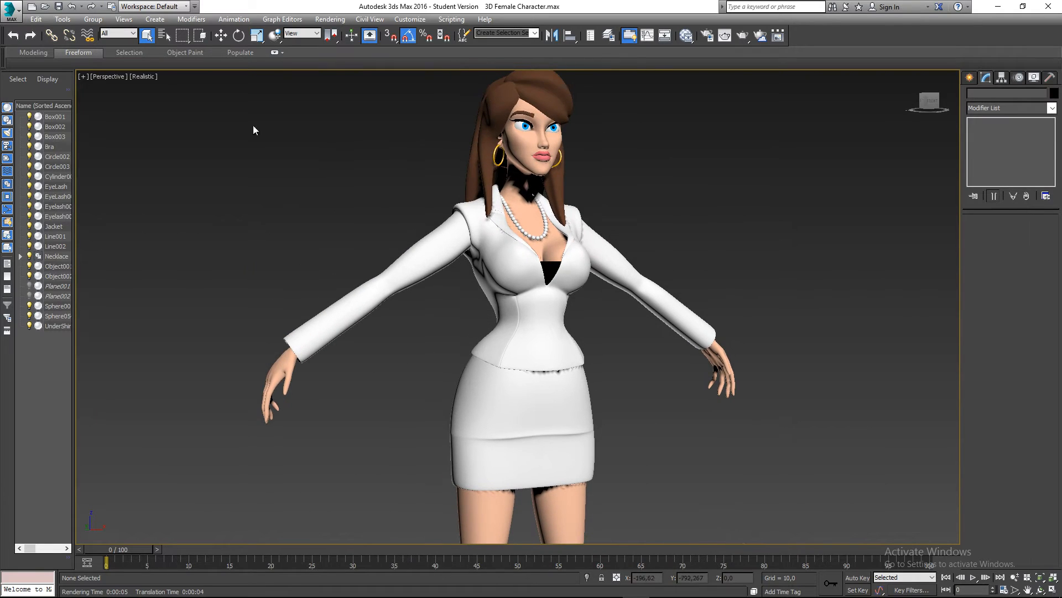
{"action": "left_click", "coordinate": [138, 78]}
{"action": "left_click", "coordinate": [166, 102]}
{"action": "mouse_move", "coordinate": [534, 220]}
{"action": "middle_mouse_down", "text": "alt"}
{"action": "mouse_move", "coordinate": [553, 235]}
{"action": "mouse_move", "coordinate": [592, 220]}
{"action": "mouse_move", "coordinate": [552, 220]}
{"action": "mouse_move", "coordinate": [565, 240]}
{"action": "mouse_move", "coordinate": [621, 232]}
{"action": "mouse_move", "coordinate": [635, 244]}
{"action": "mouse_move", "coordinate": [618, 227]}
{"action": "middle_mouse_up", "text": "alt"}
{"action": "key", "text": "ctrl+s"}
{"action": "scroll", "coordinate": [595, 232], "scroll_direction": "down", "scroll_amount": 5}
{"action": "scroll", "coordinate": [552, 224], "scroll_direction": "up", "scroll_amount": 3}
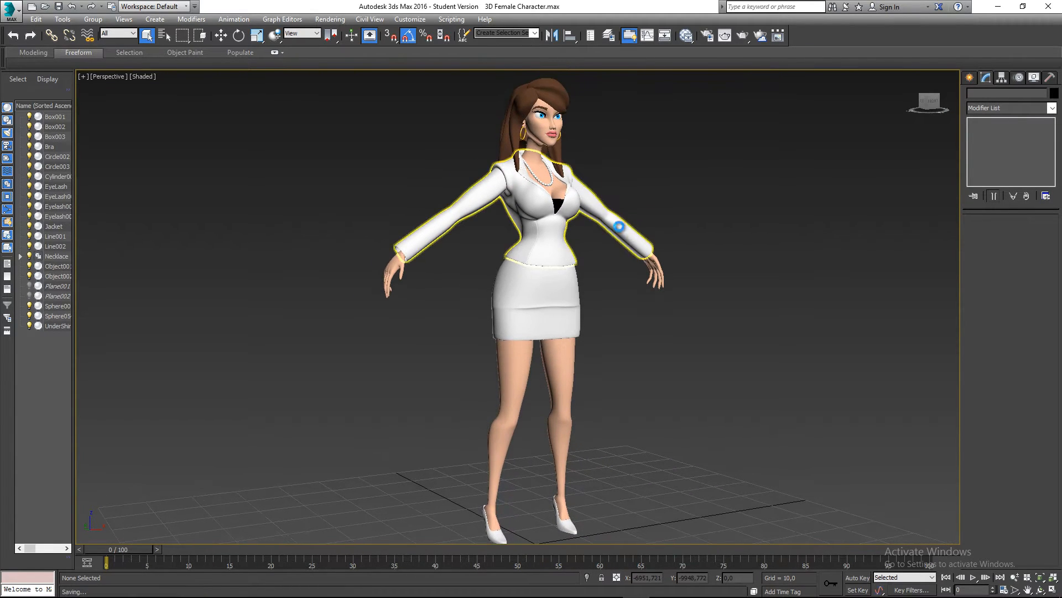
Step: Show safe frames in the perspective viewport and centre the full figure inside them
{"action": "left_click", "coordinate": [84, 78]}
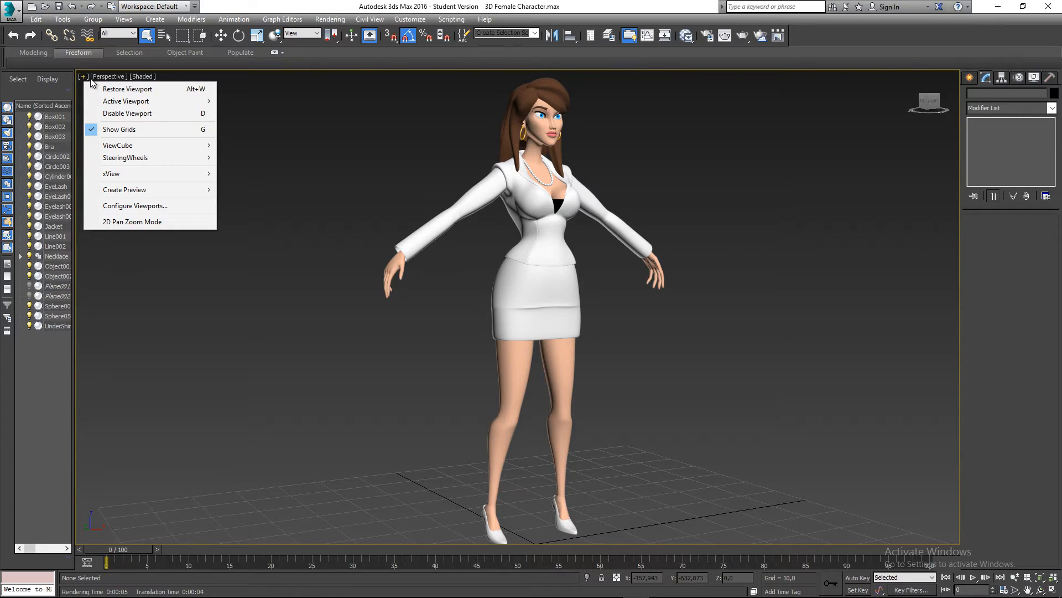
{"action": "left_click", "coordinate": [90, 79]}
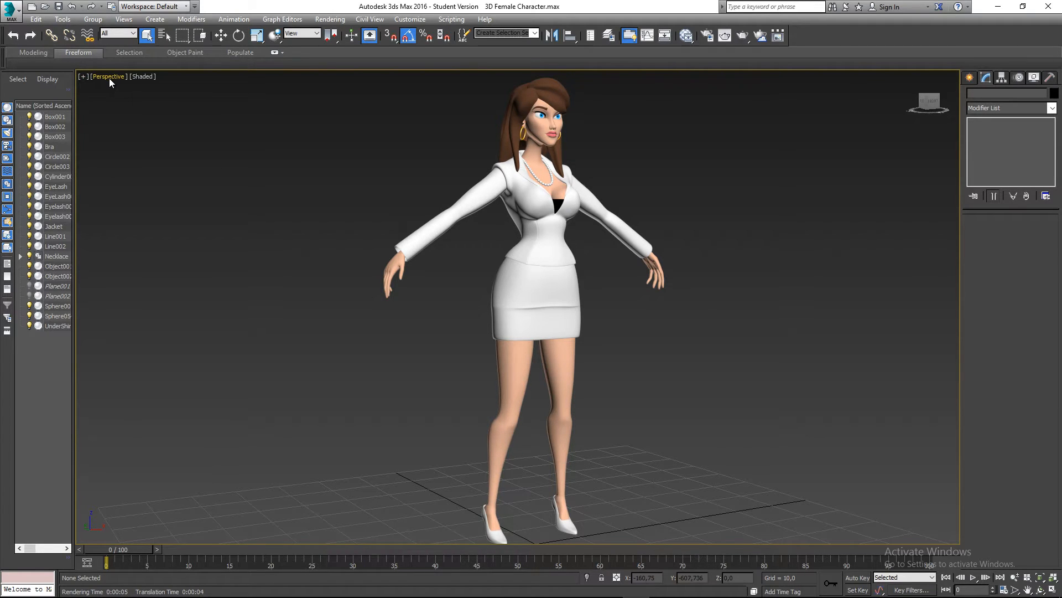
{"action": "left_click", "coordinate": [109, 81]}
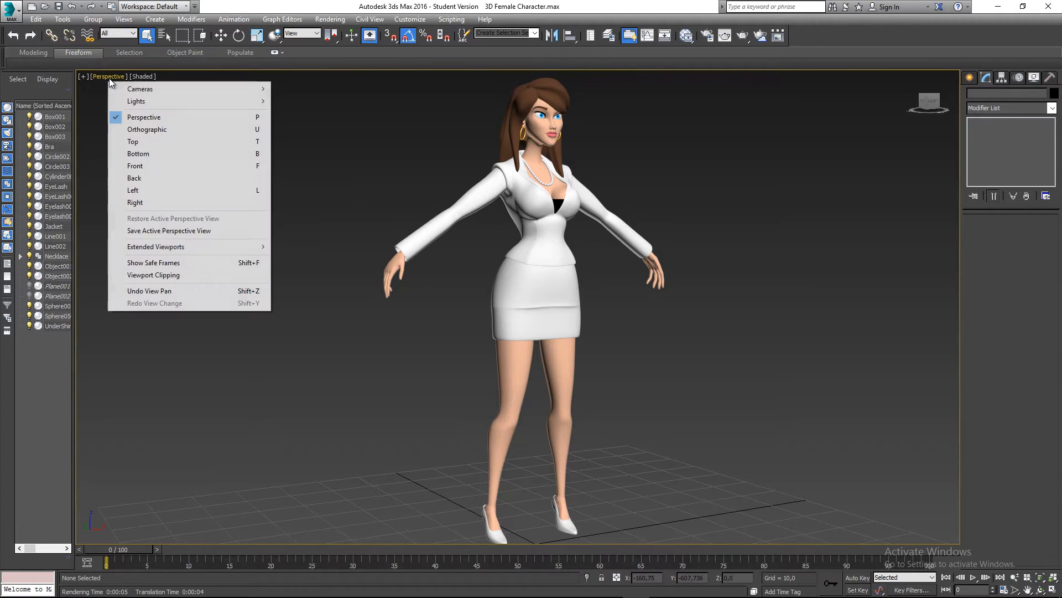
{"action": "left_click", "coordinate": [158, 264]}
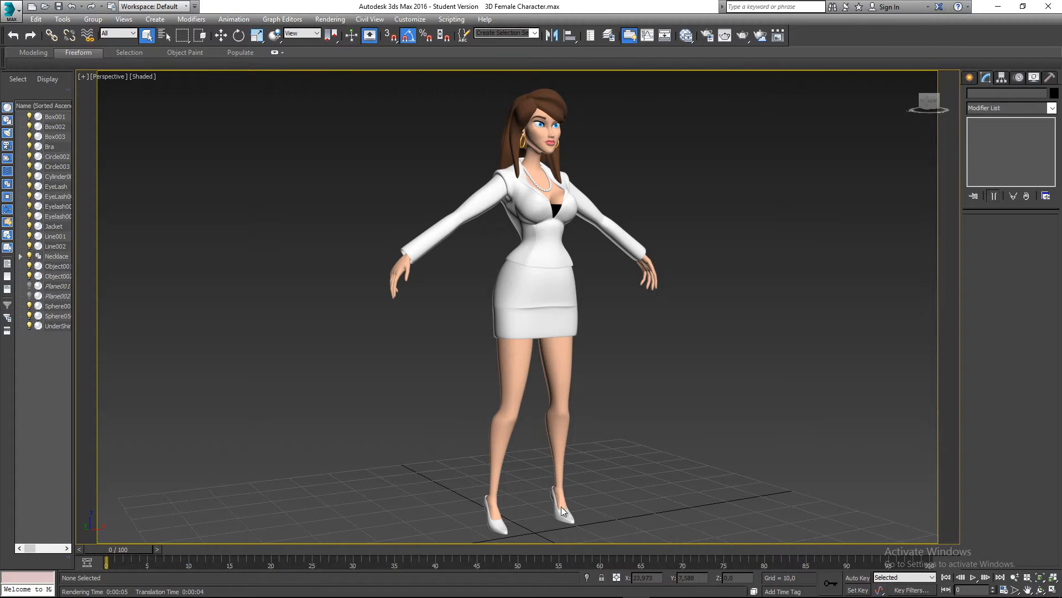
{"action": "mouse_move", "coordinate": [554, 246]}
{"action": "middle_mouse_down"}
{"action": "mouse_move", "coordinate": [556, 237]}
{"action": "mouse_move", "coordinate": [555, 251]}
{"action": "middle_mouse_up"}
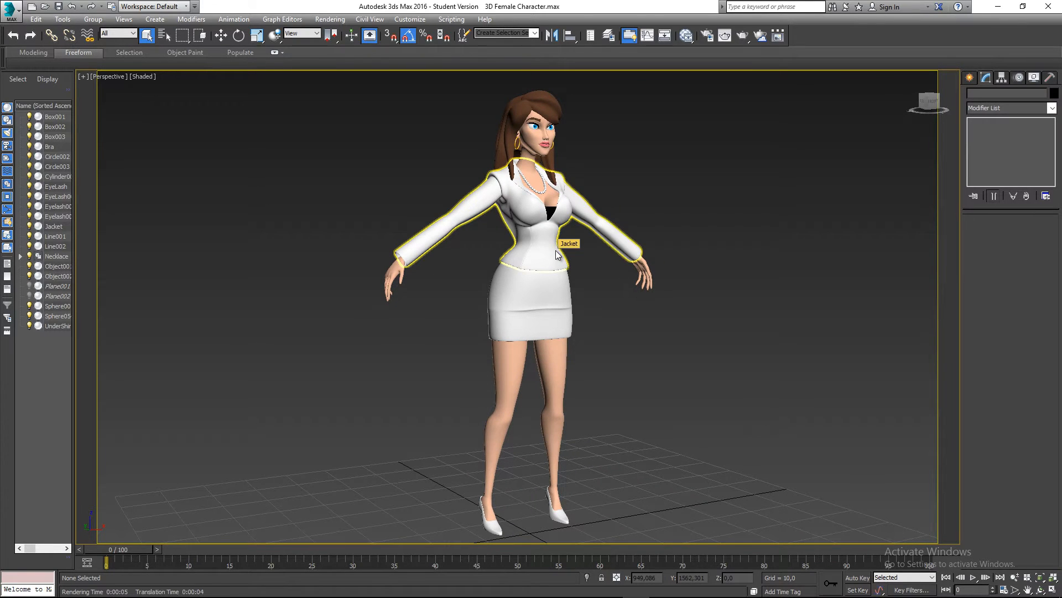
Step: Render the full-body perspective view, inspect the result up close, and close the Rendered Frame Window
{"action": "left_click", "coordinate": [725, 36]}
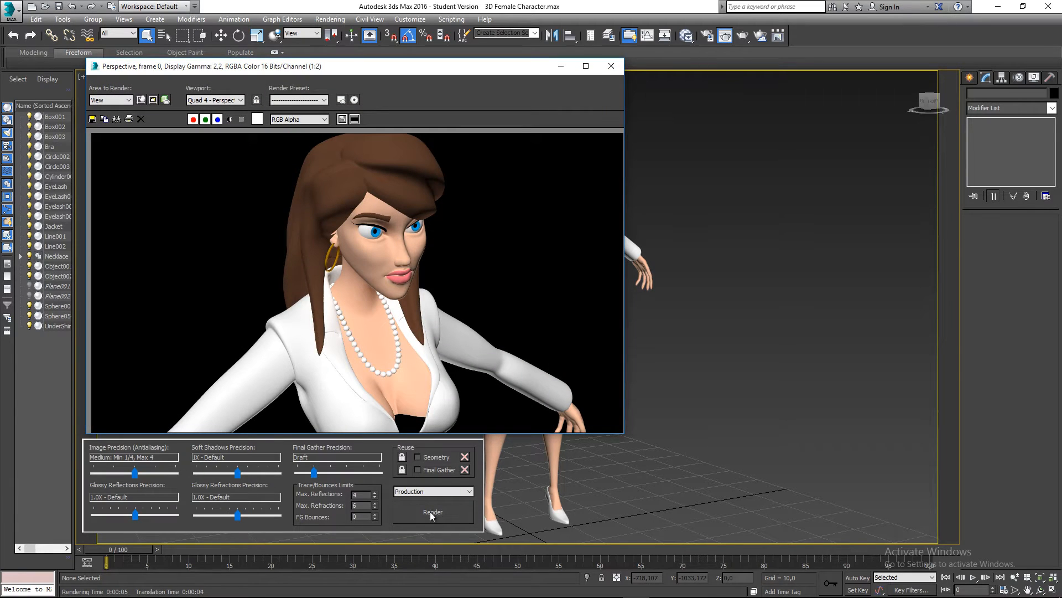
{"action": "left_click", "coordinate": [431, 513]}
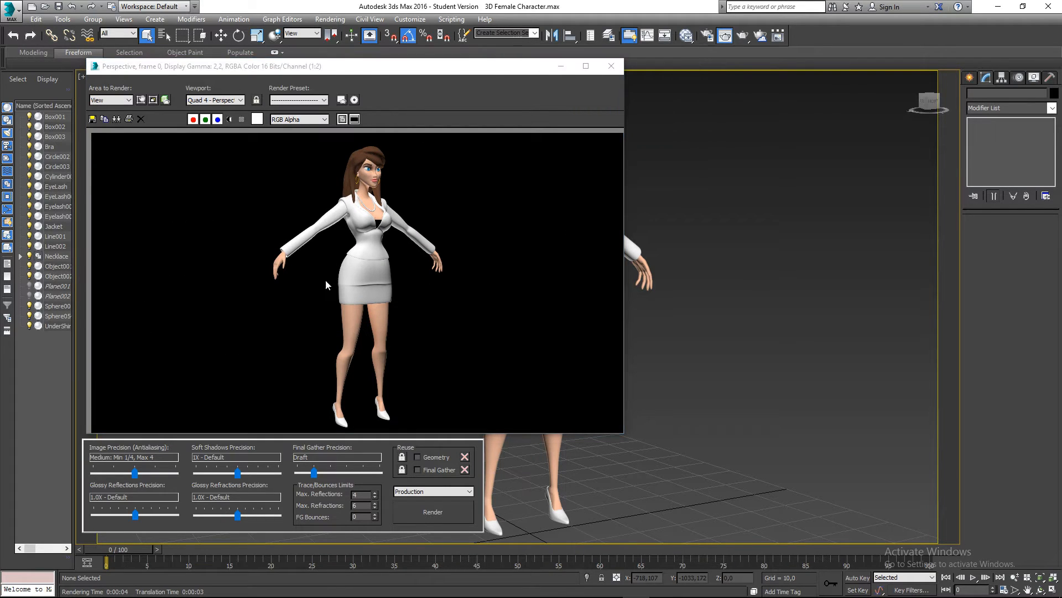
{"action": "scroll", "coordinate": [360, 174], "scroll_direction": "up", "scroll_amount": 1}
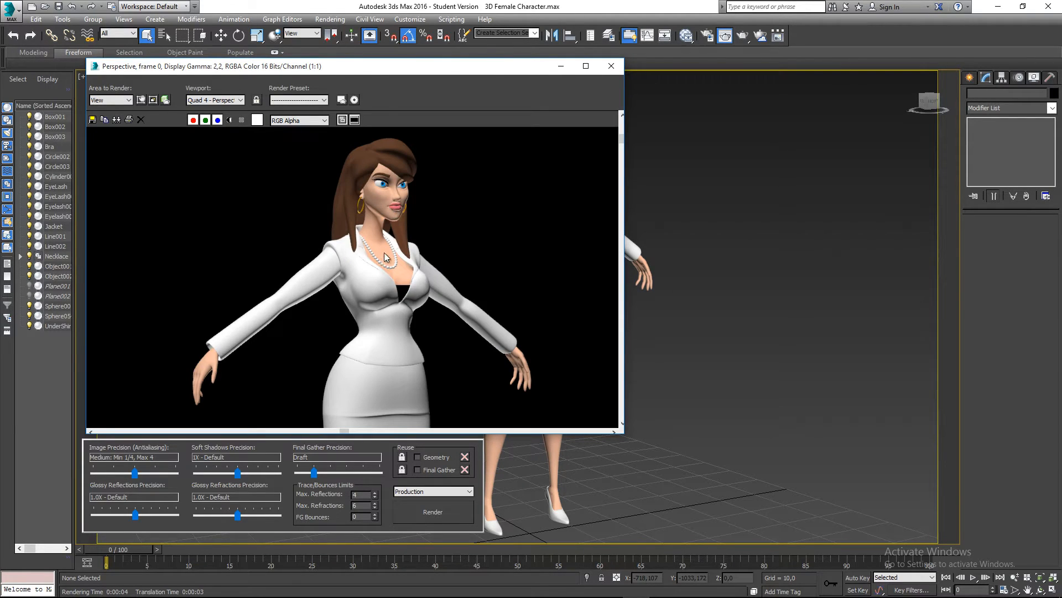
{"action": "scroll", "coordinate": [378, 381], "scroll_direction": "down", "scroll_amount": 1}
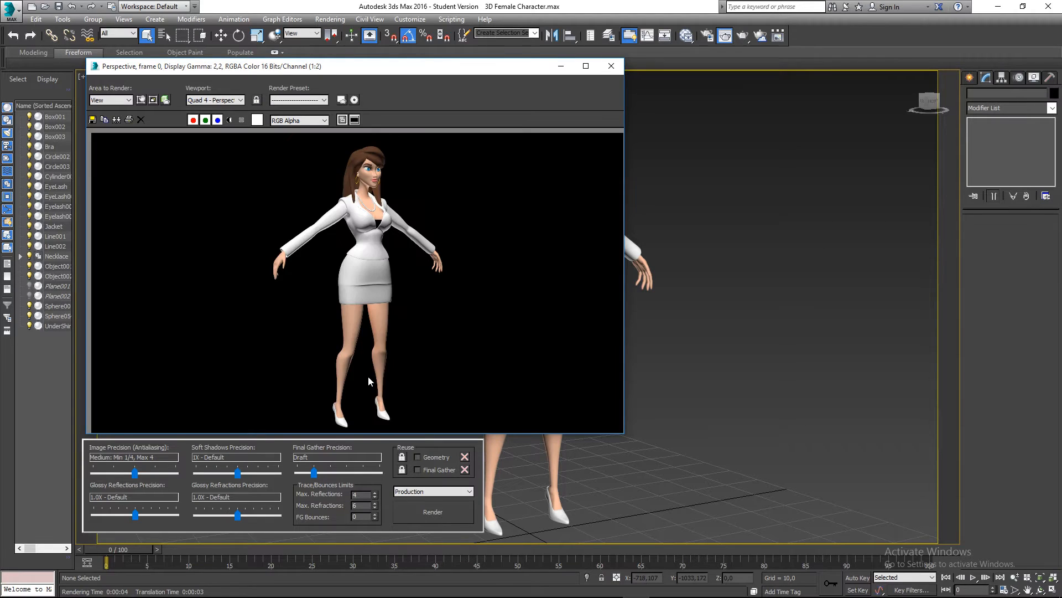
{"action": "scroll", "coordinate": [367, 376], "scroll_direction": "up", "scroll_amount": 1}
{"action": "scroll", "coordinate": [367, 375], "scroll_direction": "down", "scroll_amount": 1}
{"action": "left_click", "coordinate": [612, 66]}
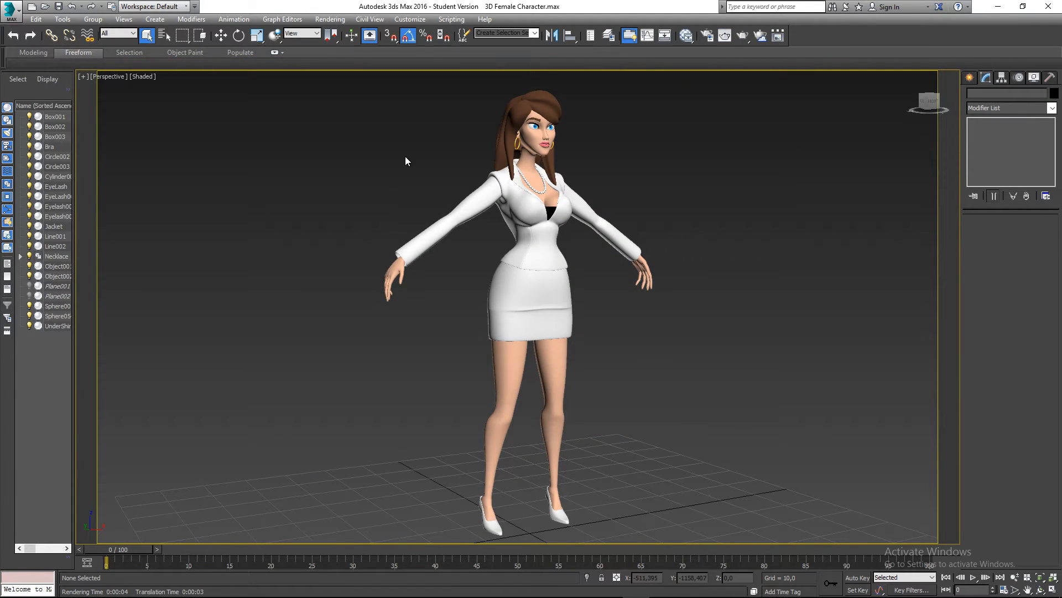
Step: Create a box enclosing the figure, about 180 long, 344 wide and 94 high
{"action": "left_click_drag", "start_coordinate": [399, 94], "coordinate": [712, 362]}
{"action": "left_click_drag", "start_coordinate": [705, 480], "coordinate": [704, 477]}
{"action": "scroll", "coordinate": [607, 261], "scroll_direction": "down", "scroll_amount": 5}
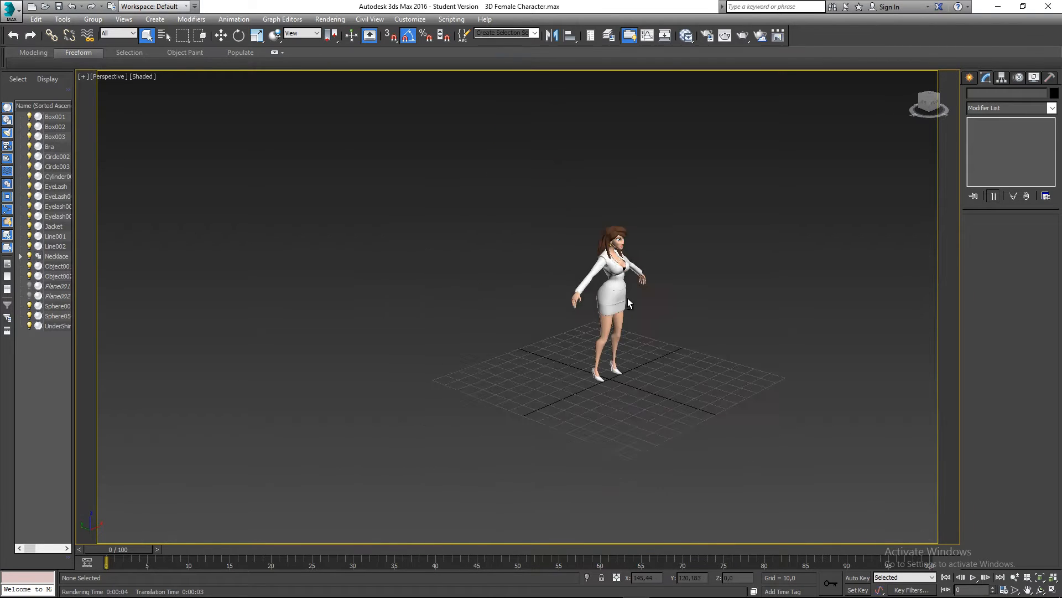
{"action": "middle_click_drag", "start_coordinate": [627, 298], "coordinate": [582, 326], "text": "alt"}
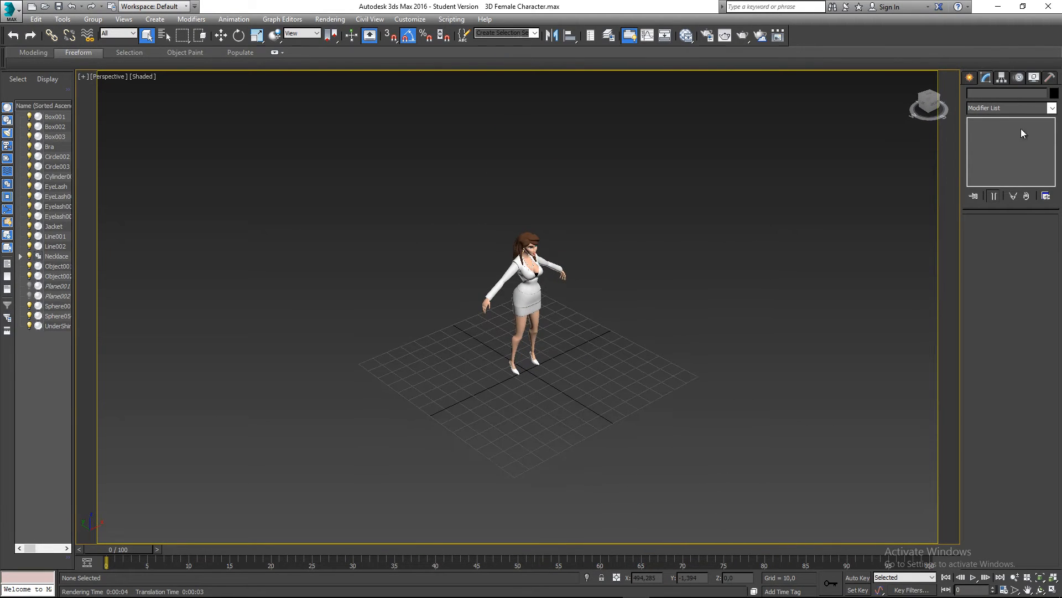
{"action": "left_click", "coordinate": [970, 78]}
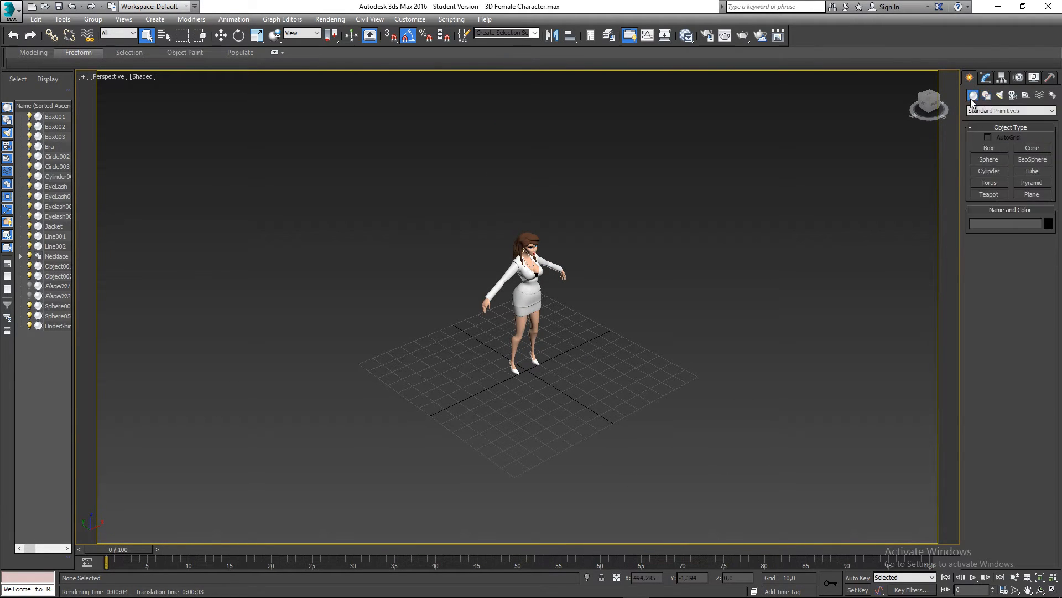
{"action": "left_click", "coordinate": [989, 148]}
{"action": "mouse_move", "coordinate": [505, 323]}
{"action": "middle_mouse_down", "text": "alt"}
{"action": "mouse_move", "coordinate": [472, 315]}
{"action": "mouse_move", "coordinate": [496, 308]}
{"action": "middle_mouse_up", "text": "alt"}
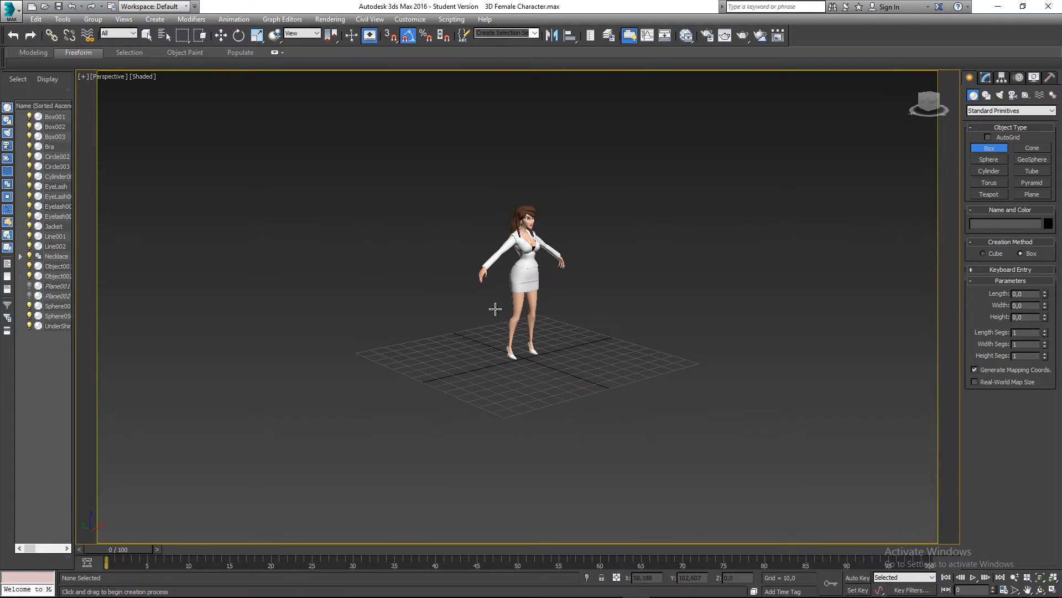
{"action": "middle_click_drag", "start_coordinate": [507, 348], "coordinate": [481, 367], "text": "alt"}
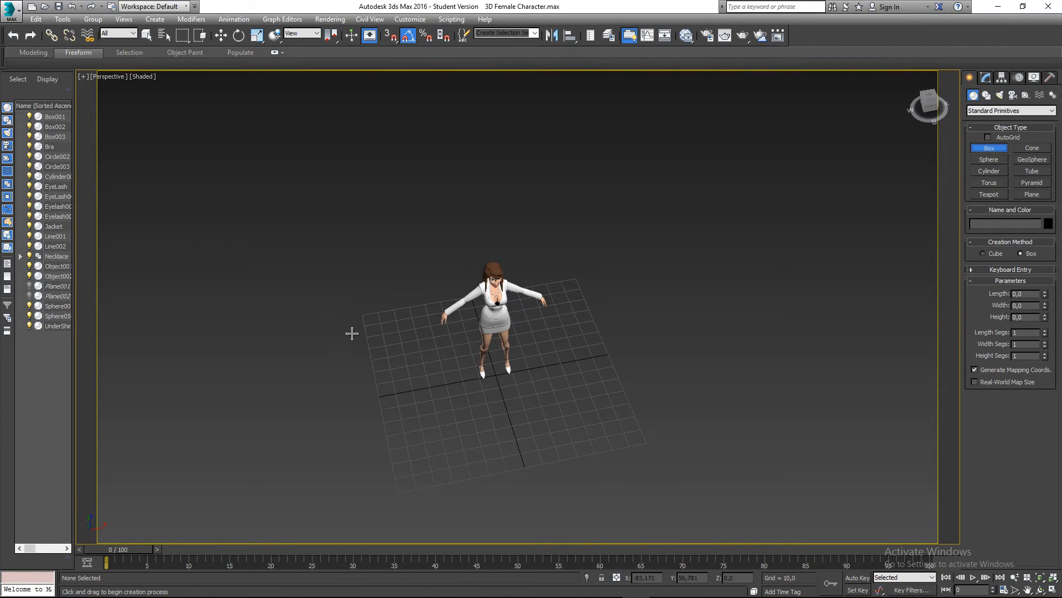
{"action": "left_click_drag", "start_coordinate": [263, 265], "coordinate": [865, 363]}
{"action": "left_click", "coordinate": [797, 227]}
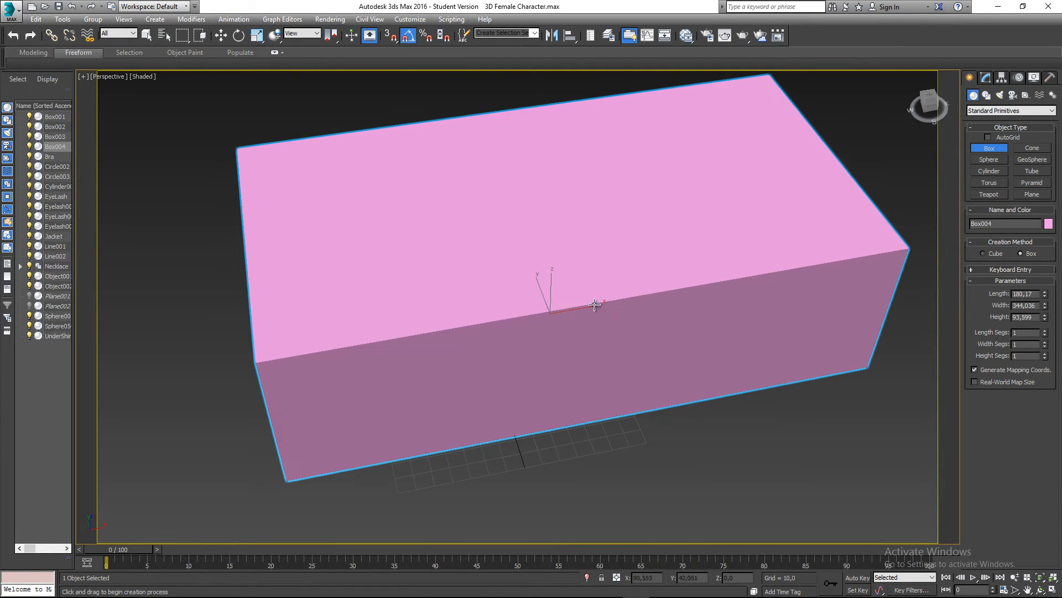
Step: Position the new box at X 0 and Y 0
{"action": "middle_click_drag", "start_coordinate": [608, 304], "coordinate": [550, 300], "text": "alt"}
{"action": "key", "text": "w"}
{"action": "scroll", "coordinate": [557, 302], "scroll_direction": "down", "scroll_amount": 3}
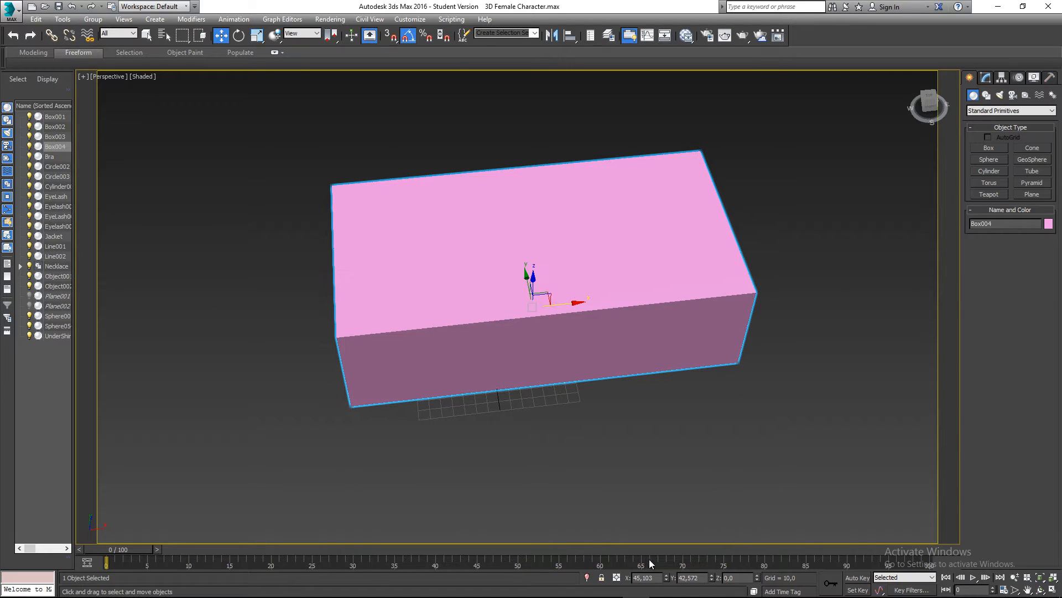
{"action": "double_click", "coordinate": [644, 577]}
{"action": "type", "text": "0"}
{"action": "key", "text": "Return"}
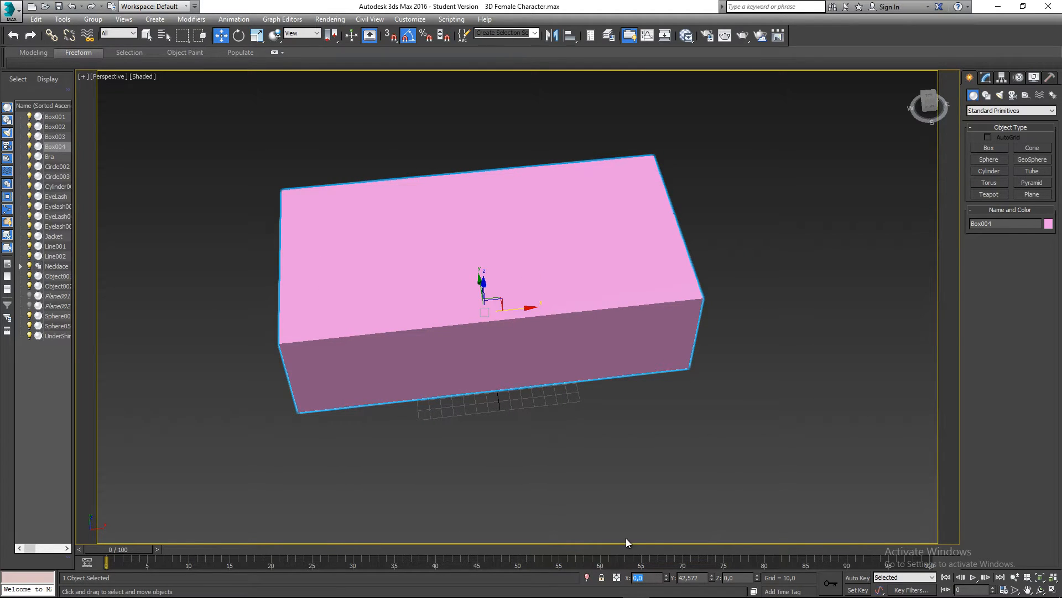
{"action": "type", "text": "0"}
{"action": "key", "text": "Return"}
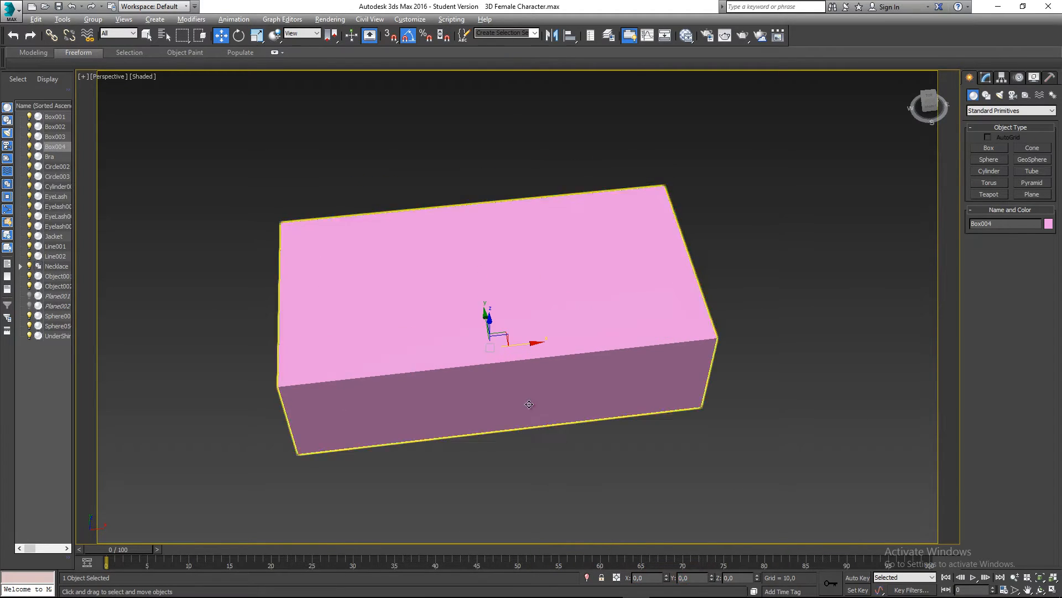
Step: Switch the perspective viewport to wireframe and move the box about 51 units along Y behind the figure
{"action": "middle_click_drag", "start_coordinate": [592, 332], "coordinate": [558, 389], "text": "alt"}
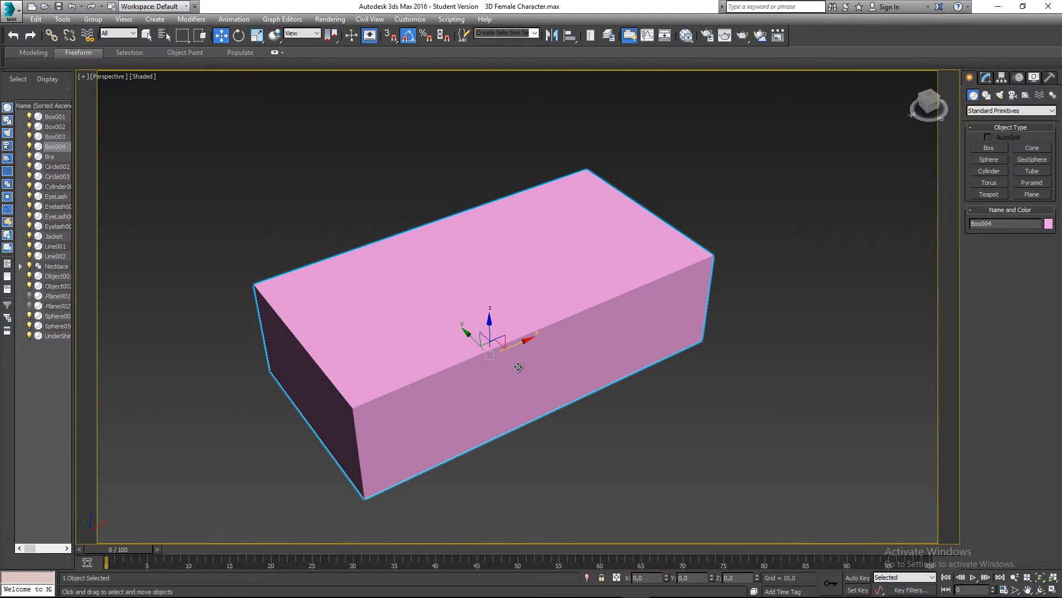
{"action": "key", "text": "F3"}
{"action": "left_click", "coordinate": [548, 392]}
{"action": "middle_click_drag", "start_coordinate": [548, 391], "coordinate": [595, 295], "text": "alt"}
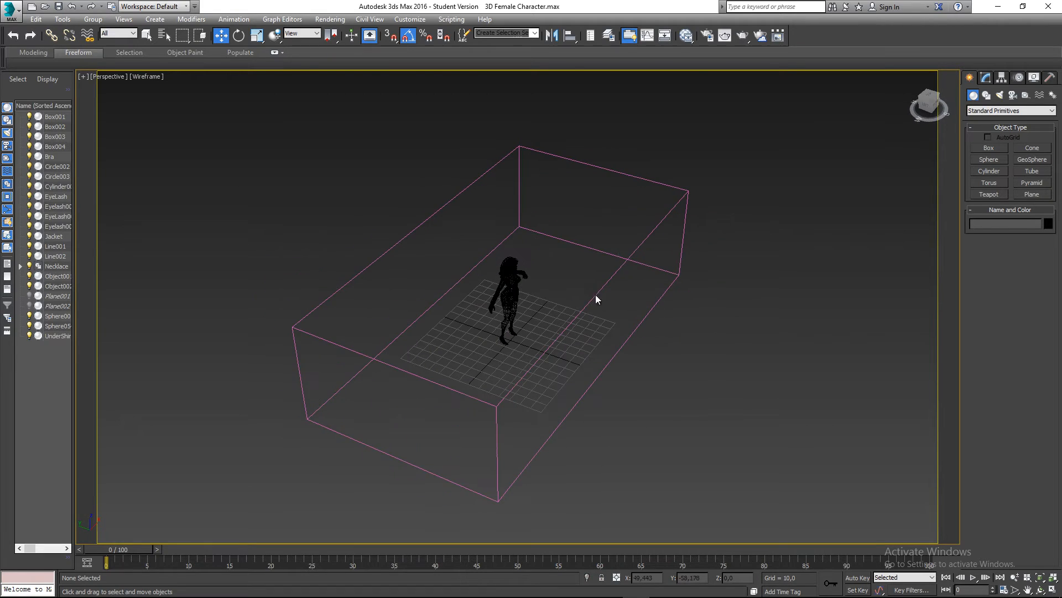
{"action": "left_click", "coordinate": [595, 294]}
{"action": "middle_click_drag", "start_coordinate": [616, 331], "coordinate": [636, 332], "text": "alt"}
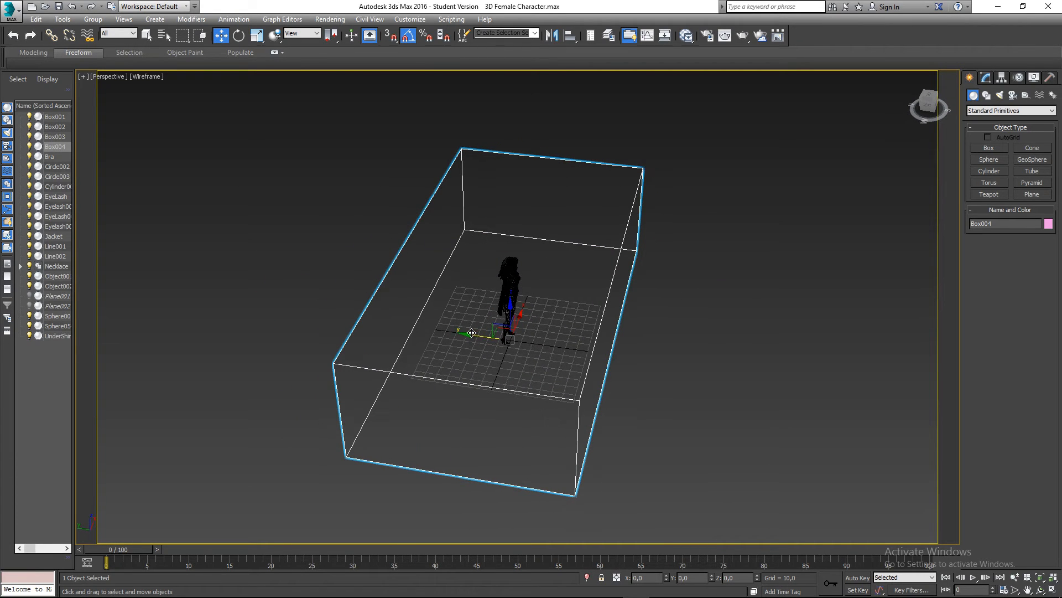
{"action": "left_click_drag", "start_coordinate": [471, 333], "coordinate": [417, 317]}
{"action": "middle_click_drag", "start_coordinate": [417, 316], "coordinate": [483, 285], "text": "alt"}
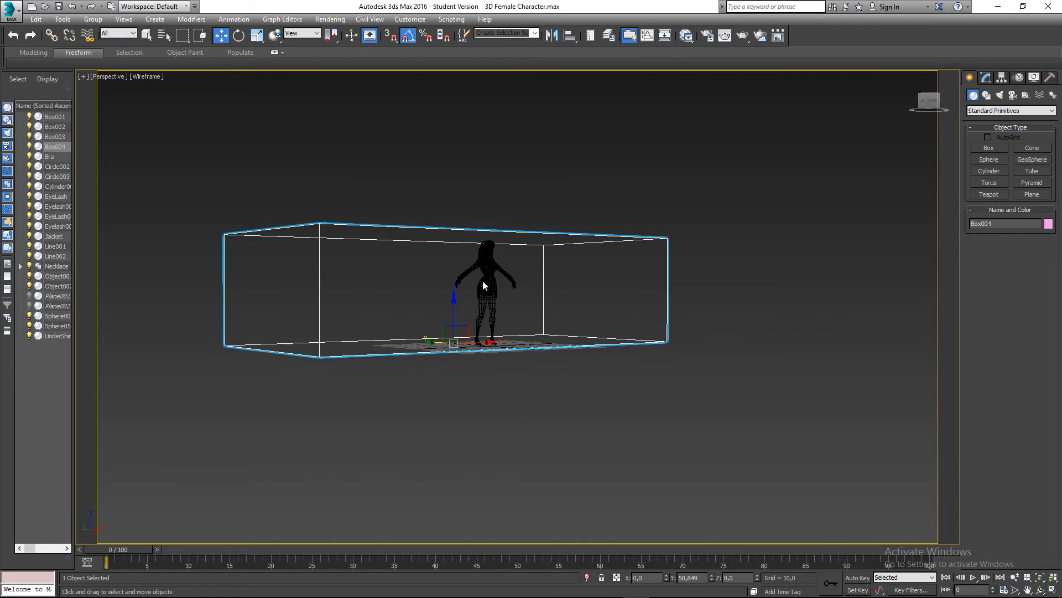
Step: Enlarge the box to about 191 high, 227 long and 578 wide
{"action": "left_click", "coordinate": [987, 78]}
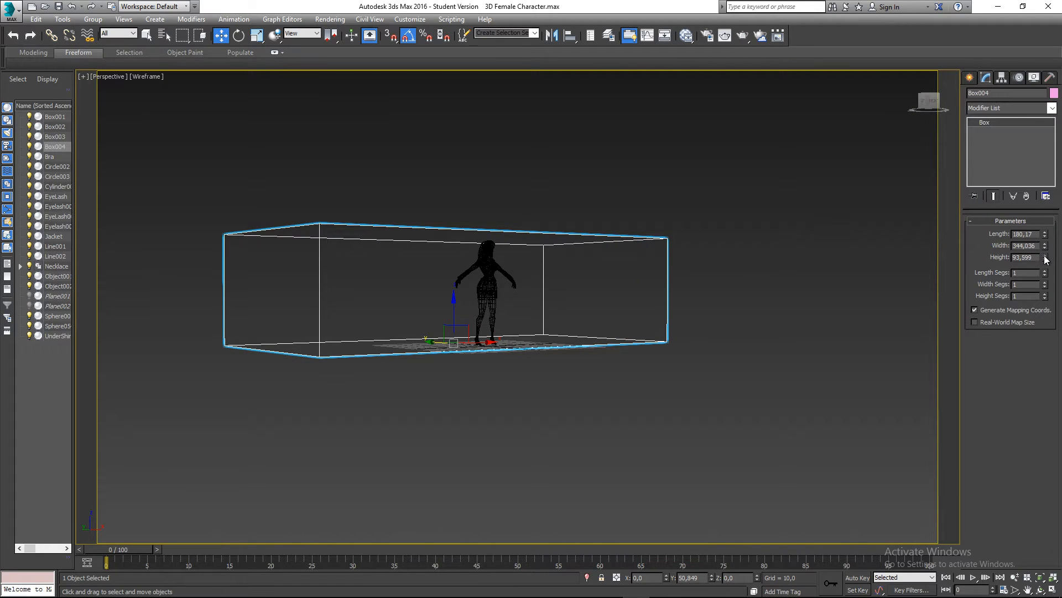
{"action": "left_click_drag", "start_coordinate": [1046, 259], "coordinate": [1039, 196]}
{"action": "middle_click_drag", "start_coordinate": [740, 259], "coordinate": [700, 281], "text": "alt"}
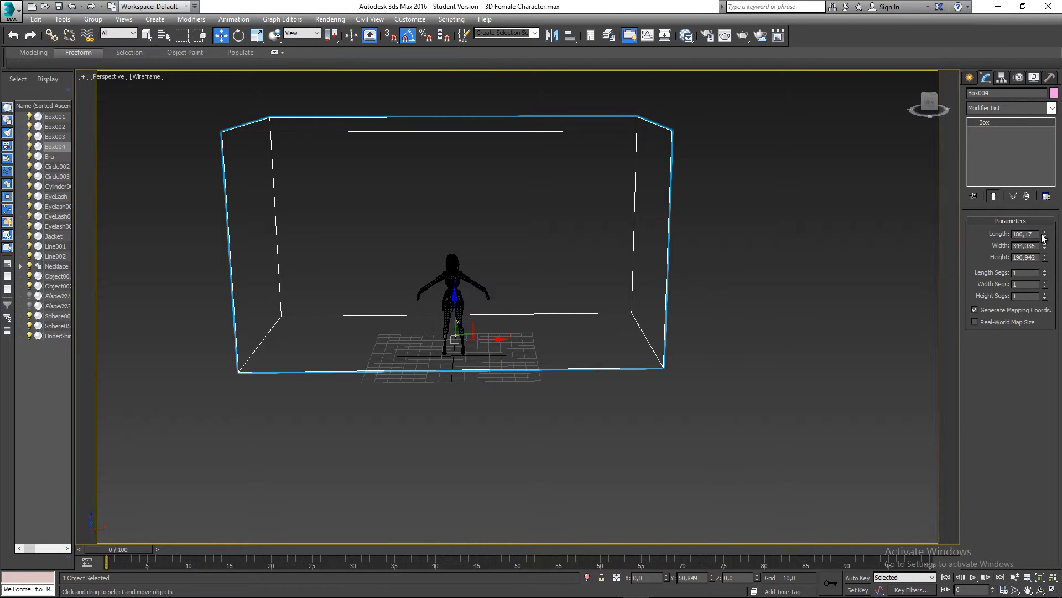
{"action": "left_click_drag", "start_coordinate": [1043, 237], "coordinate": [1047, 166]}
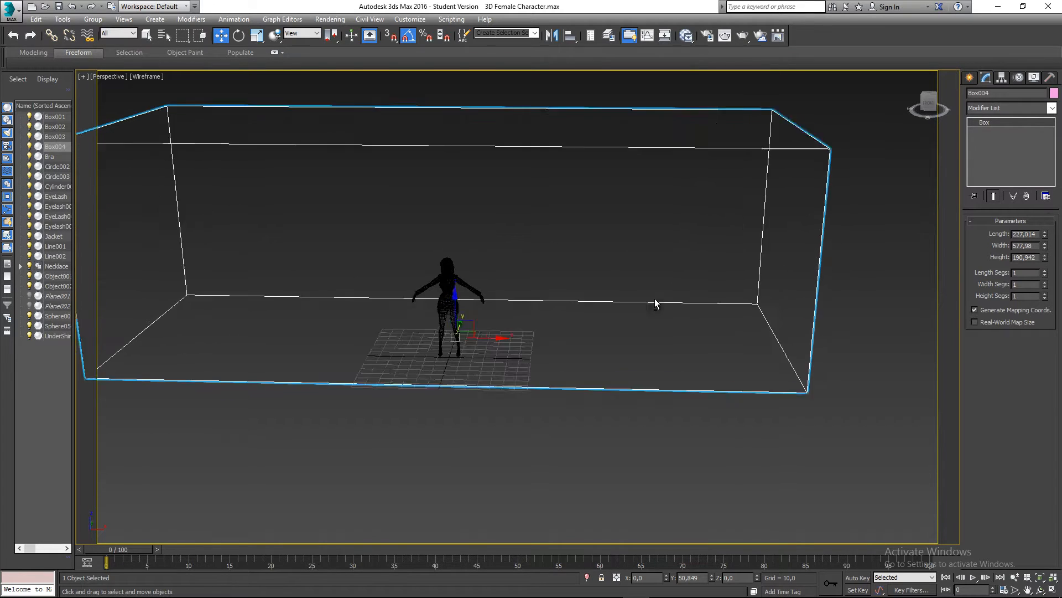
{"action": "middle_click_drag", "start_coordinate": [655, 303], "coordinate": [570, 289], "text": "alt"}
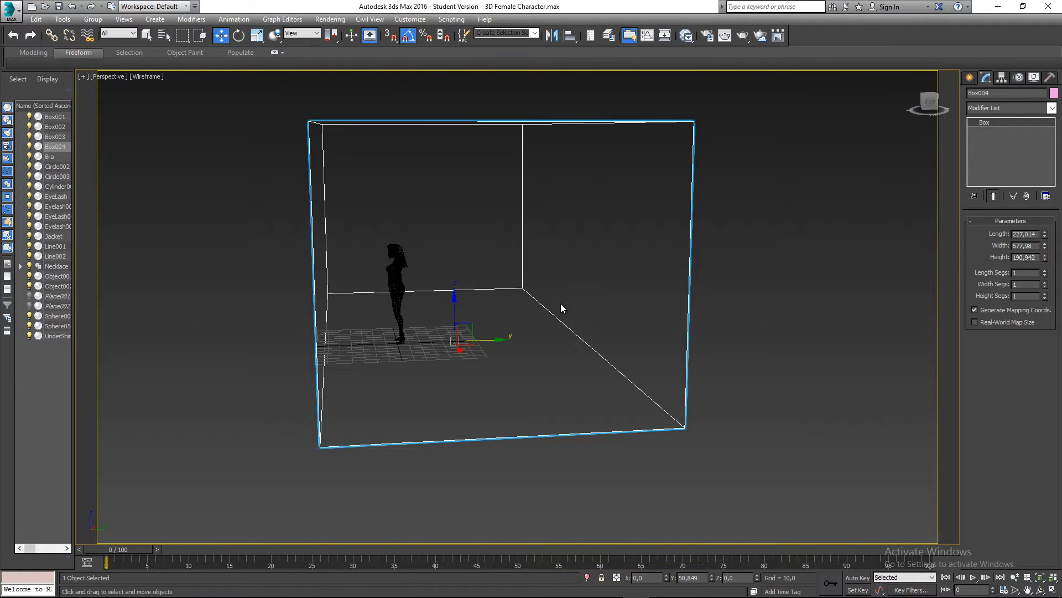
Step: Check the box's fit around the figure from several sides and return the perspective viewport to Shaded display
{"action": "left_click", "coordinate": [479, 430]}
{"action": "left_click", "coordinate": [521, 431]}
{"action": "middle_click_drag", "start_coordinate": [521, 431], "coordinate": [490, 418], "text": "alt"}
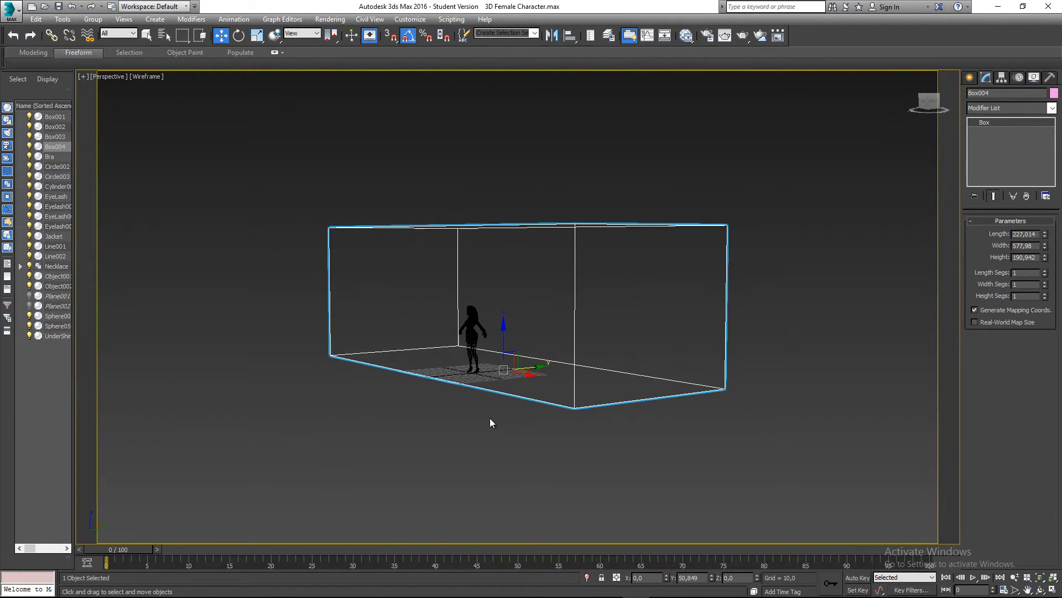
{"action": "left_click", "coordinate": [488, 417]}
{"action": "scroll", "coordinate": [444, 388], "scroll_direction": "up", "scroll_amount": 3}
{"action": "left_click", "coordinate": [436, 376]}
{"action": "middle_click_drag", "start_coordinate": [424, 408], "coordinate": [538, 408], "text": "alt"}
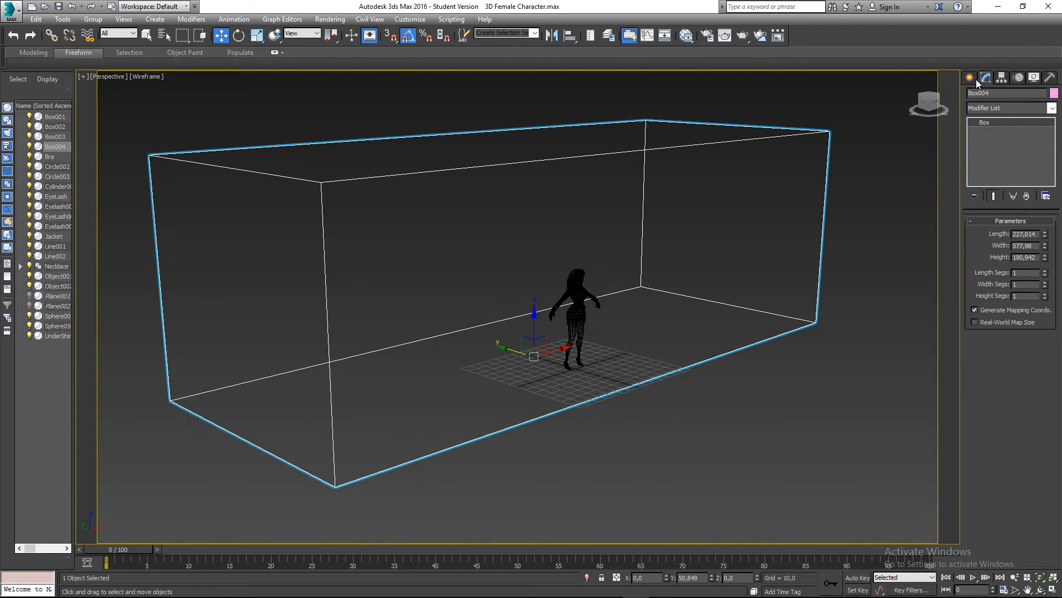
{"action": "key", "text": "F3"}
{"action": "middle_click_drag", "start_coordinate": [723, 296], "coordinate": [626, 193], "text": "alt"}
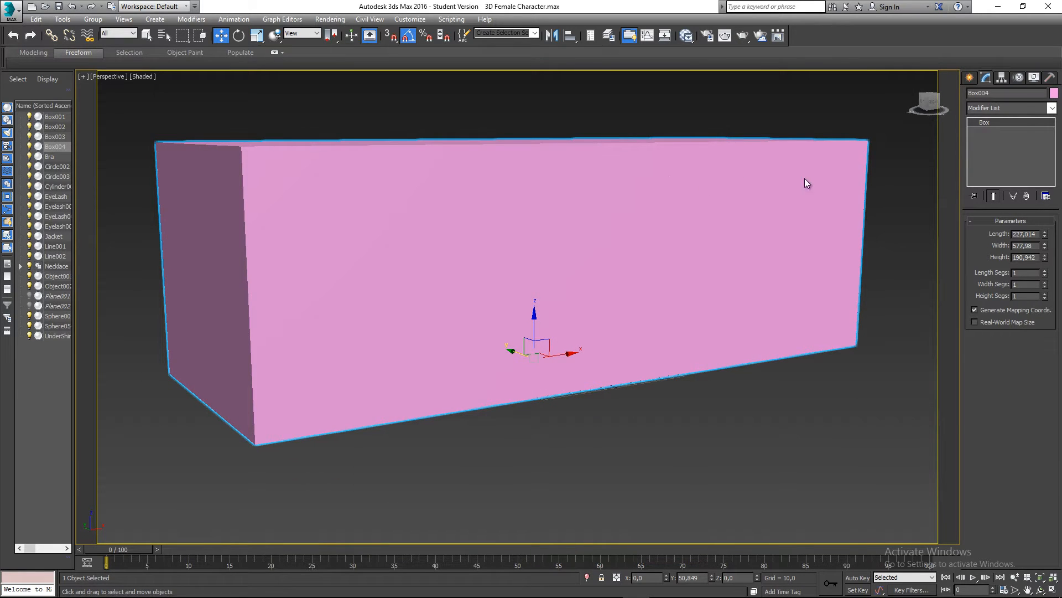
Step: Set the box's object colour to black
{"action": "left_click", "coordinate": [1054, 93]}
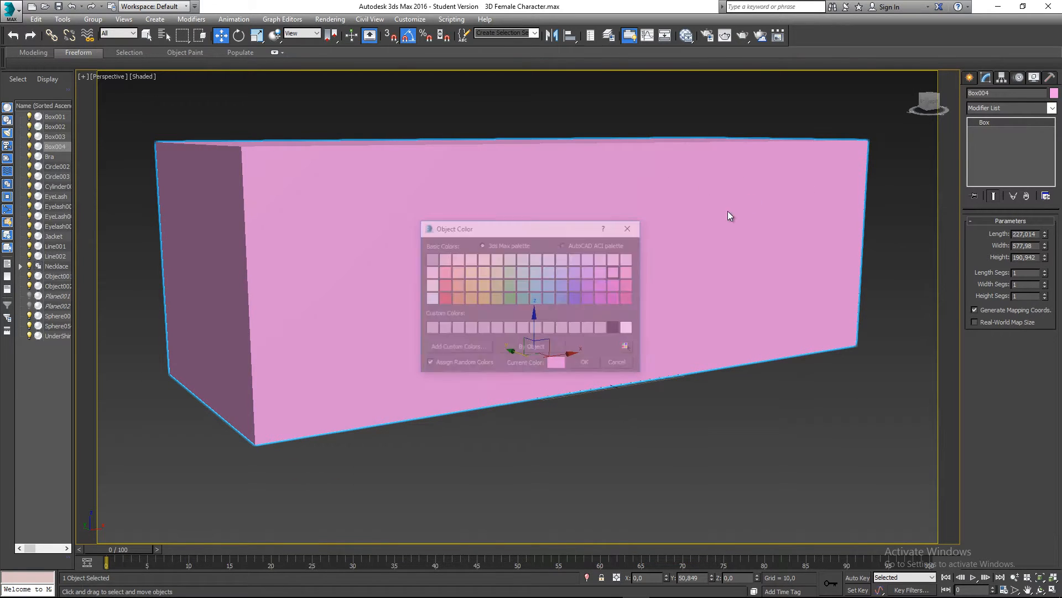
{"action": "left_click", "coordinate": [615, 328]}
{"action": "left_click", "coordinate": [586, 364]}
{"action": "middle_click_drag", "start_coordinate": [637, 398], "coordinate": [704, 446], "text": "alt"}
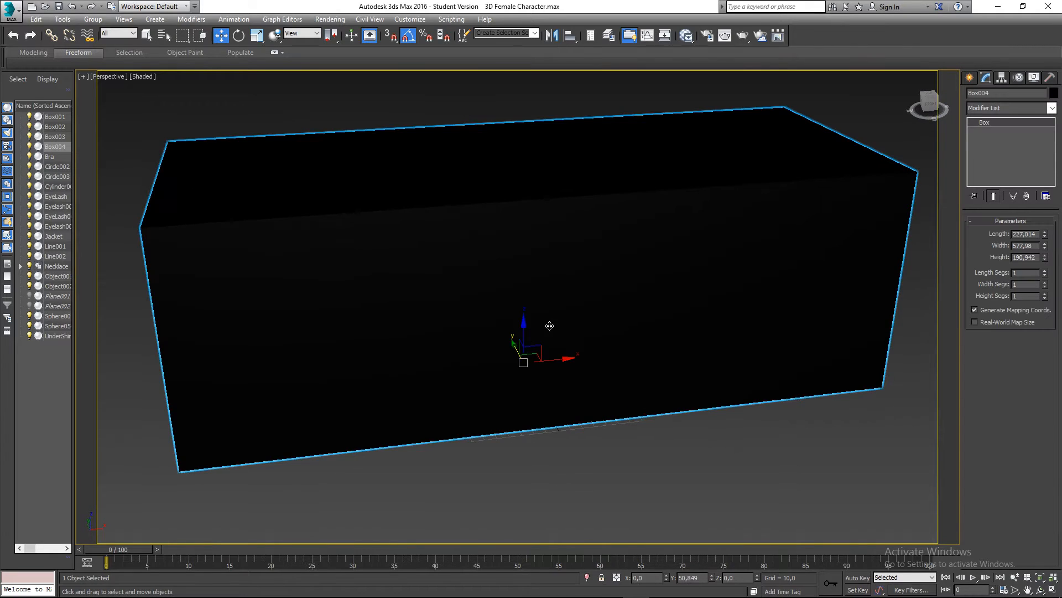
Step: Convert the box to an Editable Poly and delete the polygon in front of the figure
{"action": "right_click", "coordinate": [533, 269]}
{"action": "mouse_move", "coordinate": [580, 380]}
{"action": "left_click", "coordinate": [676, 380]}
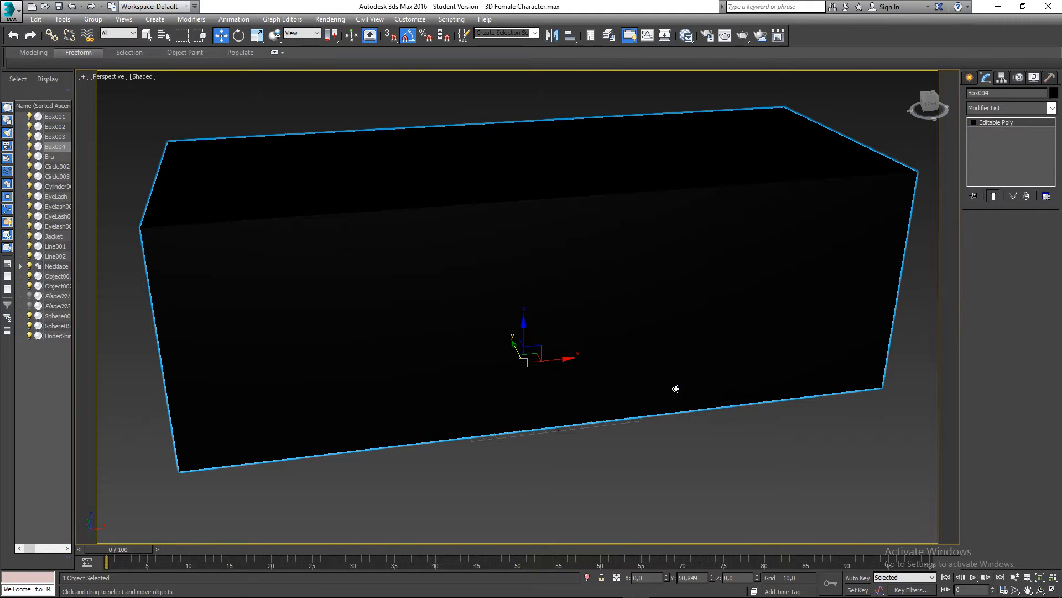
{"action": "left_click", "coordinate": [1023, 233]}
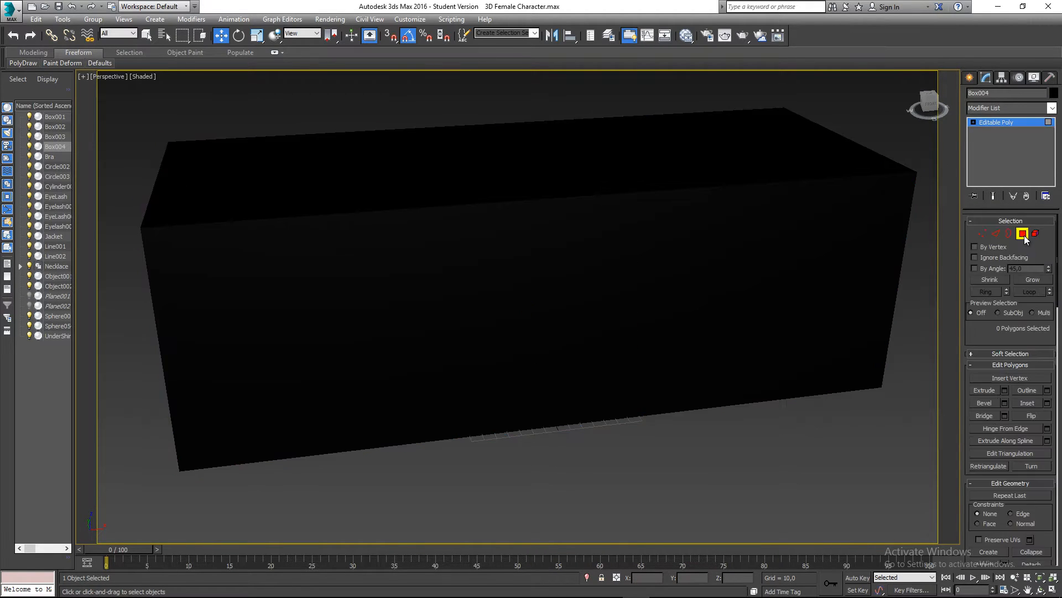
{"action": "left_click", "coordinate": [778, 314]}
{"action": "middle_click_drag", "start_coordinate": [707, 313], "coordinate": [515, 350], "text": "alt"}
{"action": "key", "text": "Delete"}
{"action": "left_click", "coordinate": [1022, 237]}
{"action": "left_click", "coordinate": [804, 168]}
{"action": "scroll", "coordinate": [467, 220], "scroll_direction": "down", "scroll_amount": 3}
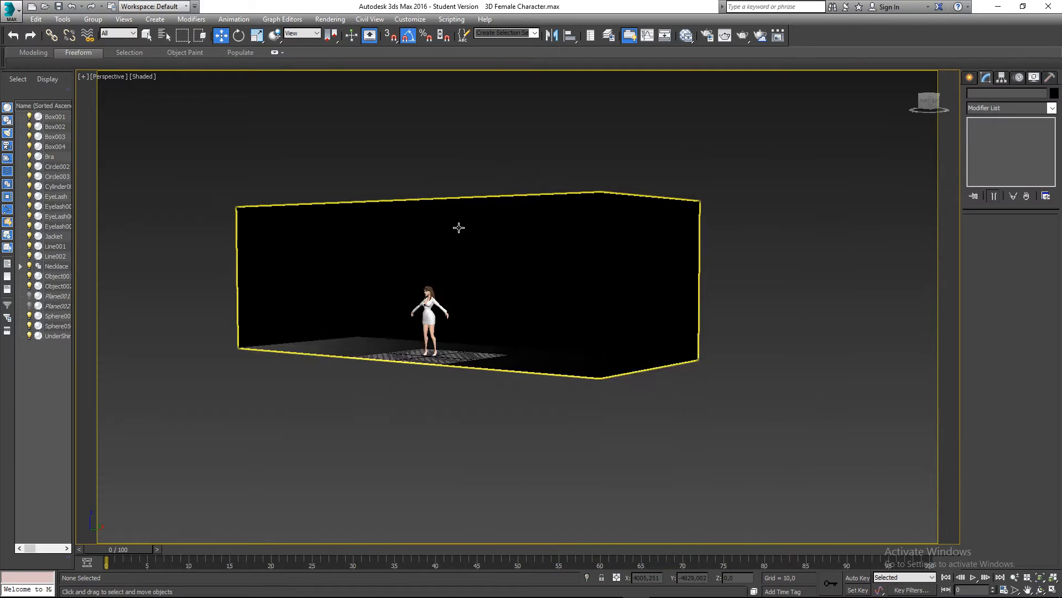
Step: Set the open box's object colour to white
{"action": "middle_click_drag", "start_coordinate": [459, 228], "coordinate": [494, 249], "text": "alt"}
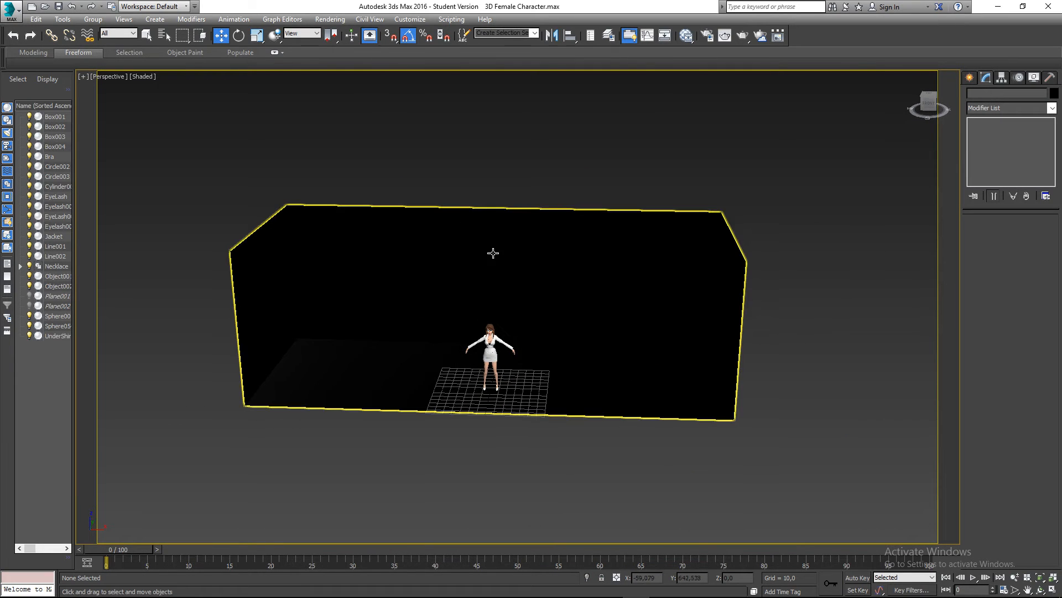
{"action": "middle_click_drag", "start_coordinate": [492, 185], "coordinate": [476, 235], "text": "alt"}
{"action": "left_click", "coordinate": [450, 245]}
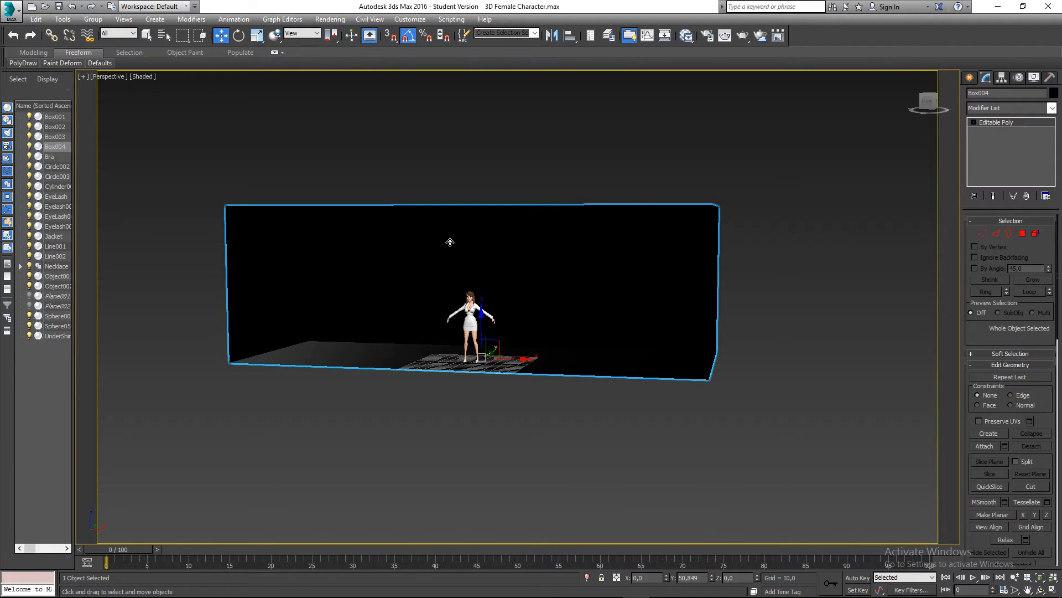
{"action": "left_click", "coordinate": [1053, 93]}
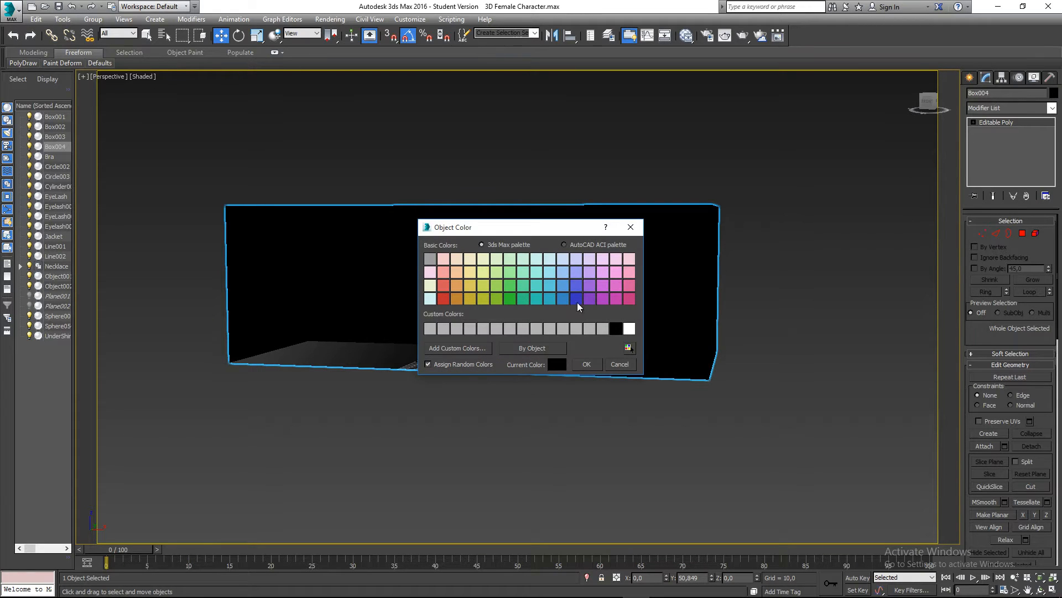
{"action": "left_click", "coordinate": [629, 328]}
{"action": "left_click", "coordinate": [587, 364]}
Step: Chamfer the edge where the box's floor meets the back wall by about 117
{"action": "left_click", "coordinate": [490, 425]}
{"action": "middle_click_drag", "start_coordinate": [490, 425], "coordinate": [527, 438], "text": "alt"}
{"action": "scroll", "coordinate": [499, 407], "scroll_direction": "up", "scroll_amount": 3}
{"action": "left_click", "coordinate": [497, 406]}
{"action": "middle_click_drag", "start_coordinate": [676, 403], "coordinate": [686, 383], "text": "alt"}
{"action": "left_click", "coordinate": [996, 233]}
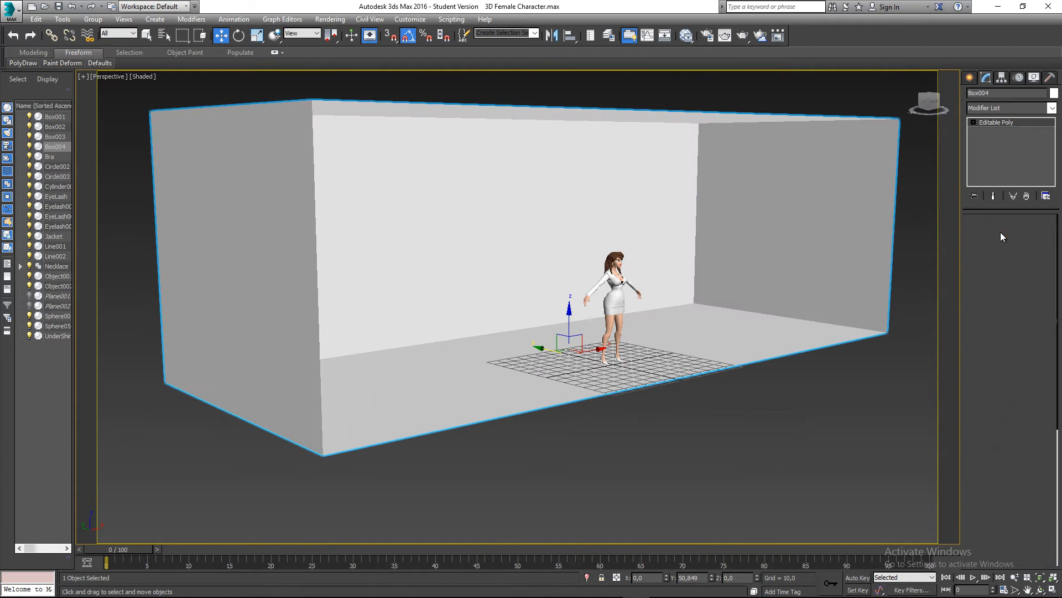
{"action": "left_click", "coordinate": [433, 339]}
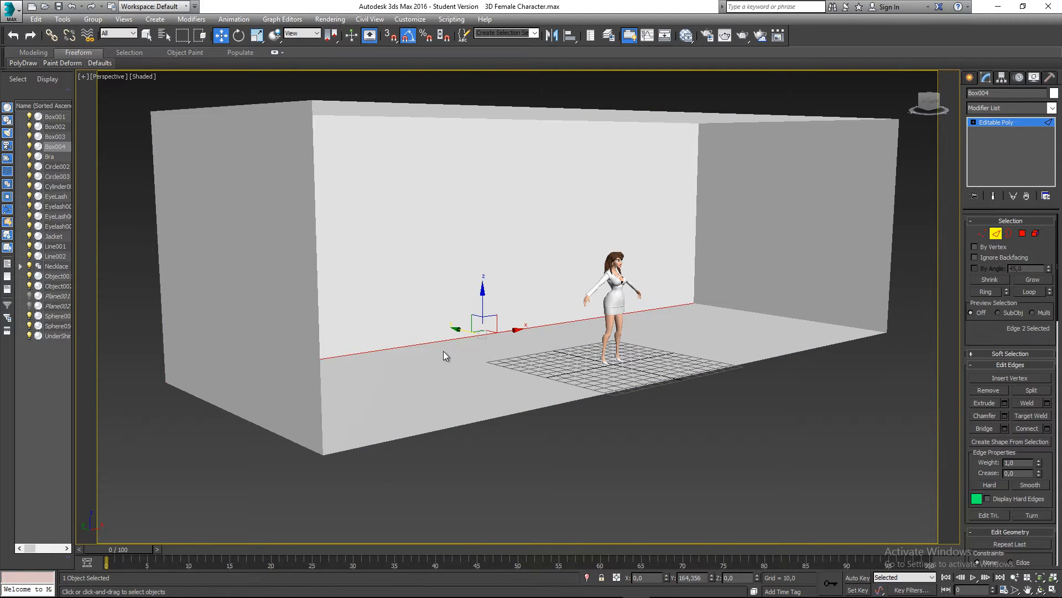
{"action": "middle_click_drag", "start_coordinate": [443, 351], "coordinate": [448, 366], "text": "alt"}
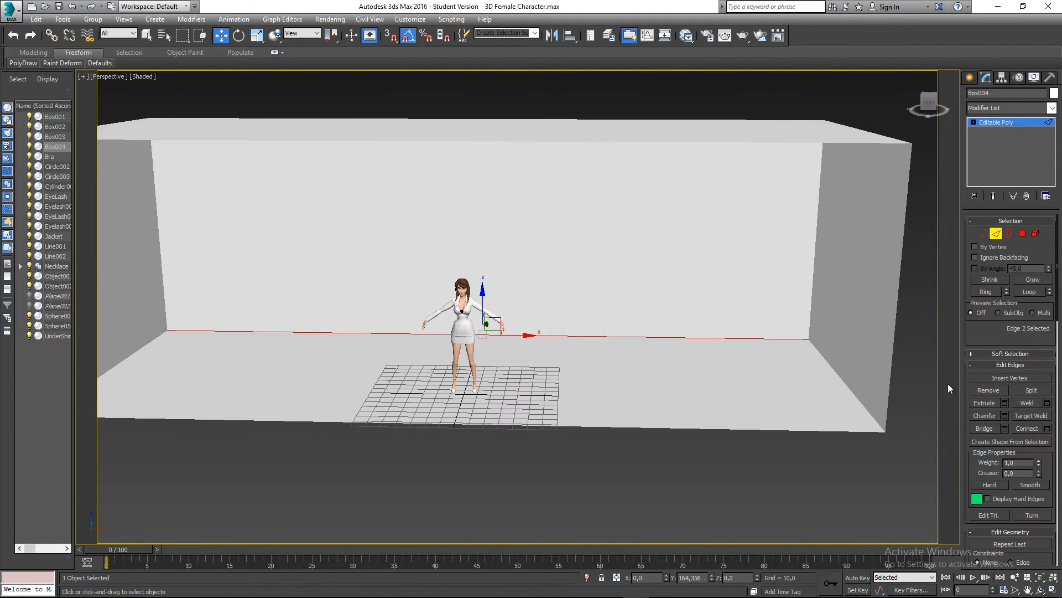
{"action": "left_click", "coordinate": [1005, 415]}
{"action": "left_click_drag", "start_coordinate": [525, 330], "coordinate": [584, 334]}
{"action": "middle_click_drag", "start_coordinate": [626, 412], "coordinate": [570, 399], "text": "alt"}
Step: Raise the chamfer's connect edge segments to 82 and display edged faces in the viewport
{"action": "left_click_drag", "start_coordinate": [526, 345], "coordinate": [525, 324]}
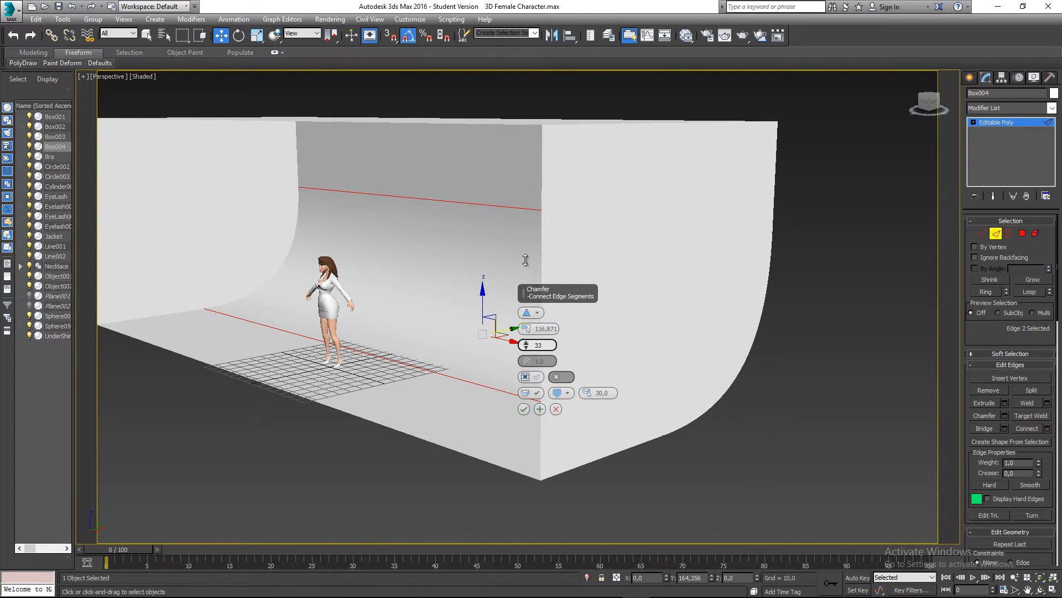
{"action": "left_click_drag", "start_coordinate": [519, 166], "coordinate": [518, 151]}
{"action": "middle_click_drag", "start_coordinate": [498, 203], "coordinate": [506, 216]}
{"action": "key", "text": "F4"}
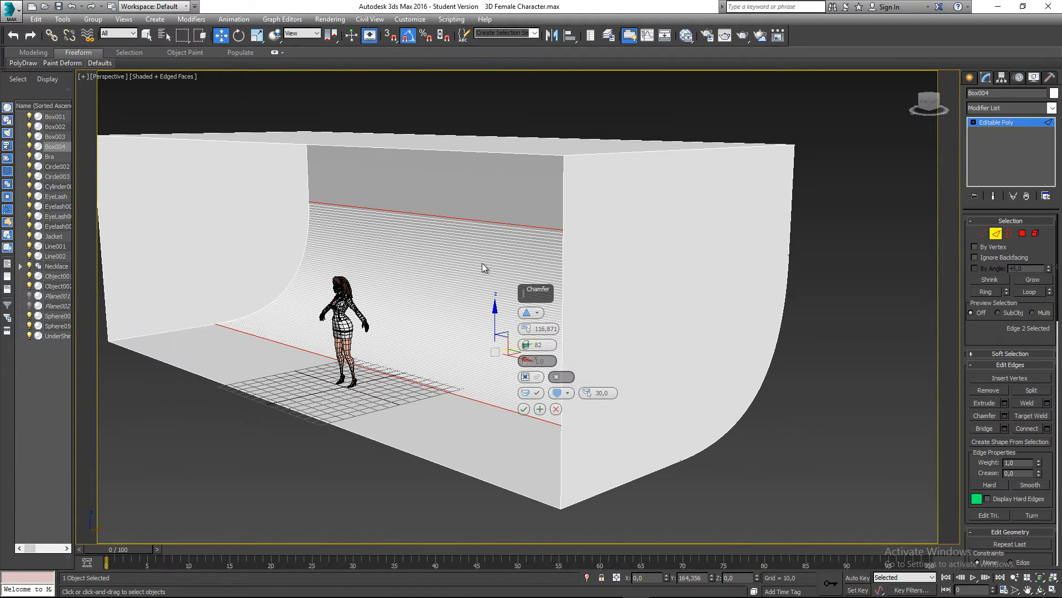
Step: Set the chamfer to 71 connect edge segments and an edge chamfer amount of 80
{"action": "left_click_drag", "start_coordinate": [527, 351], "coordinate": [526, 371]}
{"action": "left_click_drag", "start_coordinate": [526, 330], "coordinate": [531, 508]}
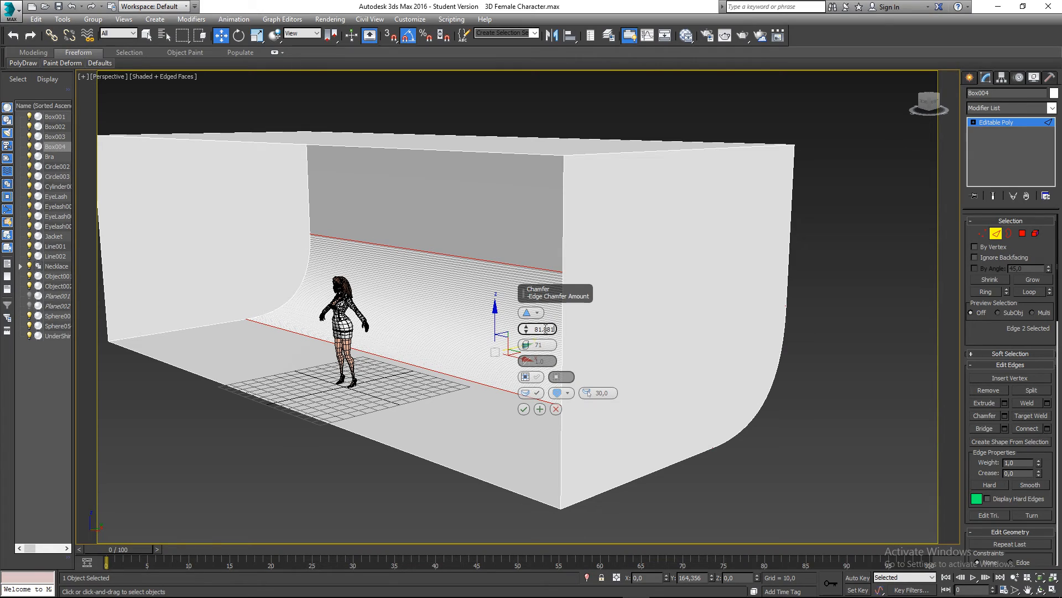
{"action": "key", "text": "Return"}
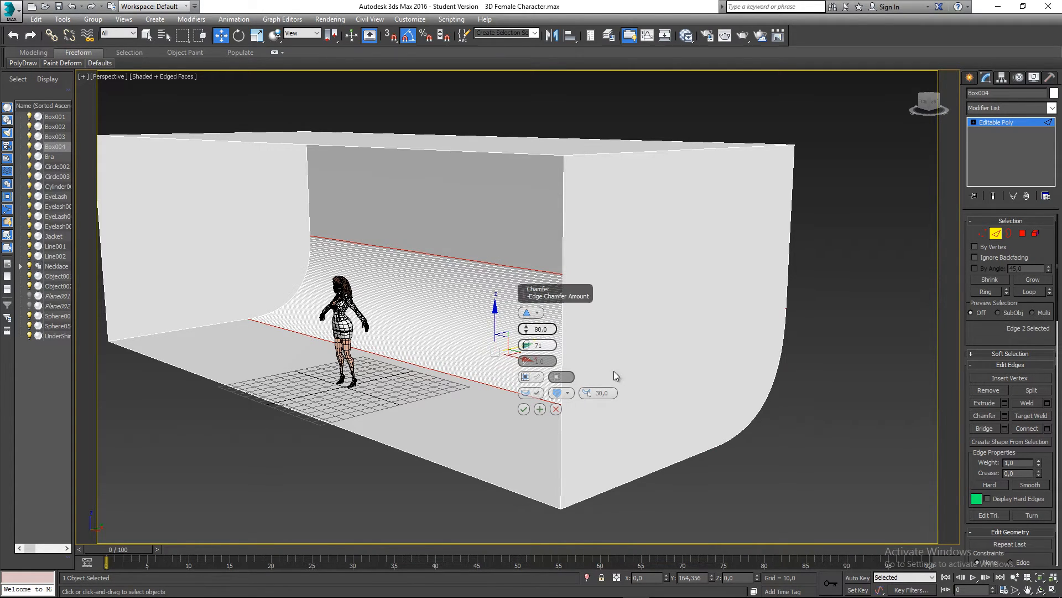
Step: Apply the chamfer to the backdrop's floor-to-wall edge and turn off edged faces in the viewport
{"action": "double_click", "coordinate": [539, 345]}
{"action": "left_click_drag", "start_coordinate": [459, 343], "coordinate": [512, 344]}
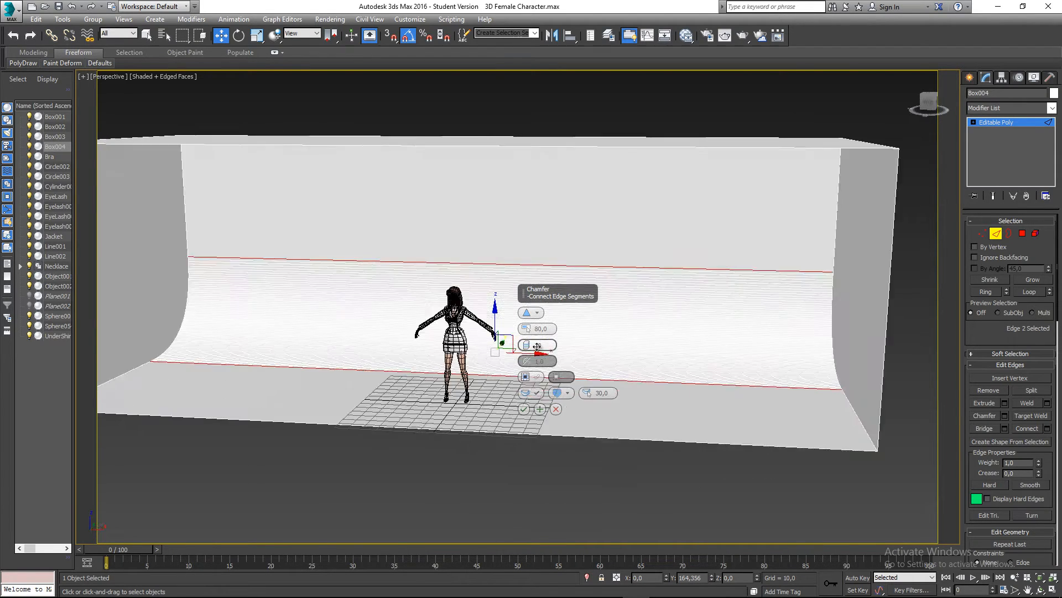
{"action": "middle_click_drag", "start_coordinate": [512, 345], "coordinate": [586, 350], "text": "alt"}
{"action": "left_click", "coordinate": [524, 408]}
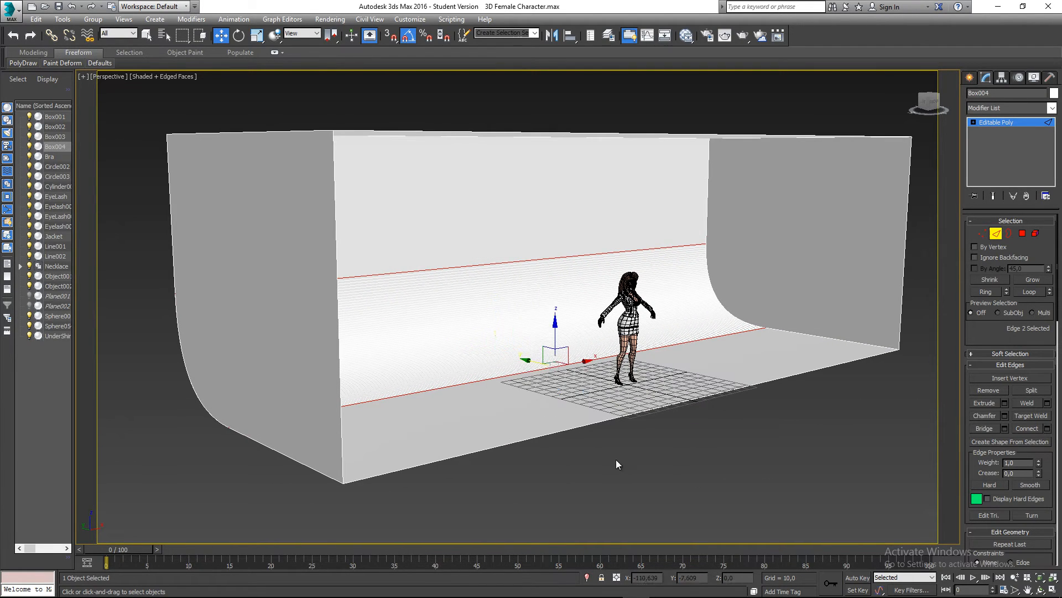
{"action": "mouse_move", "coordinate": [616, 459]}
{"action": "middle_mouse_down", "text": "alt"}
{"action": "mouse_move", "coordinate": [632, 455]}
{"action": "mouse_move", "coordinate": [607, 456]}
{"action": "mouse_move", "coordinate": [615, 443]}
{"action": "mouse_move", "coordinate": [569, 403]}
{"action": "mouse_move", "coordinate": [545, 407]}
{"action": "mouse_move", "coordinate": [654, 331]}
{"action": "middle_mouse_up", "text": "alt"}
{"action": "key", "text": "F4"}
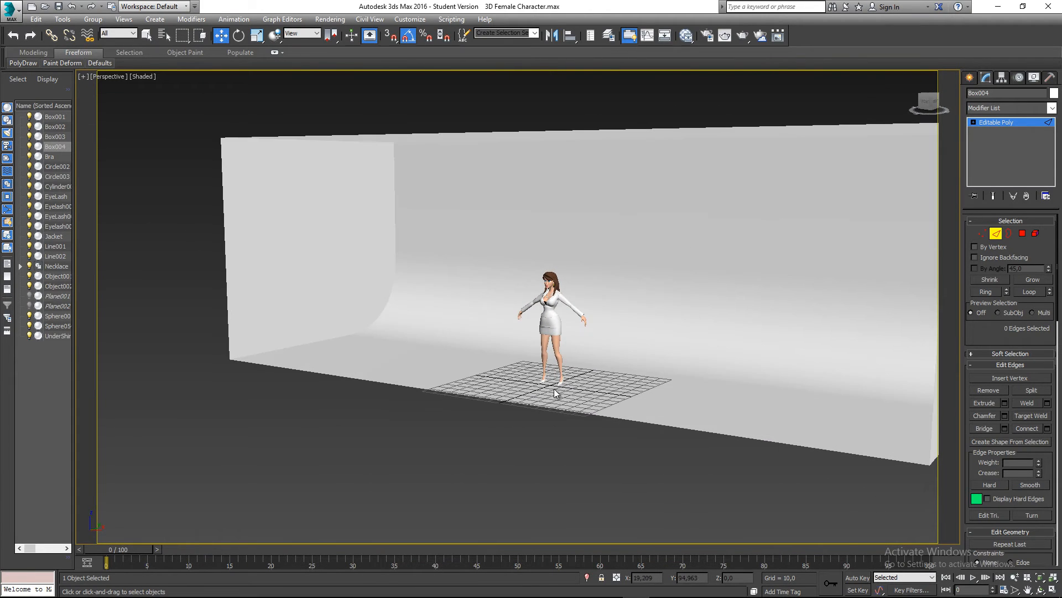
Step: Examine the shaded backdrop and its curved floor-to-wall transition around the character from several angles
{"action": "middle_click_drag", "start_coordinate": [602, 392], "coordinate": [640, 384], "text": "alt"}
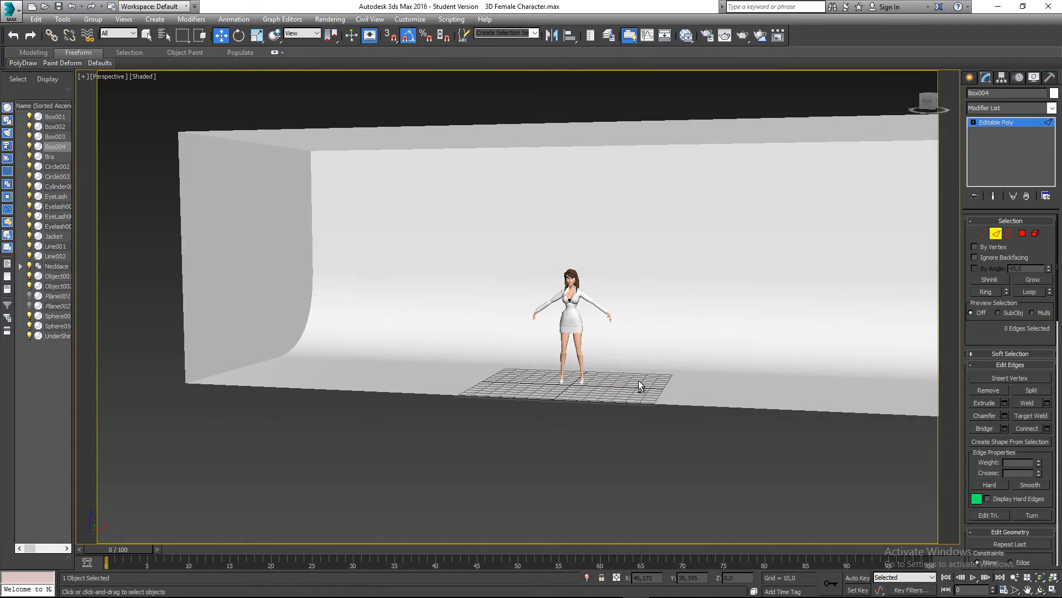
{"action": "scroll", "coordinate": [579, 322], "scroll_direction": "up", "scroll_amount": 6}
{"action": "scroll", "coordinate": [579, 322], "scroll_direction": "up", "scroll_amount": 2}
{"action": "middle_click_drag", "start_coordinate": [579, 323], "coordinate": [597, 364], "text": "alt"}
{"action": "scroll", "coordinate": [419, 349], "scroll_direction": "down", "scroll_amount": 10}
{"action": "middle_click_drag", "start_coordinate": [441, 372], "coordinate": [487, 372], "text": "alt"}
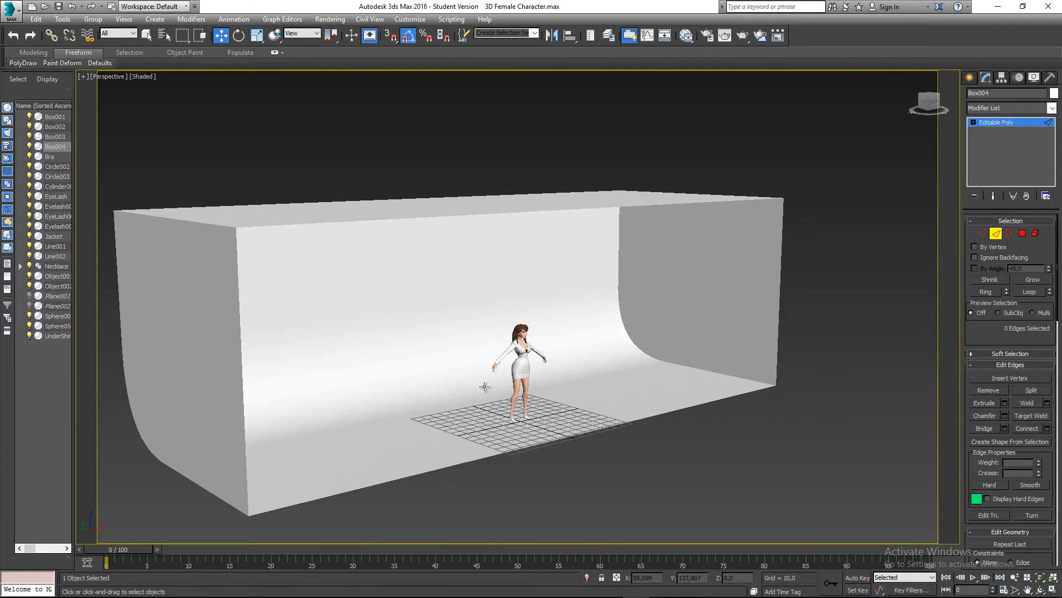
{"action": "scroll", "coordinate": [493, 438], "scroll_direction": "down", "scroll_amount": 2}
{"action": "middle_click_drag", "start_coordinate": [514, 435], "coordinate": [469, 429], "text": "alt"}
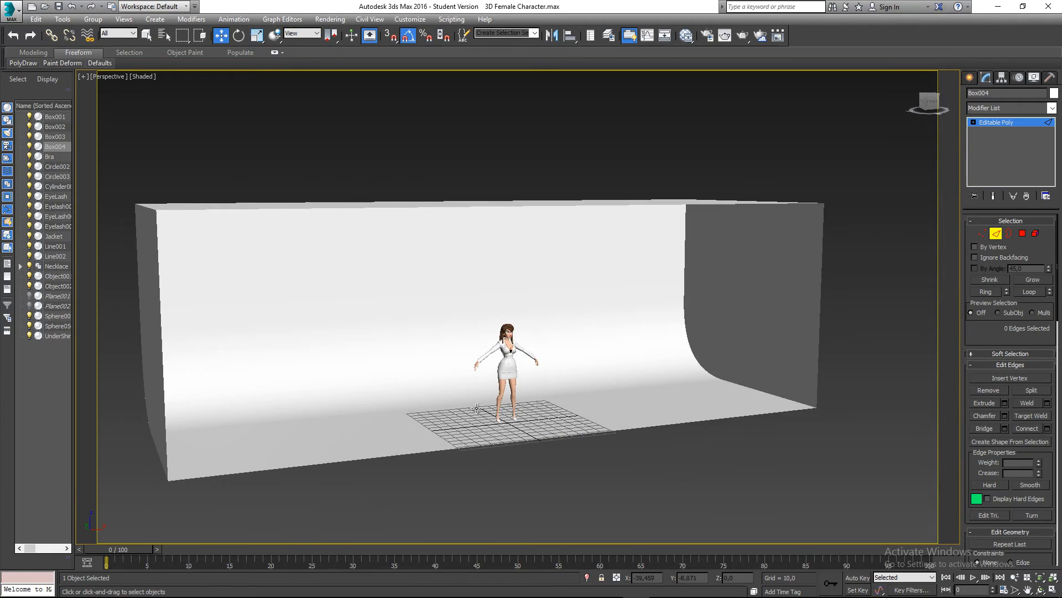
Step: Run a test render of the full character in front of the backdrop and close the render window
{"action": "scroll", "coordinate": [508, 332], "scroll_direction": "up", "scroll_amount": 6}
{"action": "middle_click_drag", "start_coordinate": [508, 332], "coordinate": [602, 313], "text": "alt"}
{"action": "scroll", "coordinate": [587, 327], "scroll_direction": "up", "scroll_amount": 2}
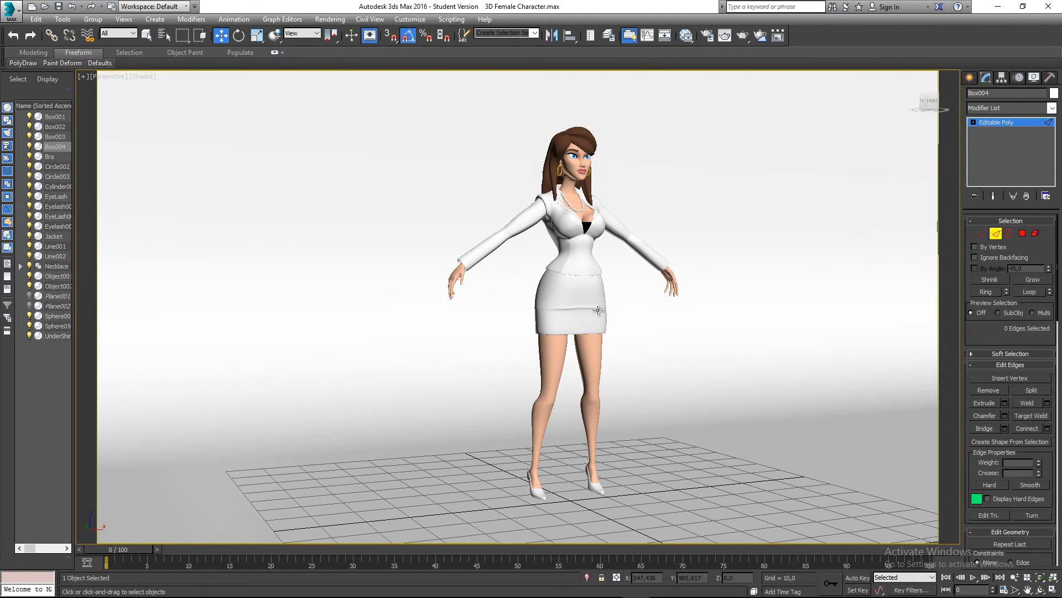
{"action": "left_click", "coordinate": [719, 41]}
{"action": "left_click", "coordinate": [410, 514]}
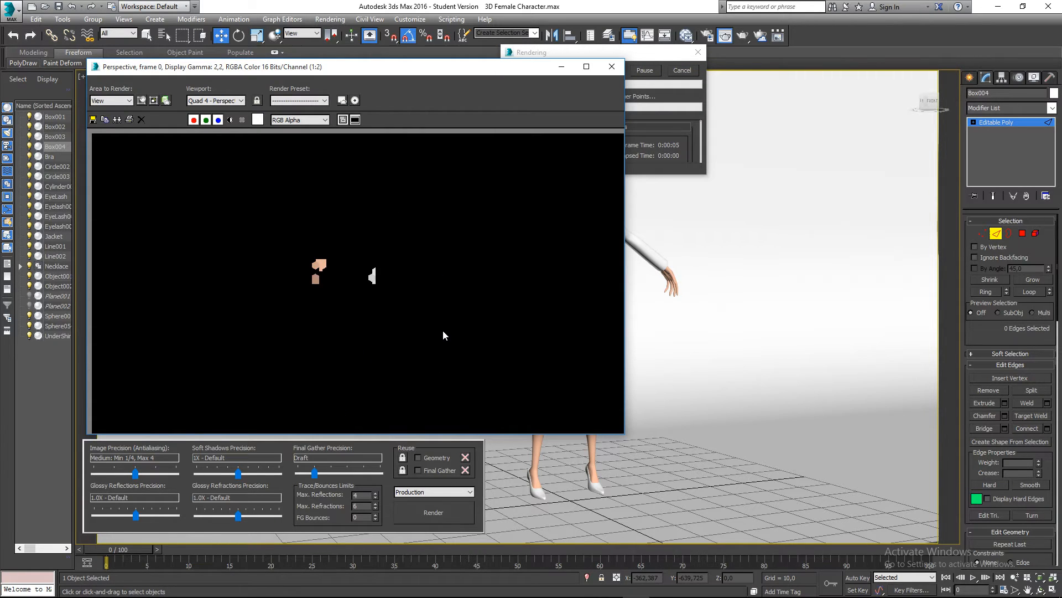
{"action": "left_click", "coordinate": [607, 71]}
Step: Delete the ceiling polygon of the backdrop box
{"action": "scroll", "coordinate": [642, 279], "scroll_direction": "down", "scroll_amount": 10}
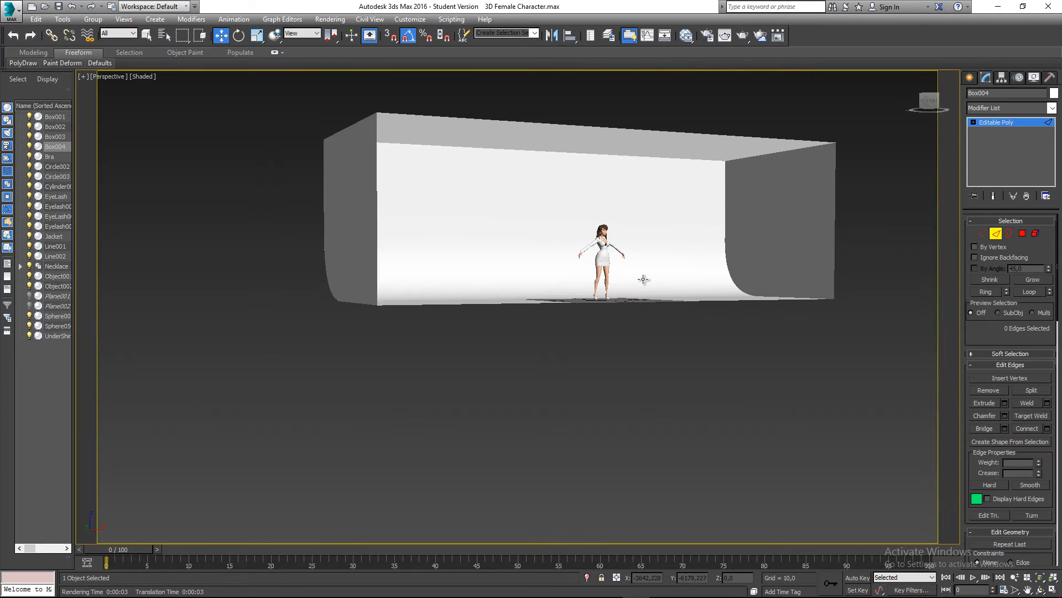
{"action": "middle_click_drag", "start_coordinate": [672, 339], "coordinate": [660, 240], "text": "alt"}
{"action": "left_click", "coordinate": [661, 240]}
{"action": "left_click", "coordinate": [885, 235]}
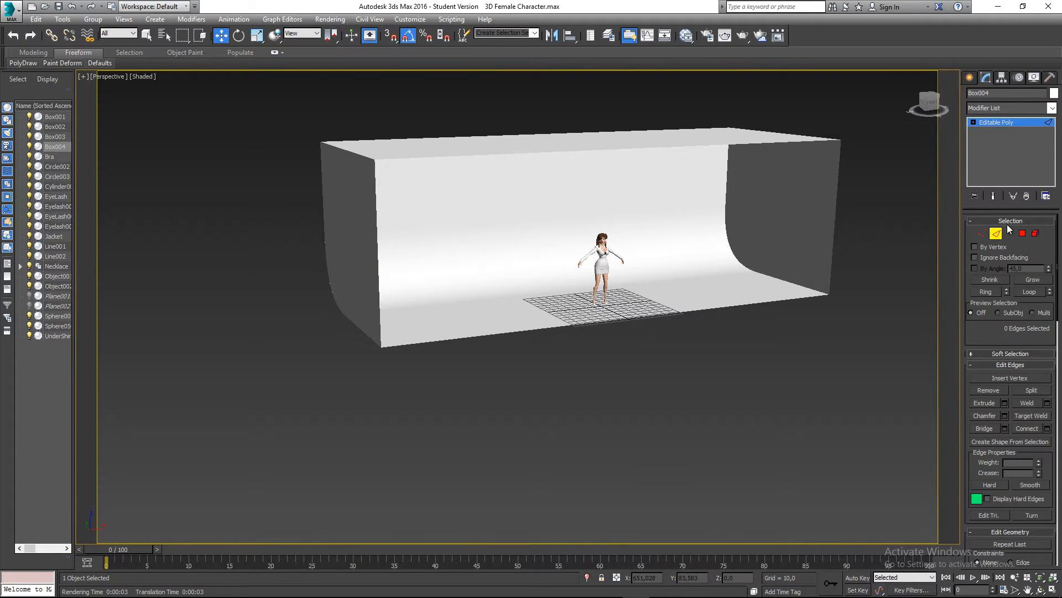
{"action": "left_click", "coordinate": [996, 233]}
{"action": "middle_click_drag", "start_coordinate": [719, 310], "coordinate": [725, 229], "text": "alt"}
{"action": "left_click", "coordinate": [1022, 233]}
{"action": "left_click", "coordinate": [655, 194]}
{"action": "key", "text": "Delete"}
Step: Delete both side wall polygons so only the floor, curve and back wall remain
{"action": "left_click", "coordinate": [725, 229]}
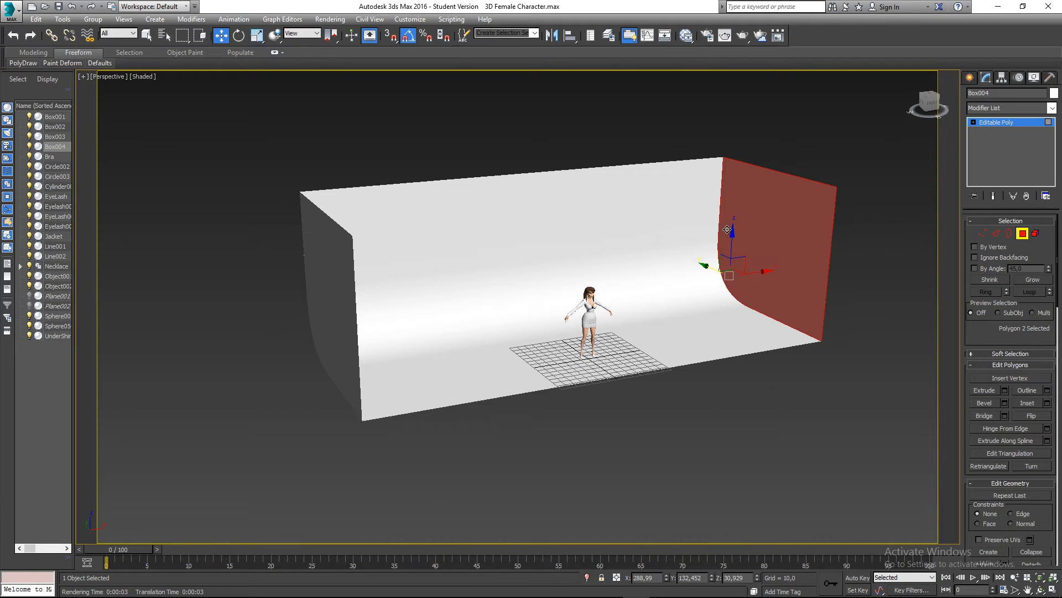
{"action": "left_click", "coordinate": [317, 306], "text": "ctrl"}
{"action": "key", "text": "Delete"}
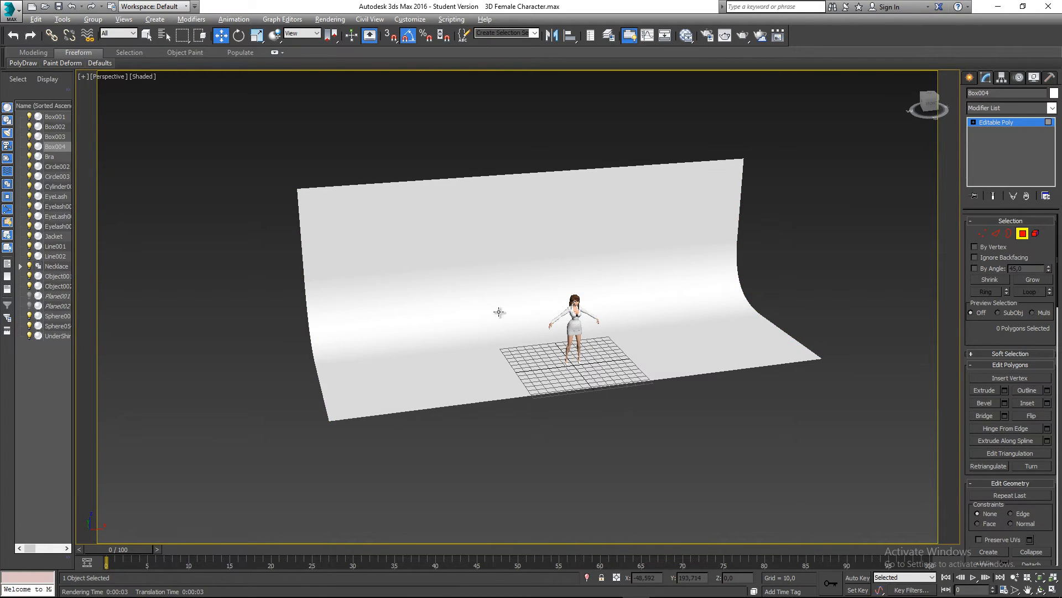
Step: Select the edges along the backdrop's right side and move them outward along X to about 414
{"action": "middle_click_drag", "start_coordinate": [499, 311], "coordinate": [523, 301], "text": "alt"}
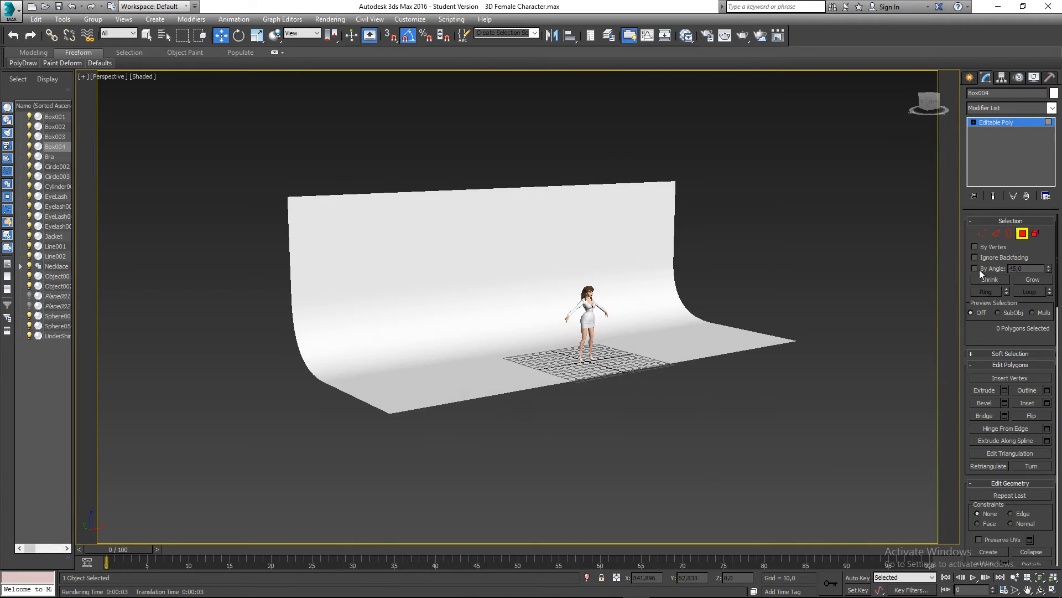
{"action": "left_click", "coordinate": [996, 233]}
{"action": "middle_click_drag", "start_coordinate": [849, 285], "coordinate": [812, 324], "text": "alt"}
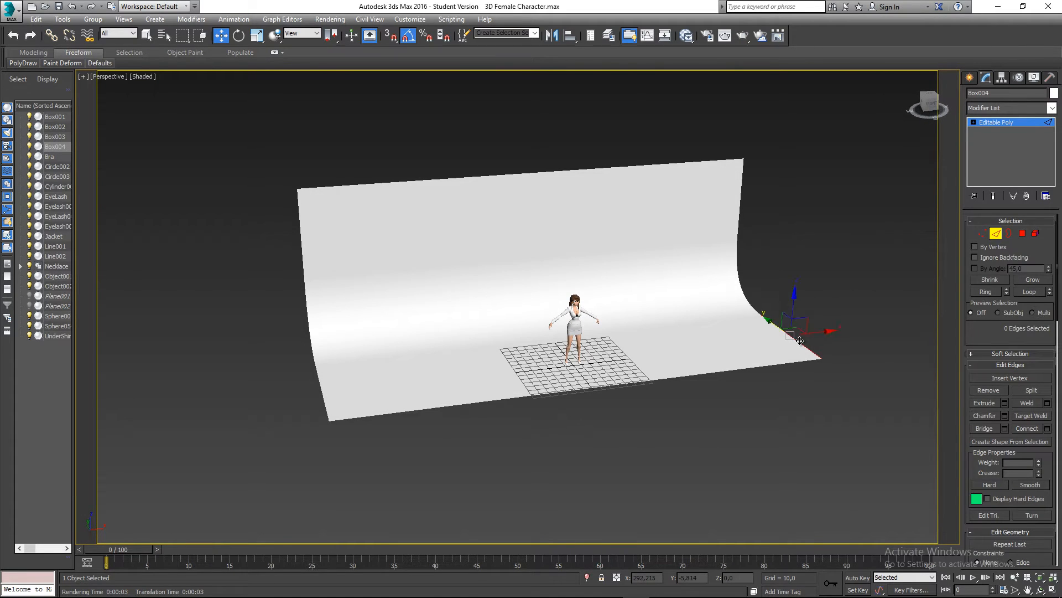
{"action": "middle_click_drag", "start_coordinate": [796, 364], "coordinate": [773, 304], "text": "alt"}
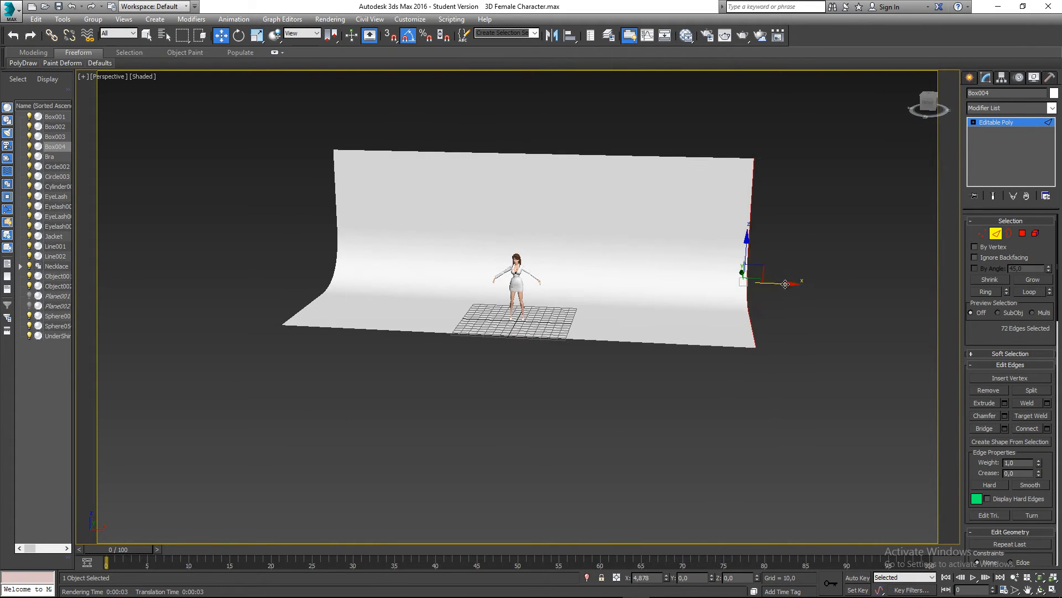
{"action": "left_click_drag", "start_coordinate": [785, 284], "coordinate": [874, 296]}
{"action": "middle_click_drag", "start_coordinate": [795, 304], "coordinate": [766, 310], "text": "alt"}
Step: Display edged faces, move the backdrop's left side edges outward to about X -371, and leave edge editing with nothing selected
{"action": "key", "text": "F4"}
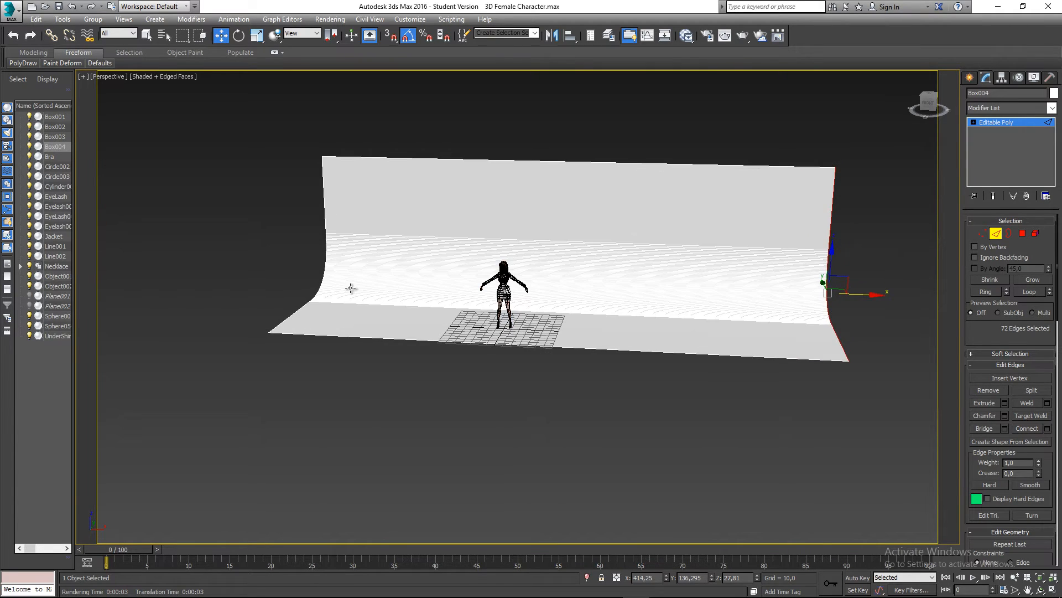
{"action": "middle_click_drag", "start_coordinate": [351, 287], "coordinate": [290, 354], "text": "alt"}
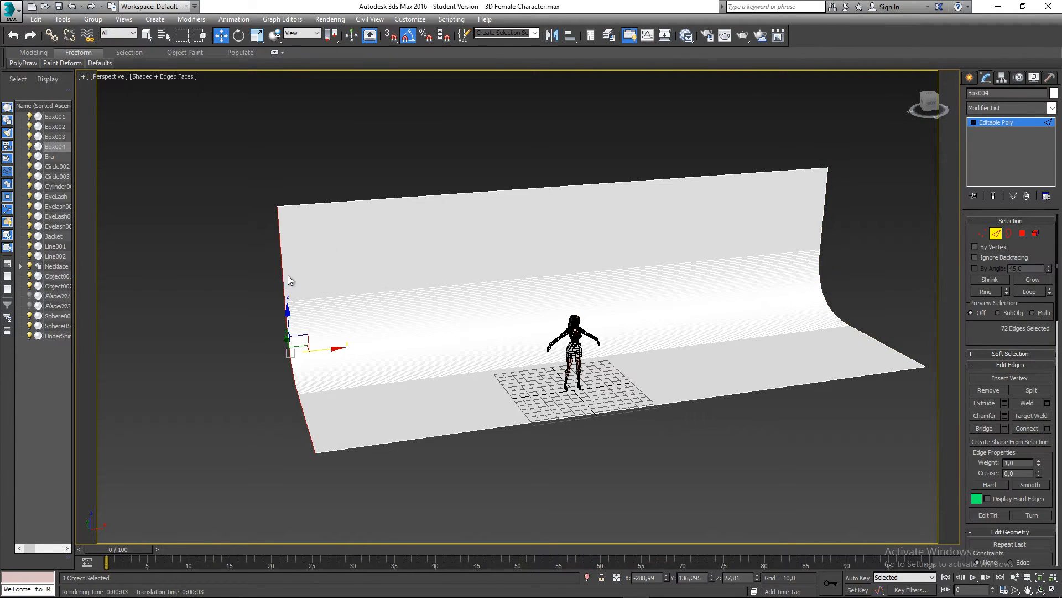
{"action": "left_click_drag", "start_coordinate": [317, 353], "coordinate": [241, 361]}
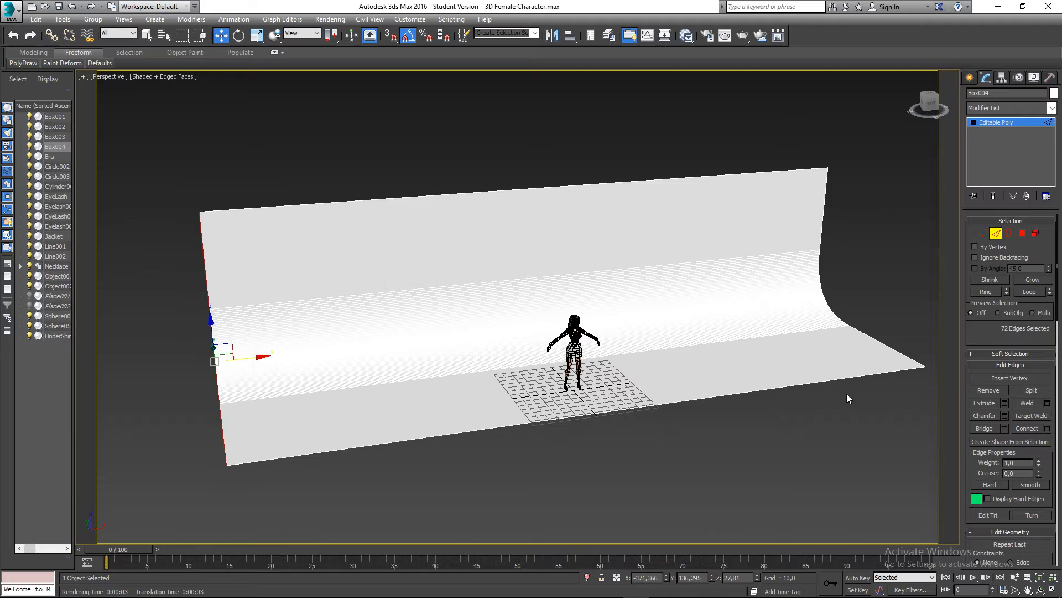
{"action": "left_click", "coordinate": [995, 236]}
{"action": "left_click", "coordinate": [880, 210]}
Step: Turn off edged faces and run a test render of the full character against the widened backdrop, closing the render window
{"action": "mouse_move", "coordinate": [622, 373]}
{"action": "middle_mouse_down", "text": "alt"}
{"action": "mouse_move", "coordinate": [695, 356]}
{"action": "mouse_move", "coordinate": [636, 363]}
{"action": "middle_mouse_up", "text": "alt"}
{"action": "scroll", "coordinate": [628, 332], "scroll_direction": "up", "scroll_amount": 6}
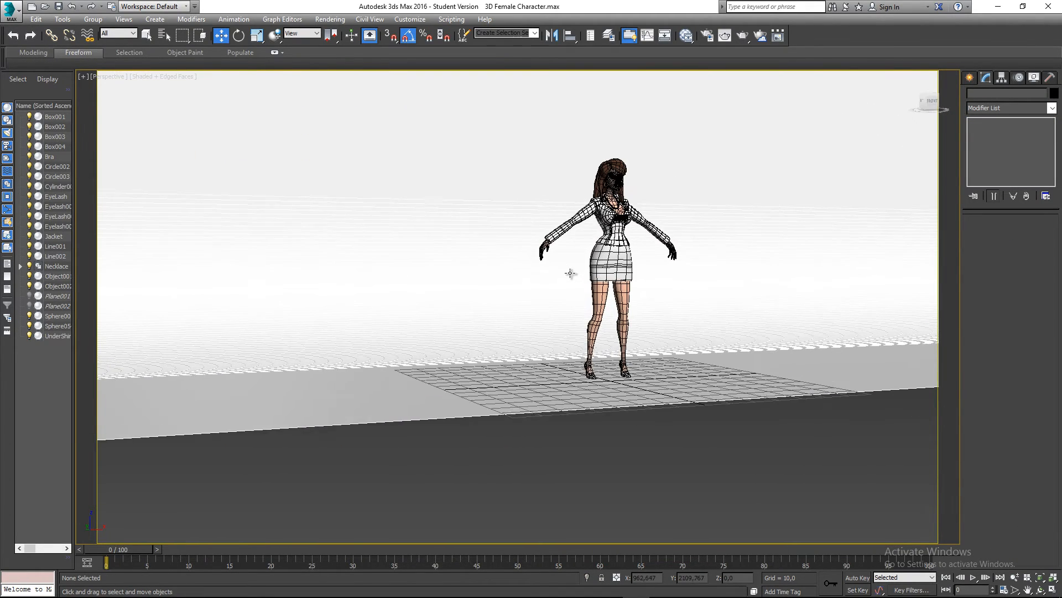
{"action": "middle_click_drag", "start_coordinate": [570, 273], "coordinate": [581, 281], "text": "alt"}
{"action": "key", "text": "F4"}
{"action": "mouse_move", "coordinate": [657, 260]}
{"action": "middle_mouse_down", "text": "alt"}
{"action": "mouse_move", "coordinate": [641, 275]}
{"action": "mouse_move", "coordinate": [634, 249]}
{"action": "mouse_move", "coordinate": [643, 294]}
{"action": "mouse_move", "coordinate": [598, 272]}
{"action": "mouse_move", "coordinate": [620, 265]}
{"action": "middle_mouse_up", "text": "alt"}
{"action": "scroll", "coordinate": [635, 264], "scroll_direction": "up", "scroll_amount": 2}
{"action": "scroll", "coordinate": [635, 262], "scroll_direction": "up", "scroll_amount": 2}
{"action": "scroll", "coordinate": [602, 266], "scroll_direction": "up", "scroll_amount": 4}
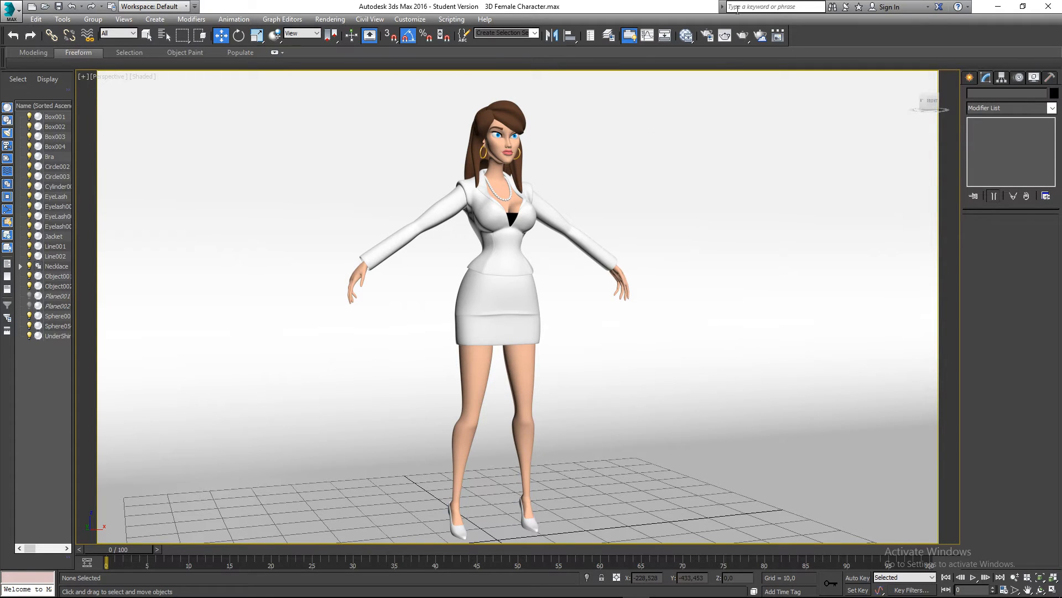
{"action": "left_click", "coordinate": [724, 36]}
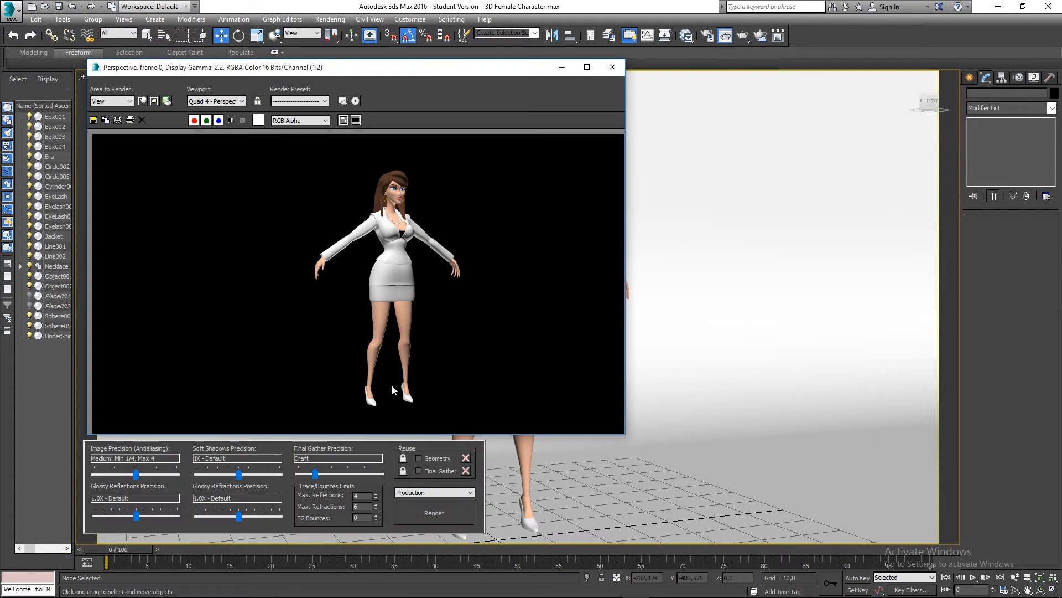
{"action": "left_click", "coordinate": [427, 514]}
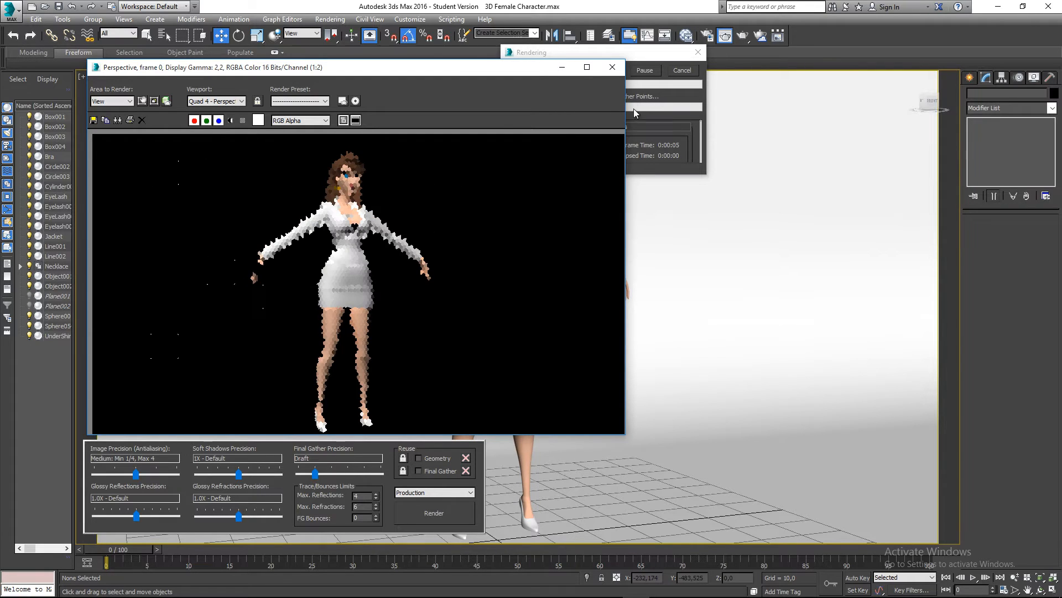
{"action": "left_click", "coordinate": [612, 67]}
Step: Create a standard Skylight on the floor beside the character
{"action": "scroll", "coordinate": [602, 232], "scroll_direction": "down", "scroll_amount": 8}
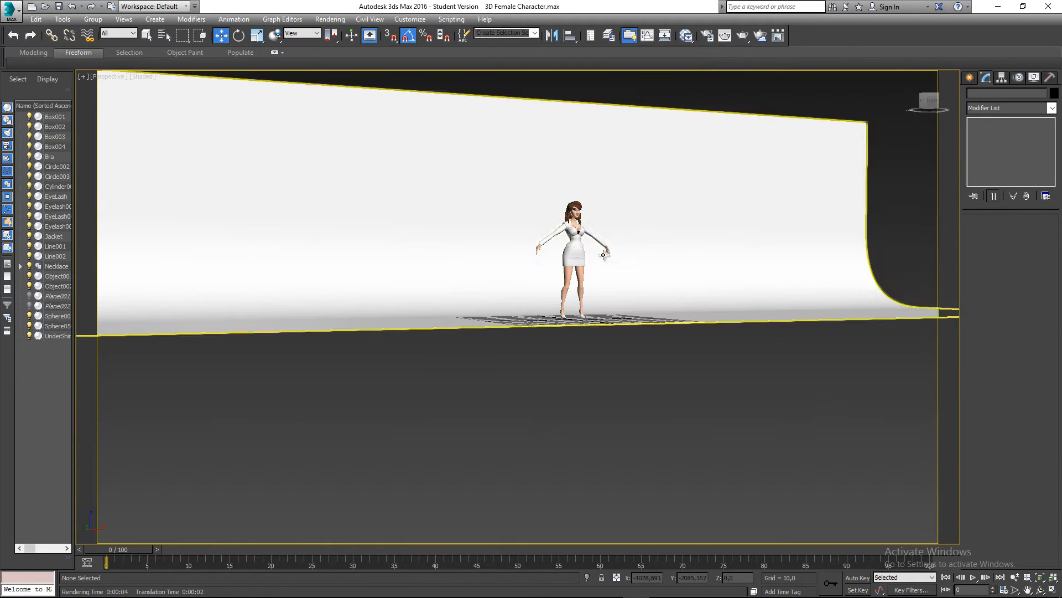
{"action": "middle_click_drag", "start_coordinate": [573, 298], "coordinate": [607, 337], "text": "alt"}
{"action": "scroll", "coordinate": [586, 347], "scroll_direction": "up", "scroll_amount": 4}
{"action": "left_click", "coordinate": [970, 78]}
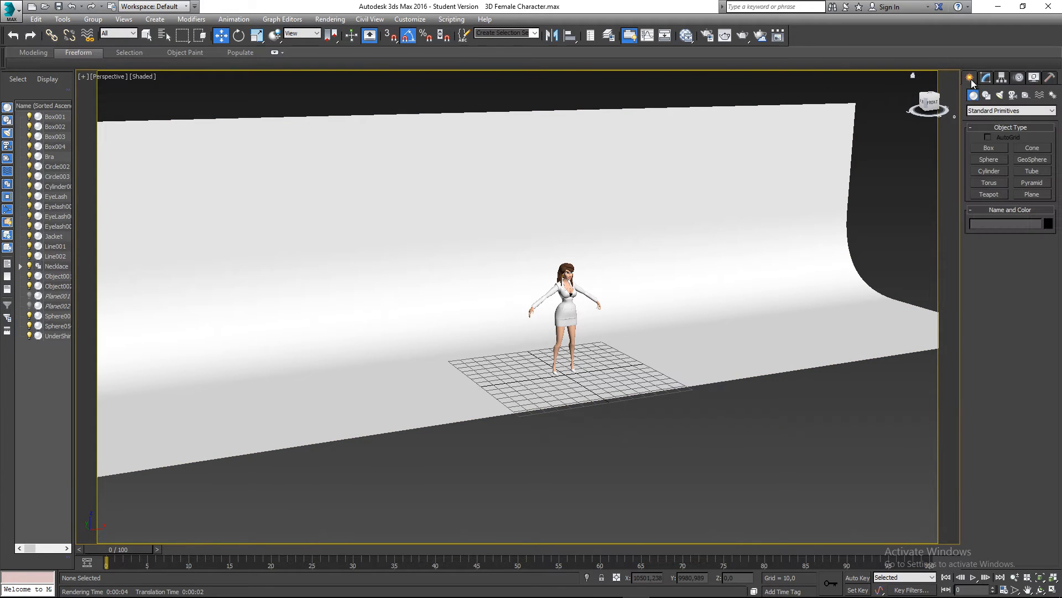
{"action": "left_click", "coordinate": [1000, 95]}
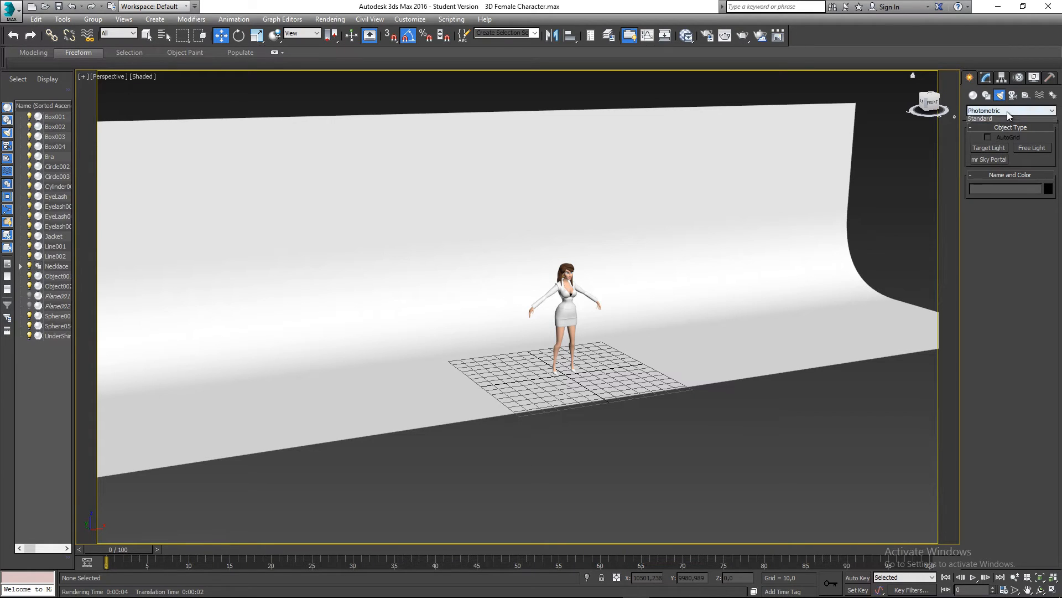
{"action": "left_click", "coordinate": [1007, 112]}
{"action": "left_click", "coordinate": [984, 128]}
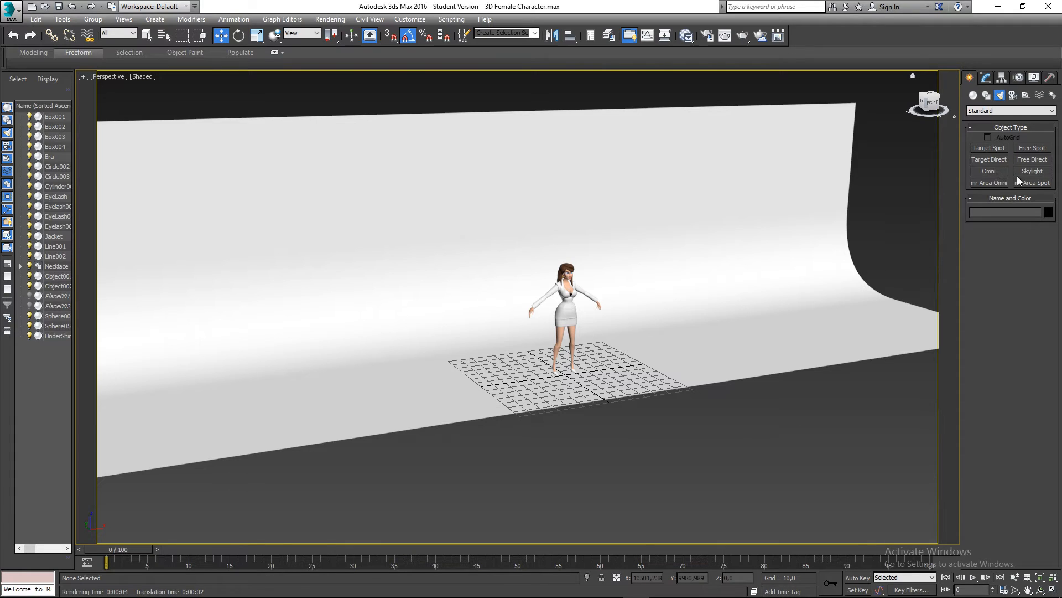
{"action": "left_click", "coordinate": [1033, 171]}
{"action": "left_click", "coordinate": [652, 367]}
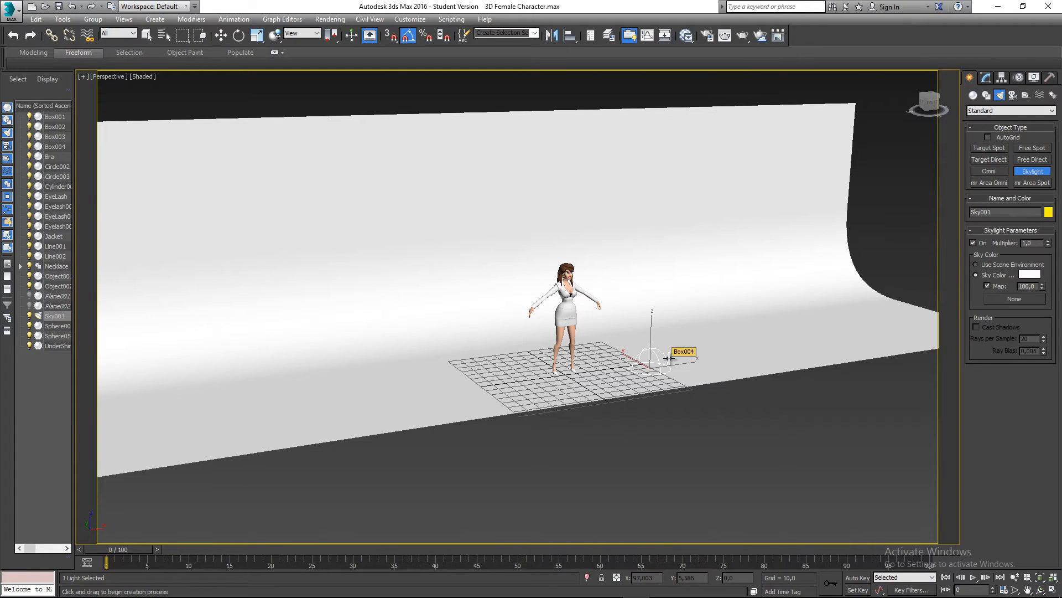
Step: Move the skylight directly above the character, near X 0.7 and Y 1.5, at a height of about 220.5
{"action": "key", "text": "w"}
{"action": "left_click_drag", "start_coordinate": [654, 354], "coordinate": [660, 138]}
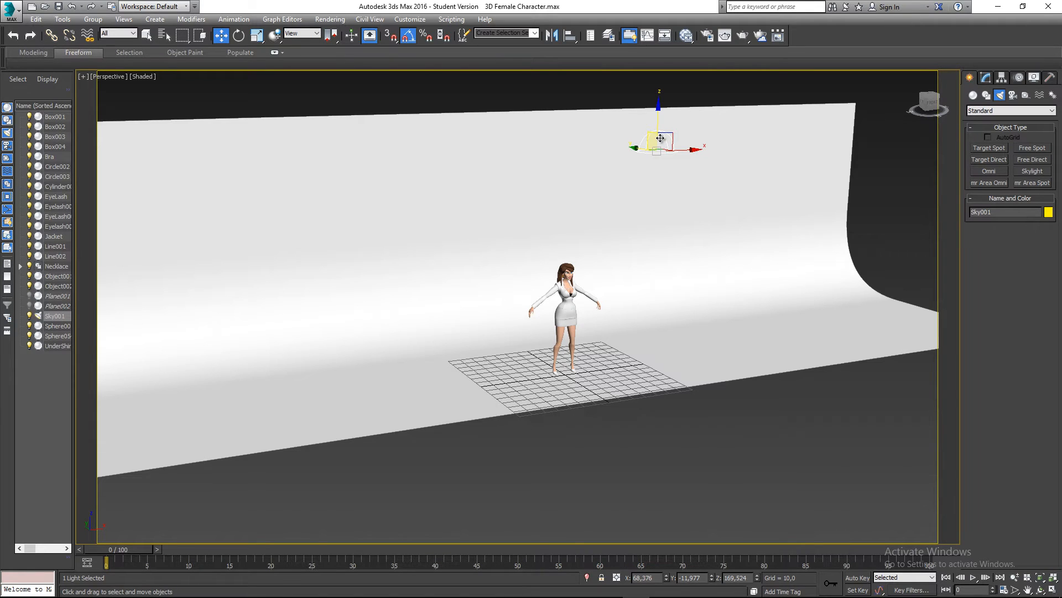
{"action": "key", "text": "t"}
{"action": "key", "text": "p"}
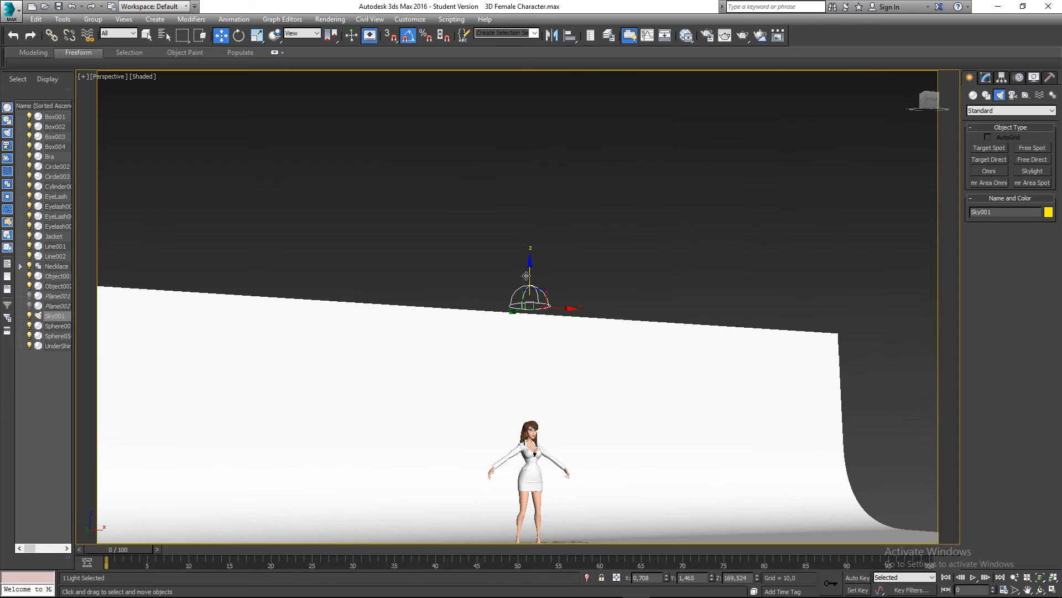
{"action": "left_click_drag", "start_coordinate": [527, 275], "coordinate": [515, 203]}
Step: Frame the full character, run a test render with the skylight, and close the render window
{"action": "middle_click_drag", "start_coordinate": [551, 380], "coordinate": [588, 236]}
{"action": "middle_click_drag", "start_coordinate": [588, 236], "coordinate": [568, 293], "text": "alt"}
{"action": "scroll", "coordinate": [567, 295], "scroll_direction": "up", "scroll_amount": 4}
{"action": "scroll", "coordinate": [567, 295], "scroll_direction": "up", "scroll_amount": 5}
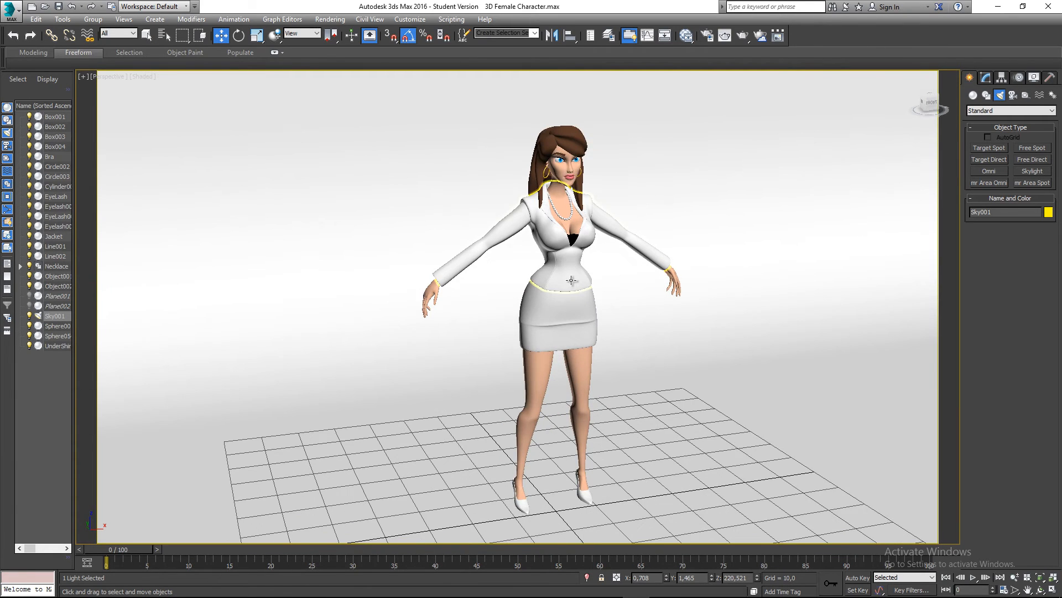
{"action": "left_click", "coordinate": [726, 36]}
{"action": "left_click", "coordinate": [437, 502]}
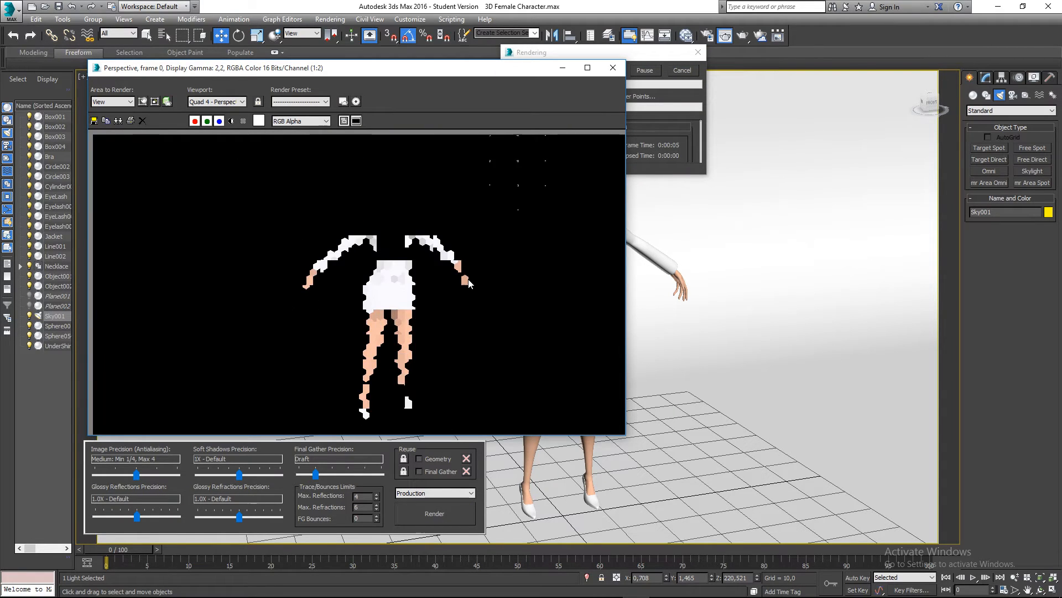
{"action": "left_click", "coordinate": [612, 69]}
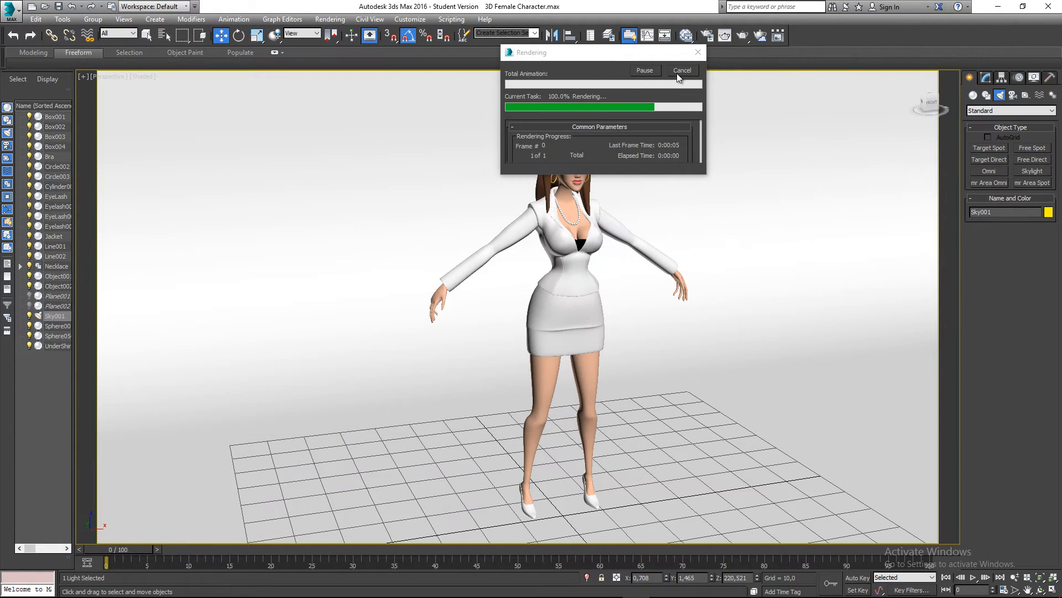
Step: Select the curved backdrop and pick its whole mesh at the Element level of its Editable Poly
{"action": "scroll", "coordinate": [674, 240], "scroll_direction": "down", "scroll_amount": 10}
{"action": "left_click", "coordinate": [718, 329]}
{"action": "middle_click_drag", "start_coordinate": [721, 156], "coordinate": [711, 194], "text": "alt"}
{"action": "left_click", "coordinate": [527, 220]}
{"action": "middle_click_drag", "start_coordinate": [527, 221], "coordinate": [477, 242], "text": "alt"}
{"action": "scroll", "coordinate": [496, 209], "scroll_direction": "up", "scroll_amount": 4}
{"action": "scroll", "coordinate": [477, 243], "scroll_direction": "up", "scroll_amount": 2}
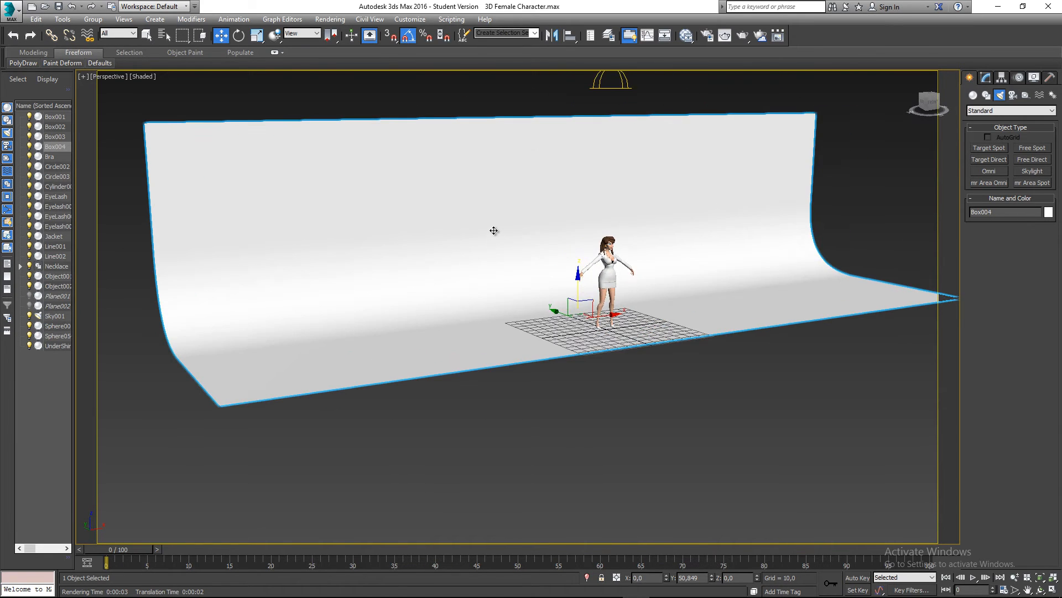
{"action": "middle_click_drag", "start_coordinate": [653, 206], "coordinate": [612, 218]}
{"action": "middle_click_drag", "start_coordinate": [593, 163], "coordinate": [732, 228], "text": "alt"}
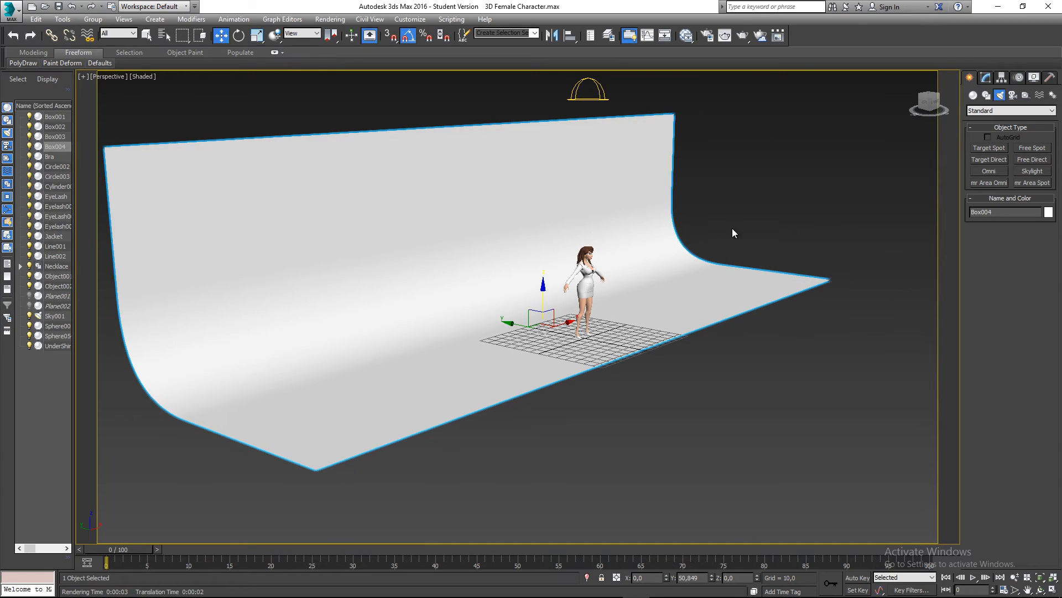
{"action": "left_click", "coordinate": [985, 78]}
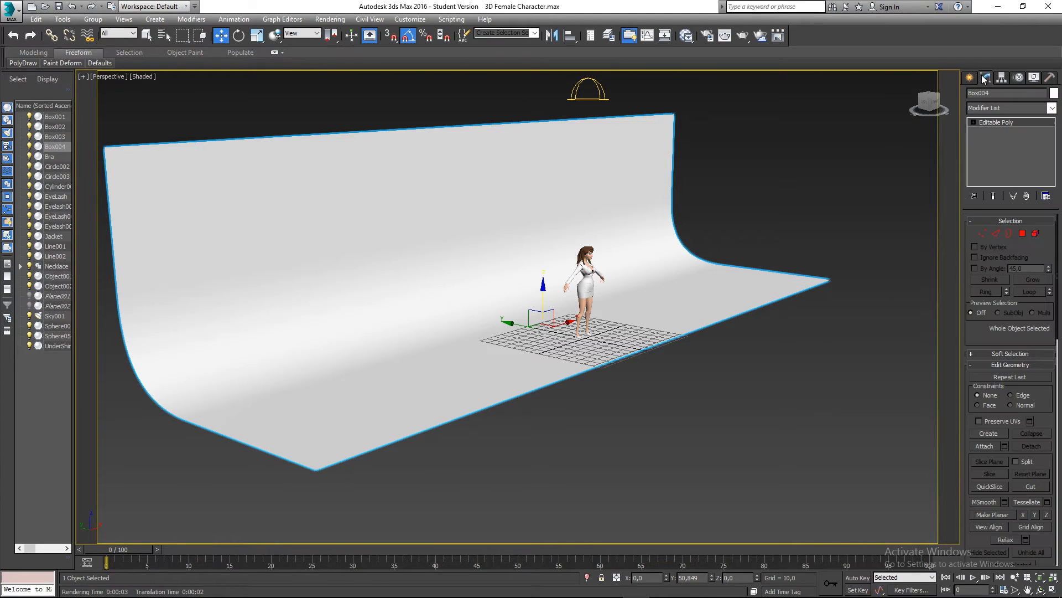
{"action": "left_click", "coordinate": [1025, 234]}
{"action": "left_click", "coordinate": [1035, 234]}
{"action": "left_click", "coordinate": [633, 231]}
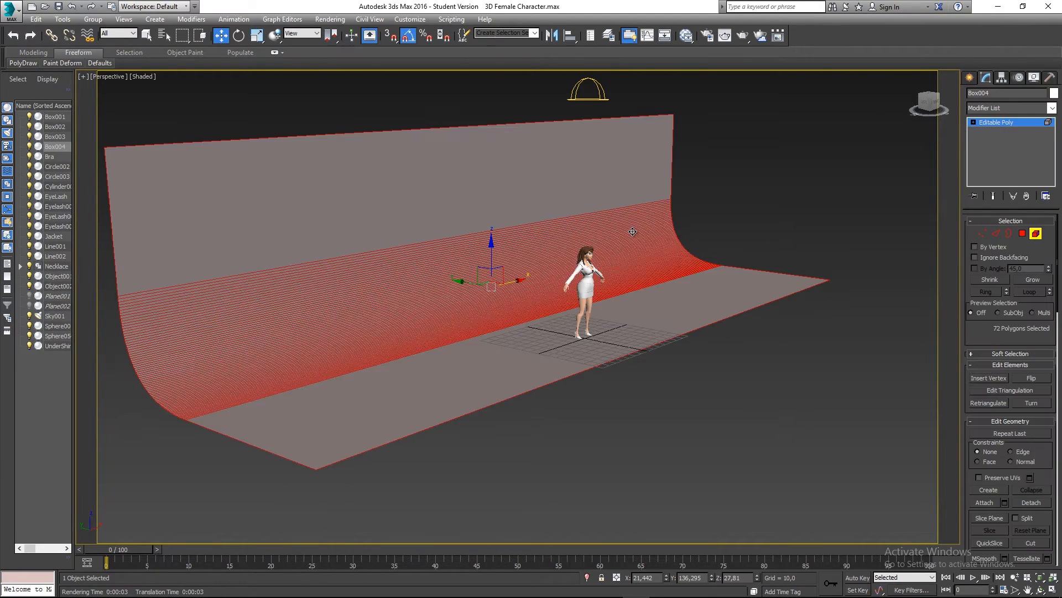
Step: Flip the backdrop element's normals, leave the Element level and deselect the backdrop
{"action": "middle_click_drag", "start_coordinate": [463, 263], "coordinate": [446, 285], "text": "alt"}
{"action": "key", "text": "ctrl+d"}
{"action": "left_click", "coordinate": [459, 266]}
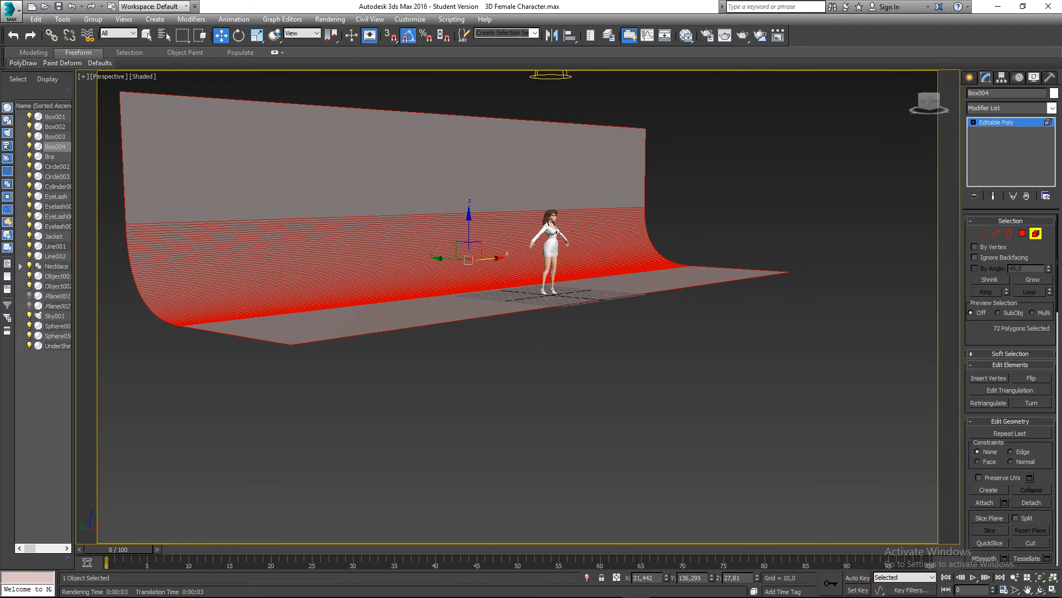
{"action": "left_click", "coordinate": [1031, 378]}
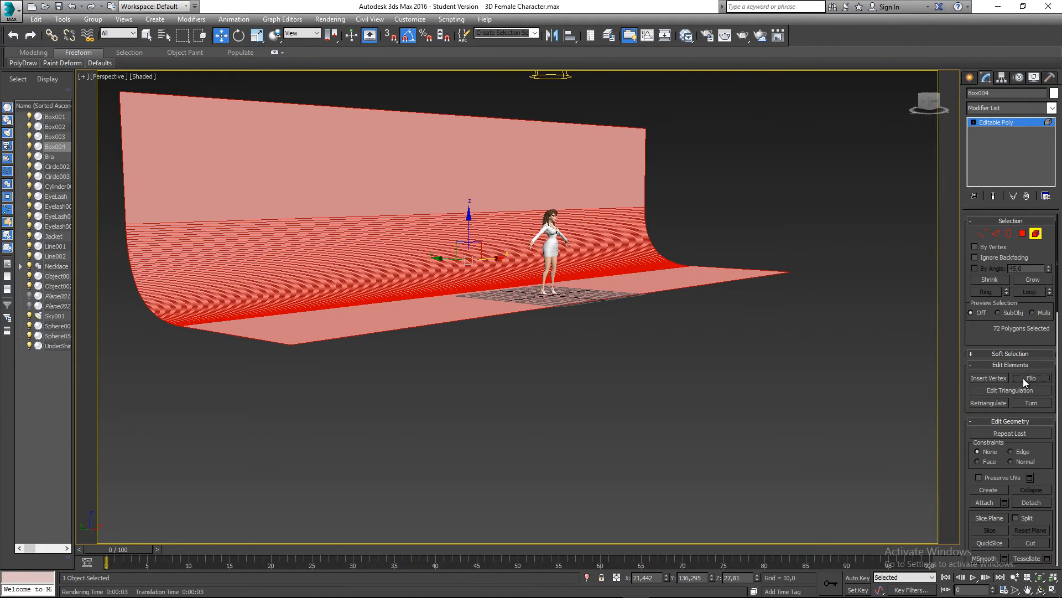
{"action": "left_click", "coordinate": [735, 325]}
{"action": "left_click", "coordinate": [1037, 234]}
{"action": "left_click", "coordinate": [808, 206]}
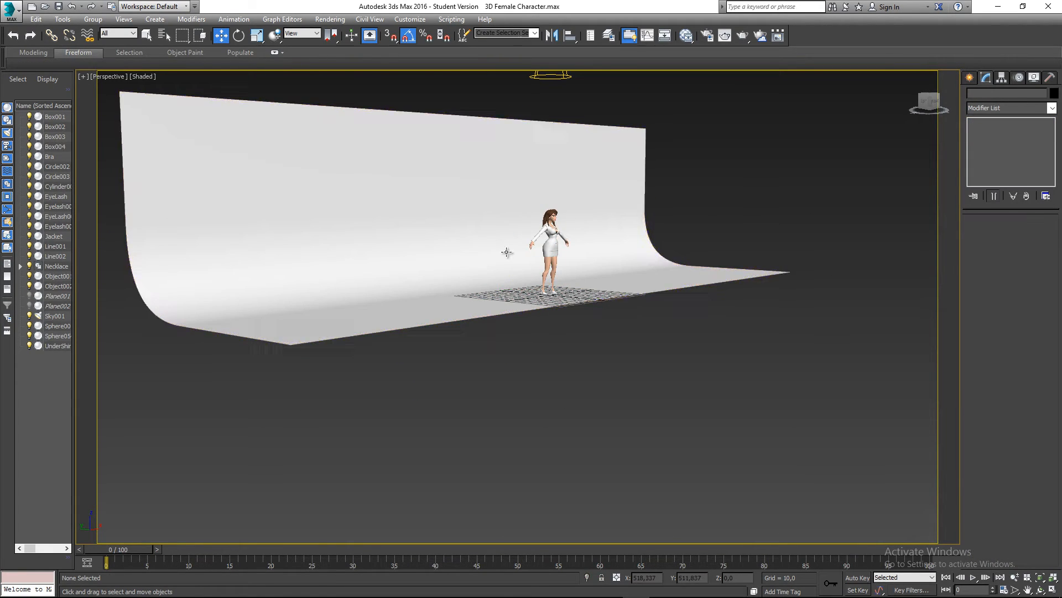
Step: Frame the full character in front of the backdrop, run a production test render, and close the render window
{"action": "middle_click_drag", "start_coordinate": [507, 253], "coordinate": [473, 301], "text": "alt"}
{"action": "middle_click_drag", "start_coordinate": [473, 302], "coordinate": [426, 294], "text": "alt"}
{"action": "scroll", "coordinate": [558, 254], "scroll_direction": "up", "scroll_amount": 5}
{"action": "middle_click_drag", "start_coordinate": [588, 288], "coordinate": [549, 337]}
{"action": "scroll", "coordinate": [549, 338], "scroll_direction": "up", "scroll_amount": 2}
{"action": "middle_click_drag", "start_coordinate": [628, 351], "coordinate": [583, 337]}
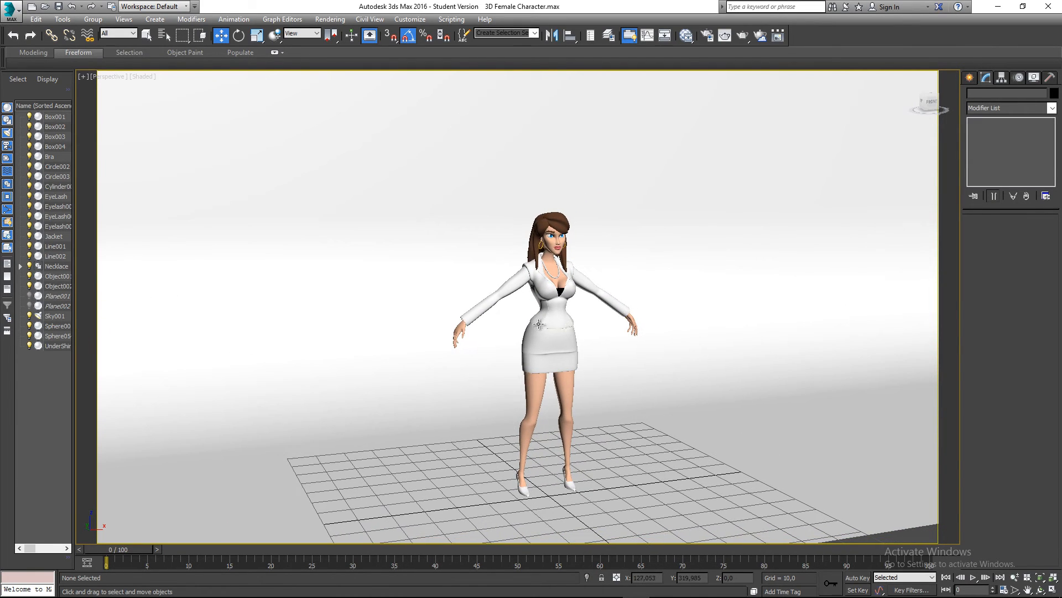
{"action": "left_click", "coordinate": [725, 35]}
{"action": "left_click", "coordinate": [435, 514]}
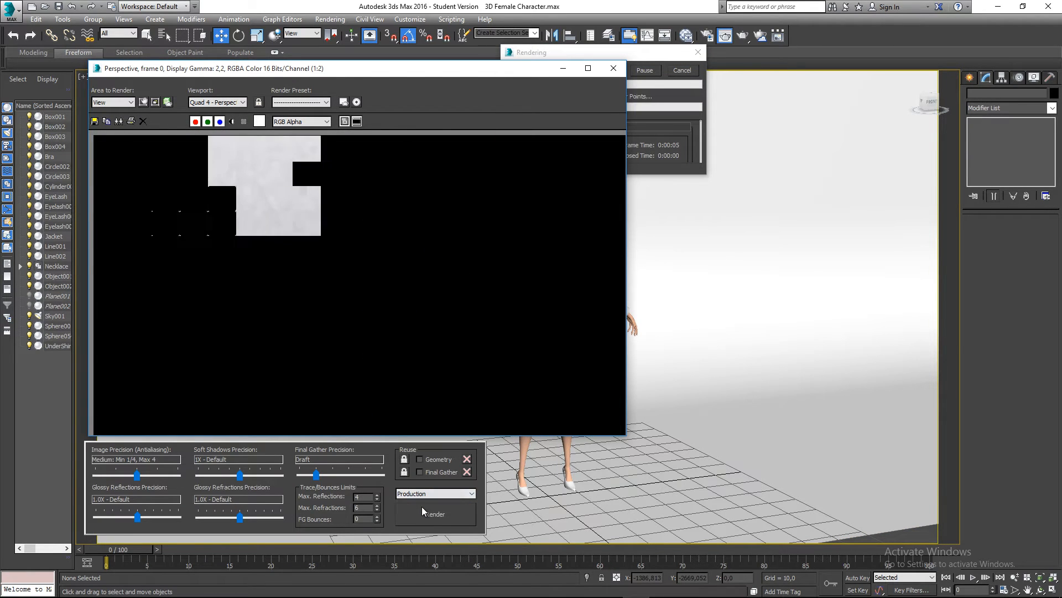
{"action": "left_click", "coordinate": [613, 69]}
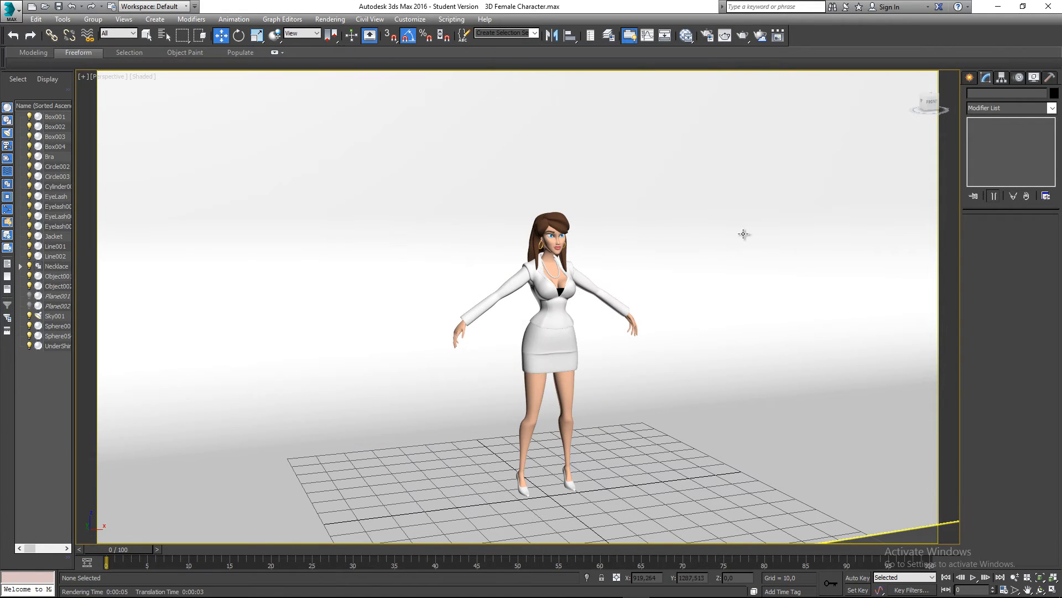
Step: Reselect the curved backdrop and pick its entire mesh at the Element level again
{"action": "scroll", "coordinate": [658, 224], "scroll_direction": "down", "scroll_amount": 3}
{"action": "scroll", "coordinate": [664, 235], "scroll_direction": "down", "scroll_amount": 2}
{"action": "left_click", "coordinate": [664, 234]}
{"action": "middle_click_drag", "start_coordinate": [576, 205], "coordinate": [744, 232], "text": "alt"}
{"action": "left_click", "coordinate": [744, 232], "text": "alt"}
{"action": "left_click", "coordinate": [743, 232]}
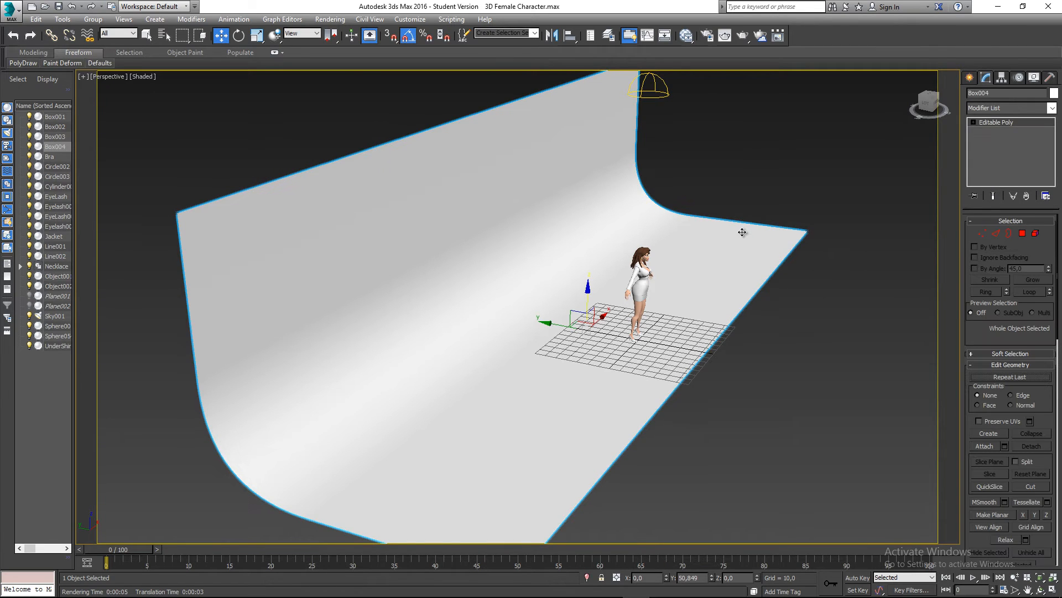
{"action": "middle_click_drag", "start_coordinate": [651, 275], "coordinate": [845, 248], "text": "alt"}
{"action": "left_click", "coordinate": [1035, 233]}
{"action": "left_click", "coordinate": [713, 266]}
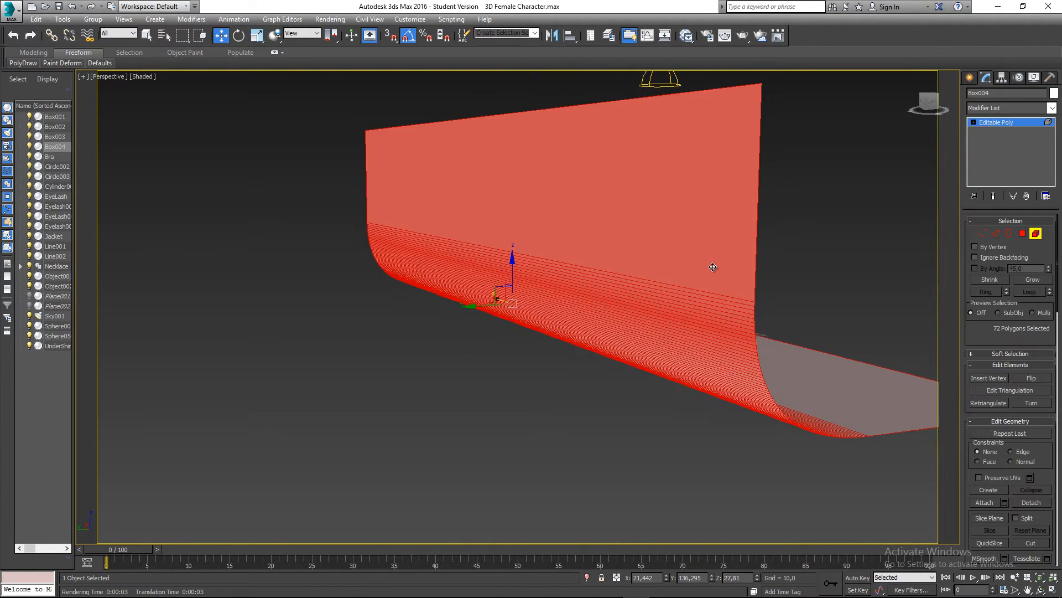
Step: Examine the backdrop's selected faces from behind, below and in front to check which way its normals point
{"action": "scroll", "coordinate": [691, 273], "scroll_direction": "down", "scroll_amount": 4}
{"action": "middle_click_drag", "start_coordinate": [673, 283], "coordinate": [738, 265], "text": "alt"}
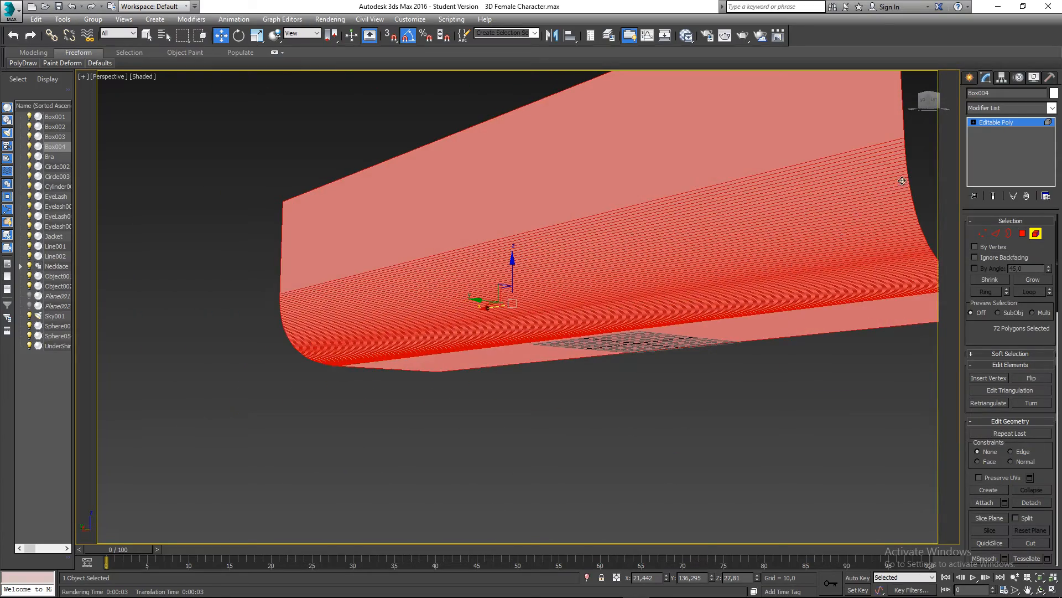
{"action": "mouse_move", "coordinate": [902, 181]}
{"action": "middle_mouse_down", "text": "alt"}
{"action": "mouse_move", "coordinate": [811, 221]}
{"action": "mouse_move", "coordinate": [695, 197]}
{"action": "middle_mouse_up", "text": "alt"}
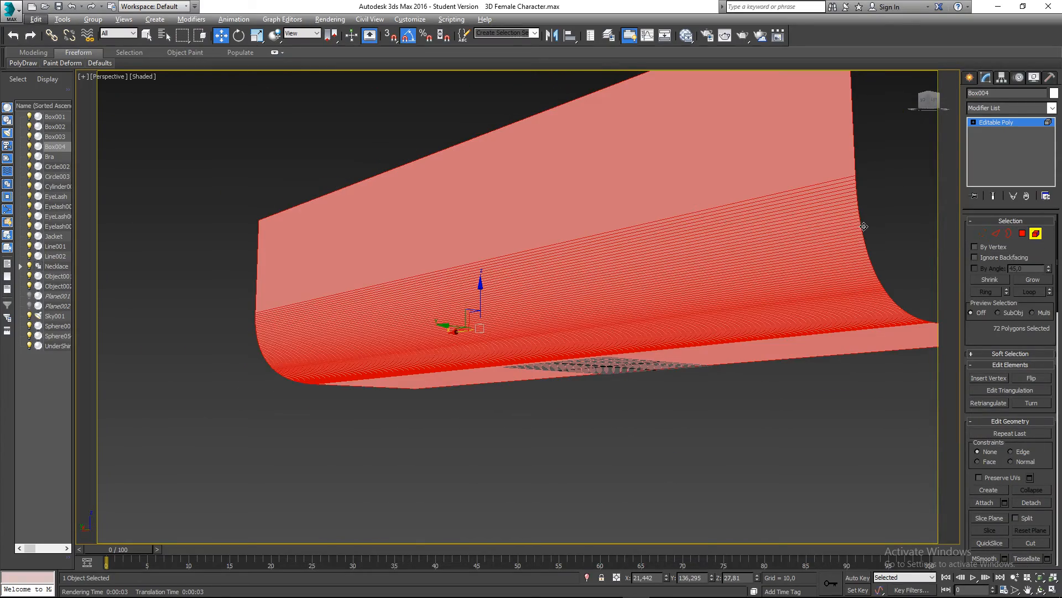
{"action": "middle_click_drag", "start_coordinate": [864, 227], "coordinate": [699, 284], "text": "alt"}
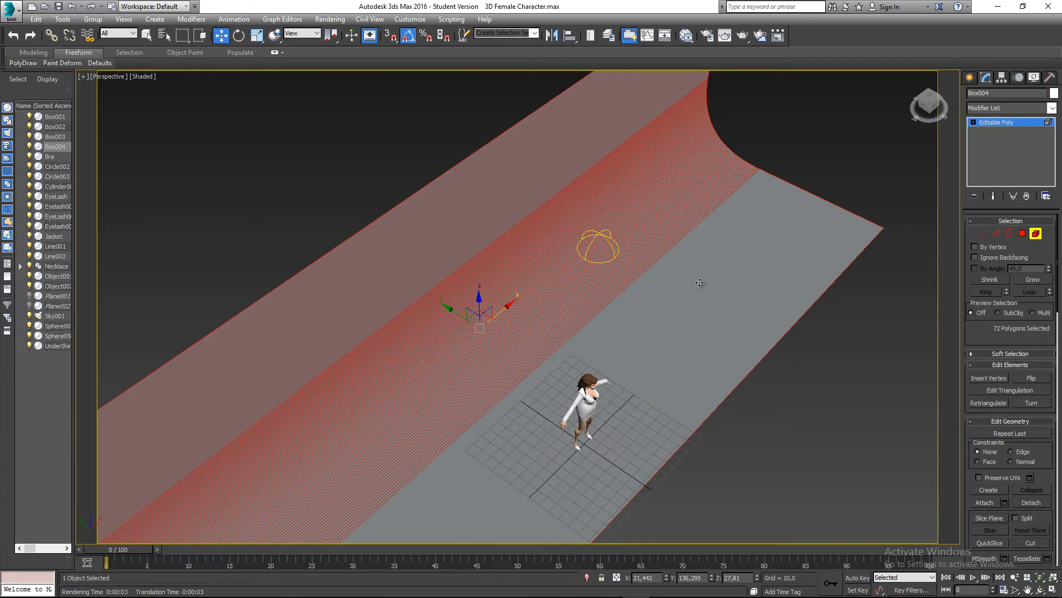
{"action": "middle_click_drag", "start_coordinate": [647, 311], "coordinate": [667, 245]}
{"action": "scroll", "coordinate": [668, 245], "scroll_direction": "down", "scroll_amount": 3}
{"action": "middle_click_drag", "start_coordinate": [661, 282], "coordinate": [686, 250], "text": "alt"}
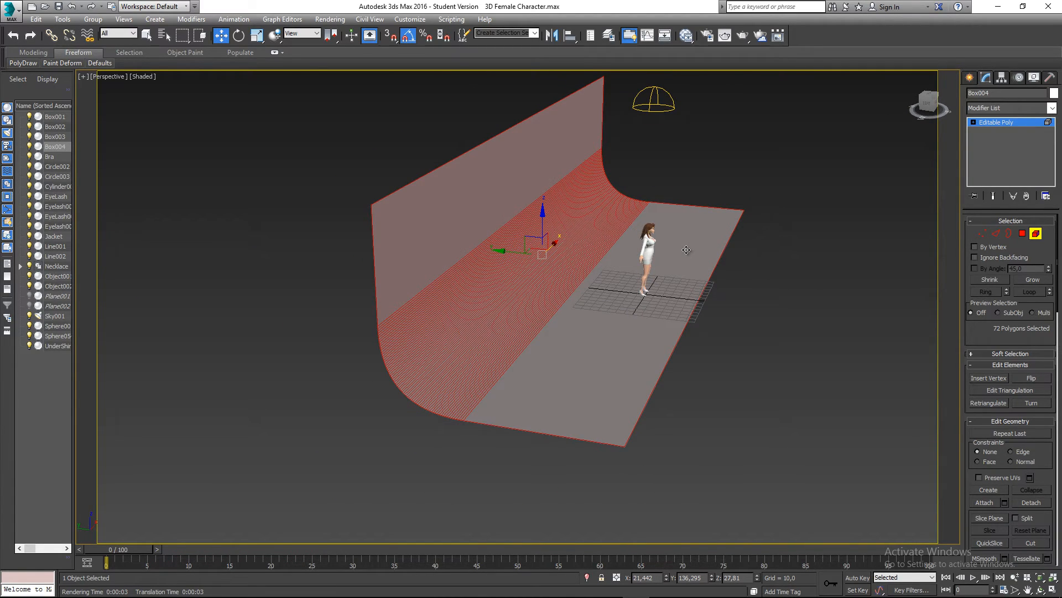
{"action": "middle_click_drag", "start_coordinate": [657, 251], "coordinate": [503, 197], "text": "alt"}
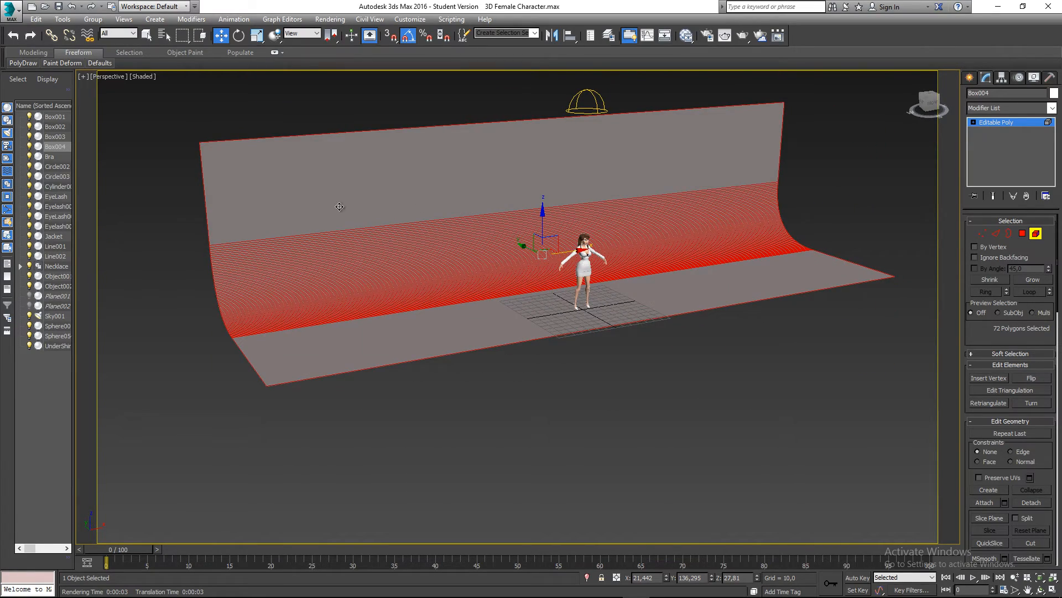
{"action": "middle_click_drag", "start_coordinate": [441, 216], "coordinate": [553, 207], "text": "alt"}
{"action": "scroll", "coordinate": [626, 209], "scroll_direction": "up", "scroll_amount": 1}
{"action": "middle_click_drag", "start_coordinate": [617, 209], "coordinate": [578, 273]}
{"action": "left_click", "coordinate": [1036, 235]}
{"action": "left_click", "coordinate": [1034, 234]}
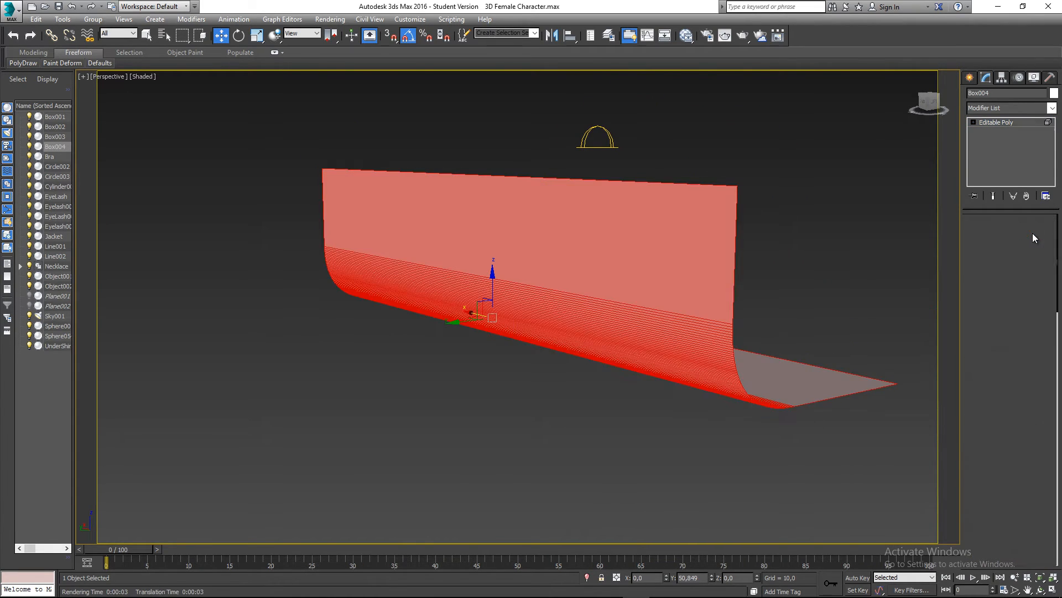
{"action": "middle_click_drag", "start_coordinate": [546, 310], "coordinate": [630, 282], "text": "alt"}
{"action": "middle_click_drag", "start_coordinate": [226, 244], "coordinate": [316, 262], "text": "alt"}
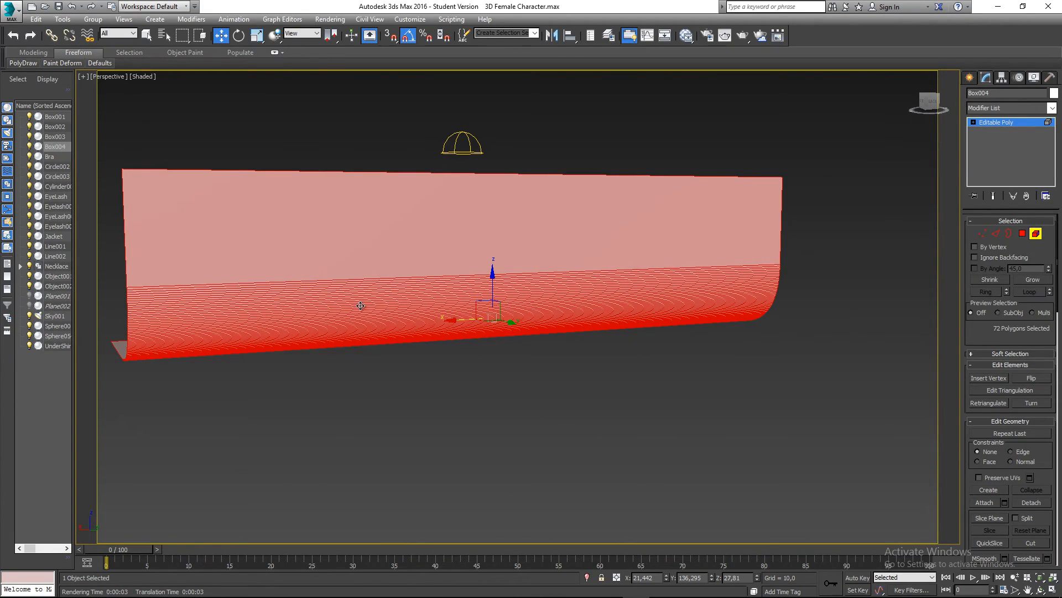
{"action": "middle_click_drag", "start_coordinate": [360, 305], "coordinate": [350, 342], "text": "alt"}
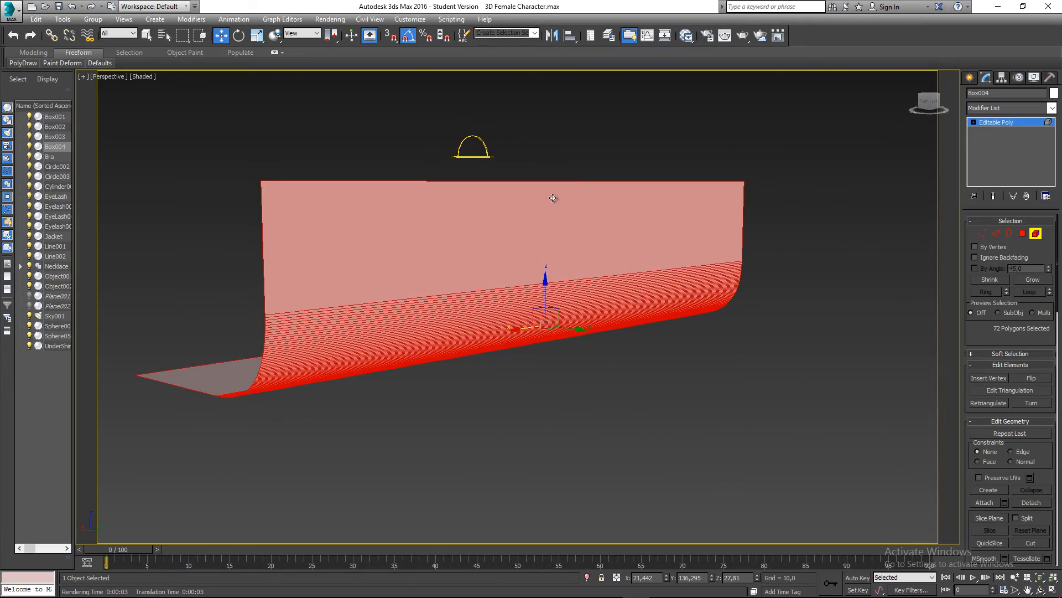
{"action": "middle_click_drag", "start_coordinate": [494, 252], "coordinate": [522, 232], "text": "alt"}
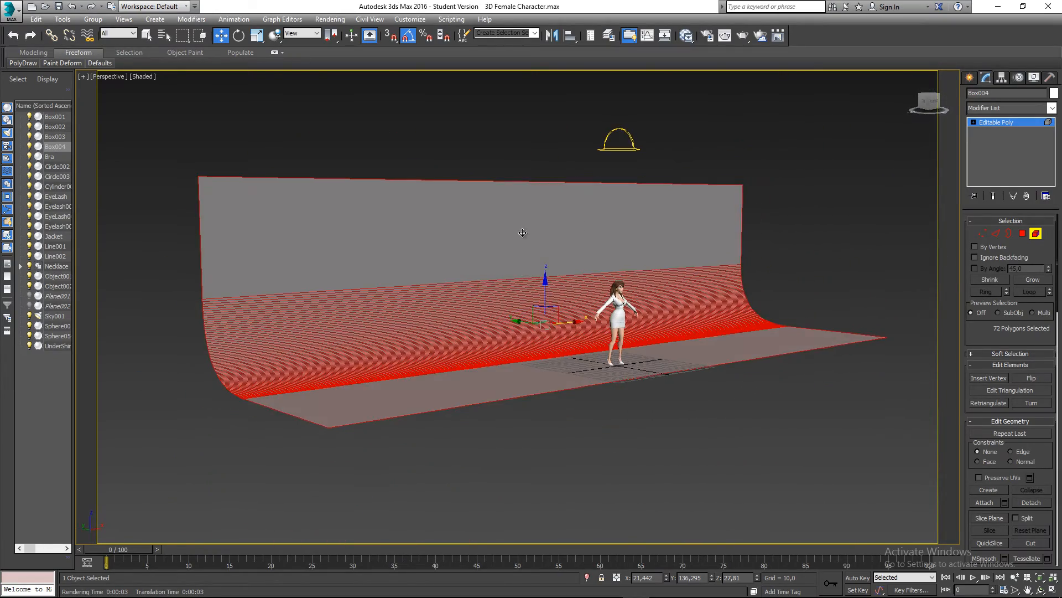
{"action": "middle_click_drag", "start_coordinate": [303, 217], "coordinate": [340, 220], "text": "alt"}
{"action": "middle_click_drag", "start_coordinate": [509, 235], "coordinate": [550, 335], "text": "alt"}
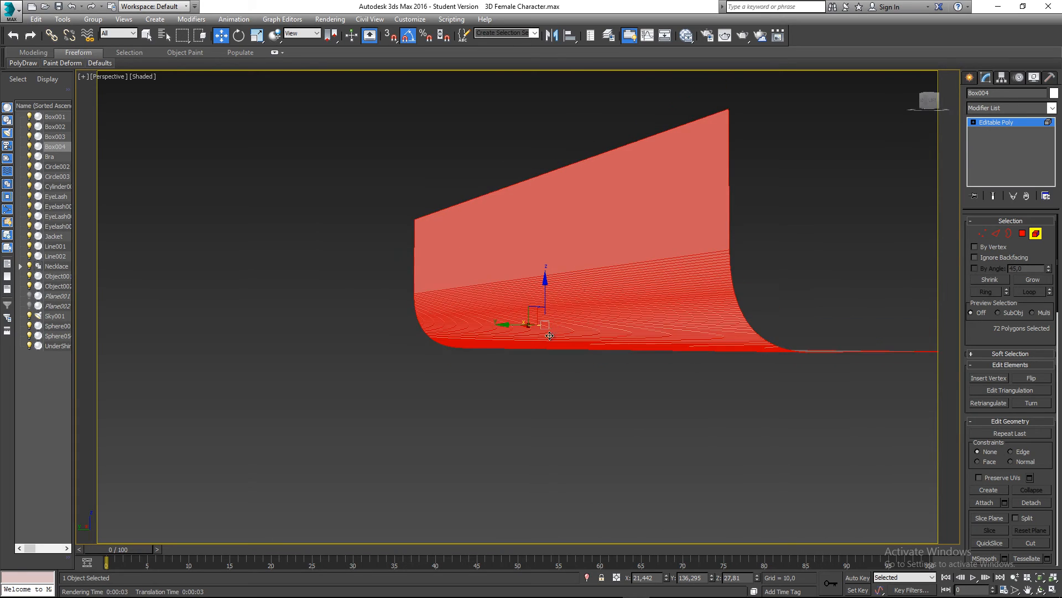
{"action": "middle_click_drag", "start_coordinate": [649, 253], "coordinate": [590, 311], "text": "alt"}
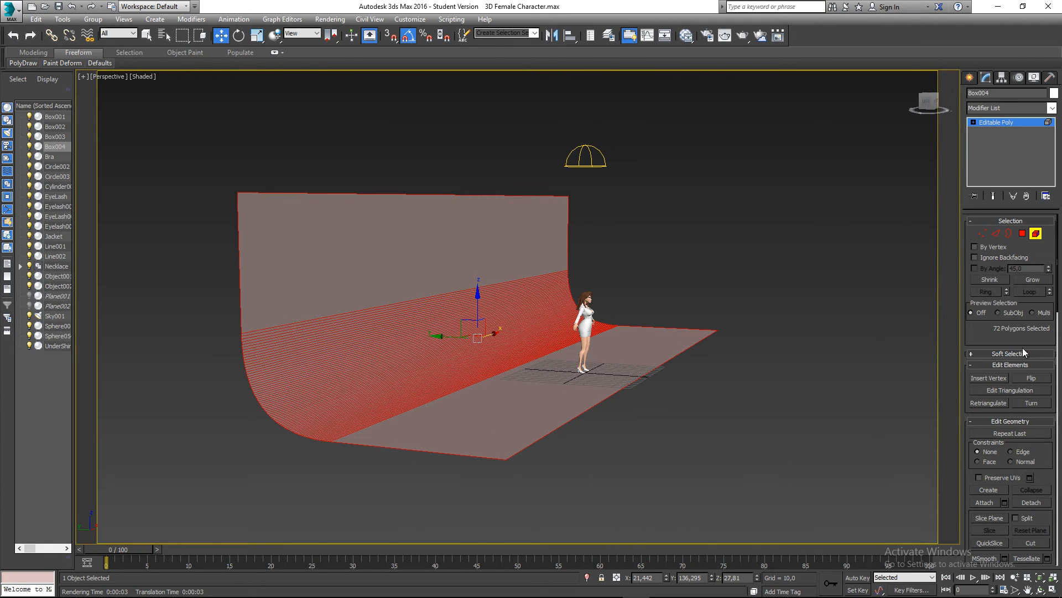
Step: Flip the normals of the selected backdrop element, check the surface, exit the Element level and clear the selection
{"action": "left_click", "coordinate": [1032, 379]}
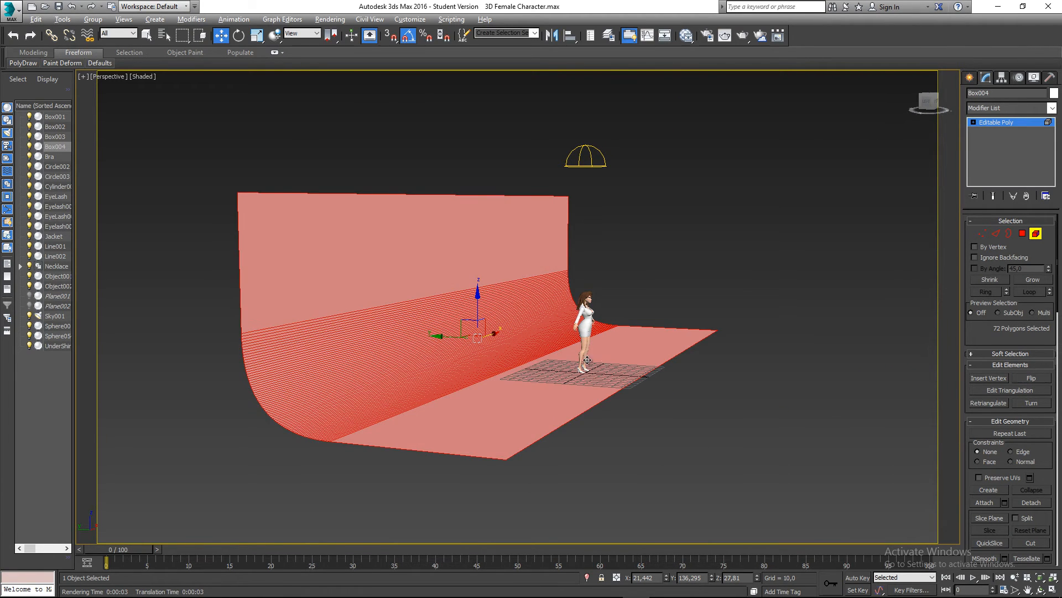
{"action": "middle_click_drag", "start_coordinate": [587, 360], "coordinate": [812, 246], "text": "alt"}
{"action": "middle_click_drag", "start_coordinate": [617, 334], "coordinate": [780, 239], "text": "alt"}
{"action": "middle_click_drag", "start_coordinate": [401, 324], "coordinate": [406, 325], "text": "alt"}
{"action": "left_click", "coordinate": [1038, 237]}
{"action": "left_click", "coordinate": [838, 211]}
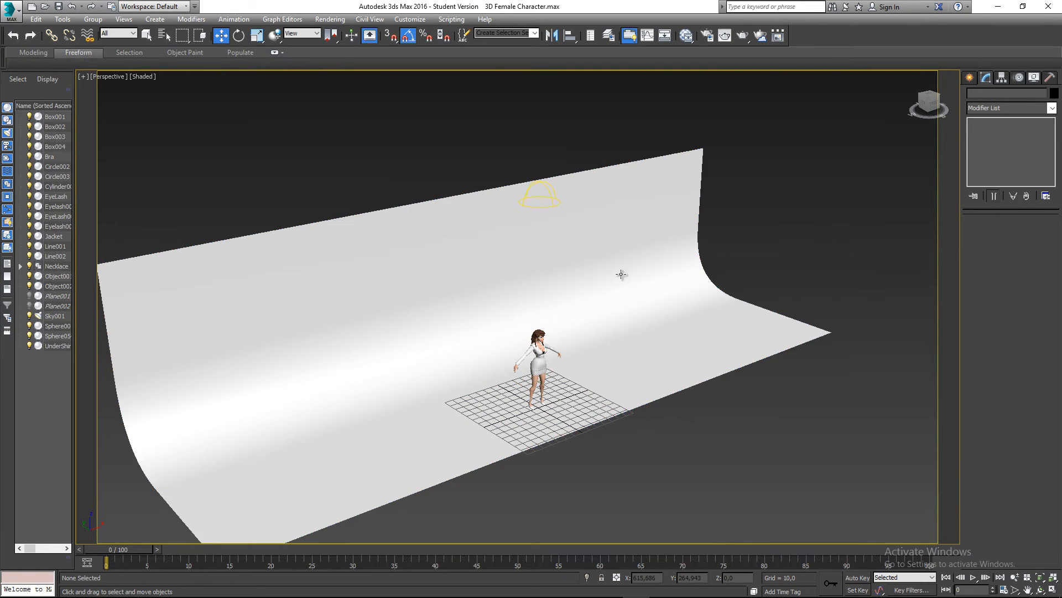
Step: Delete the skylight above the character
{"action": "middle_click_drag", "start_coordinate": [622, 272], "coordinate": [539, 268], "text": "alt"}
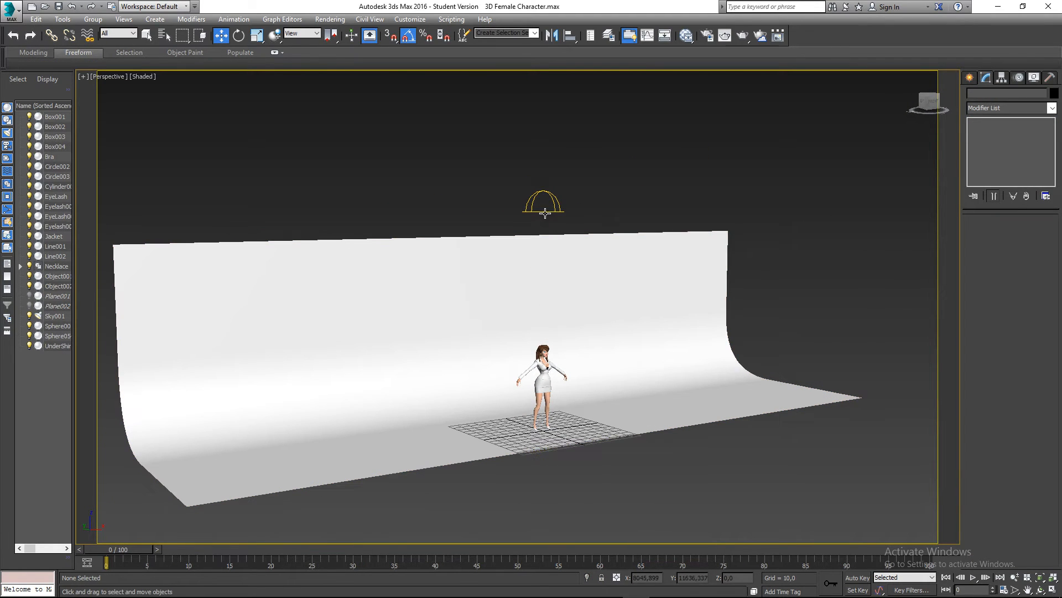
{"action": "left_click", "coordinate": [572, 221]}
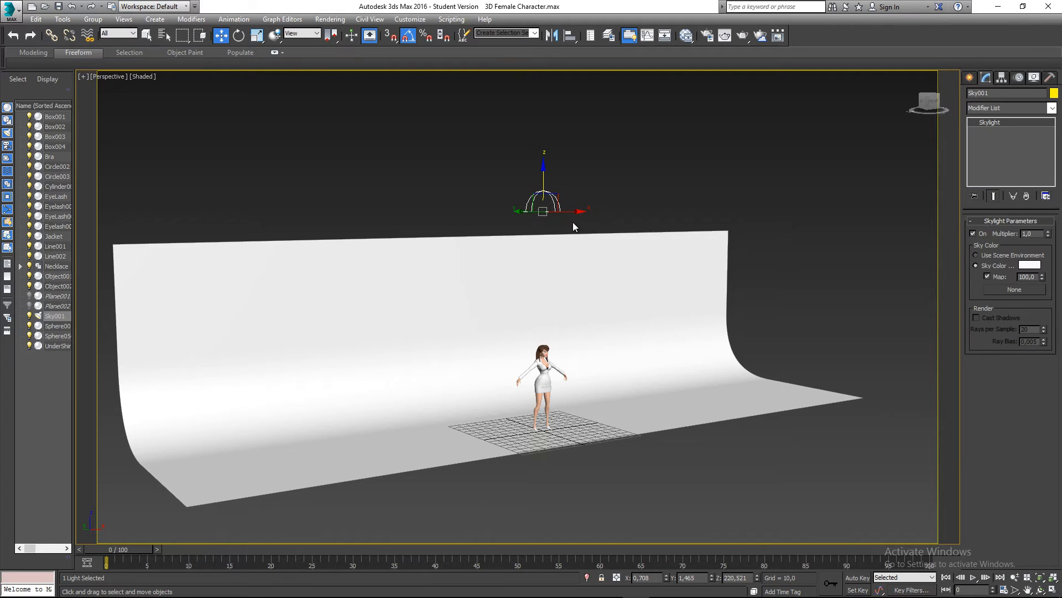
{"action": "key", "text": "Delete"}
Step: Frame the full character closely, run a test render without the skylight, and close the render window
{"action": "middle_click_drag", "start_coordinate": [563, 338], "coordinate": [579, 250], "text": "alt"}
{"action": "scroll", "coordinate": [564, 371], "scroll_direction": "up", "scroll_amount": 2}
{"action": "scroll", "coordinate": [564, 370], "scroll_direction": "up", "scroll_amount": 7}
{"action": "scroll", "coordinate": [572, 292], "scroll_direction": "up", "scroll_amount": 2}
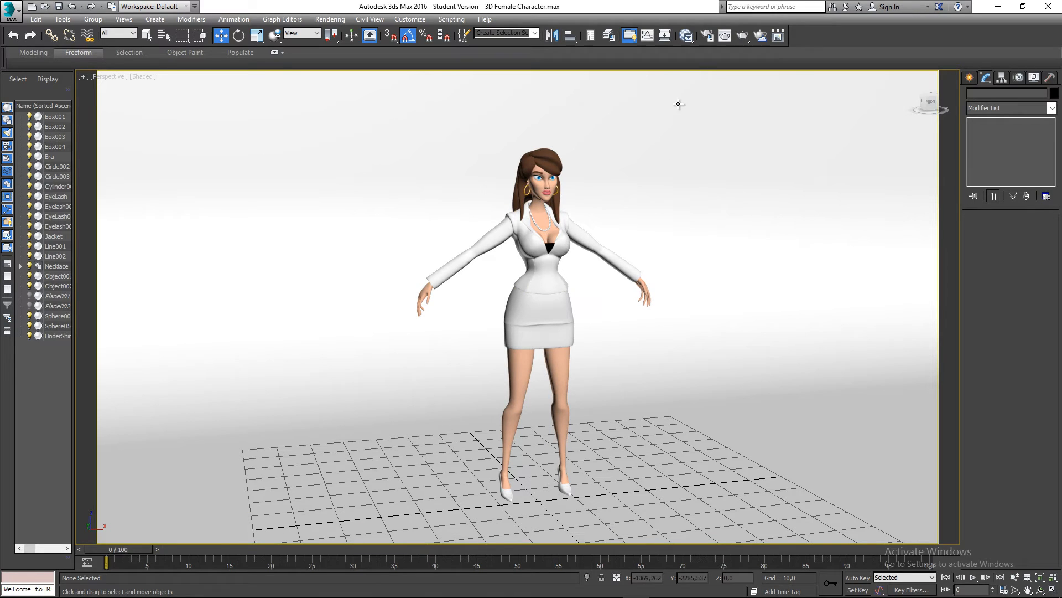
{"action": "left_click", "coordinate": [725, 37]}
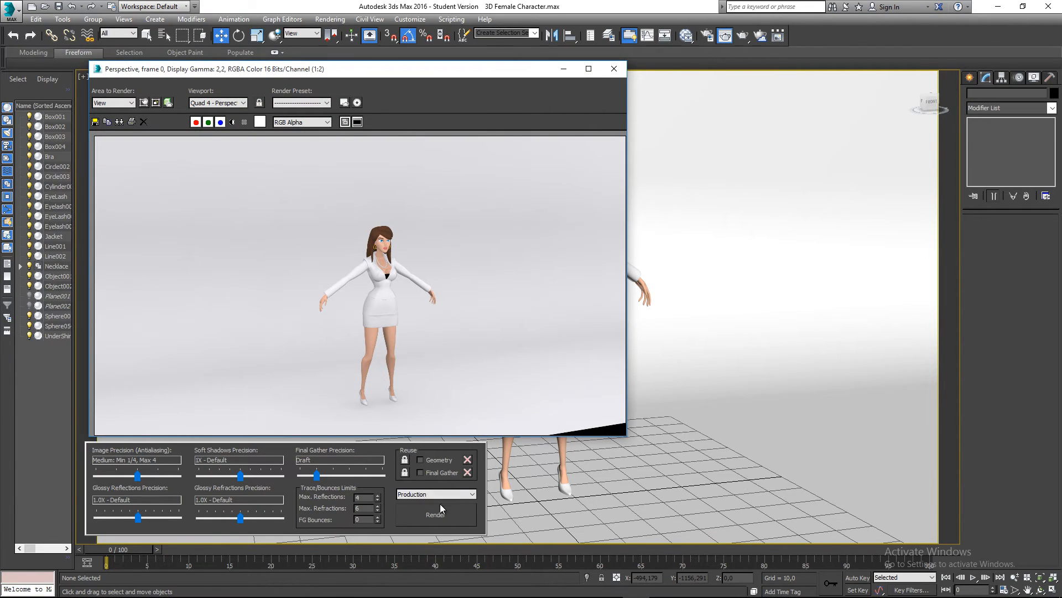
{"action": "left_click", "coordinate": [441, 507]}
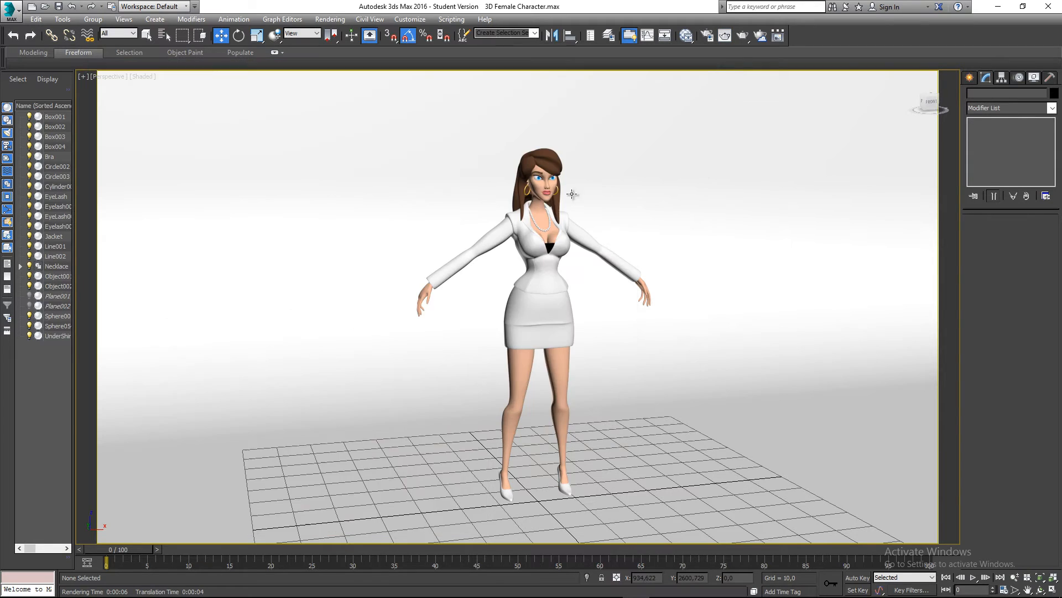
Step: Switch to the Select Object tool and select the curved backdrop while framing the character against it
{"action": "scroll", "coordinate": [587, 216], "scroll_direction": "down", "scroll_amount": 8}
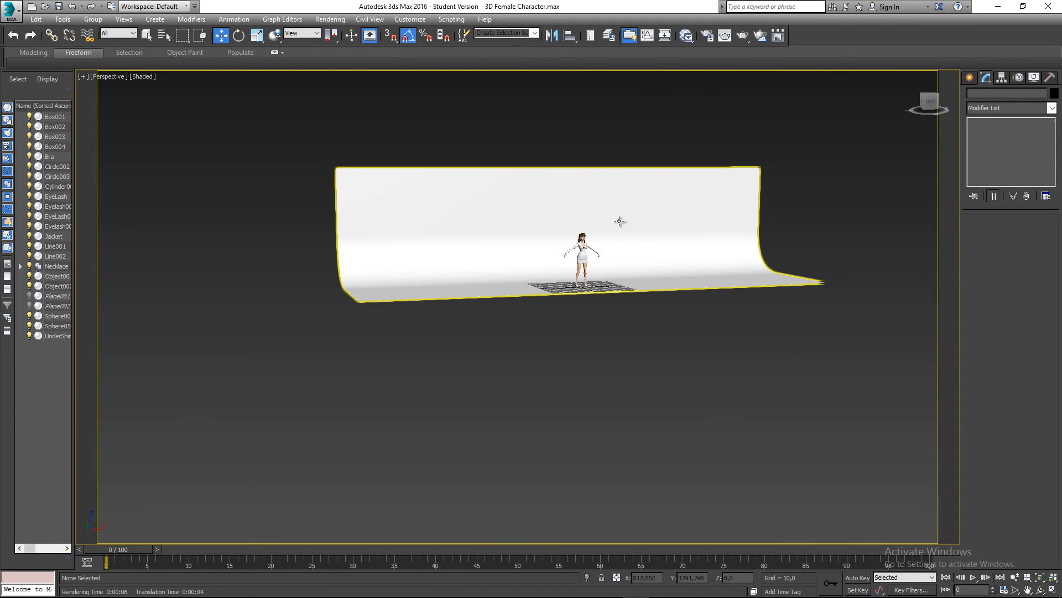
{"action": "left_click", "coordinate": [582, 258]}
{"action": "scroll", "coordinate": [606, 249], "scroll_direction": "up", "scroll_amount": 5}
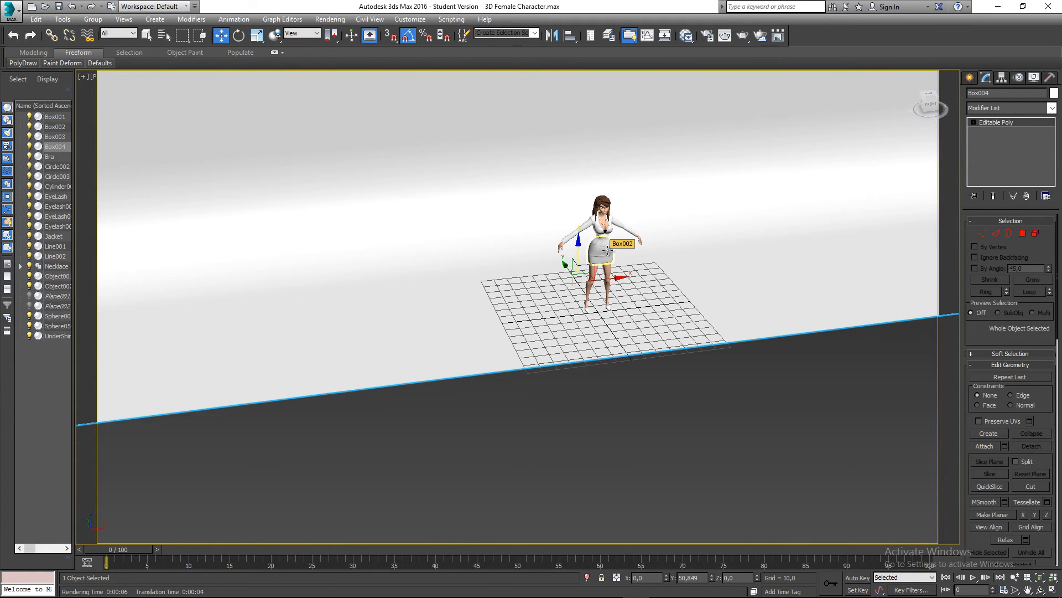
{"action": "key", "text": "q"}
{"action": "middle_click_drag", "start_coordinate": [608, 251], "coordinate": [611, 234], "text": "alt"}
{"action": "left_click", "coordinate": [672, 359]}
{"action": "left_click", "coordinate": [654, 206]}
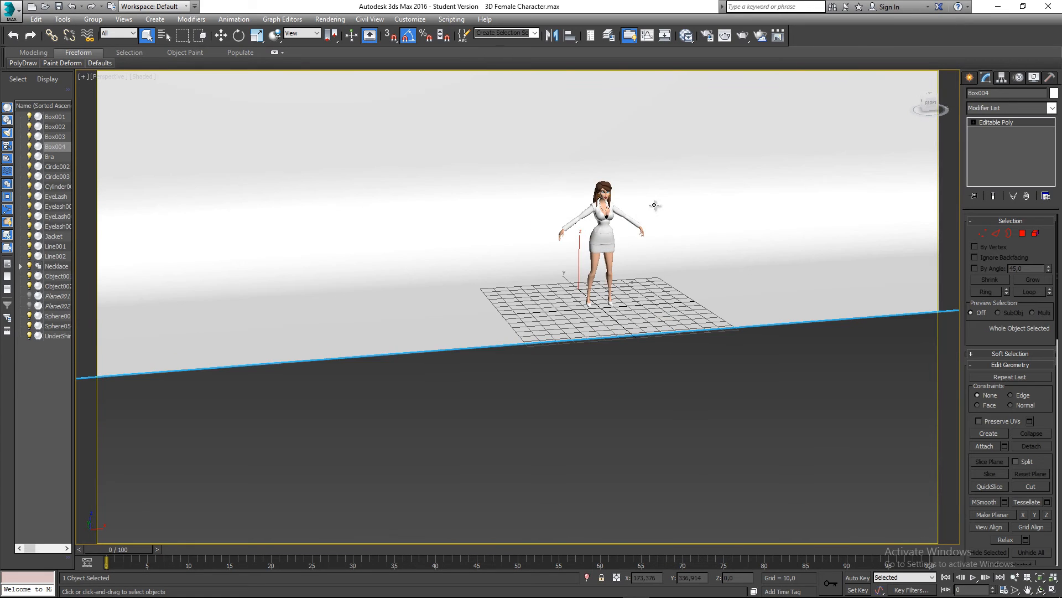
{"action": "middle_click_drag", "start_coordinate": [655, 205], "coordinate": [547, 255], "text": "alt"}
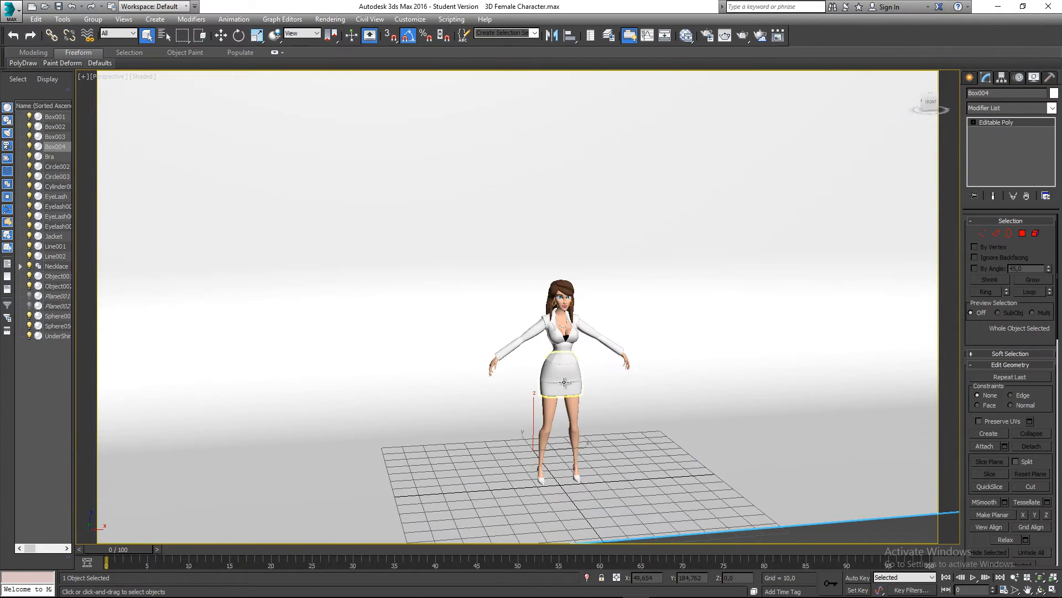
{"action": "scroll", "coordinate": [560, 384], "scroll_direction": "up", "scroll_amount": 3}
{"action": "scroll", "coordinate": [600, 366], "scroll_direction": "down", "scroll_amount": 3}
{"action": "middle_click_drag", "start_coordinate": [599, 366], "coordinate": [569, 385]}
{"action": "left_click", "coordinate": [564, 266]}
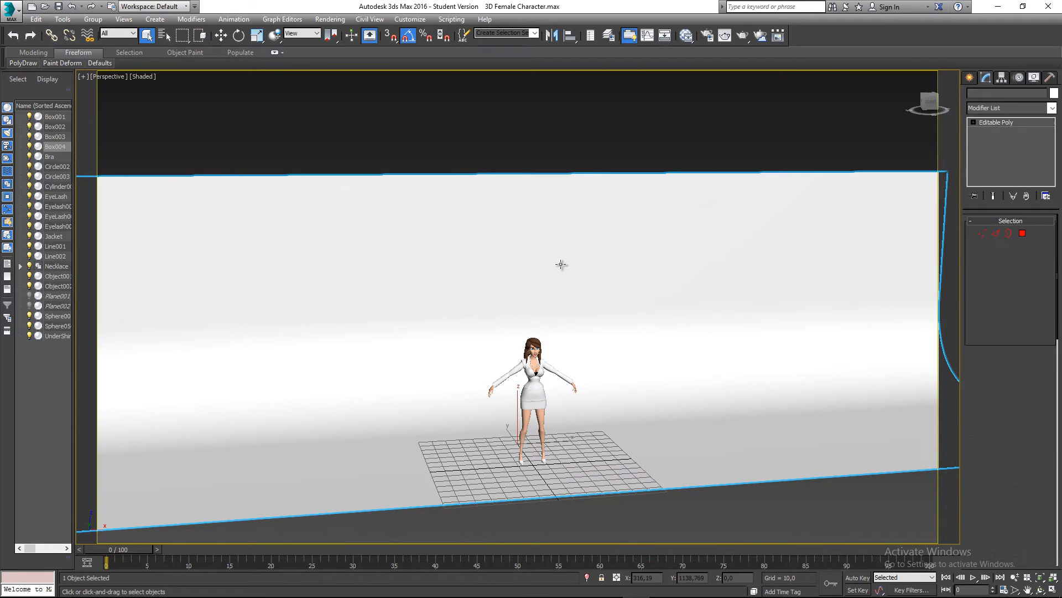
Step: Undo the skylight deletion to restore it above the backdrop, and clear the selection
{"action": "middle_click_drag", "start_coordinate": [592, 345], "coordinate": [530, 294]}
{"action": "scroll", "coordinate": [502, 384], "scroll_direction": "up", "scroll_amount": 3}
{"action": "scroll", "coordinate": [660, 273], "scroll_direction": "down", "scroll_amount": 3}
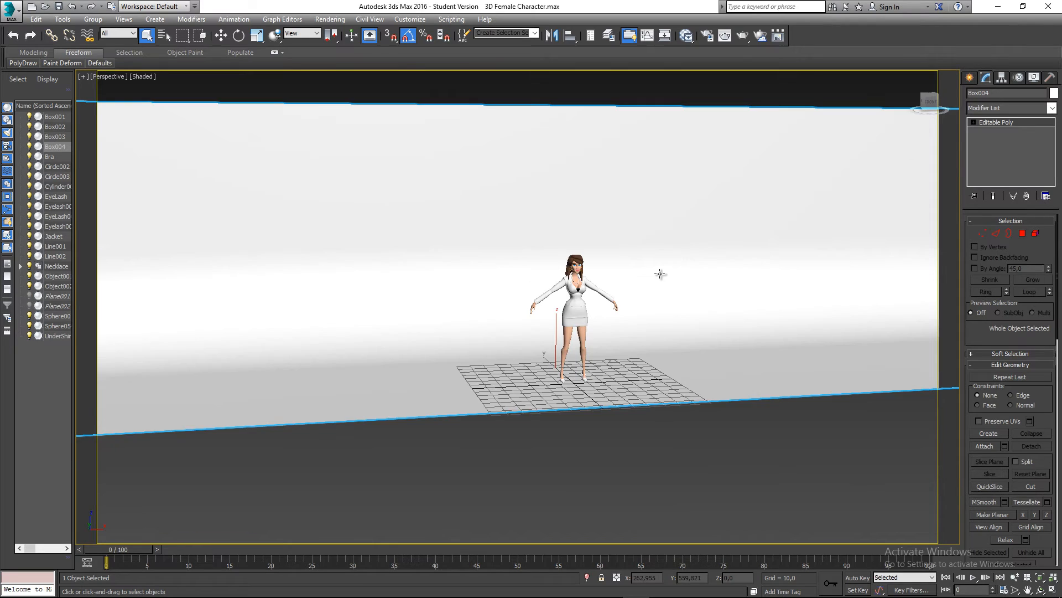
{"action": "scroll", "coordinate": [633, 309], "scroll_direction": "down", "scroll_amount": 5}
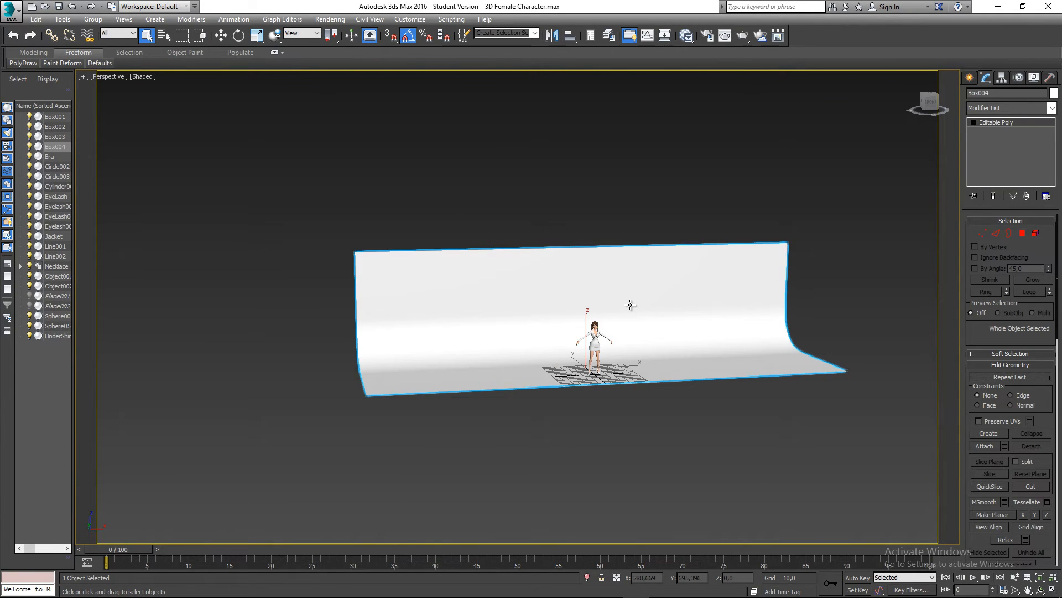
{"action": "key", "text": "ctrl+z"}
{"action": "key", "text": "ctrl+z"}
{"action": "scroll", "coordinate": [602, 266], "scroll_direction": "up", "scroll_amount": 3}
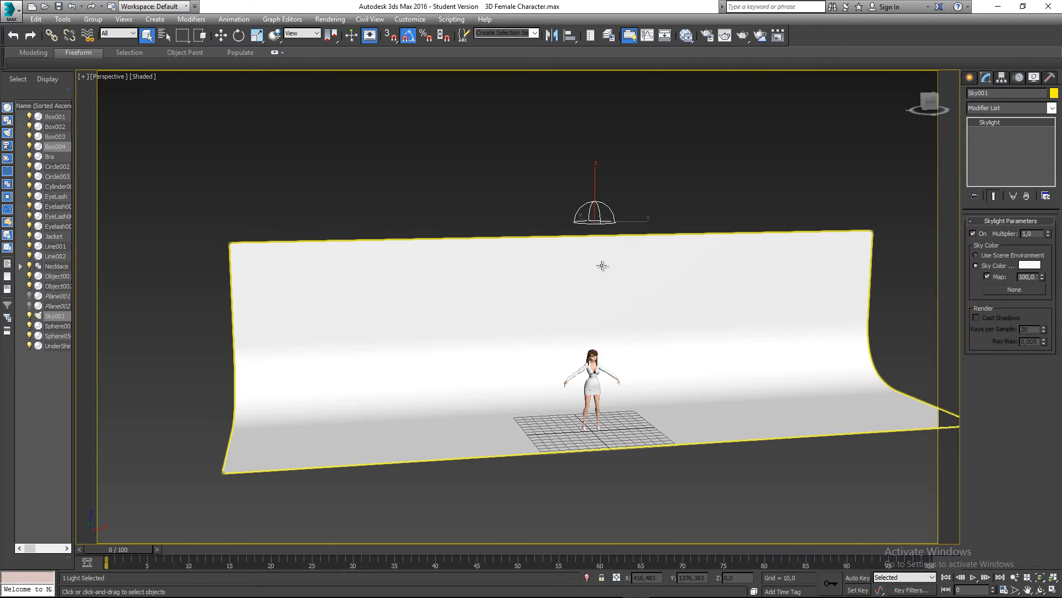
{"action": "left_click", "coordinate": [602, 266]}
Step: Frame the full character against the backdrop, run a test render with the restored skylight, and close the render window
{"action": "scroll", "coordinate": [601, 299], "scroll_direction": "up", "scroll_amount": 4}
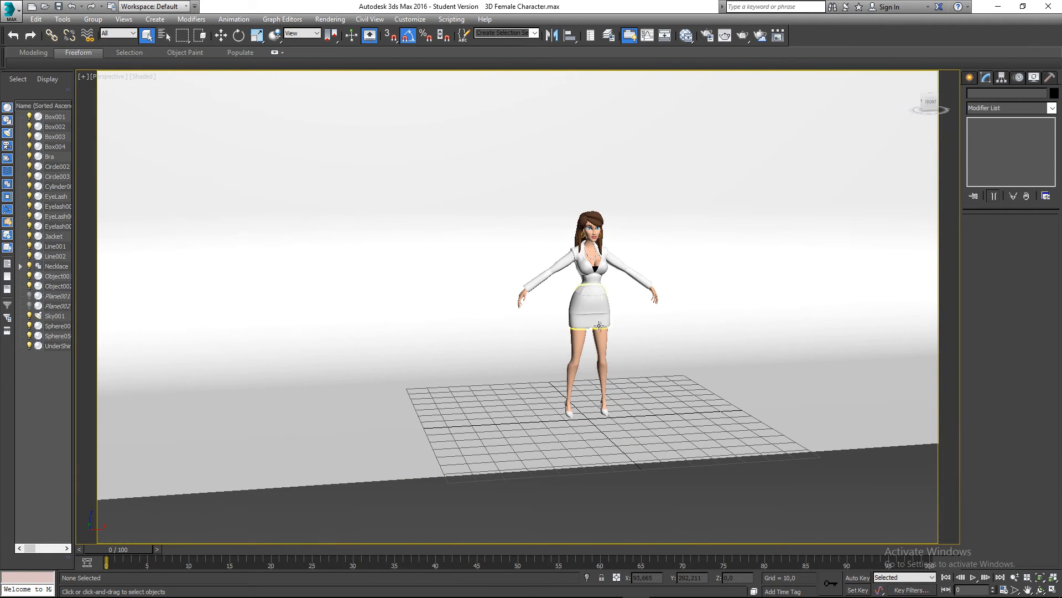
{"action": "mouse_move", "coordinate": [596, 336]}
{"action": "middle_mouse_down"}
{"action": "mouse_move", "coordinate": [582, 303]}
{"action": "mouse_move", "coordinate": [578, 331]}
{"action": "middle_mouse_up"}
{"action": "scroll", "coordinate": [584, 303], "scroll_direction": "up", "scroll_amount": 2}
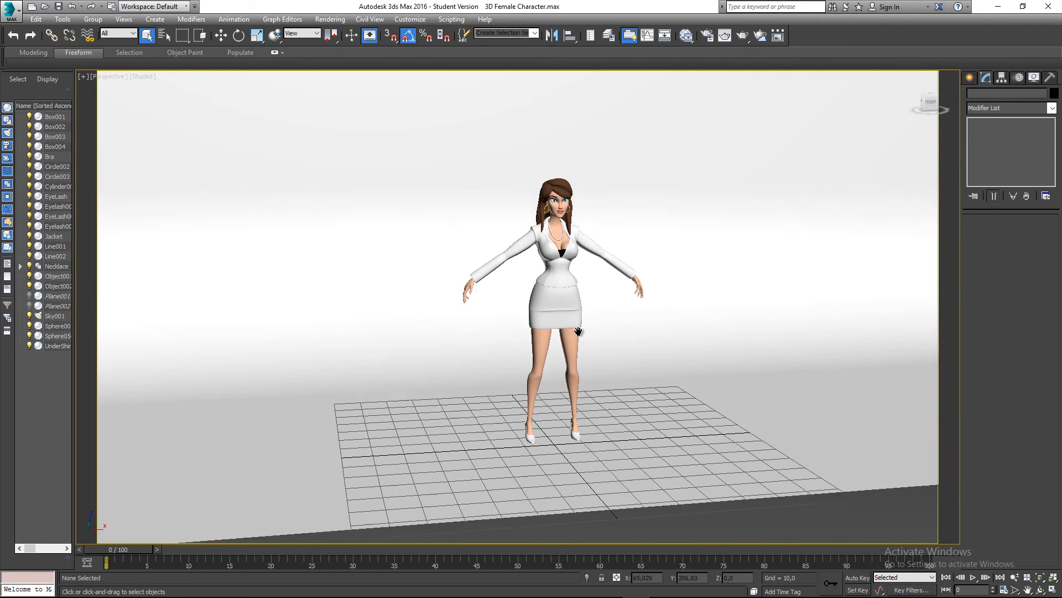
{"action": "scroll", "coordinate": [582, 321], "scroll_direction": "up", "scroll_amount": 3}
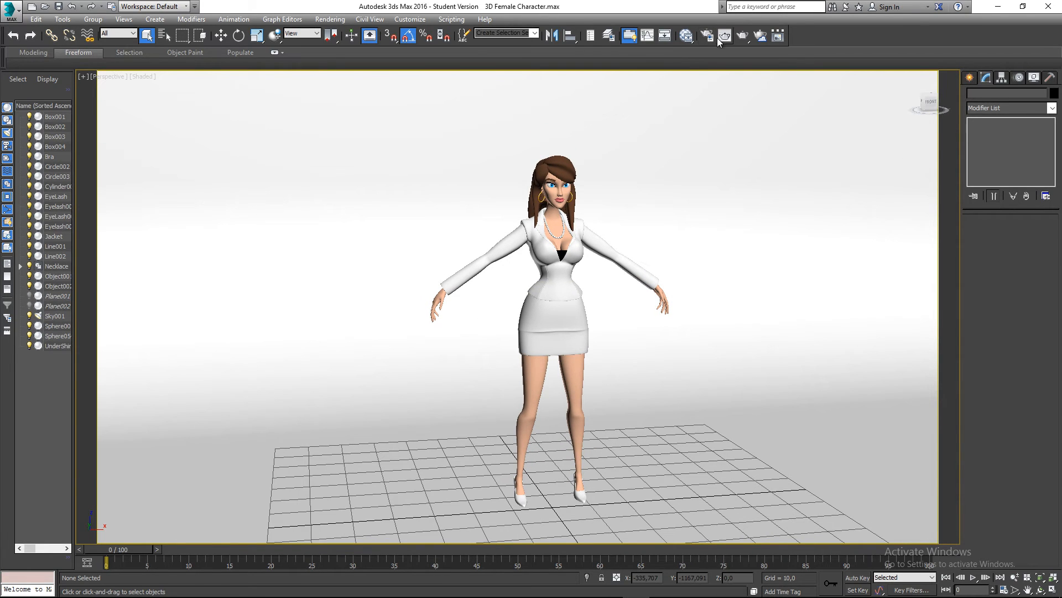
{"action": "left_click", "coordinate": [720, 37]}
{"action": "left_click", "coordinate": [436, 515]}
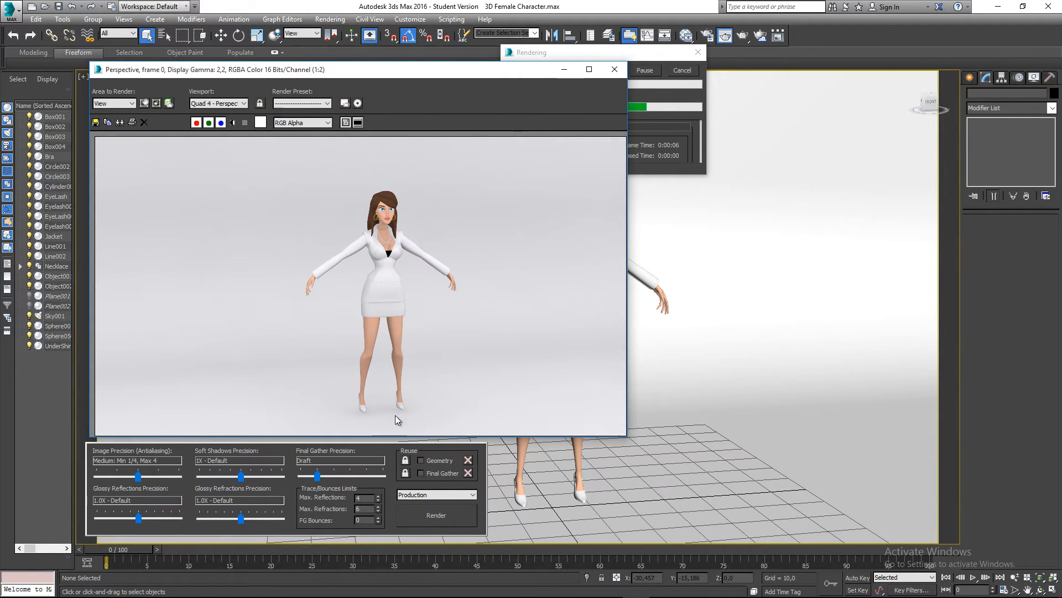
{"action": "left_click", "coordinate": [623, 74]}
Step: Create an mr Area Spot light aimed past the character and raise it to a height of about 197
{"action": "scroll", "coordinate": [600, 301], "scroll_direction": "down", "scroll_amount": 10}
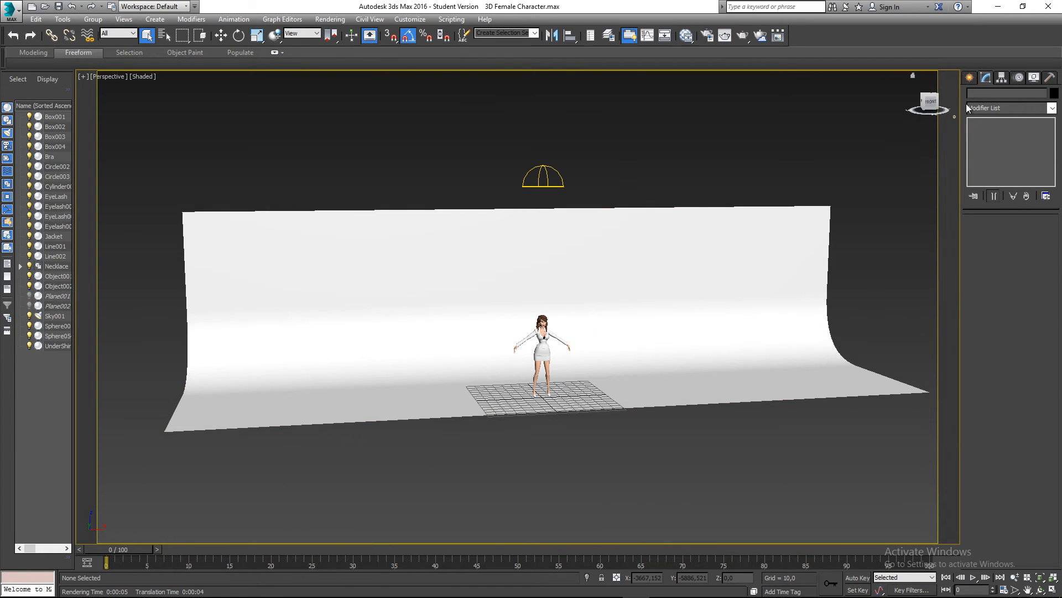
{"action": "left_click", "coordinate": [970, 80]}
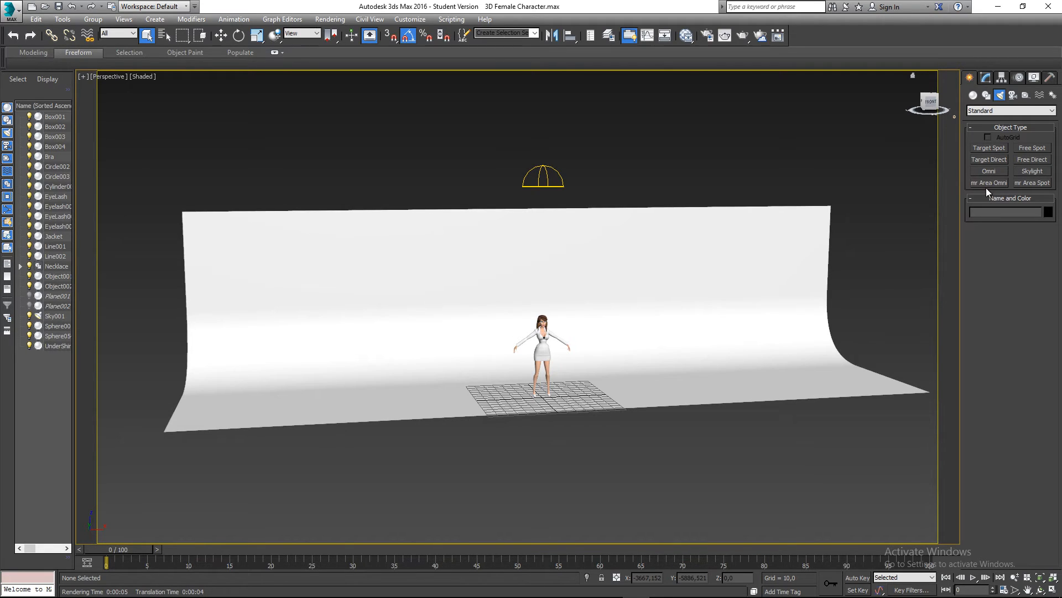
{"action": "left_click", "coordinate": [1027, 186]}
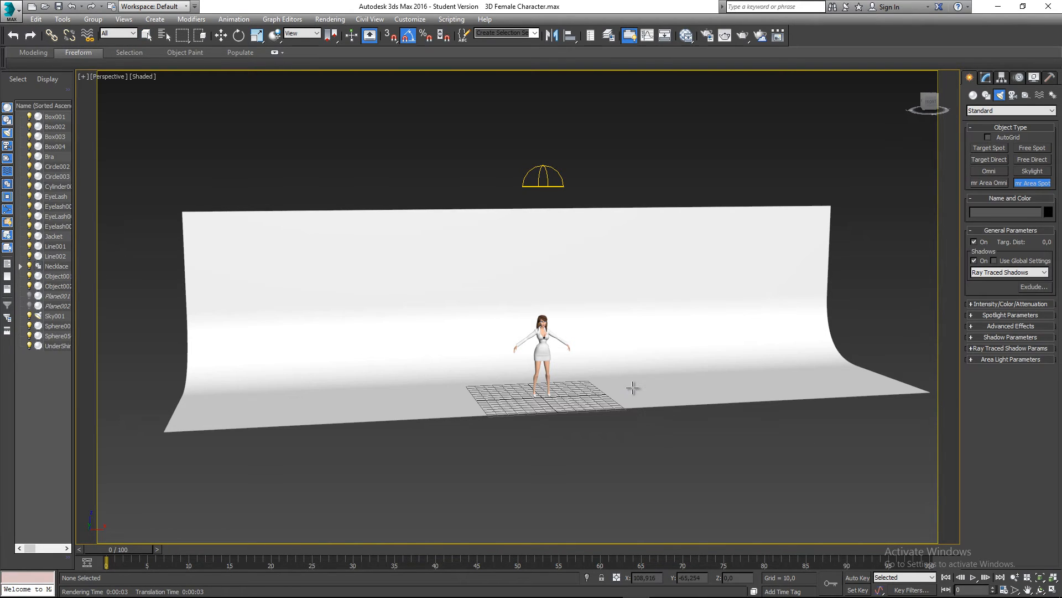
{"action": "left_click_drag", "start_coordinate": [660, 406], "coordinate": [580, 380]}
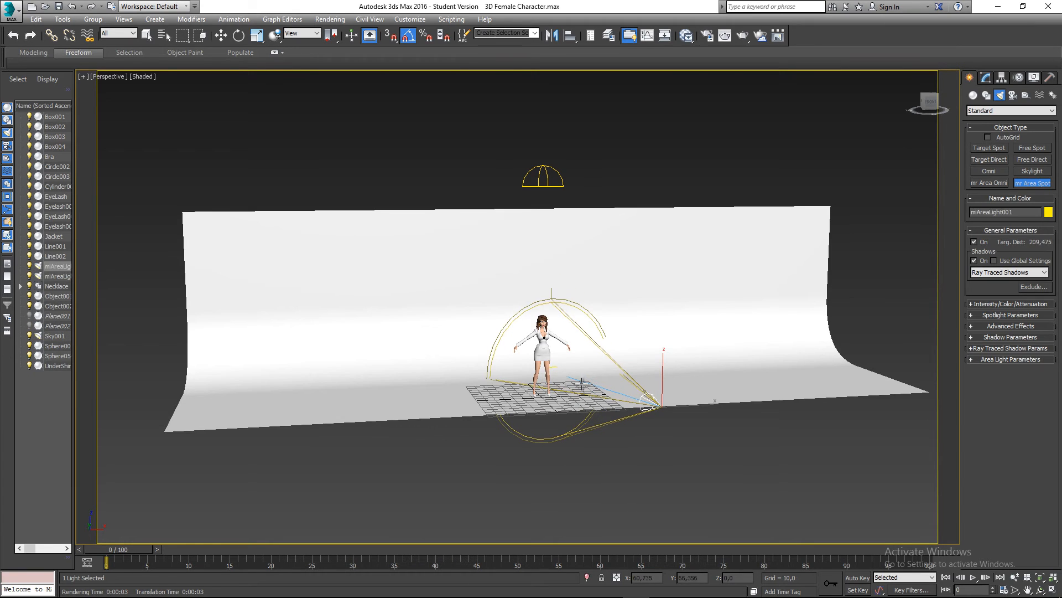
{"action": "key", "text": "w"}
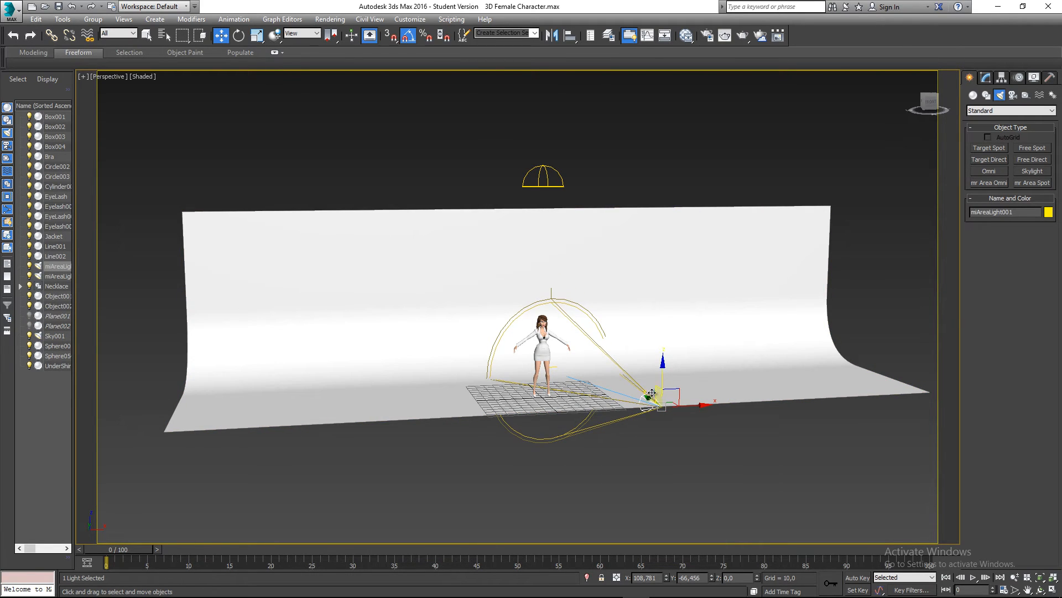
{"action": "left_click_drag", "start_coordinate": [664, 383], "coordinate": [667, 161]}
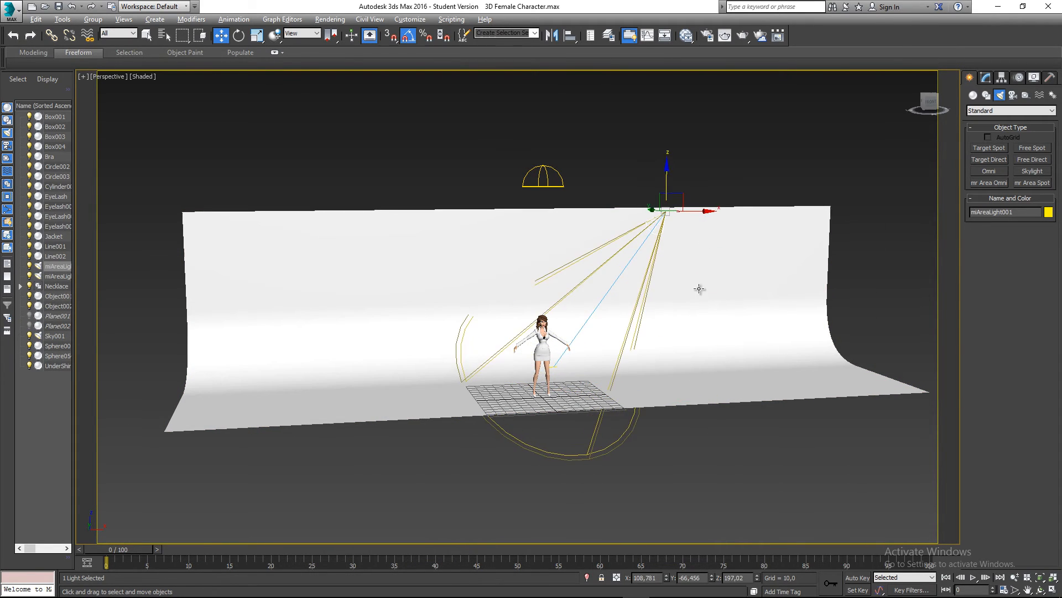
{"action": "middle_click_drag", "start_coordinate": [699, 290], "coordinate": [607, 285], "text": "alt"}
{"action": "mouse_move", "coordinate": [588, 257]}
{"action": "left_mouse_down"}
{"action": "mouse_move", "coordinate": [578, 254]}
{"action": "mouse_move", "coordinate": [594, 259]}
{"action": "left_mouse_up"}
{"action": "left_click", "coordinate": [621, 341], "text": "ctrl"}
{"action": "scroll", "coordinate": [624, 338], "scroll_direction": "up", "scroll_amount": 2}
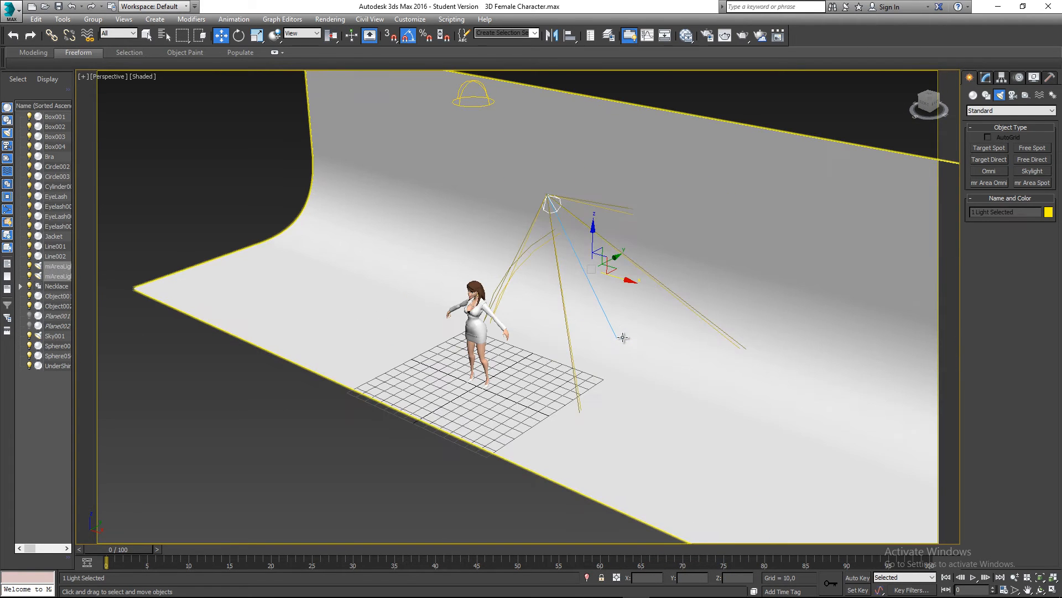
{"action": "key", "text": "F3"}
{"action": "left_click", "coordinate": [619, 341]}
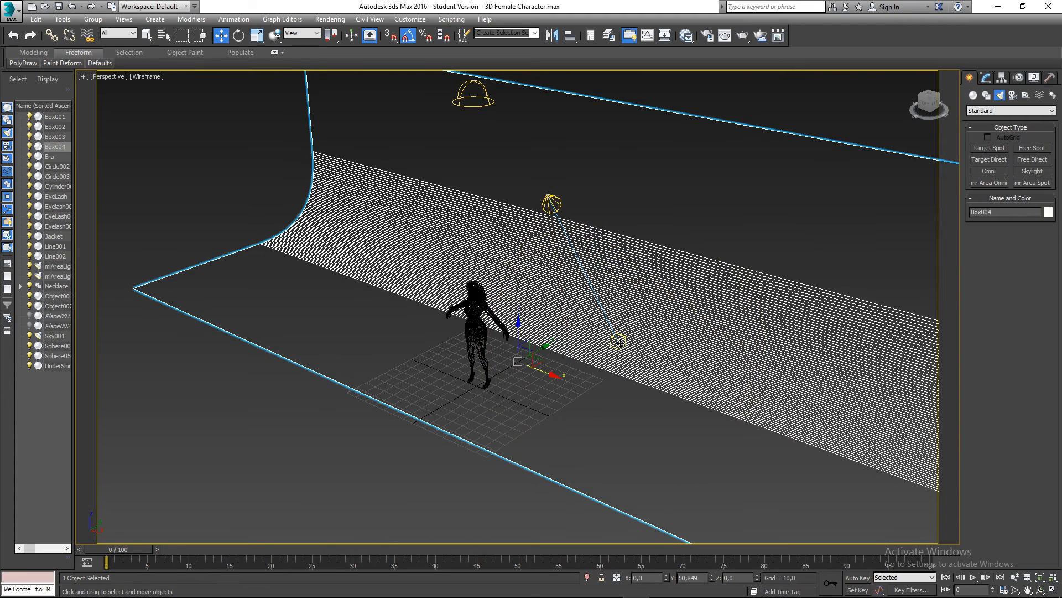
{"action": "key", "text": "F3"}
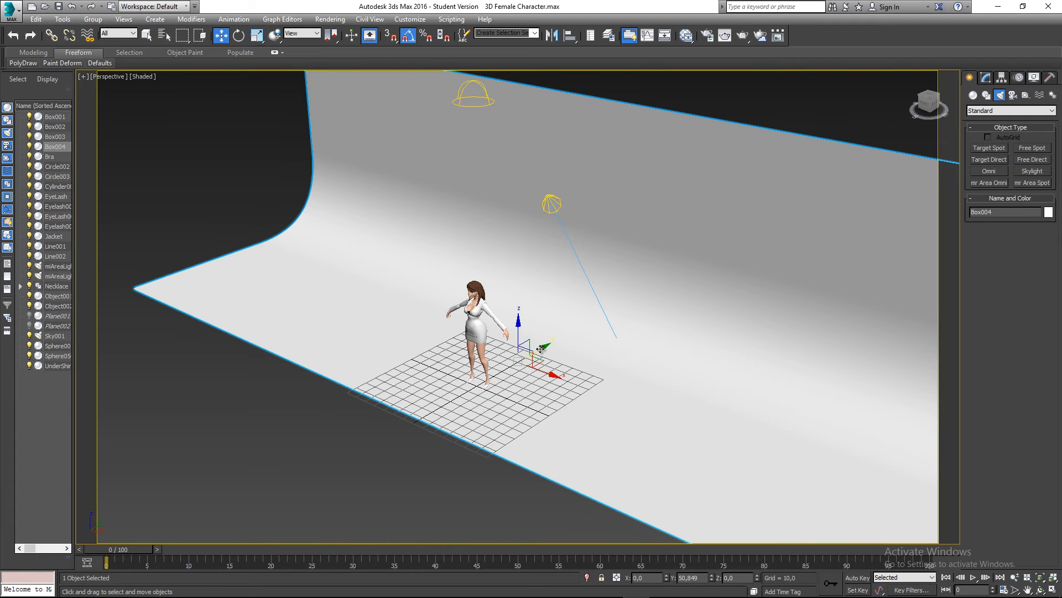
{"action": "left_click_drag", "start_coordinate": [540, 349], "coordinate": [521, 358]}
{"action": "right_click", "coordinate": [520, 359]}
Step: Select the area spot's target in wireframe and move it to about X -50.5, Y 31.9, Z -11.2, aiming the beam across the character
{"action": "left_click", "coordinate": [562, 223]}
{"action": "key", "text": "F3"}
{"action": "scroll", "coordinate": [612, 348], "scroll_direction": "up", "scroll_amount": 10}
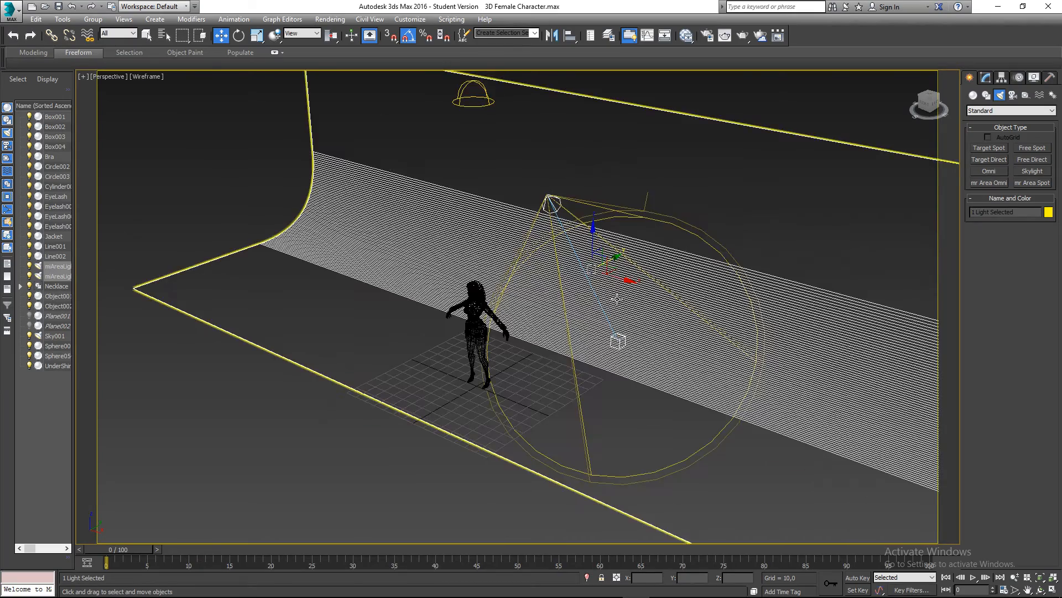
{"action": "left_click", "coordinate": [612, 351]}
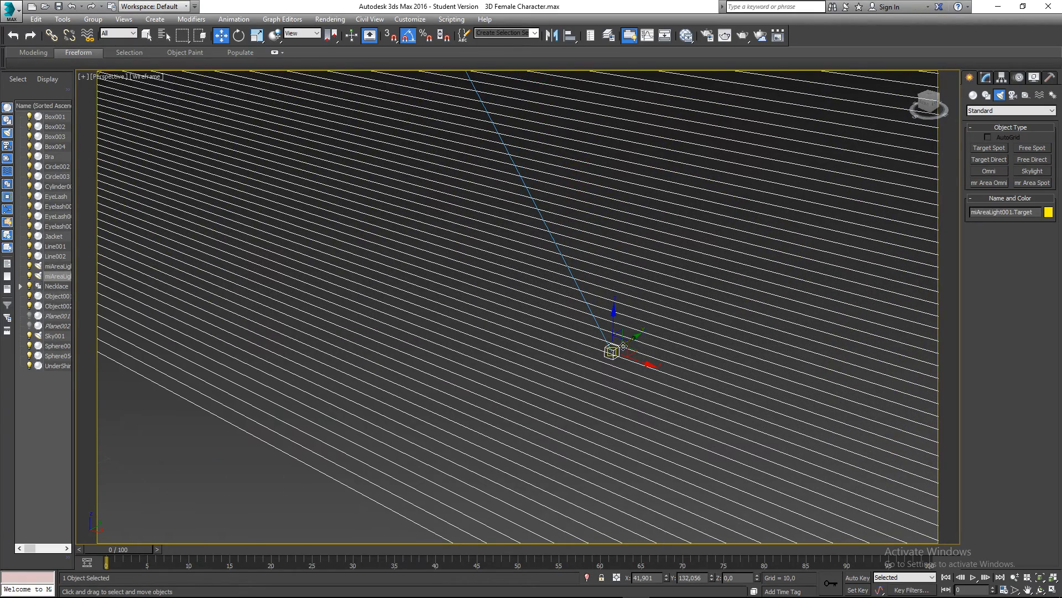
{"action": "scroll", "coordinate": [388, 395], "scroll_direction": "down", "scroll_amount": 10}
{"action": "key", "text": "F3"}
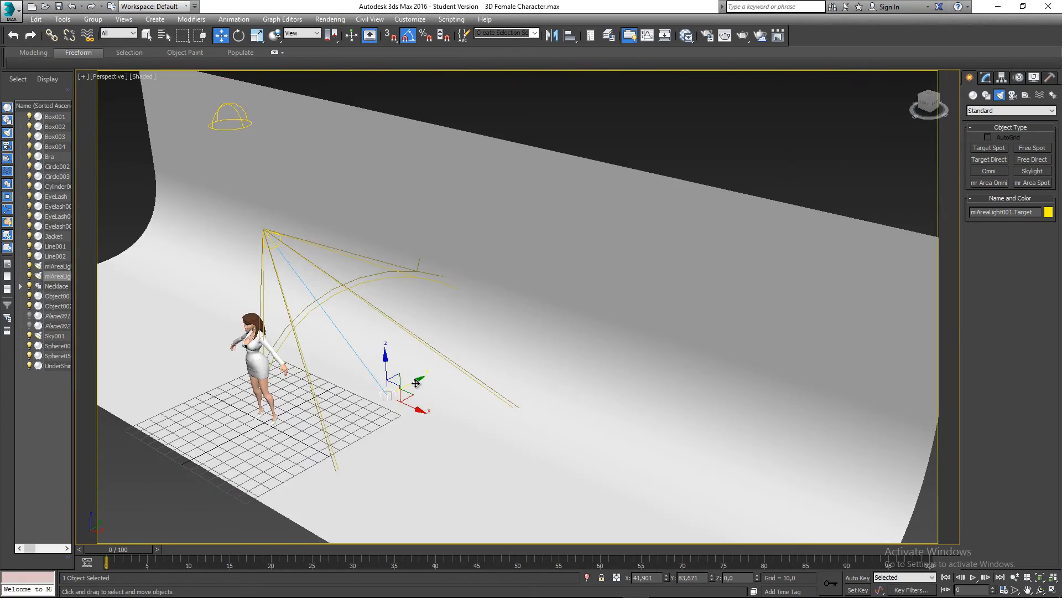
{"action": "left_click_drag", "start_coordinate": [420, 378], "coordinate": [302, 421]}
{"action": "middle_click_drag", "start_coordinate": [308, 374], "coordinate": [368, 382], "text": "alt"}
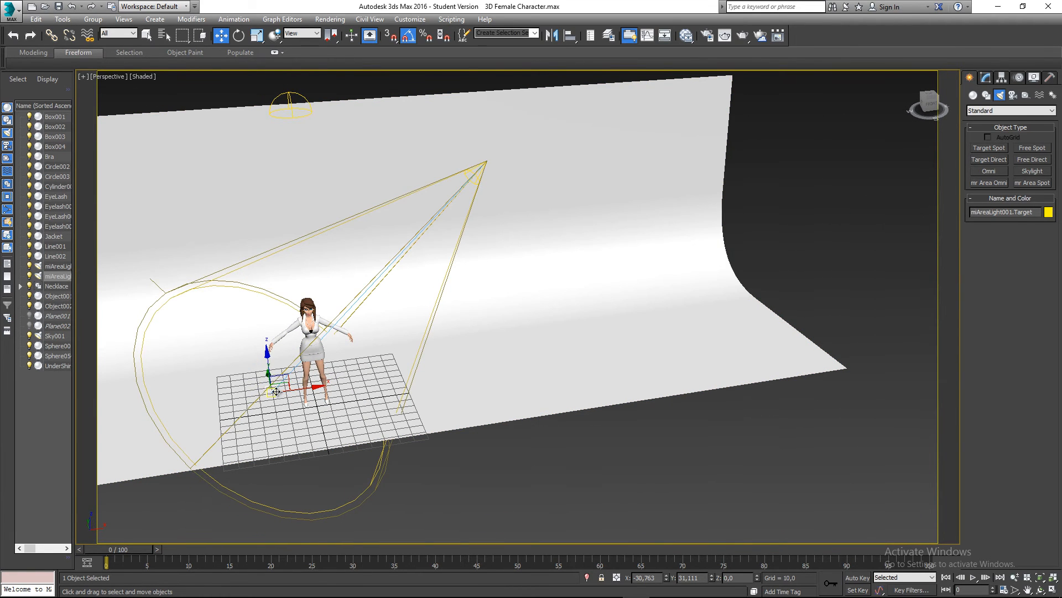
{"action": "left_click_drag", "start_coordinate": [270, 392], "coordinate": [248, 407]}
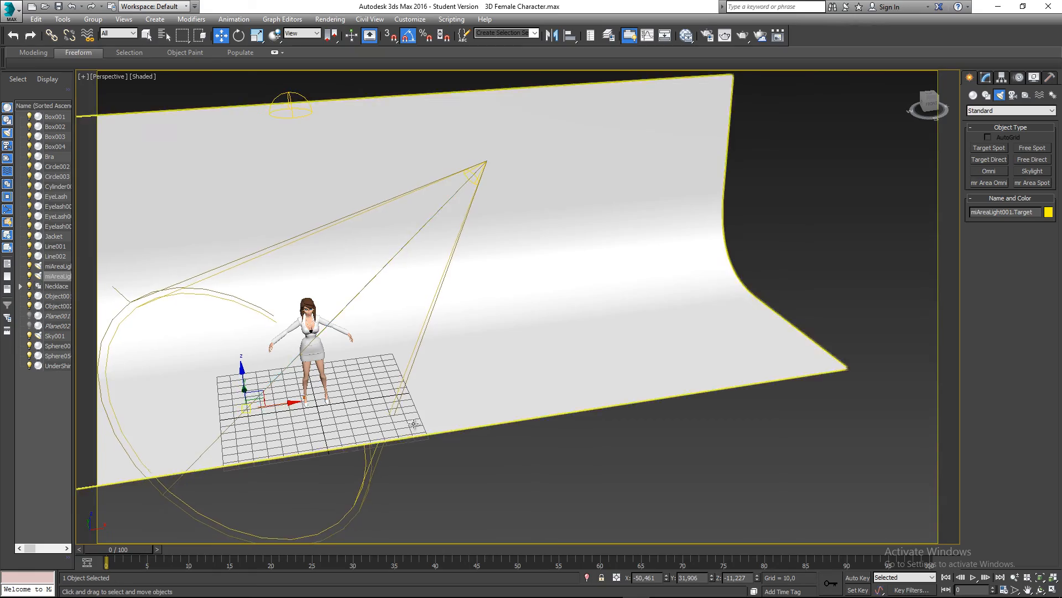
Step: Frame the full character from a three-quarter angle and render the scene with the area spot light
{"action": "middle_click_drag", "start_coordinate": [415, 423], "coordinate": [414, 382], "text": "alt"}
{"action": "middle_click_drag", "start_coordinate": [410, 377], "coordinate": [625, 352]}
{"action": "middle_click_drag", "start_coordinate": [625, 351], "coordinate": [669, 355], "text": "alt"}
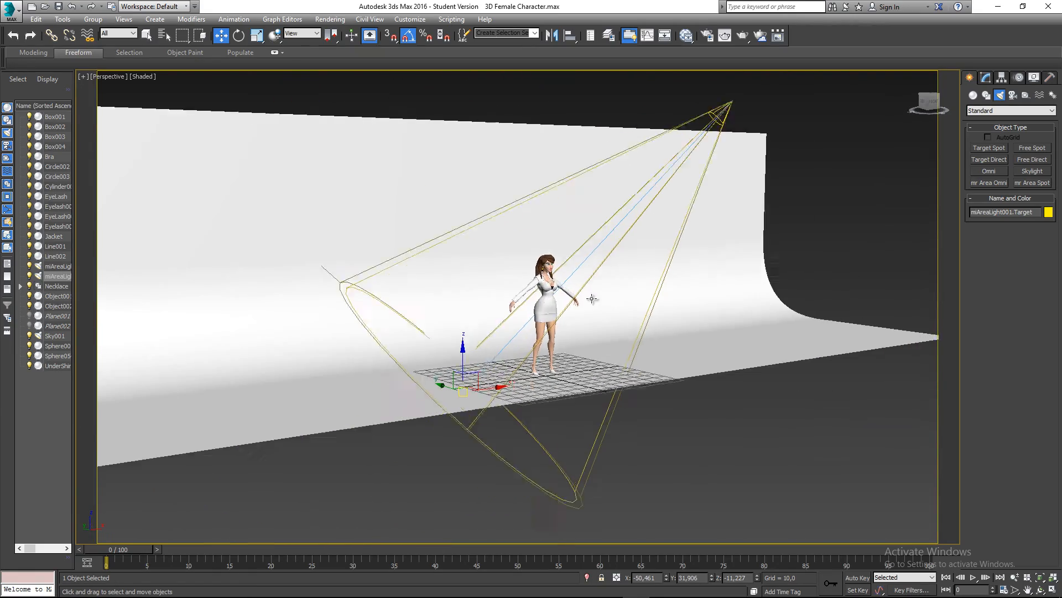
{"action": "scroll", "coordinate": [587, 290], "scroll_direction": "up", "scroll_amount": 8}
{"action": "scroll", "coordinate": [570, 254], "scroll_direction": "down", "scroll_amount": 1}
{"action": "middle_click_drag", "start_coordinate": [651, 287], "coordinate": [723, 316]}
{"action": "scroll", "coordinate": [630, 327], "scroll_direction": "down", "scroll_amount": 3}
{"action": "scroll", "coordinate": [695, 313], "scroll_direction": "down", "scroll_amount": 7}
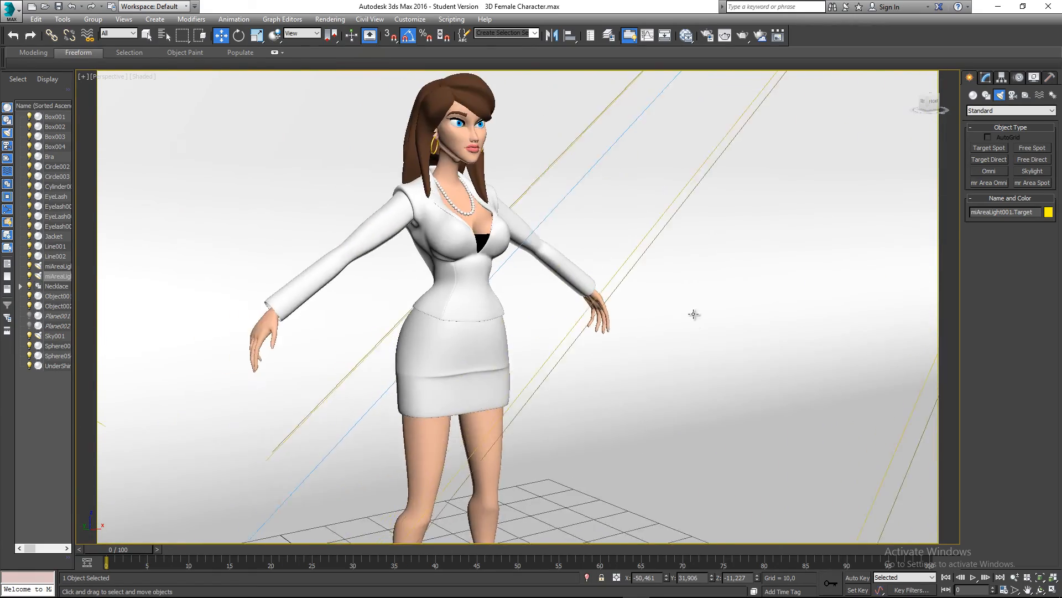
{"action": "middle_click_drag", "start_coordinate": [655, 306], "coordinate": [671, 247]}
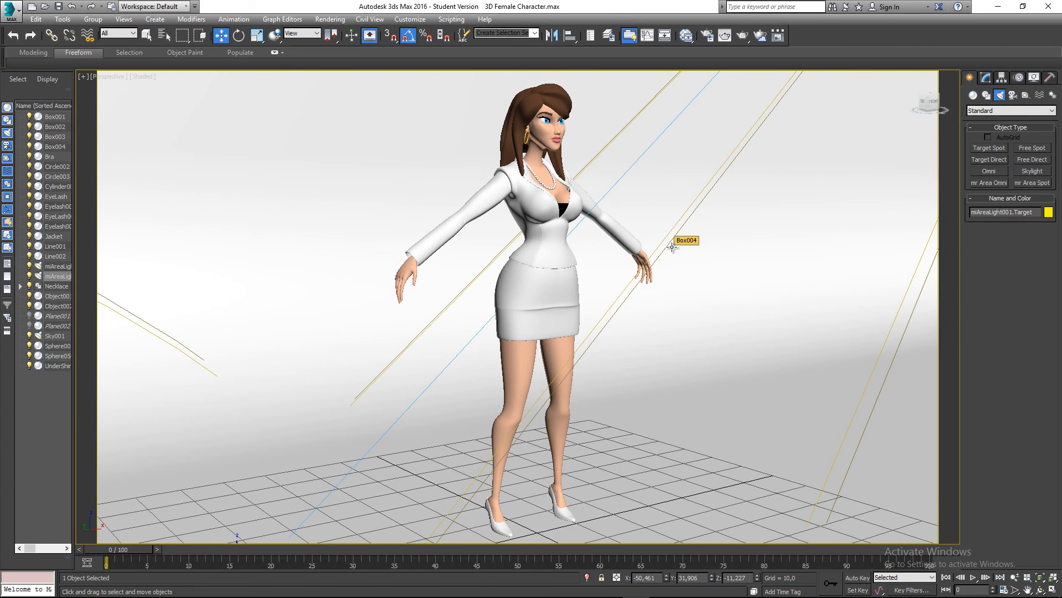
{"action": "left_click", "coordinate": [725, 35]}
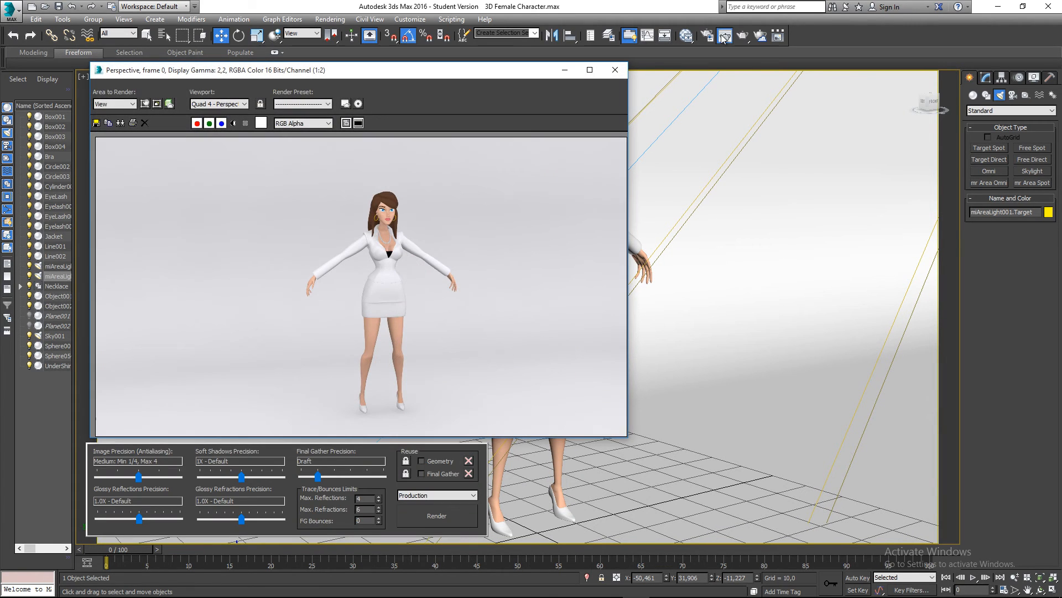
{"action": "left_click", "coordinate": [423, 513]}
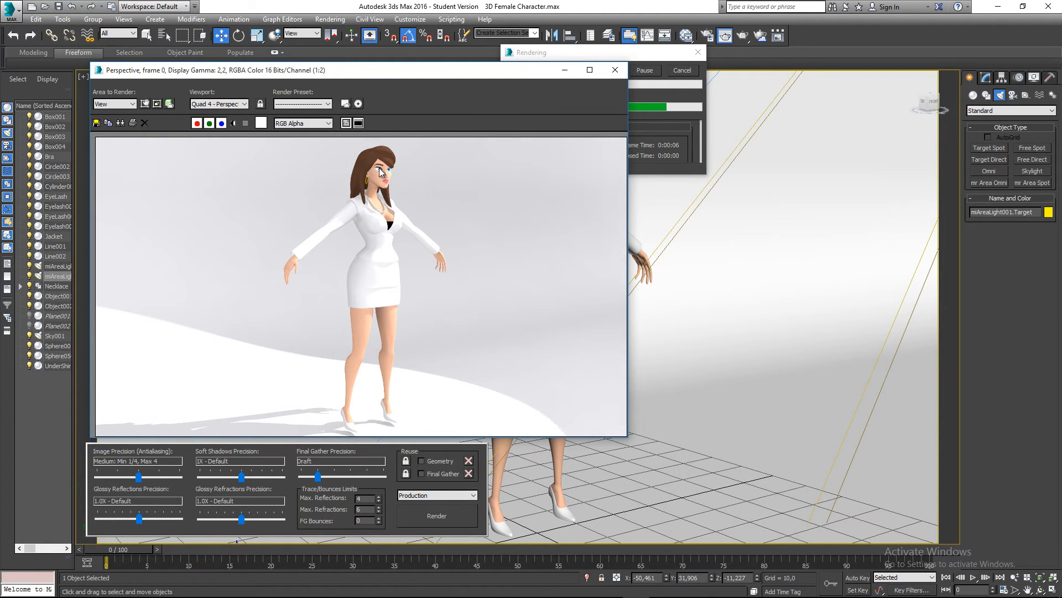
Step: Examine the rendered face, necklace, neckline and floor shadows up close, and close the render window
{"action": "scroll", "coordinate": [382, 173], "scroll_direction": "up", "scroll_amount": 3}
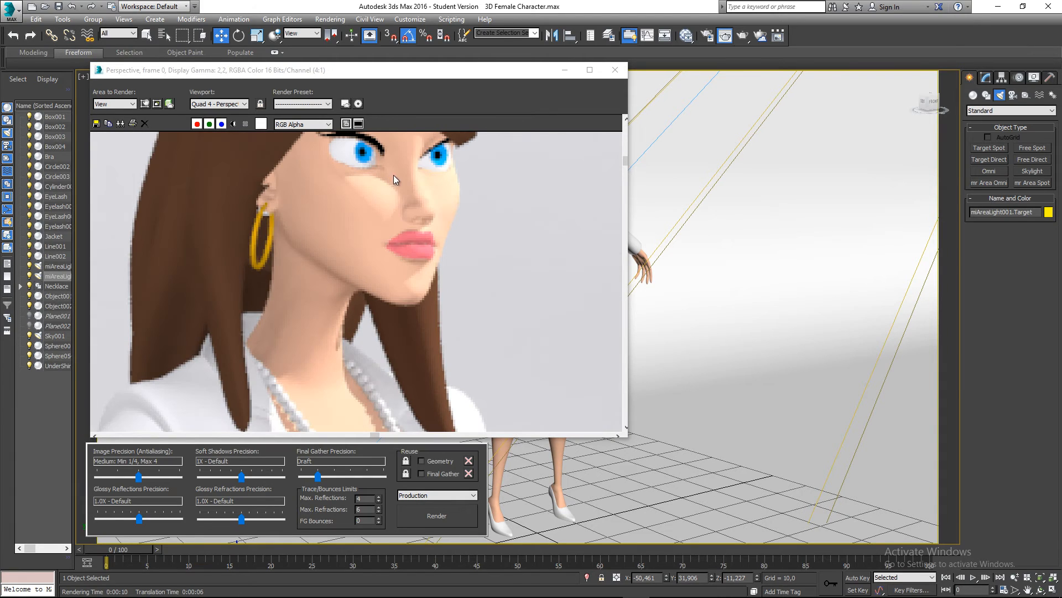
{"action": "scroll", "coordinate": [405, 198], "scroll_direction": "down", "scroll_amount": 1}
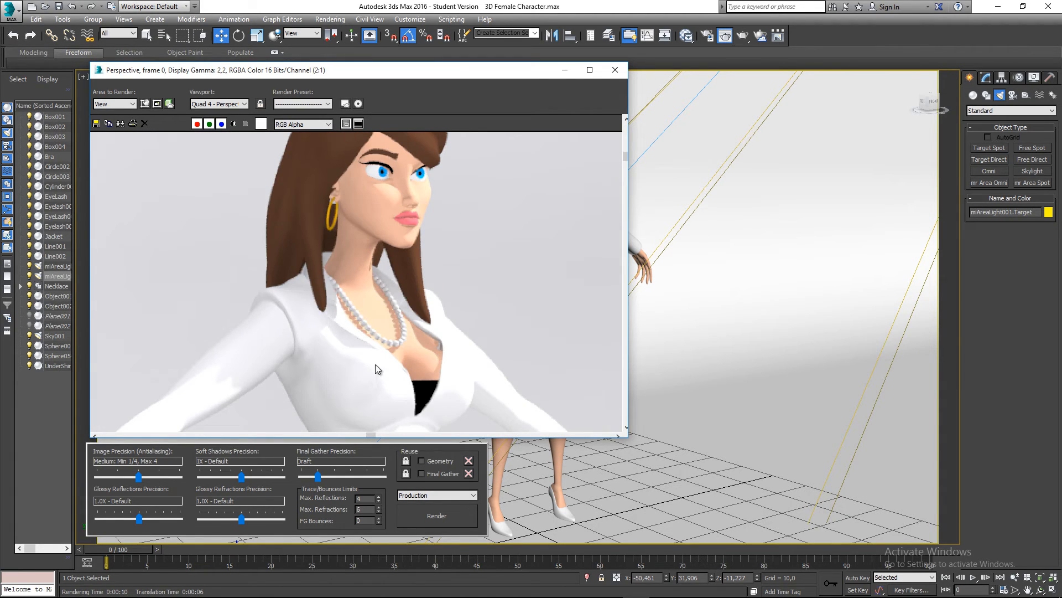
{"action": "scroll", "coordinate": [396, 384], "scroll_direction": "down", "scroll_amount": 1}
{"action": "scroll", "coordinate": [401, 278], "scroll_direction": "up", "scroll_amount": 3}
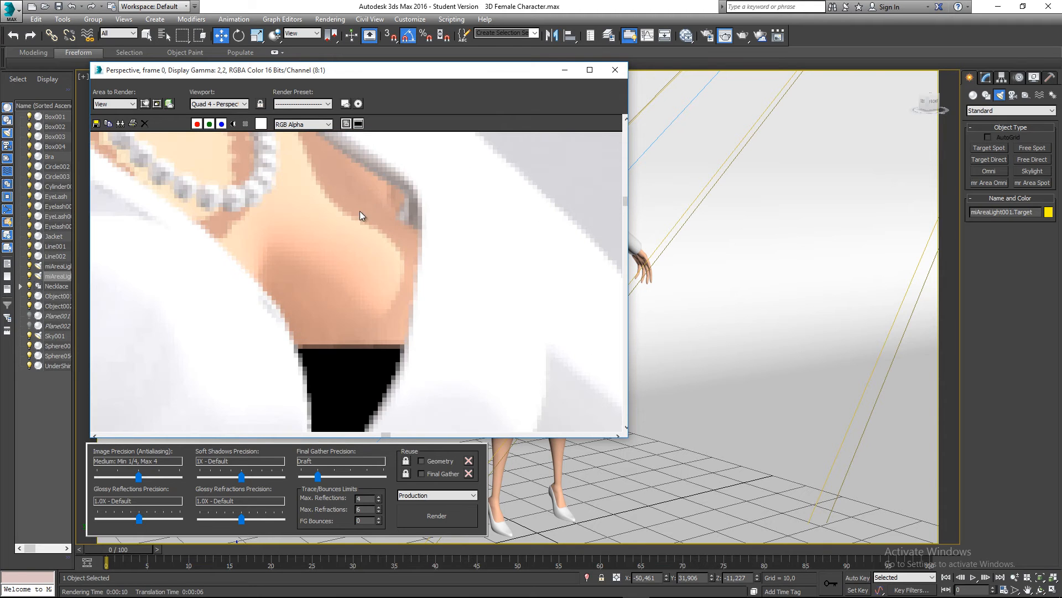
{"action": "scroll", "coordinate": [356, 228], "scroll_direction": "down", "scroll_amount": 4}
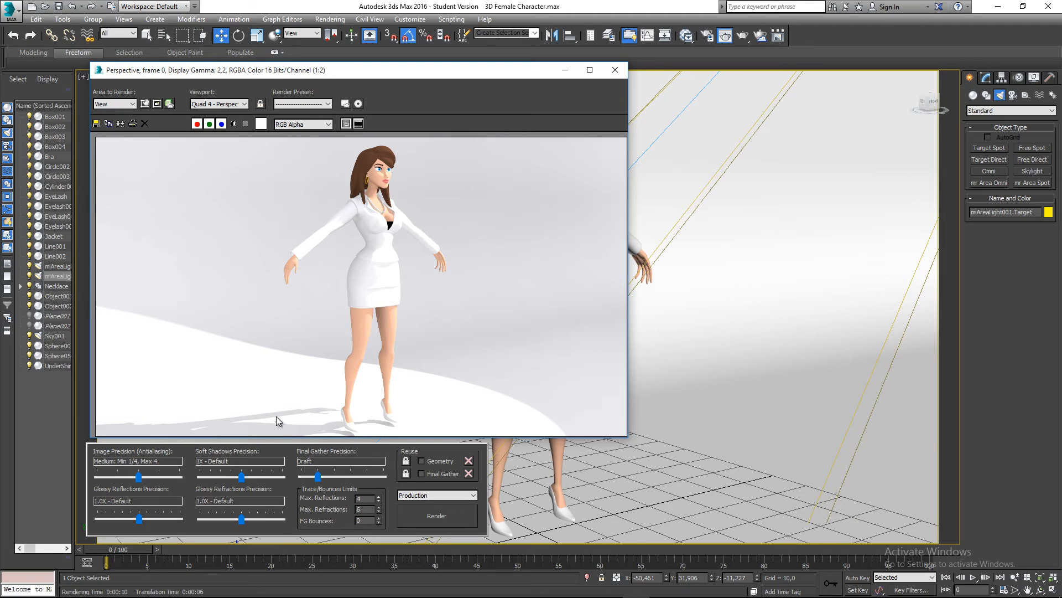
{"action": "left_click", "coordinate": [617, 73]}
Step: Select the curved backdrop in the Front view and raise it about 1.37 units to meet the soles of the shoes
{"action": "scroll", "coordinate": [609, 269], "scroll_direction": "up", "scroll_amount": 5}
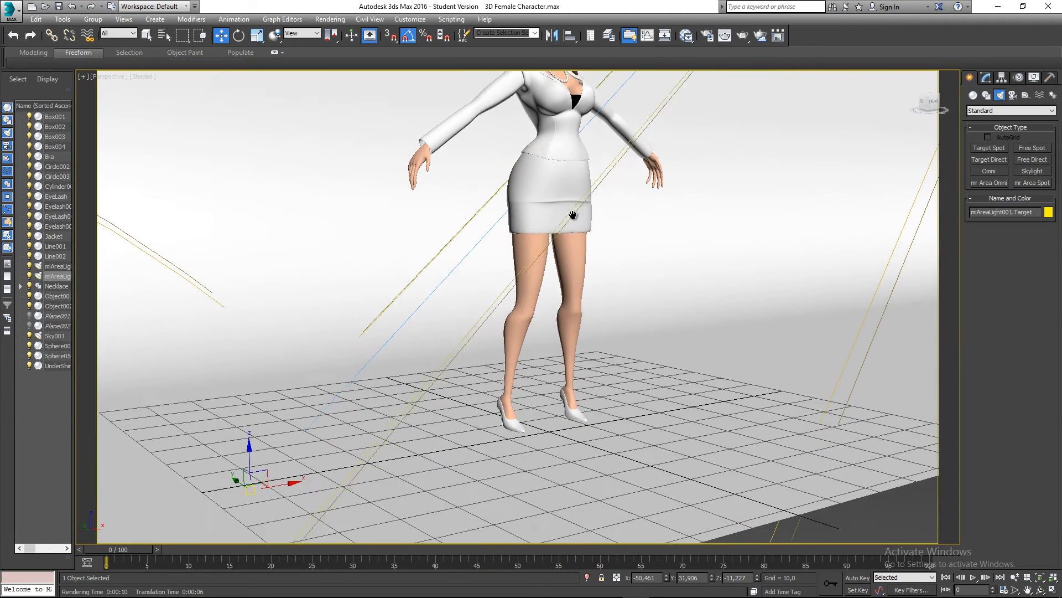
{"action": "key", "text": "f"}
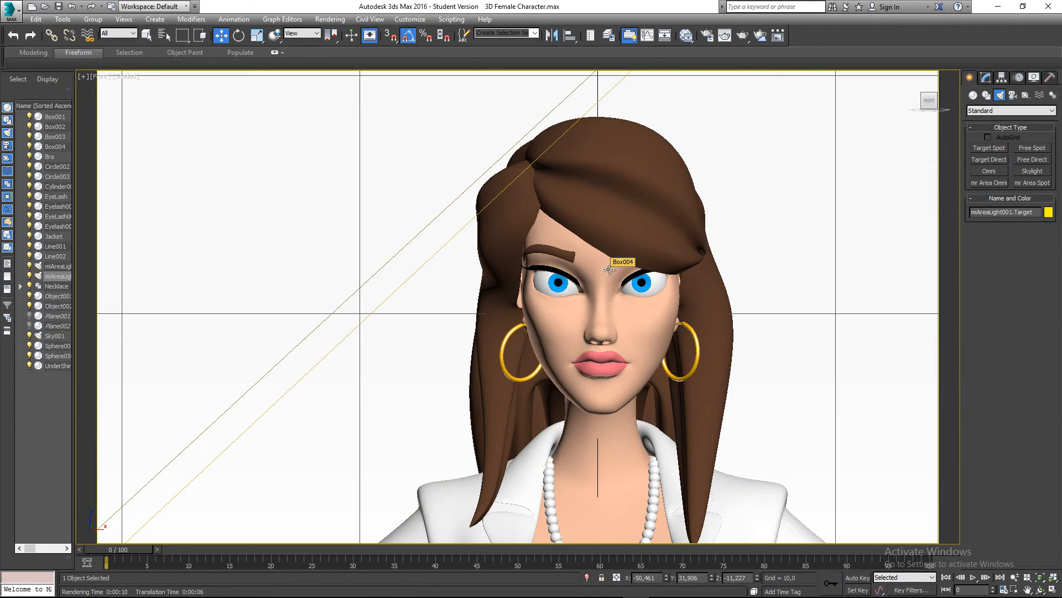
{"action": "scroll", "coordinate": [608, 269], "scroll_direction": "down", "scroll_amount": 3}
{"action": "middle_click_drag", "start_coordinate": [606, 343], "coordinate": [585, 94]}
{"action": "scroll", "coordinate": [581, 221], "scroll_direction": "down", "scroll_amount": 2}
{"action": "middle_click_drag", "start_coordinate": [575, 332], "coordinate": [574, 73]}
{"action": "middle_click_drag", "start_coordinate": [601, 488], "coordinate": [610, 233]}
{"action": "left_click", "coordinate": [624, 240]}
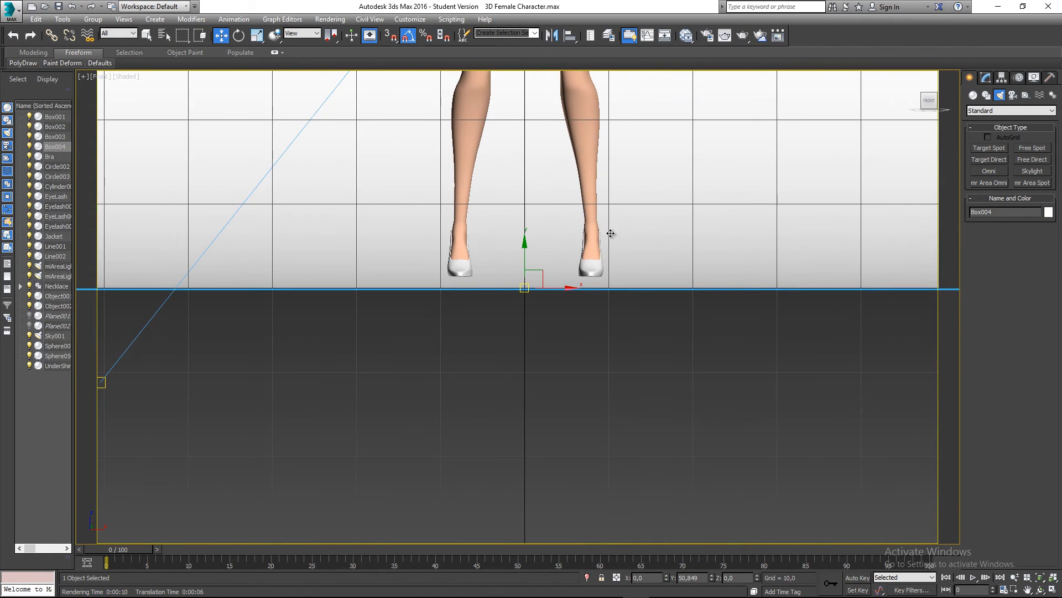
{"action": "scroll", "coordinate": [641, 237], "scroll_direction": "up", "scroll_amount": 2}
{"action": "scroll", "coordinate": [498, 284], "scroll_direction": "up", "scroll_amount": 5}
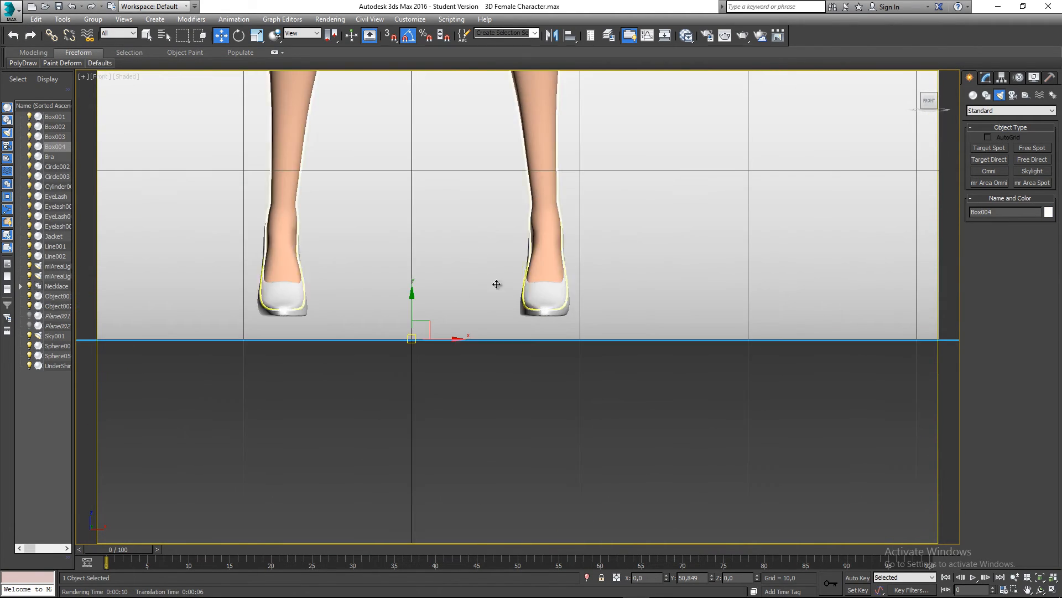
{"action": "left_click_drag", "start_coordinate": [491, 301], "coordinate": [484, 256]}
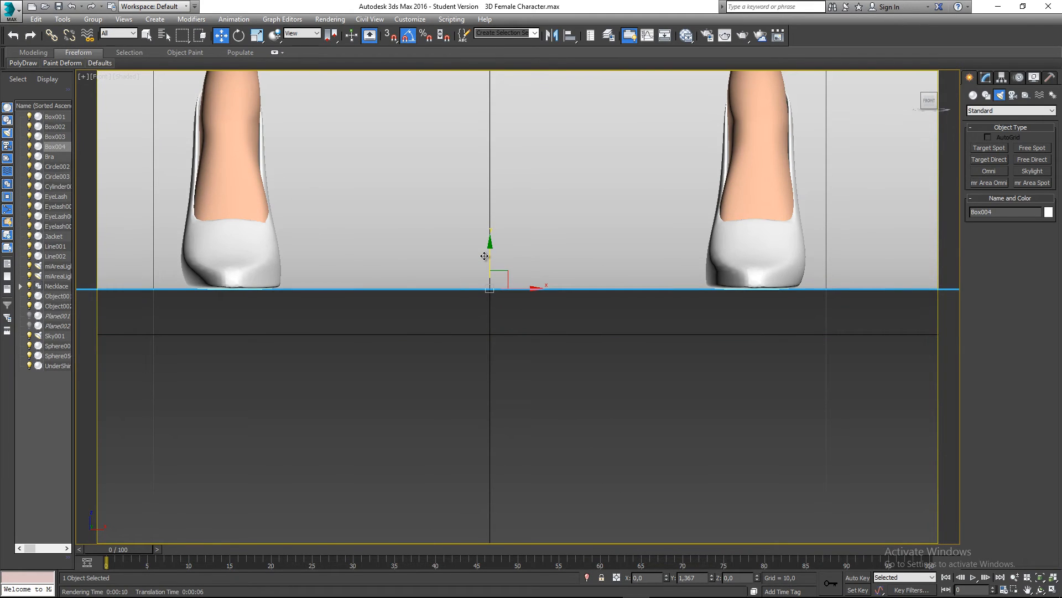
Step: Deselect the backdrop and return to the Perspective view, framing the whole character from a three-quarter angle
{"action": "left_click", "coordinate": [476, 324]}
{"action": "scroll", "coordinate": [476, 324], "scroll_direction": "down", "scroll_amount": 6}
{"action": "key", "text": "p"}
{"action": "scroll", "coordinate": [478, 286], "scroll_direction": "down", "scroll_amount": 5}
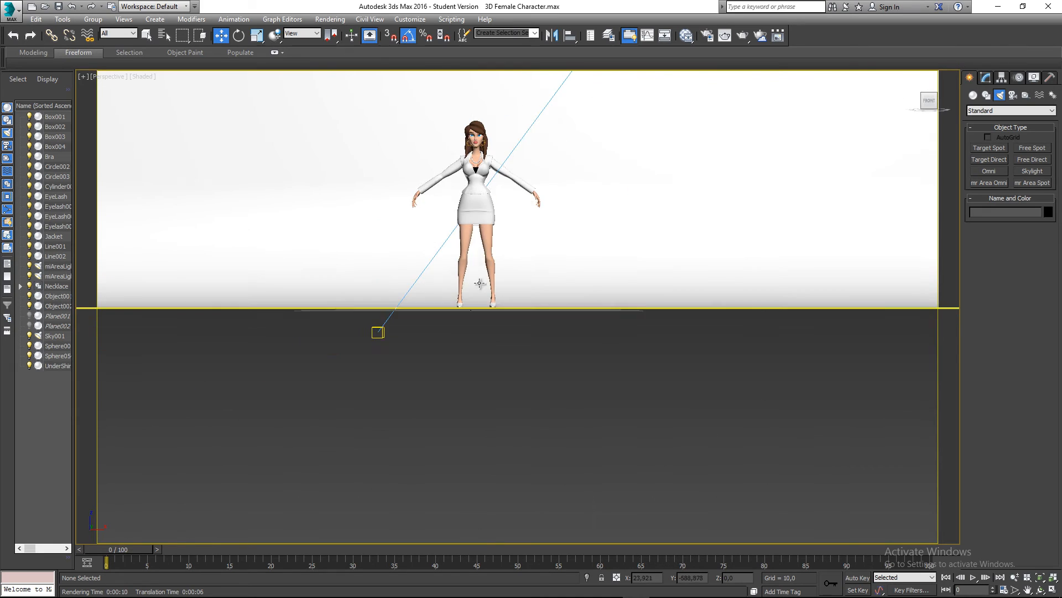
{"action": "middle_click_drag", "start_coordinate": [479, 285], "coordinate": [521, 279], "text": "alt"}
{"action": "scroll", "coordinate": [513, 255], "scroll_direction": "down", "scroll_amount": 4}
{"action": "scroll", "coordinate": [513, 255], "scroll_direction": "up", "scroll_amount": 5}
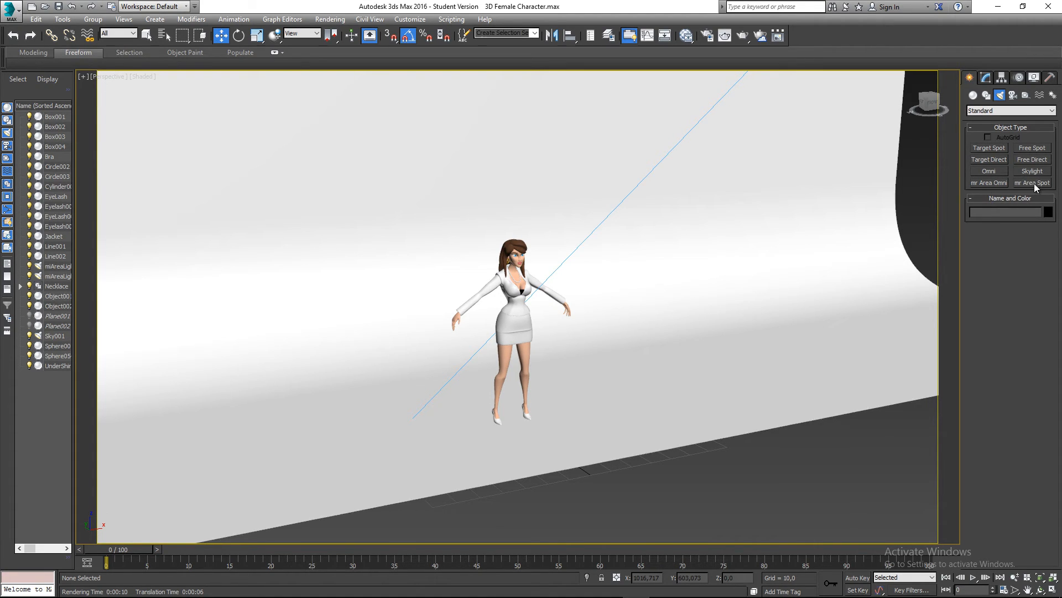
Step: Create an mr Area Omni light and move it in front of the face at about X -2.2, Y -14.4, Z 79.7
{"action": "left_click", "coordinate": [986, 183]}
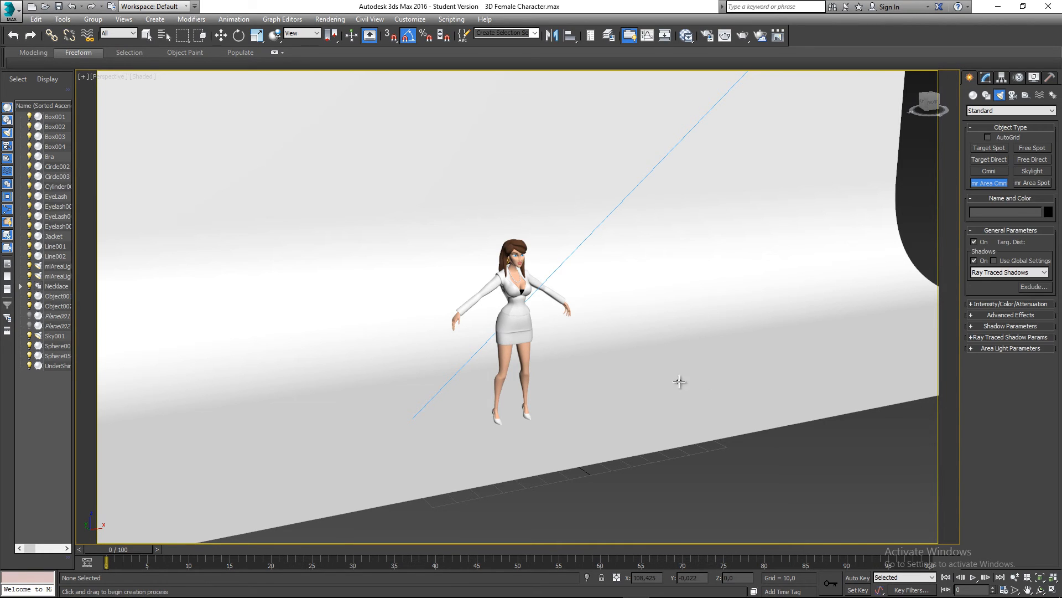
{"action": "left_click", "coordinate": [672, 379]}
{"action": "key", "text": "w"}
{"action": "left_click_drag", "start_coordinate": [671, 374], "coordinate": [603, 297]}
{"action": "middle_click_drag", "start_coordinate": [507, 311], "coordinate": [539, 307], "text": "alt"}
{"action": "left_click_drag", "start_coordinate": [455, 309], "coordinate": [450, 310]}
{"action": "middle_click_drag", "start_coordinate": [451, 310], "coordinate": [519, 296], "text": "alt"}
{"action": "left_click_drag", "start_coordinate": [413, 300], "coordinate": [406, 234]}
{"action": "scroll", "coordinate": [416, 263], "scroll_direction": "up", "scroll_amount": 7}
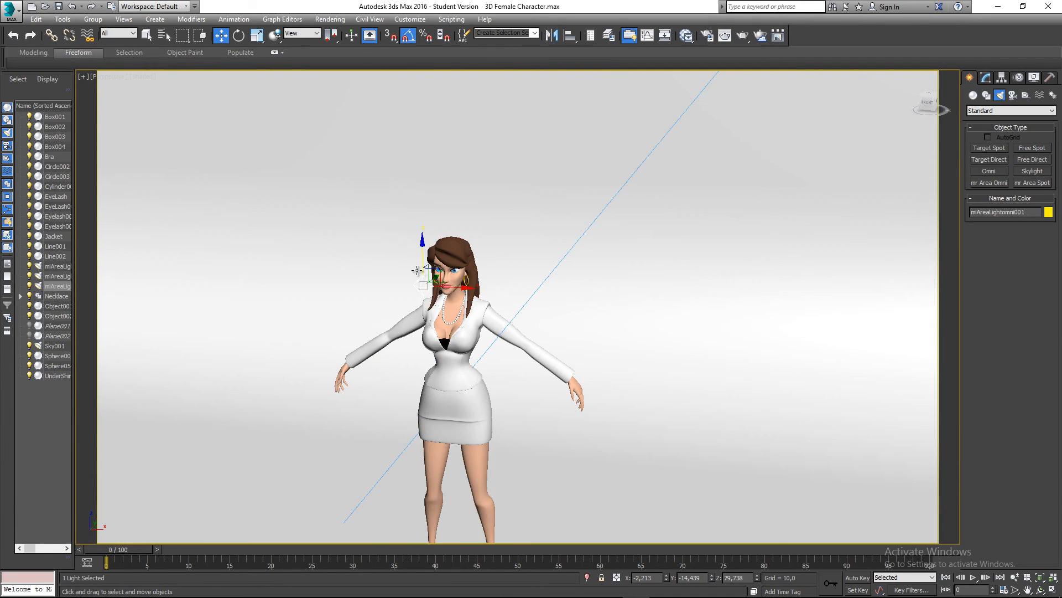
Step: Frame the upper body, test-render it with the omni light, inspect the face and stop the render
{"action": "middle_click_drag", "start_coordinate": [424, 271], "coordinate": [463, 287], "text": "alt"}
{"action": "scroll", "coordinate": [421, 291], "scroll_direction": "up", "scroll_amount": 5}
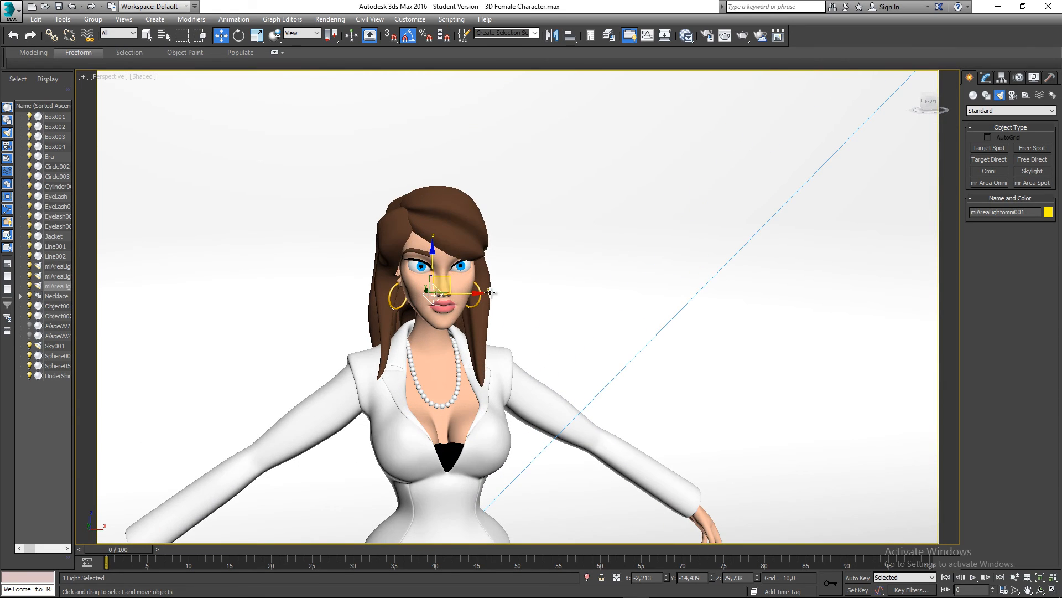
{"action": "left_click", "coordinate": [726, 37]}
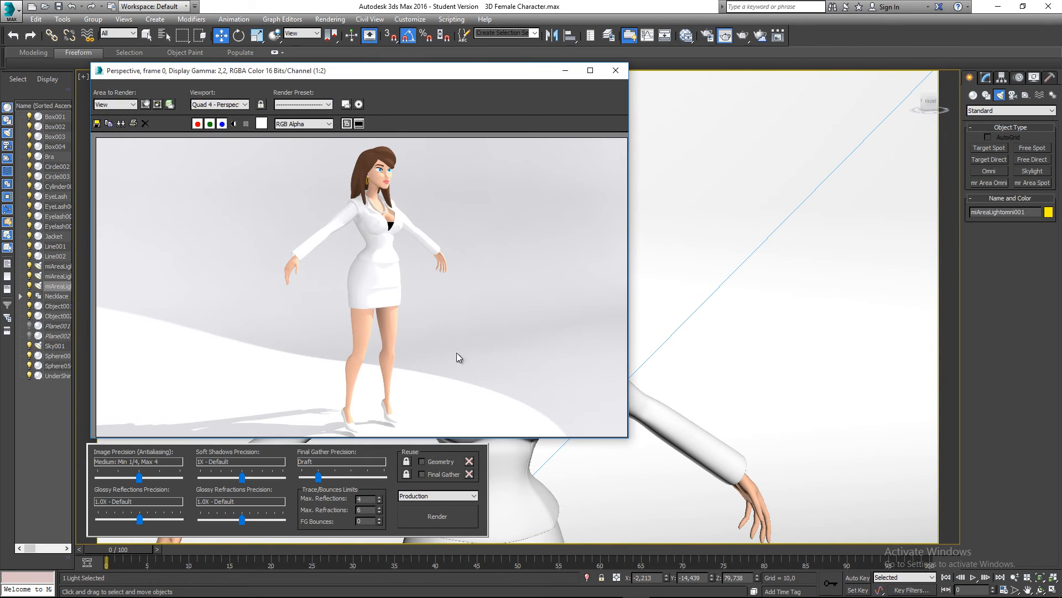
{"action": "left_click", "coordinate": [446, 519]}
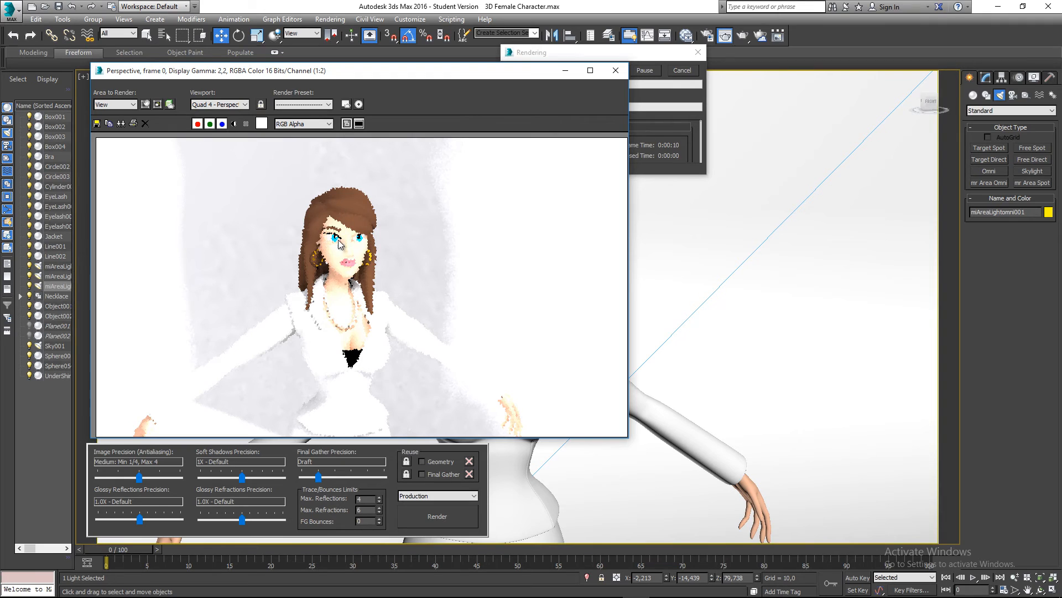
{"action": "scroll", "coordinate": [332, 249], "scroll_direction": "up", "scroll_amount": 1}
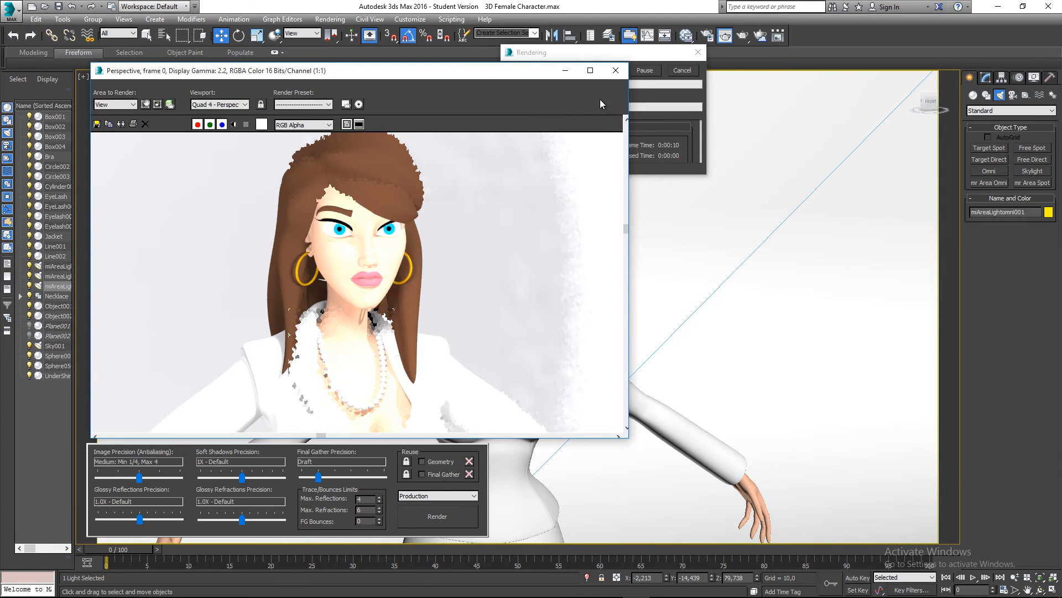
{"action": "scroll", "coordinate": [515, 216], "scroll_direction": "down", "scroll_amount": 1}
{"action": "left_click", "coordinate": [615, 70]}
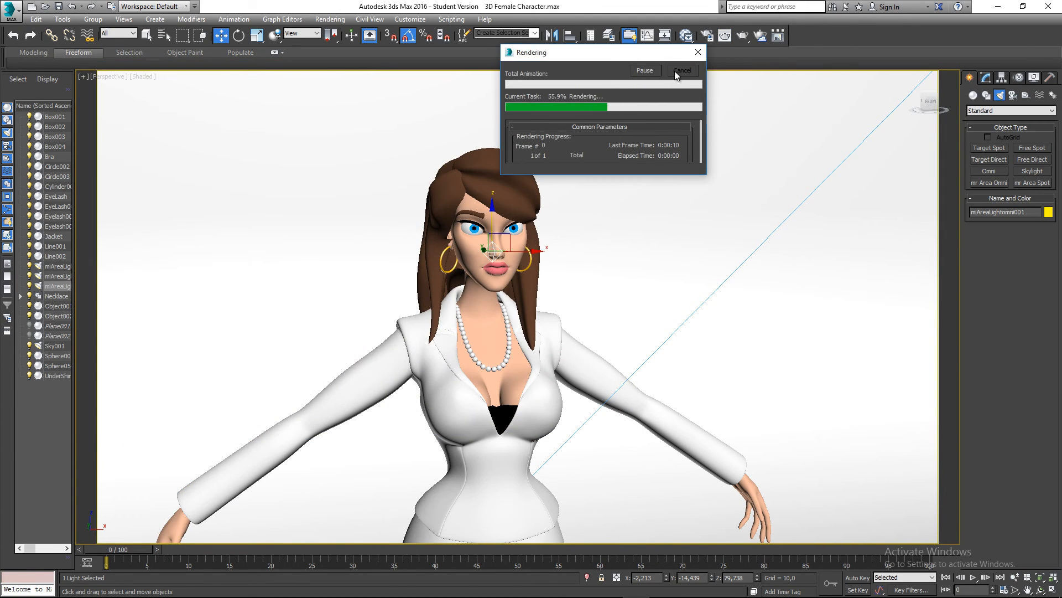
Step: Delete the mr Area Omni light in front of the face
{"action": "middle_click_drag", "start_coordinate": [417, 222], "coordinate": [485, 253], "text": "alt"}
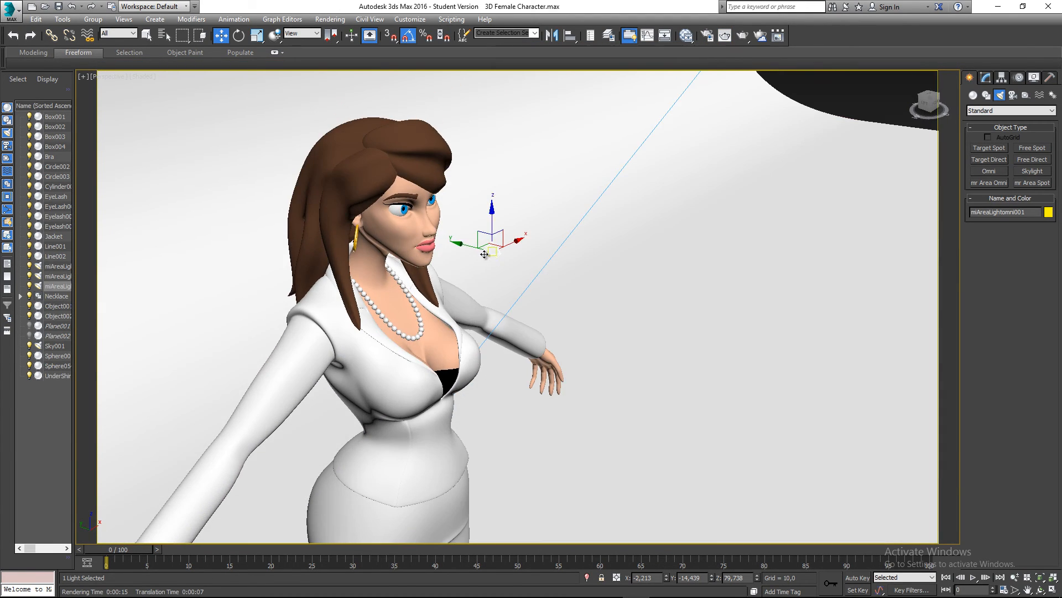
{"action": "left_click_drag", "start_coordinate": [472, 246], "coordinate": [681, 316]}
{"action": "key", "text": "Delete"}
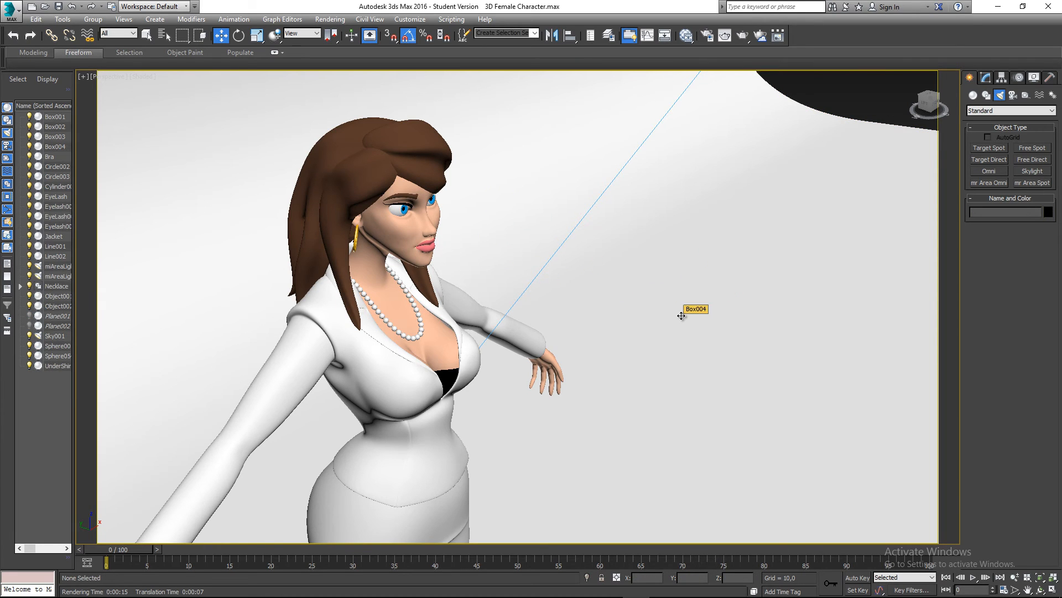
Step: Examine the character, curved backdrop and remaining lights from several distances and angles
{"action": "scroll", "coordinate": [681, 316], "scroll_direction": "down", "scroll_amount": 5}
{"action": "middle_click_drag", "start_coordinate": [585, 280], "coordinate": [526, 291], "text": "alt"}
{"action": "scroll", "coordinate": [527, 292], "scroll_direction": "down", "scroll_amount": 2}
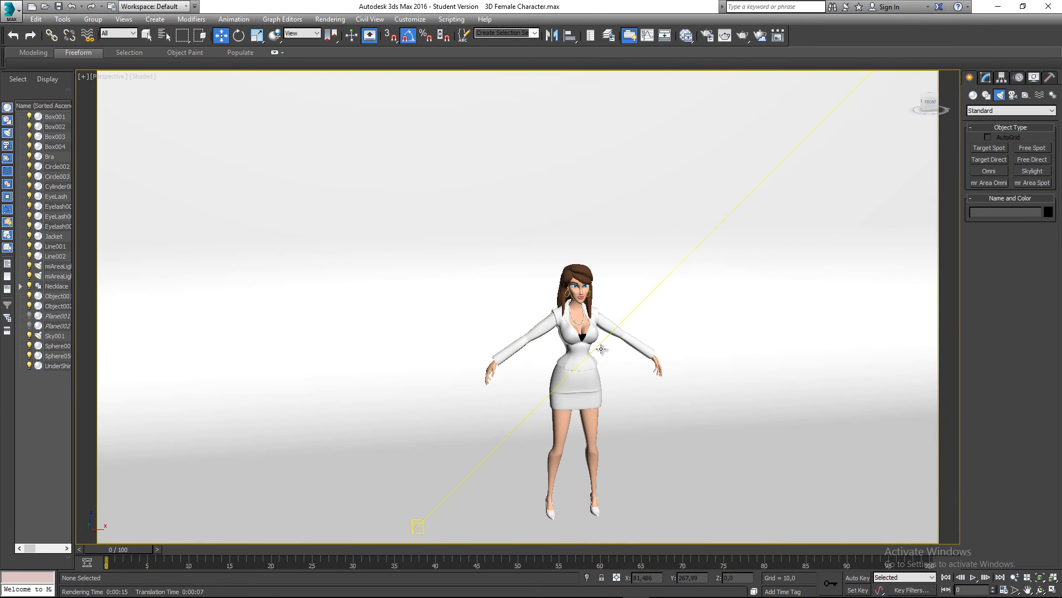
{"action": "scroll", "coordinate": [608, 354], "scroll_direction": "down", "scroll_amount": 2}
{"action": "scroll", "coordinate": [648, 491], "scroll_direction": "down", "scroll_amount": 4}
{"action": "middle_click_drag", "start_coordinate": [542, 357], "coordinate": [576, 394], "text": "alt"}
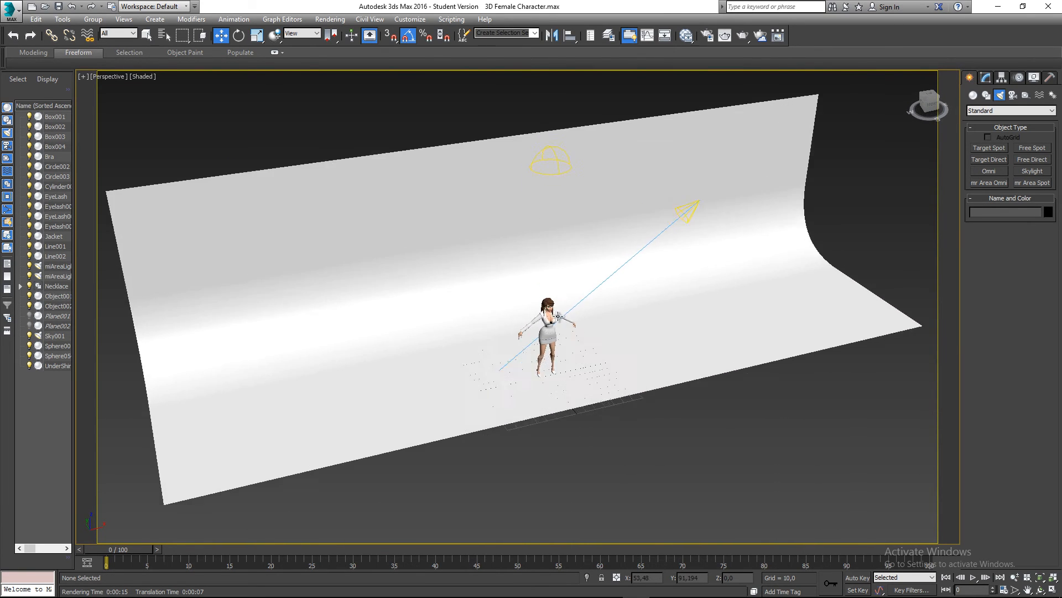
{"action": "scroll", "coordinate": [553, 286], "scroll_direction": "up", "scroll_amount": 5}
{"action": "scroll", "coordinate": [553, 286], "scroll_direction": "up", "scroll_amount": 5}
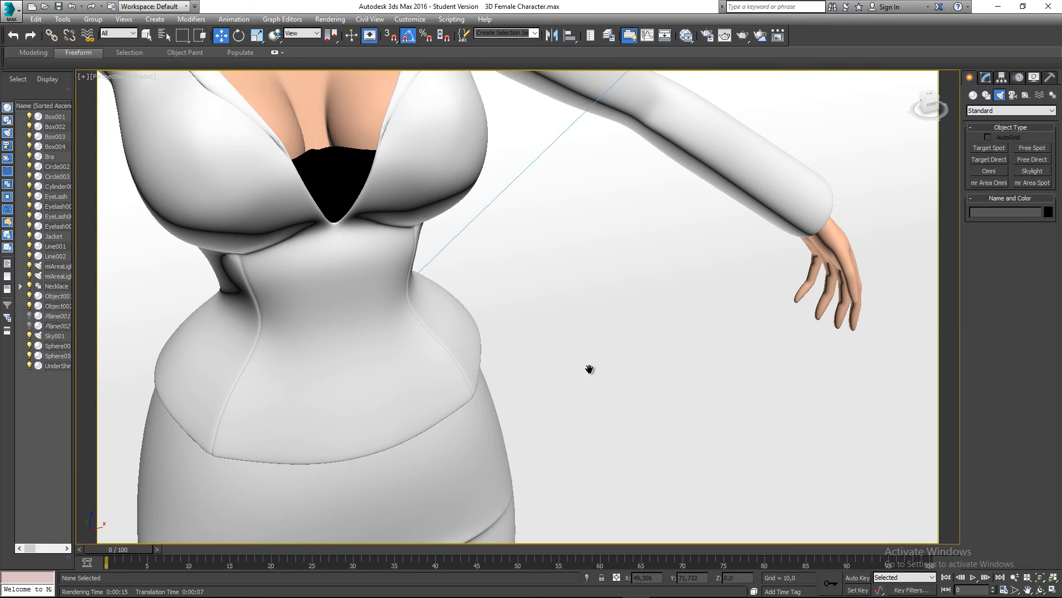
{"action": "scroll", "coordinate": [554, 365], "scroll_direction": "down", "scroll_amount": 3}
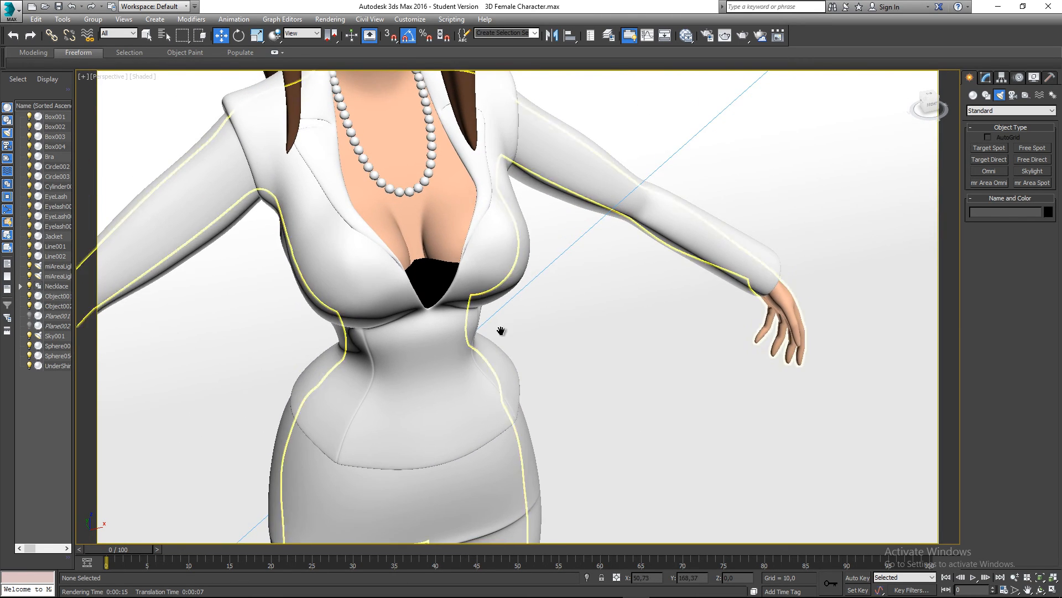
{"action": "scroll", "coordinate": [509, 310], "scroll_direction": "down", "scroll_amount": 4}
{"action": "middle_click_drag", "start_coordinate": [526, 342], "coordinate": [510, 326], "text": "alt"}
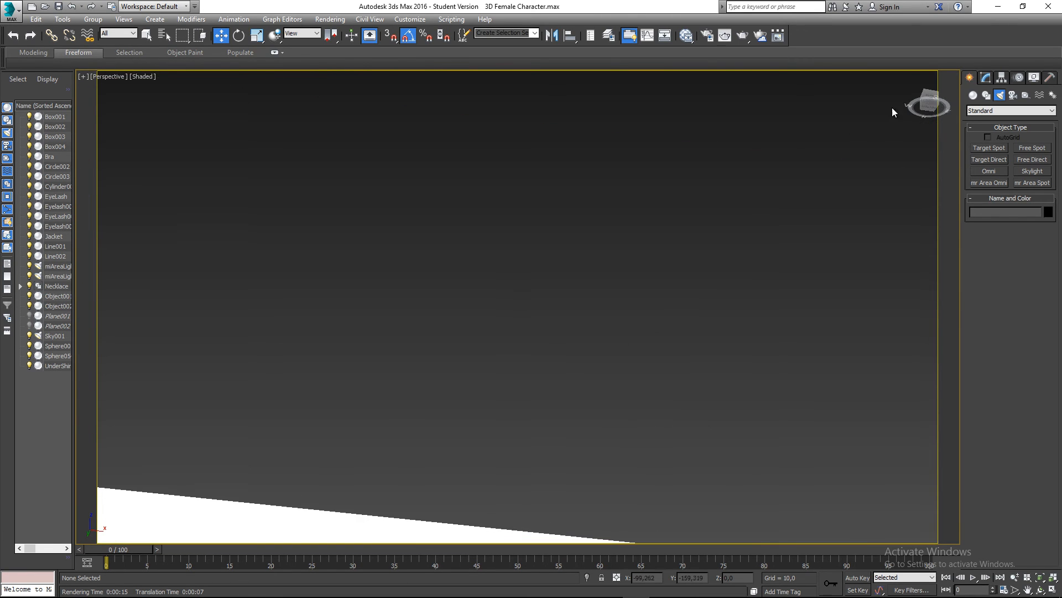
{"action": "right_click", "coordinate": [931, 96]}
{"action": "left_click", "coordinate": [937, 103]}
Step: Examine the character's legs and shoes up close where they stand on the backdrop floor
{"action": "middle_click_drag", "start_coordinate": [517, 235], "coordinate": [521, 341]}
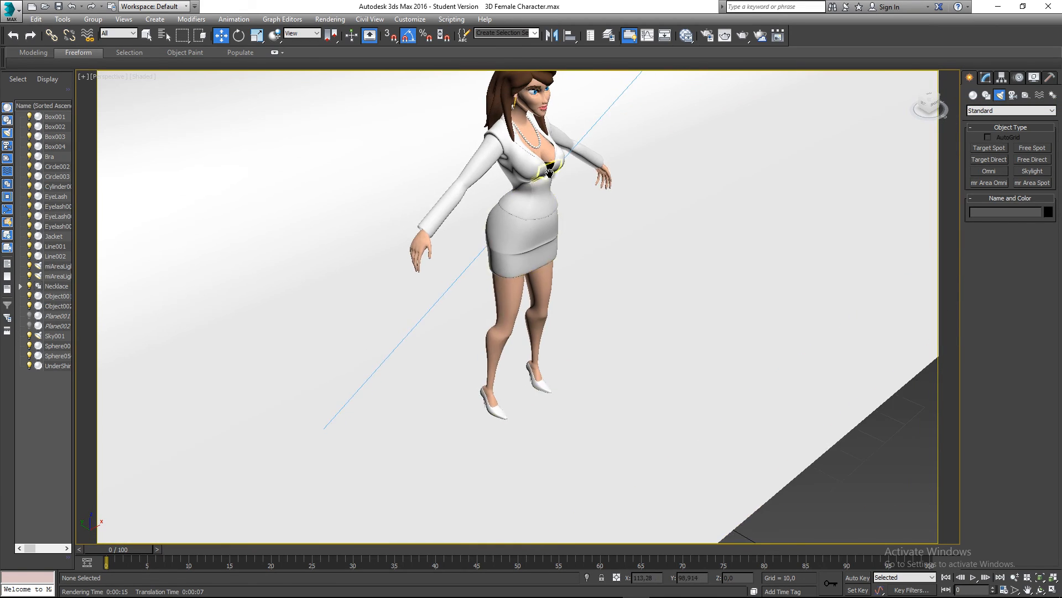
{"action": "middle_click_drag", "start_coordinate": [549, 173], "coordinate": [545, 281]}
{"action": "middle_click_drag", "start_coordinate": [546, 281], "coordinate": [564, 178], "text": "alt"}
{"action": "scroll", "coordinate": [515, 149], "scroll_direction": "up", "scroll_amount": 7}
{"action": "scroll", "coordinate": [517, 159], "scroll_direction": "down", "scroll_amount": 4}
{"action": "scroll", "coordinate": [570, 199], "scroll_direction": "up", "scroll_amount": 2}
{"action": "middle_click_drag", "start_coordinate": [617, 282], "coordinate": [558, 246]}
{"action": "middle_click_drag", "start_coordinate": [503, 391], "coordinate": [495, 185]}
{"action": "middle_click_drag", "start_coordinate": [550, 299], "coordinate": [531, 133]}
{"action": "middle_click_drag", "start_coordinate": [525, 431], "coordinate": [515, 149]}
{"action": "middle_click_drag", "start_coordinate": [492, 421], "coordinate": [482, 251]}
{"action": "scroll", "coordinate": [498, 299], "scroll_direction": "down", "scroll_amount": 3}
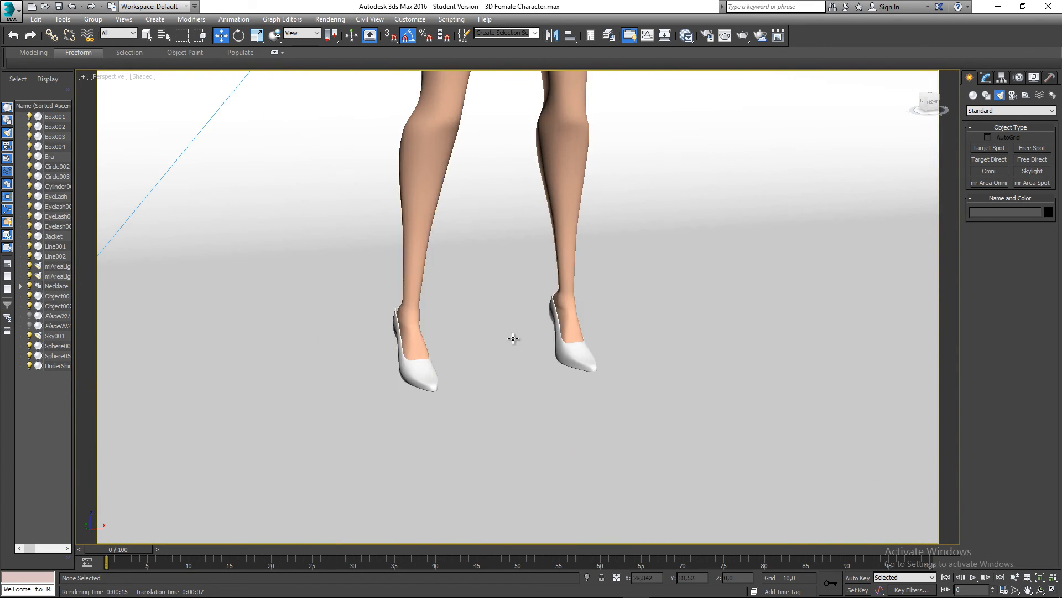
{"action": "middle_click_drag", "start_coordinate": [502, 378], "coordinate": [665, 319]}
{"action": "scroll", "coordinate": [642, 244], "scroll_direction": "up", "scroll_amount": 2}
{"action": "scroll", "coordinate": [557, 256], "scroll_direction": "up", "scroll_amount": 2}
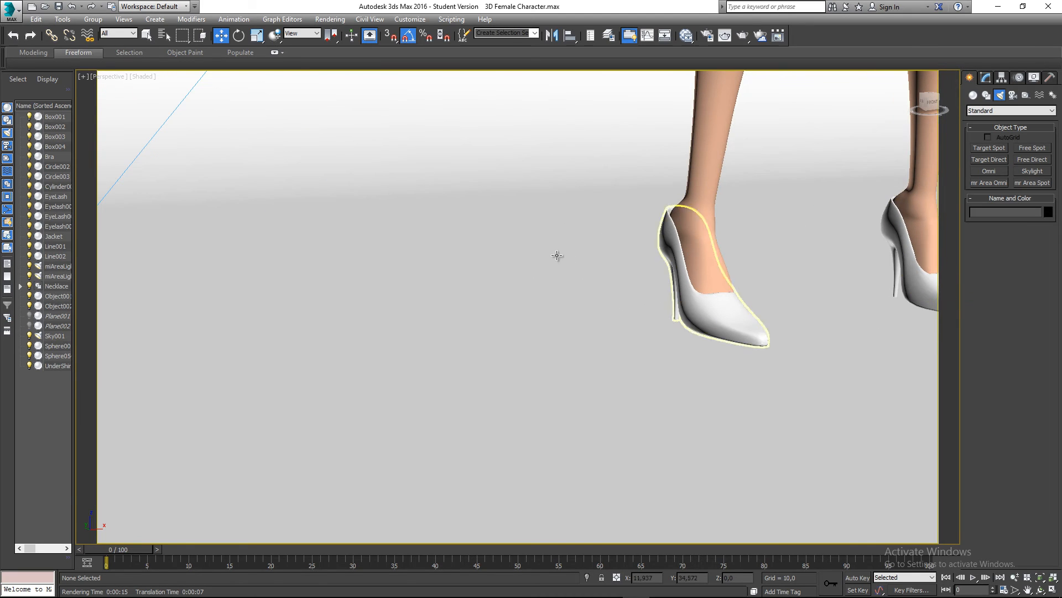
{"action": "scroll", "coordinate": [595, 287], "scroll_direction": "down", "scroll_amount": 6}
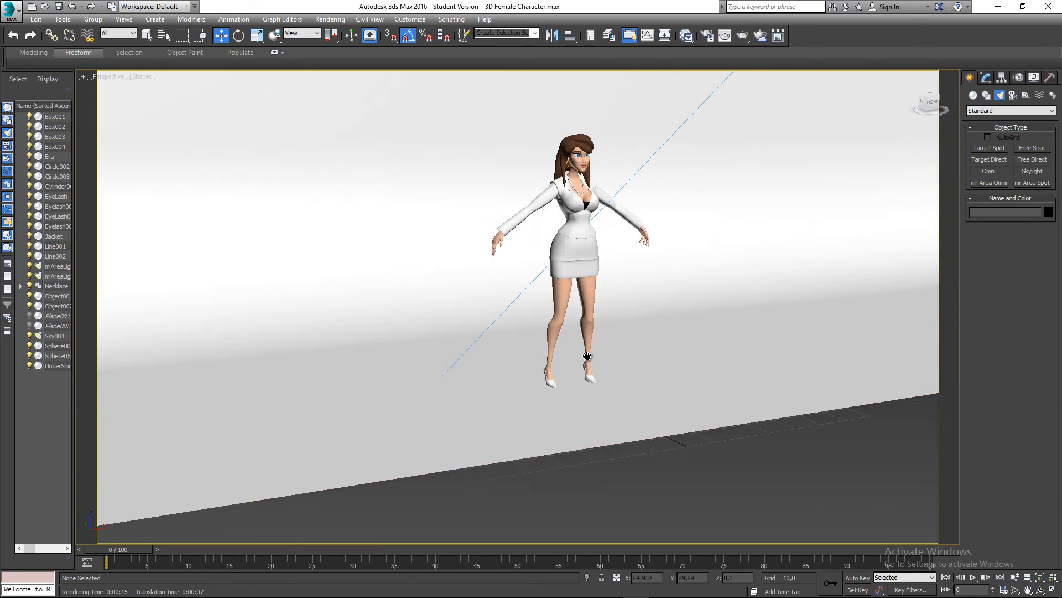
{"action": "scroll", "coordinate": [638, 441], "scroll_direction": "up", "scroll_amount": 2}
{"action": "mouse_move", "coordinate": [638, 442]}
{"action": "middle_mouse_down", "text": "alt"}
{"action": "mouse_move", "coordinate": [652, 446]}
{"action": "mouse_move", "coordinate": [657, 434]}
{"action": "middle_mouse_up", "text": "alt"}
{"action": "middle_click_drag", "start_coordinate": [585, 317], "coordinate": [593, 306], "text": "alt"}
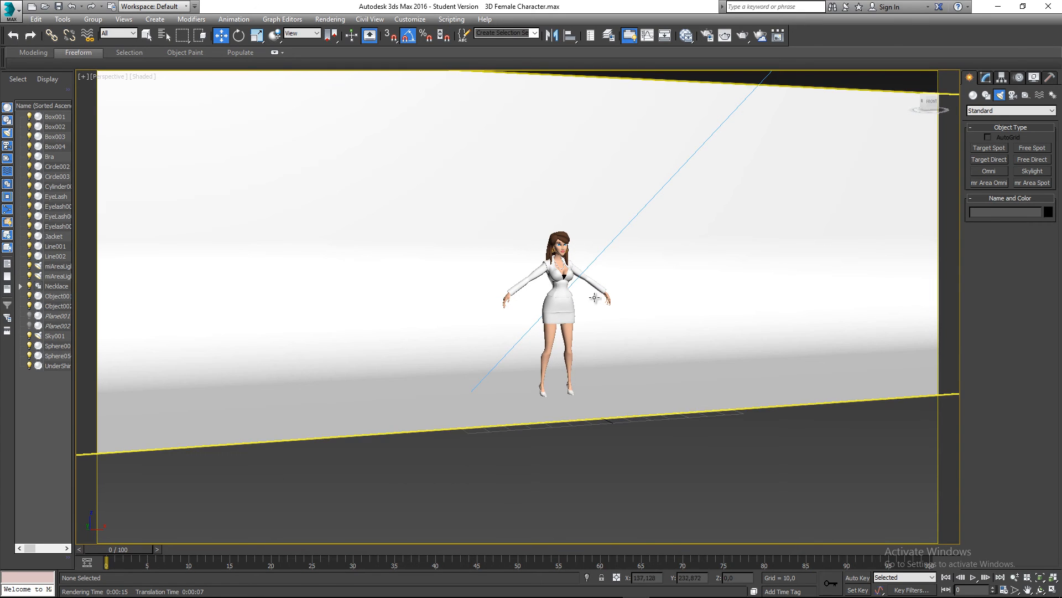
{"action": "scroll", "coordinate": [587, 296], "scroll_direction": "up", "scroll_amount": 2}
{"action": "key", "text": "q"}
{"action": "left_click", "coordinate": [548, 296]}
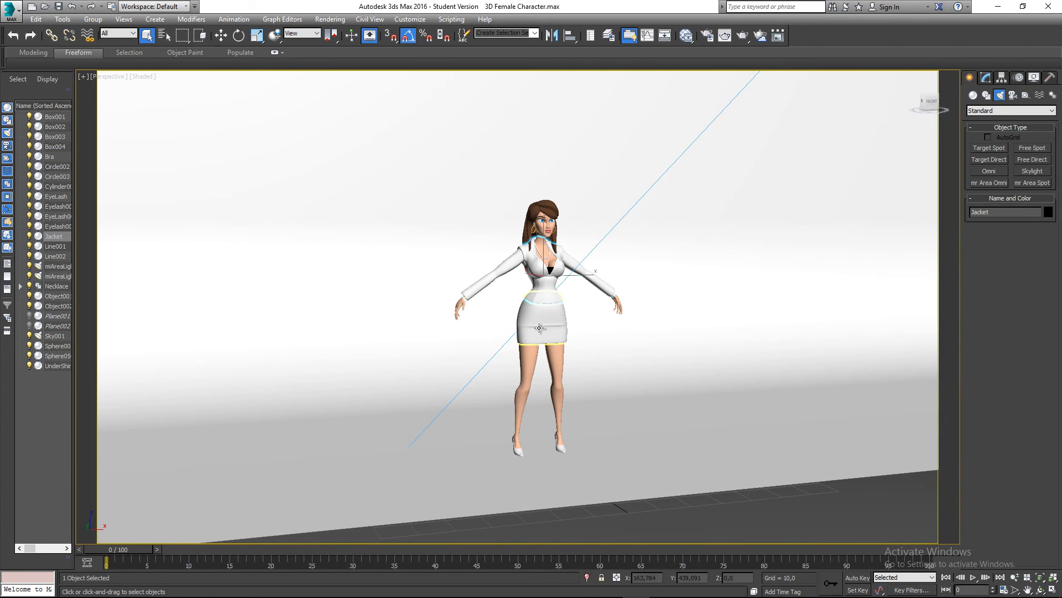
{"action": "left_click", "coordinate": [540, 328], "text": "ctrl"}
{"action": "scroll", "coordinate": [536, 287], "scroll_direction": "up", "scroll_amount": 4}
{"action": "scroll", "coordinate": [536, 288], "scroll_direction": "down", "scroll_amount": 6}
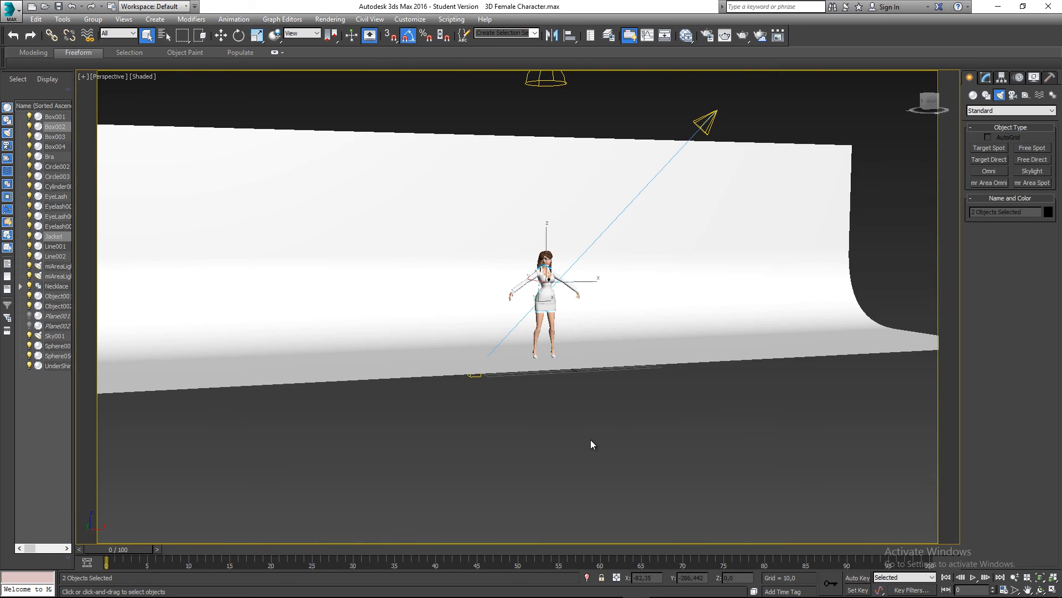
{"action": "left_click", "coordinate": [590, 439]}
{"action": "scroll", "coordinate": [547, 288], "scroll_direction": "up", "scroll_amount": 8}
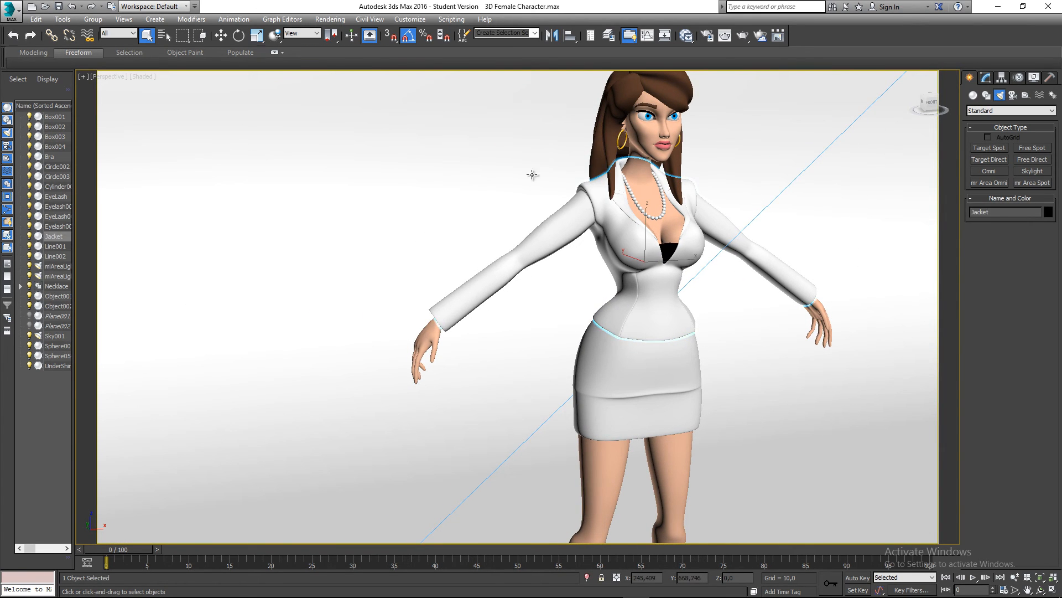
Step: Open the Jacket material's parameters in the Slate Material Editor
{"action": "left_click", "coordinate": [524, 168]}
{"action": "key", "text": "m"}
{"action": "scroll", "coordinate": [260, 275], "scroll_direction": "down", "scroll_amount": 1}
{"action": "middle_click_drag", "start_coordinate": [242, 207], "coordinate": [297, 304]}
{"action": "scroll", "coordinate": [271, 260], "scroll_direction": "down", "scroll_amount": 2}
{"action": "scroll", "coordinate": [277, 276], "scroll_direction": "down", "scroll_amount": 2}
{"action": "middle_click_drag", "start_coordinate": [161, 202], "coordinate": [232, 199]}
{"action": "scroll", "coordinate": [185, 165], "scroll_direction": "up", "scroll_amount": 3}
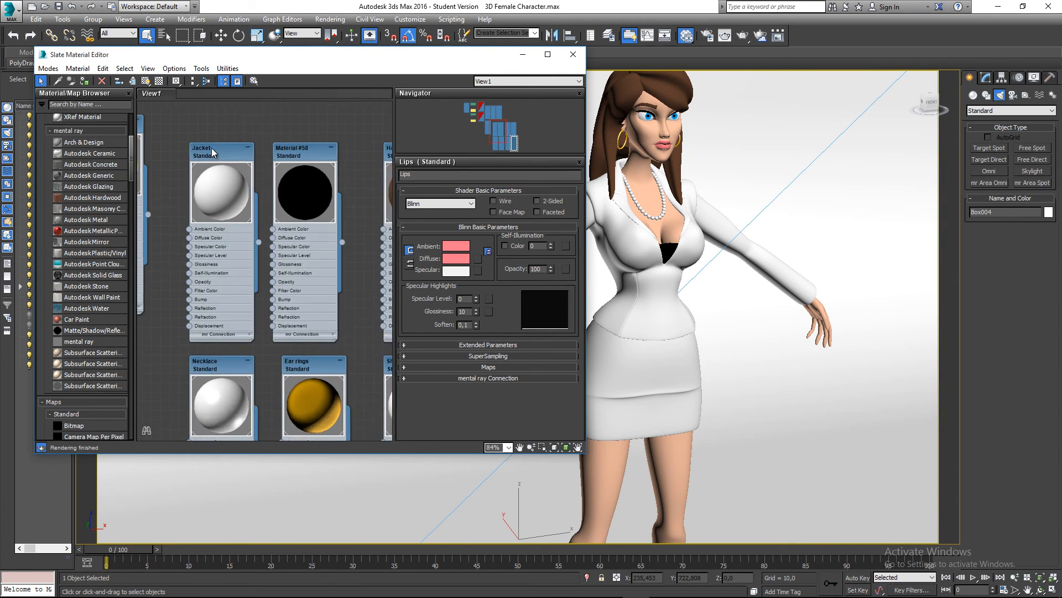
{"action": "double_click", "coordinate": [215, 154]}
Step: Try a blue hue of 153 for the Jacket material's diffuse colour, discard it and close the material editor
{"action": "left_click", "coordinate": [456, 258]}
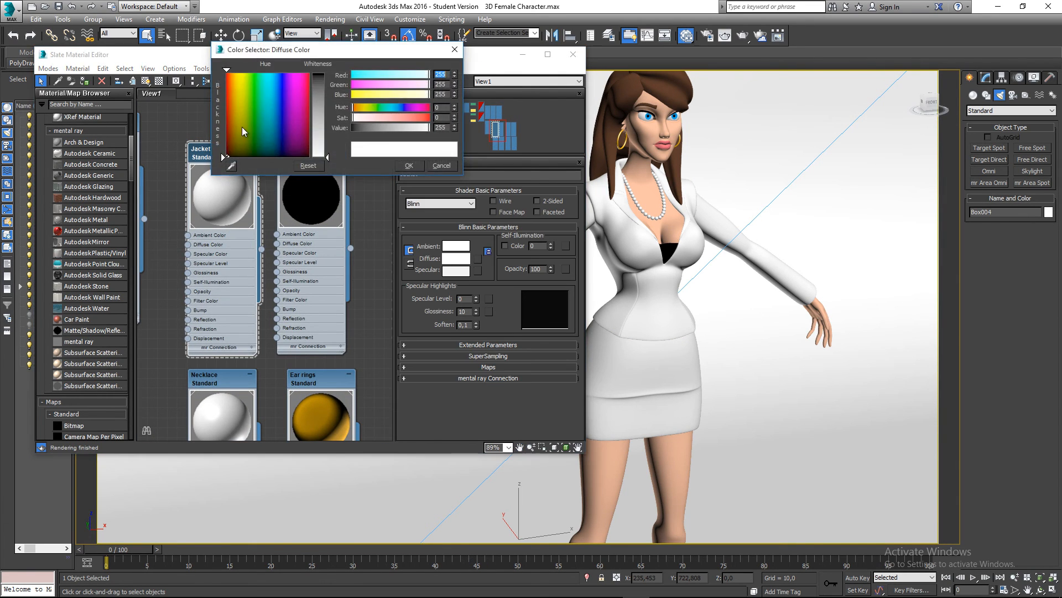
{"action": "left_click_drag", "start_coordinate": [292, 105], "coordinate": [276, 72]}
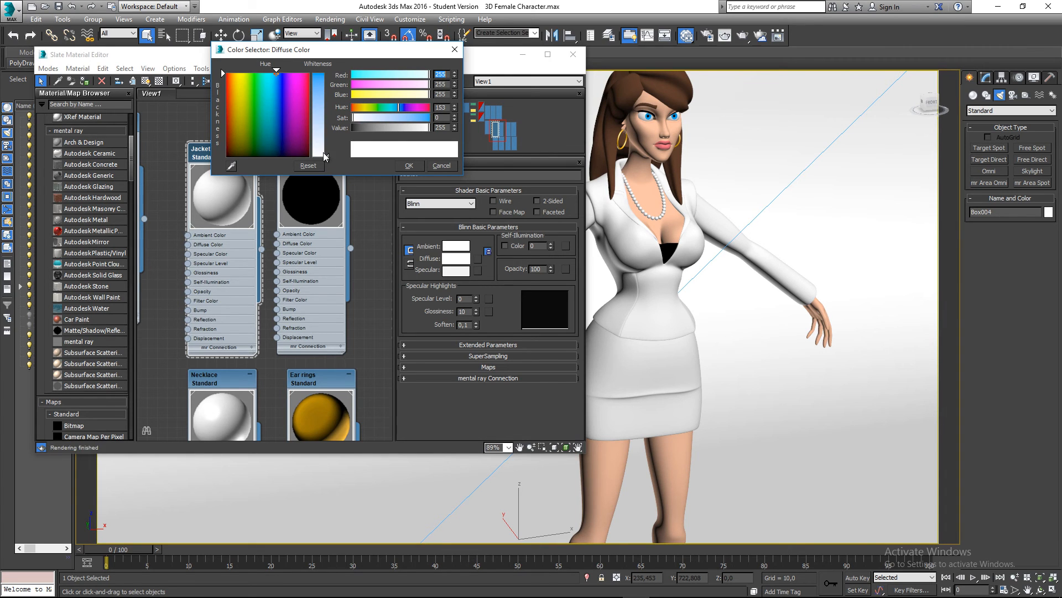
{"action": "left_click_drag", "start_coordinate": [324, 154], "coordinate": [315, 73]}
{"action": "middle_click_drag", "start_coordinate": [665, 236], "coordinate": [773, 237]}
{"action": "left_click", "coordinate": [441, 165]}
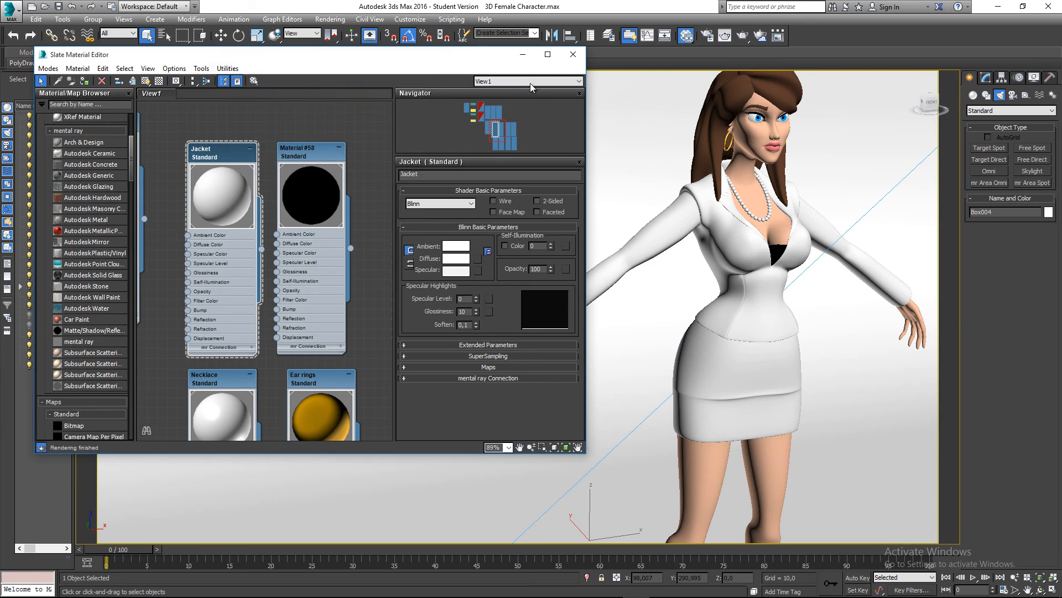
{"action": "left_click", "coordinate": [573, 55]}
Step: Clear the selection, frame the full character from a three-quarter angle and render the scene
{"action": "scroll", "coordinate": [691, 382], "scroll_direction": "down", "scroll_amount": 5}
{"action": "left_click", "coordinate": [691, 382]}
{"action": "middle_click_drag", "start_coordinate": [688, 377], "coordinate": [618, 381]}
{"action": "scroll", "coordinate": [556, 289], "scroll_direction": "up", "scroll_amount": 5}
{"action": "middle_click_drag", "start_coordinate": [604, 299], "coordinate": [520, 302]}
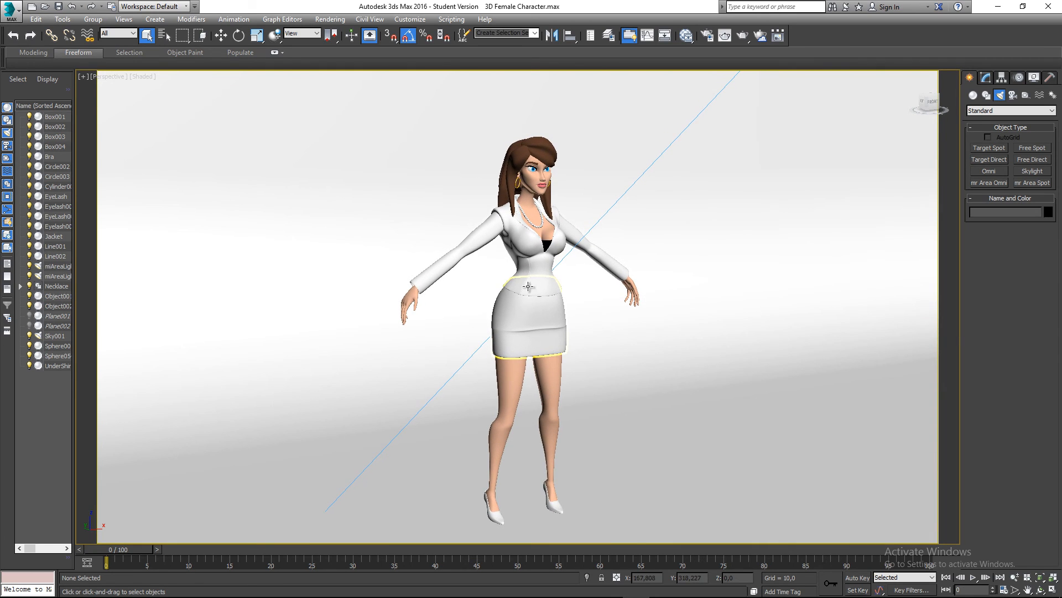
{"action": "left_click", "coordinate": [723, 36]}
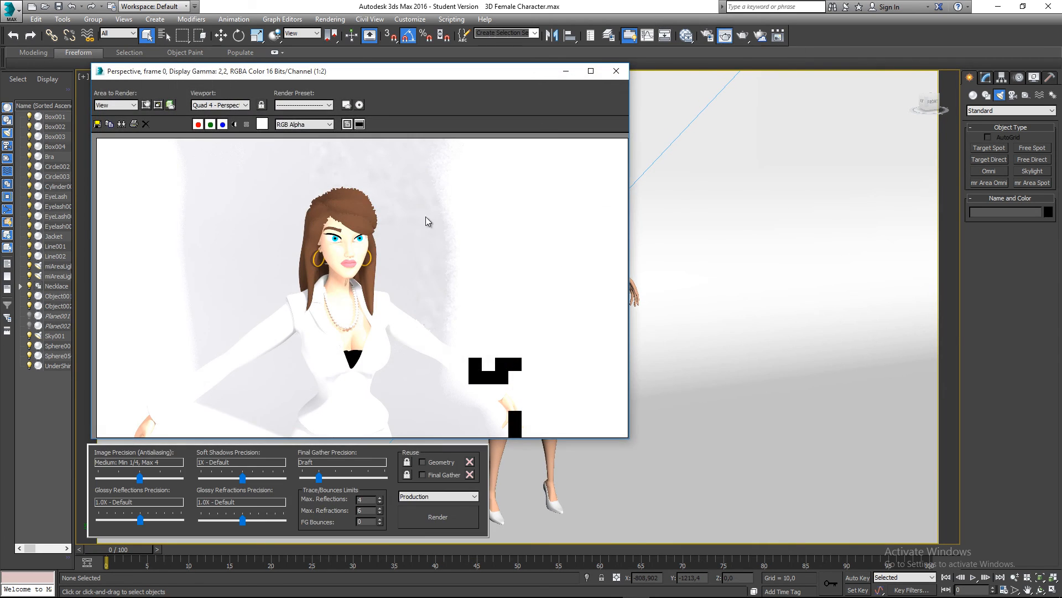
{"action": "left_click", "coordinate": [425, 523]}
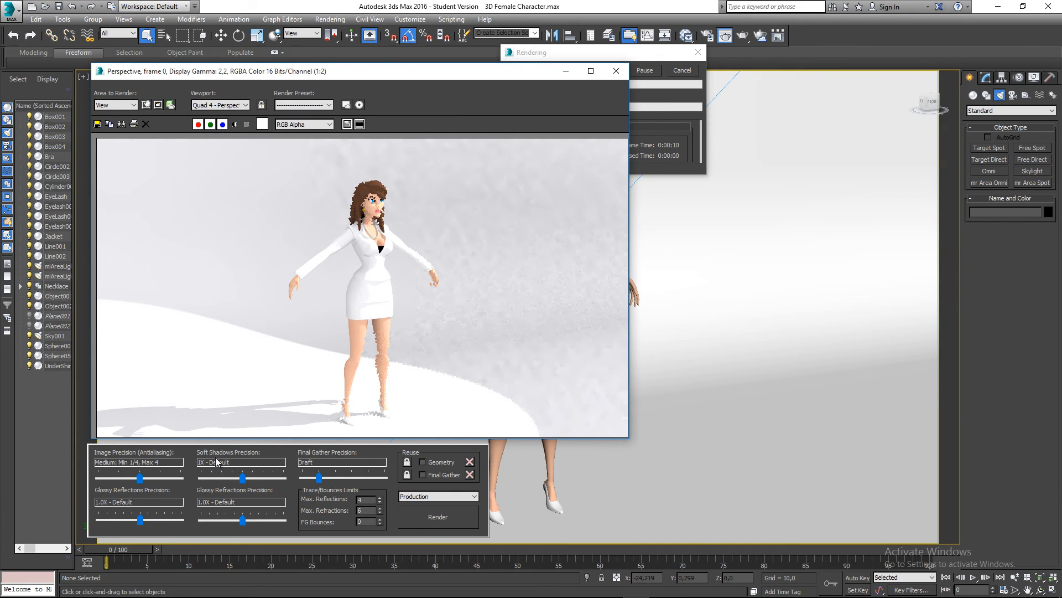
Step: Set soft shadows precision to 4.0X - High Quality and final gather precision to Low, and render the scene again
{"action": "left_click", "coordinate": [253, 479]}
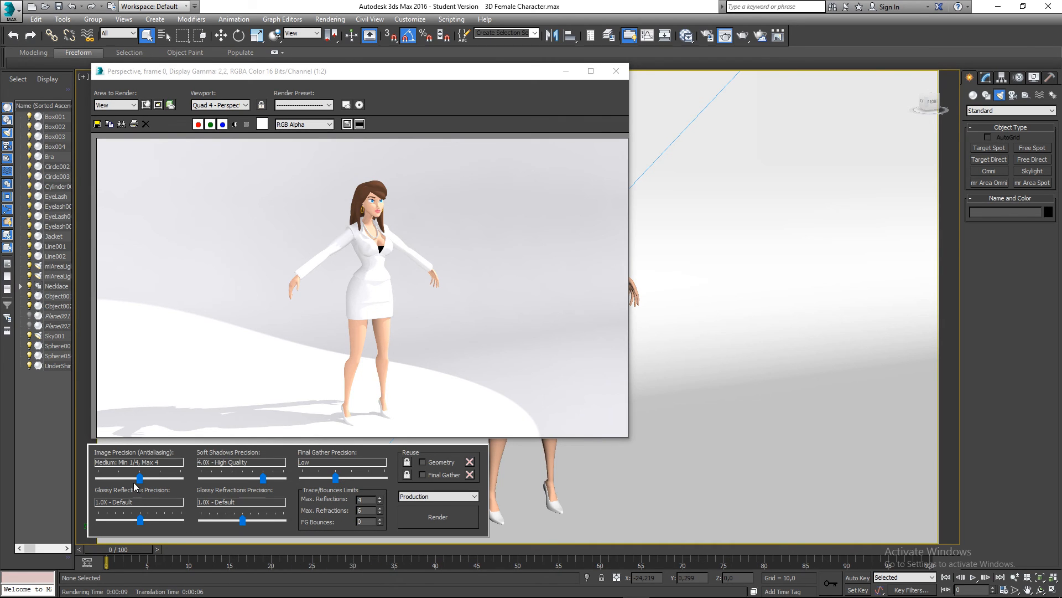
{"action": "left_click", "coordinate": [432, 518]}
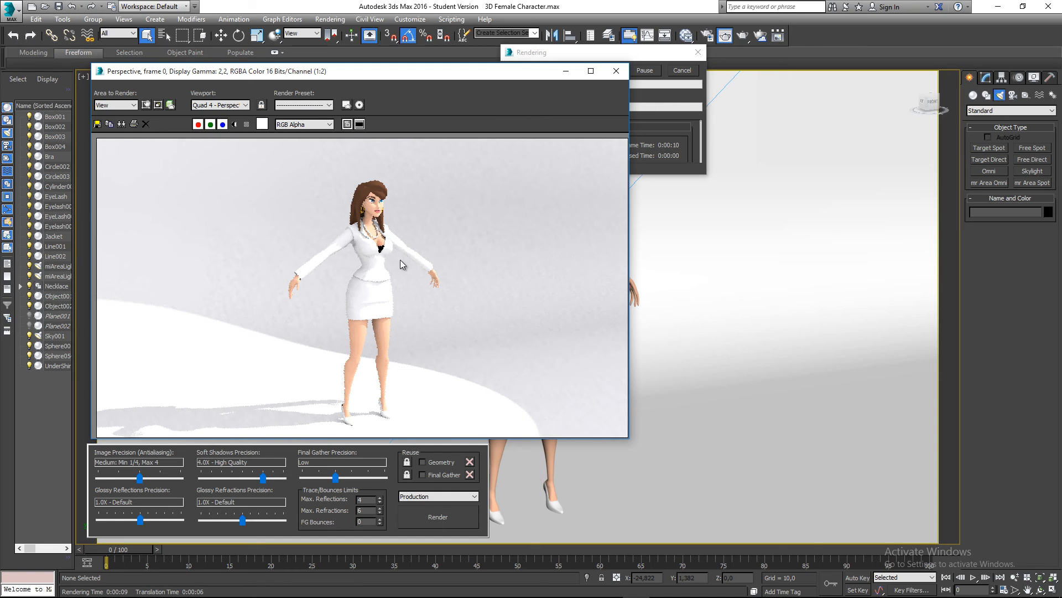
{"action": "left_click", "coordinate": [622, 59]}
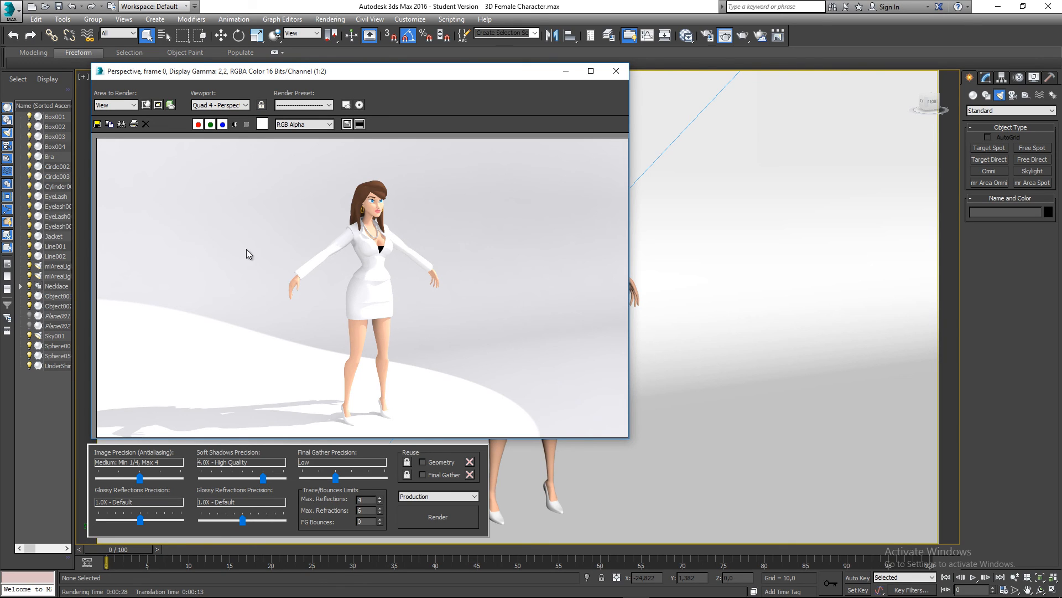
Step: Save the rendered image as a JPEG named Final Render in the 3D Female Character folder, with image quality towards Best
{"action": "left_click", "coordinate": [97, 125]}
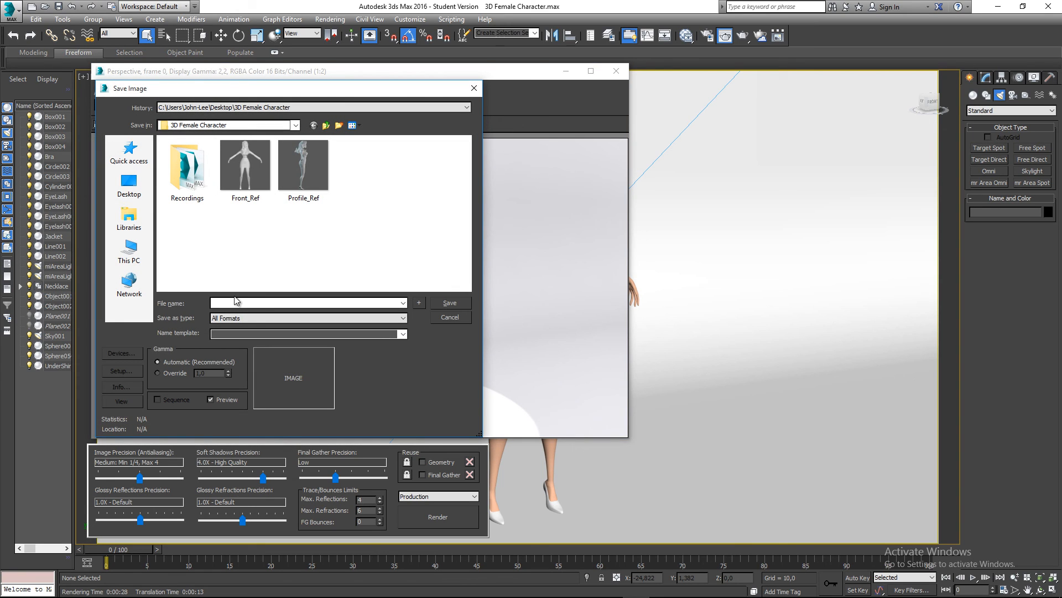
{"action": "type", "text": "Final Render"}
{"action": "left_click", "coordinate": [247, 318]}
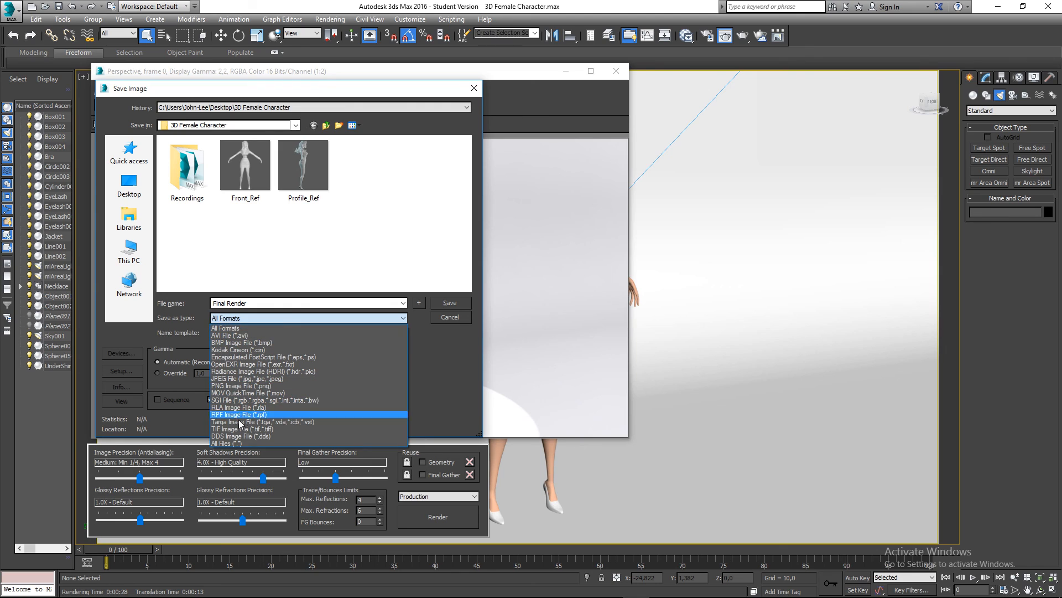
{"action": "left_click", "coordinate": [228, 380]}
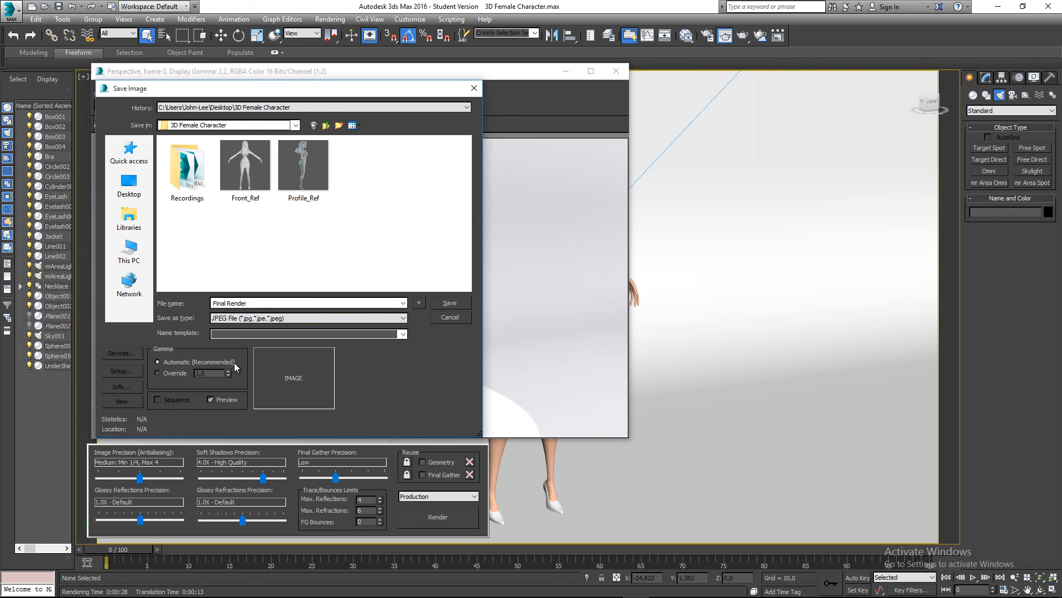
{"action": "left_click", "coordinate": [441, 304]}
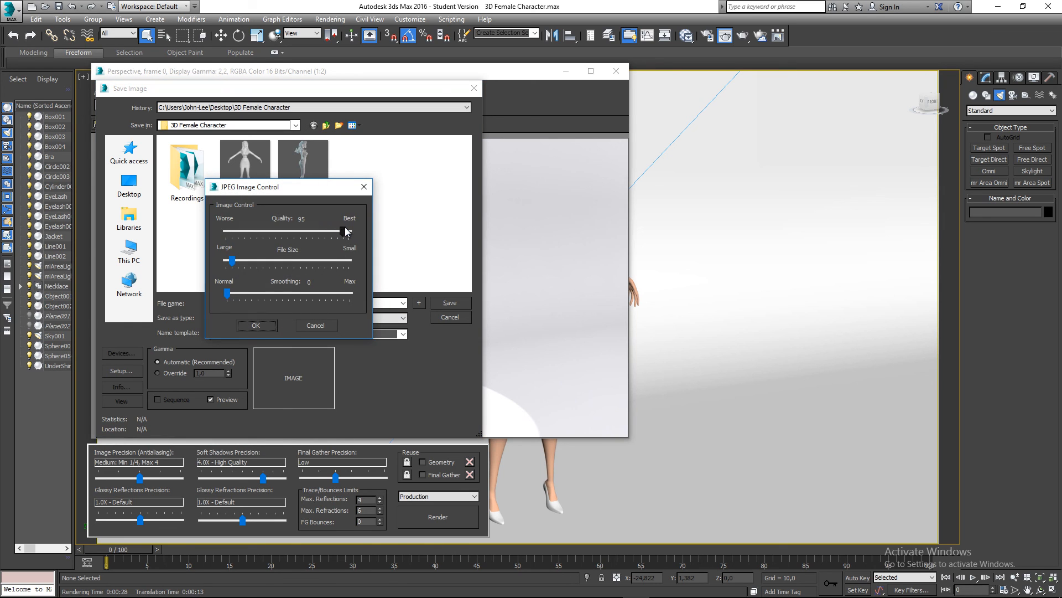
{"action": "left_click_drag", "start_coordinate": [389, 222], "coordinate": [387, 223]}
{"action": "left_click", "coordinate": [256, 325]}
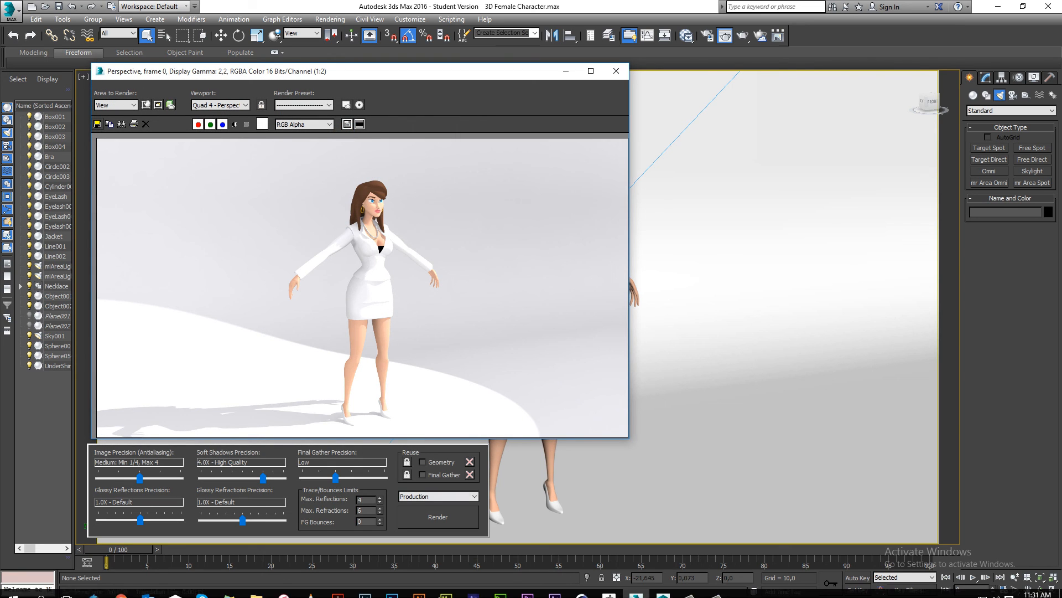
Step: Switch to File Explorer, go up to the 3D Female Character folder and open the Final Render image
{"action": "left_click", "coordinate": [257, 586]}
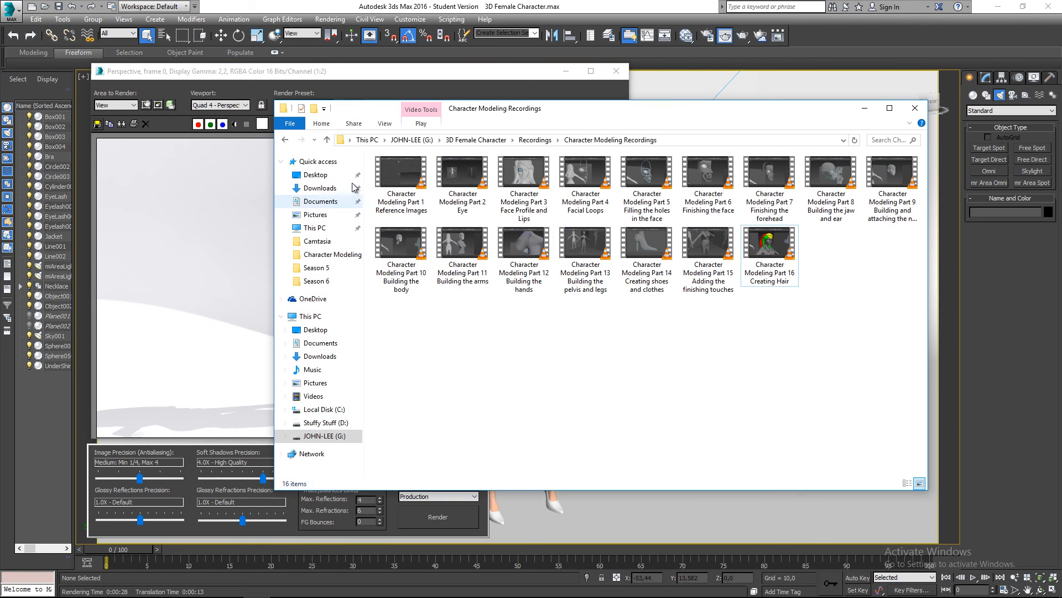
{"action": "left_click", "coordinate": [327, 140]}
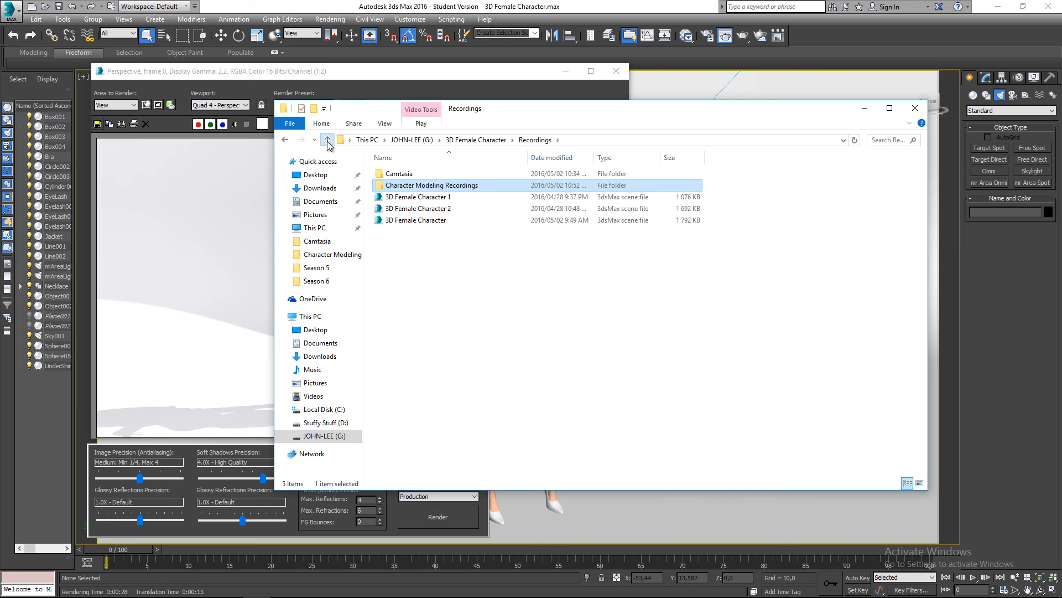
{"action": "left_click", "coordinate": [327, 140]}
{"action": "left_click_drag", "start_coordinate": [688, 127], "coordinate": [596, 97]}
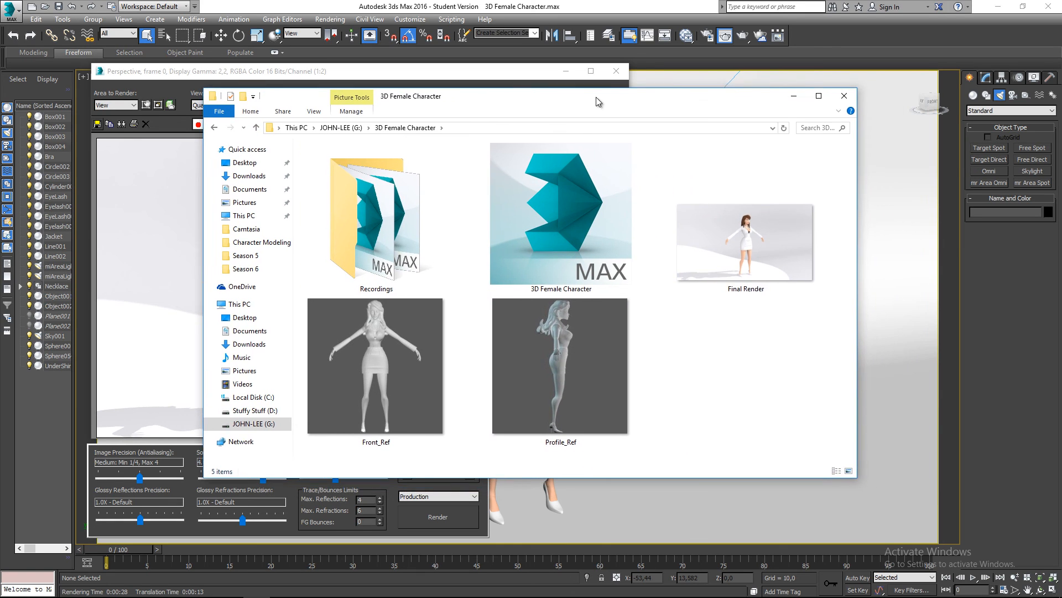
{"action": "double_click", "coordinate": [729, 208]}
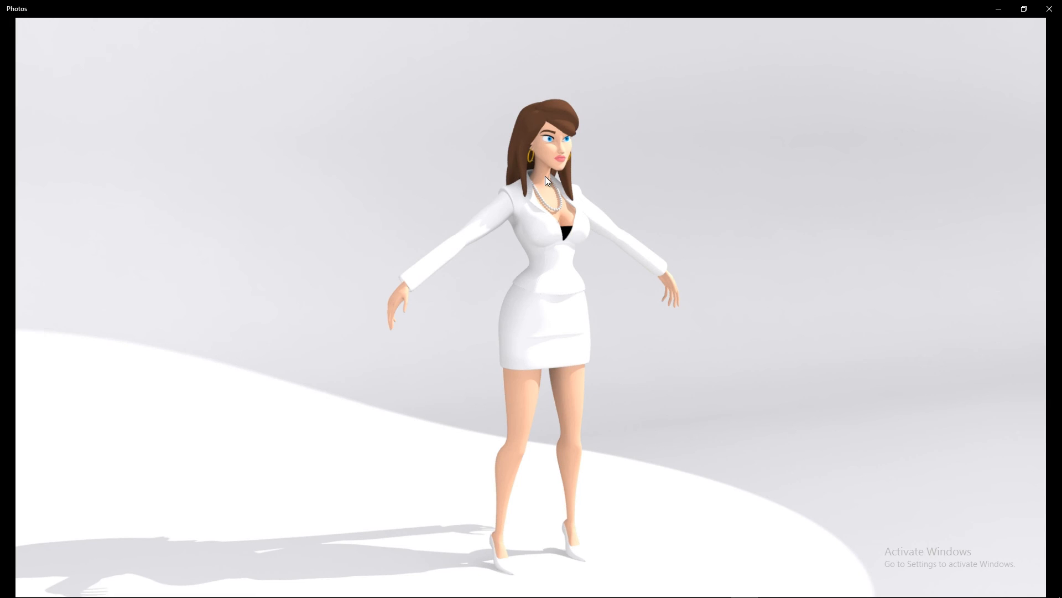
Step: Inspect the character up close in the saved image, and return to the 3ds Max scene with the render windows closed
{"action": "double_click", "coordinate": [573, 116]}
{"action": "scroll", "coordinate": [564, 128], "scroll_direction": "down", "scroll_amount": 2}
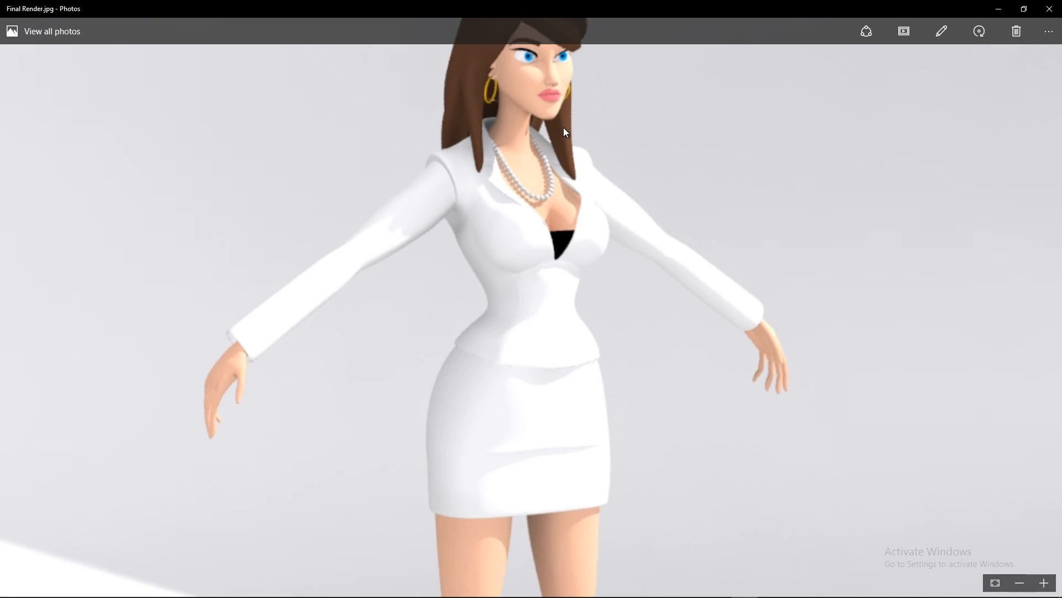
{"action": "double_click", "coordinate": [563, 127]}
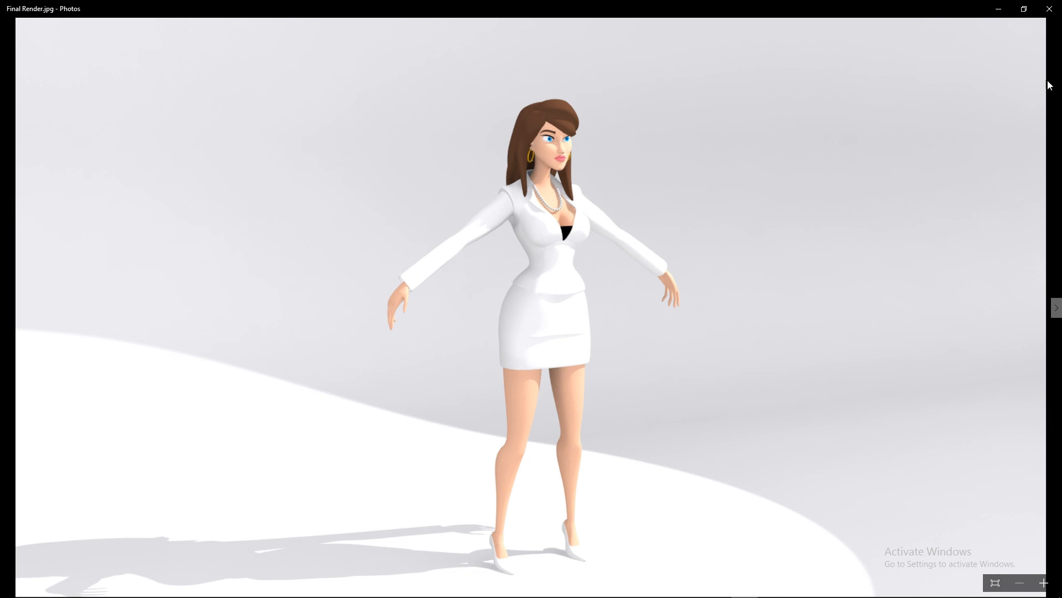
{"action": "left_click", "coordinate": [1052, 10]}
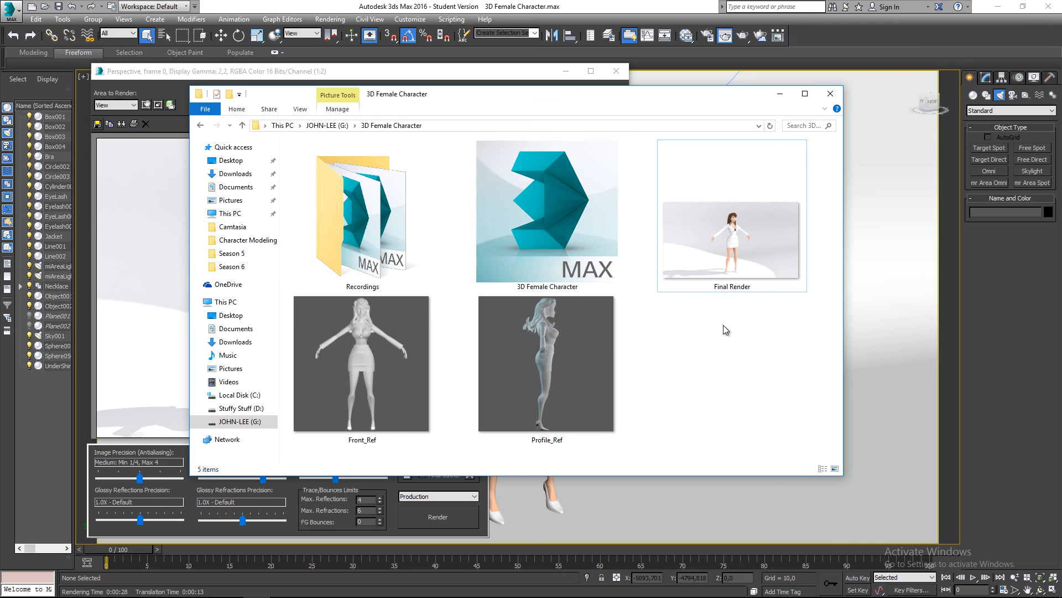
{"action": "left_click", "coordinate": [780, 94]}
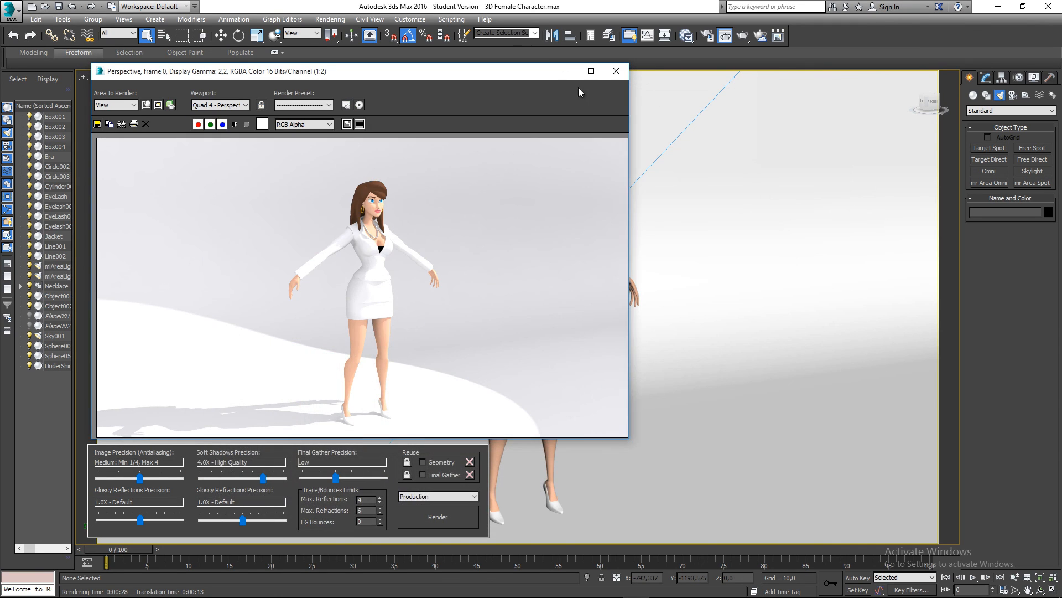
{"action": "left_click", "coordinate": [616, 71]}
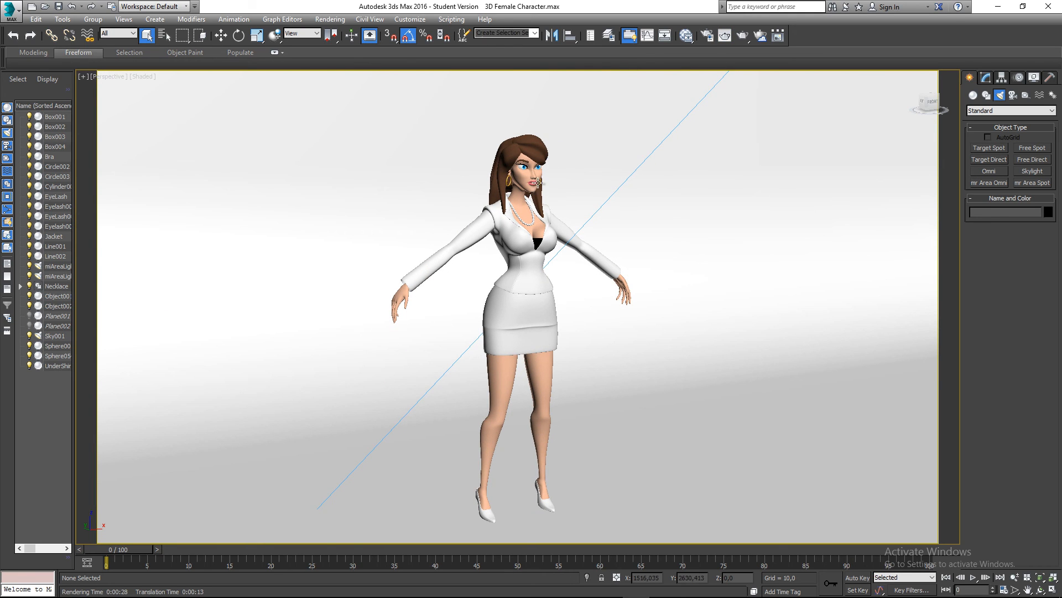
{"action": "scroll", "coordinate": [549, 164], "scroll_direction": "down", "scroll_amount": 5}
{"action": "scroll", "coordinate": [554, 241], "scroll_direction": "up", "scroll_amount": 6}
{"action": "middle_click_drag", "start_coordinate": [553, 241], "coordinate": [542, 141]}
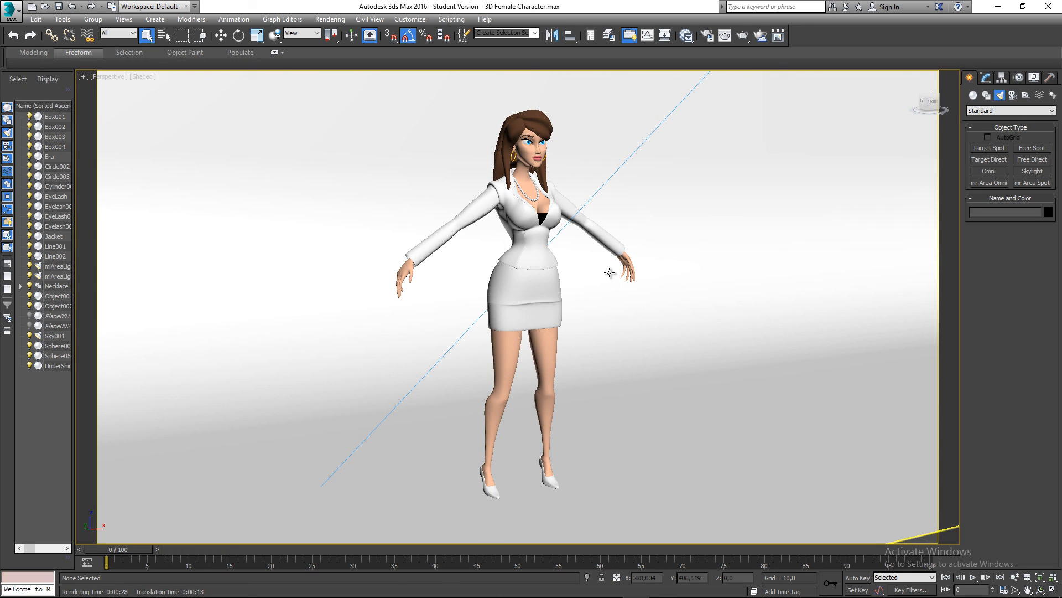
{"action": "middle_click_drag", "start_coordinate": [555, 259], "coordinate": [547, 252]}
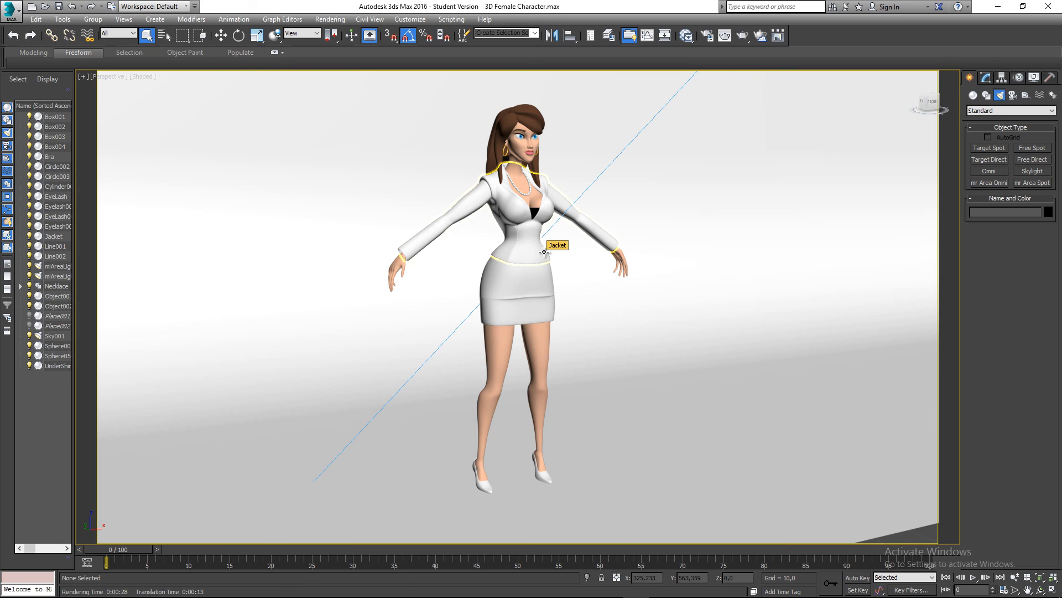
{"action": "middle_click_drag", "start_coordinate": [662, 342], "coordinate": [671, 353]}
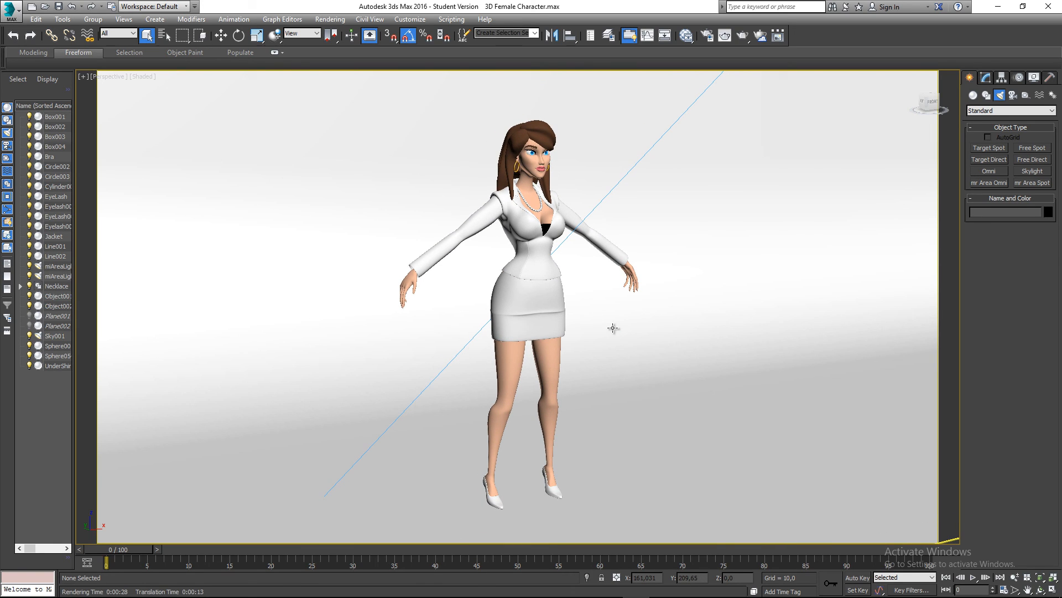